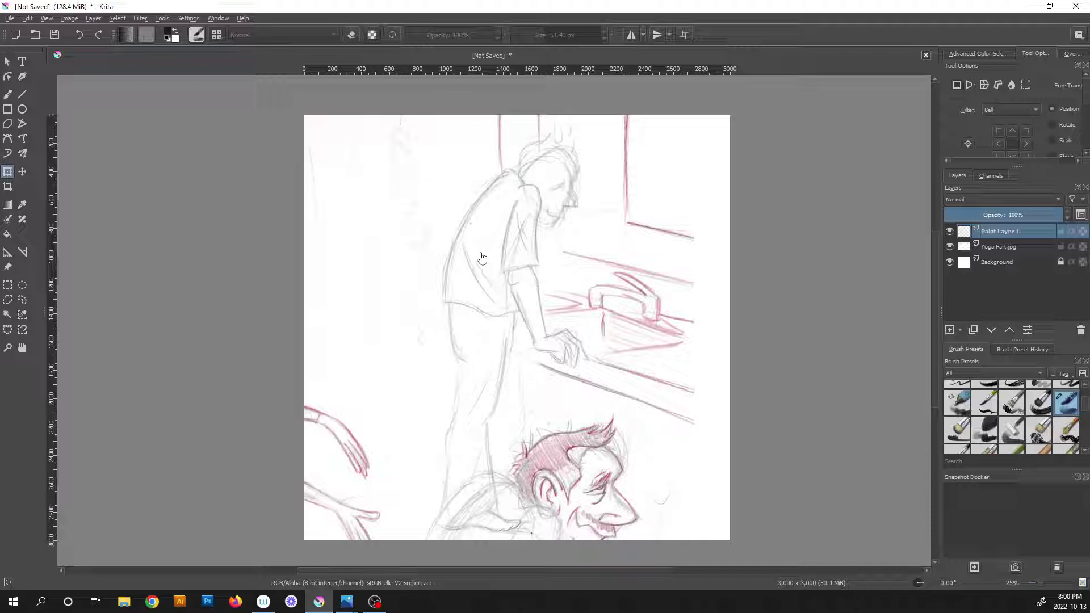
# Switch to the freehand brush with the Basic-5 Size preset and set the brush size to 15.63 px.
pyautogui.press('b')
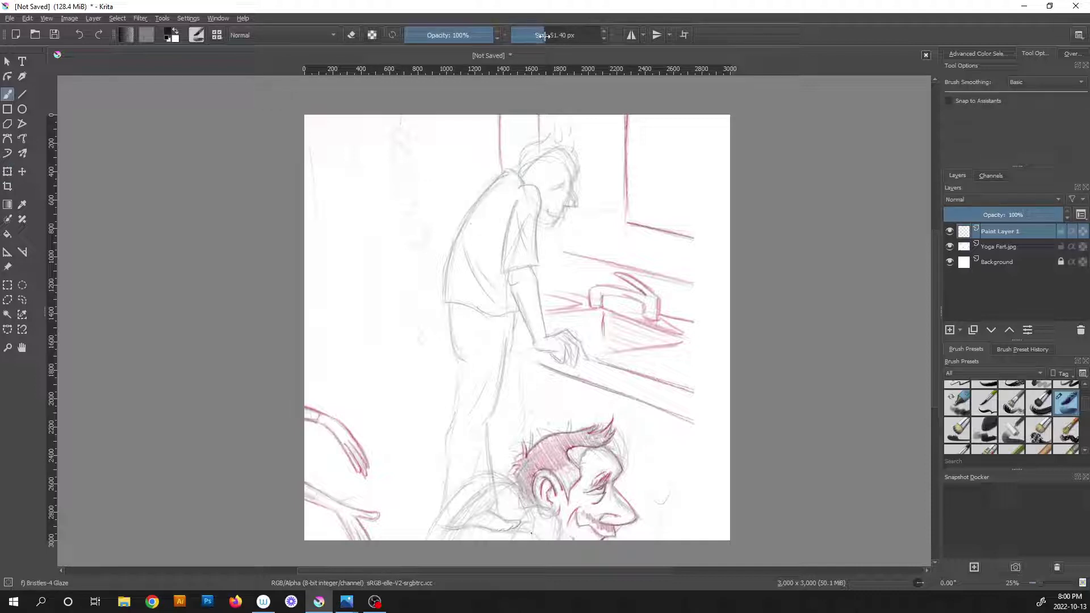
pyautogui.moveTo(540, 35); pyautogui.dragTo(536, 36)
pyautogui.scroll(6, 542, 213)
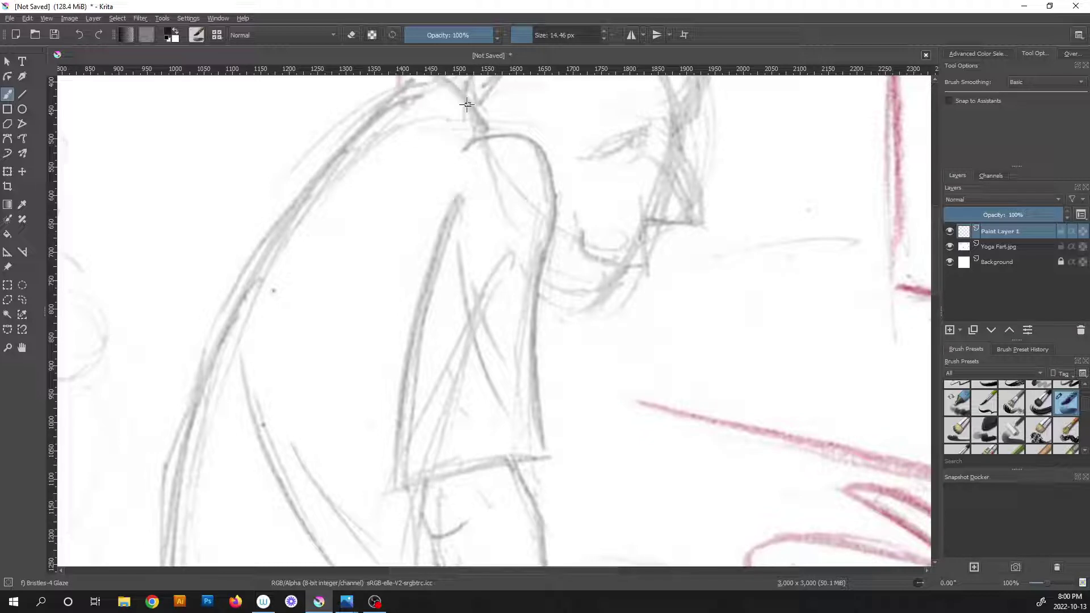
pyautogui.moveTo(1084, 404); pyautogui.dragTo(1086, 382)
pyautogui.click(1042, 433)
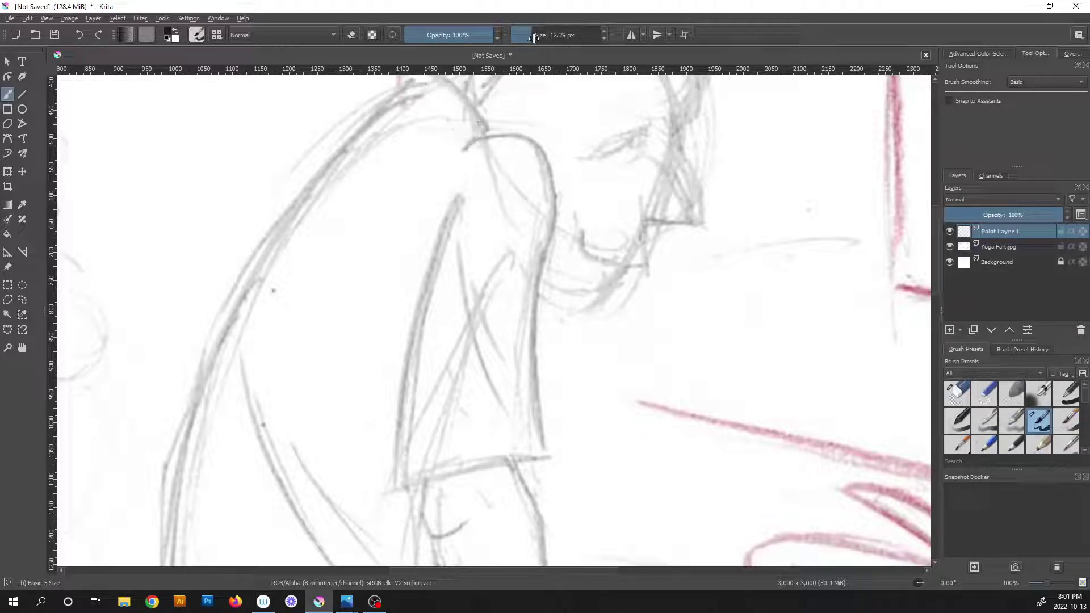
pyautogui.moveTo(532, 35); pyautogui.dragTo(536, 34)
pyautogui.moveTo(534, 34); pyautogui.dragTo(535, 34)
# Ink the standing man's shoulder curve and the front edge of his sleeve down to the hem, redoing the front edge once.
pyautogui.moveTo(534, 138); pyautogui.dragTo(561, 228)
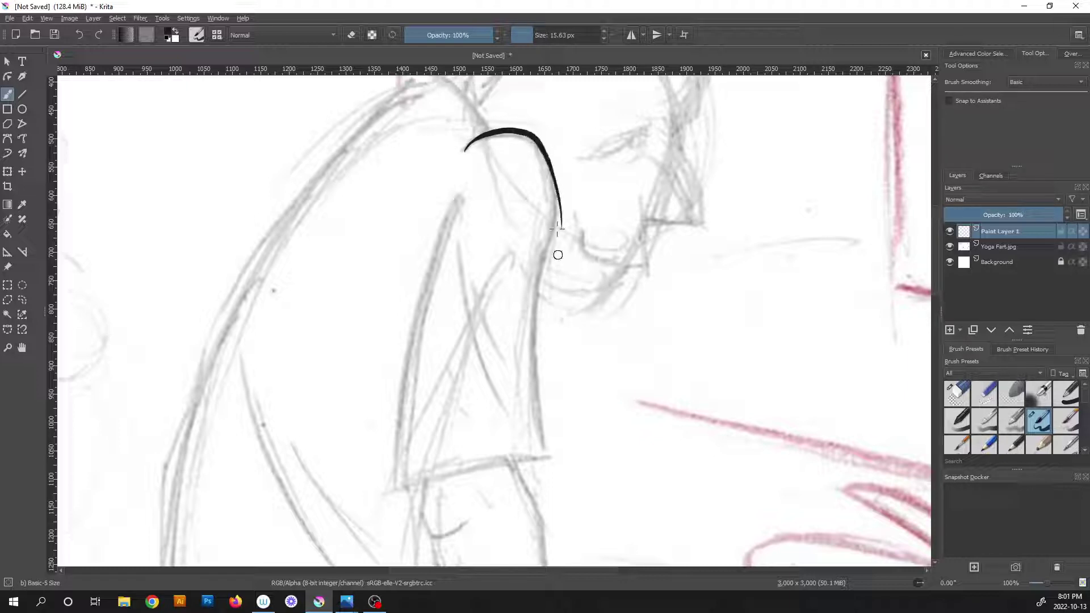
pyautogui.moveTo(543, 147)
pyautogui.mouseDown()
pyautogui.moveTo(559, 239)
pyautogui.moveTo(540, 319)
pyautogui.moveTo(541, 472)
pyautogui.mouseUp()
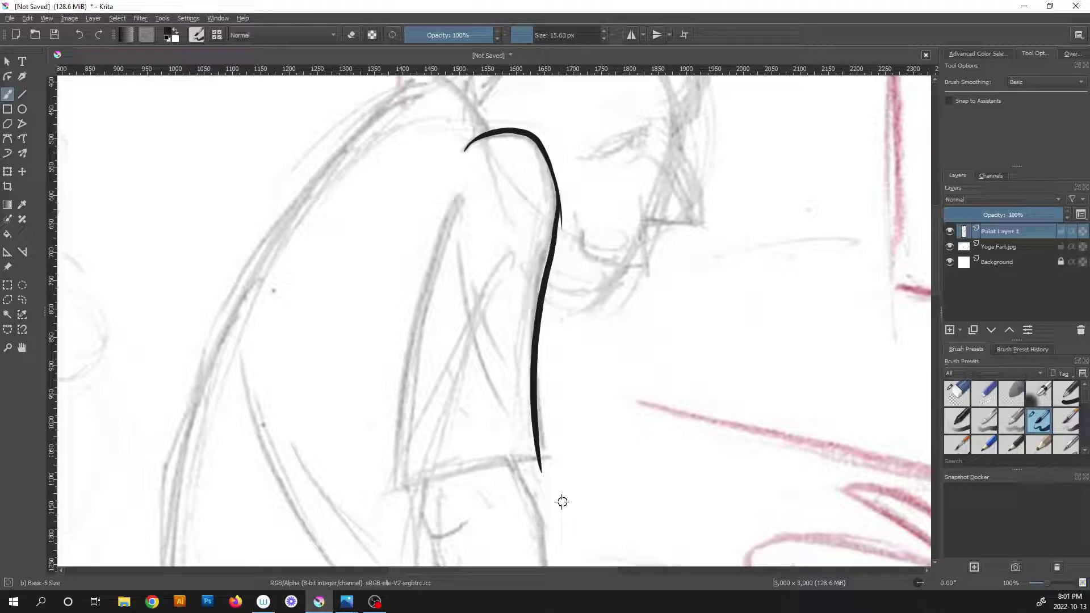
pyautogui.hotkey('ctrl', 'z')
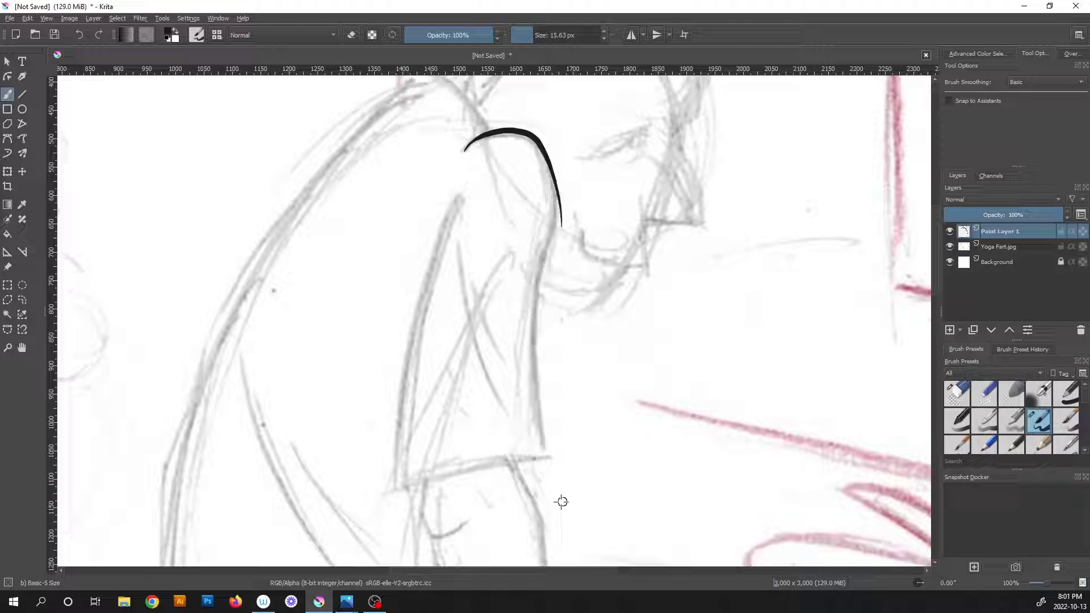
pyautogui.scroll(1, 564, 219)
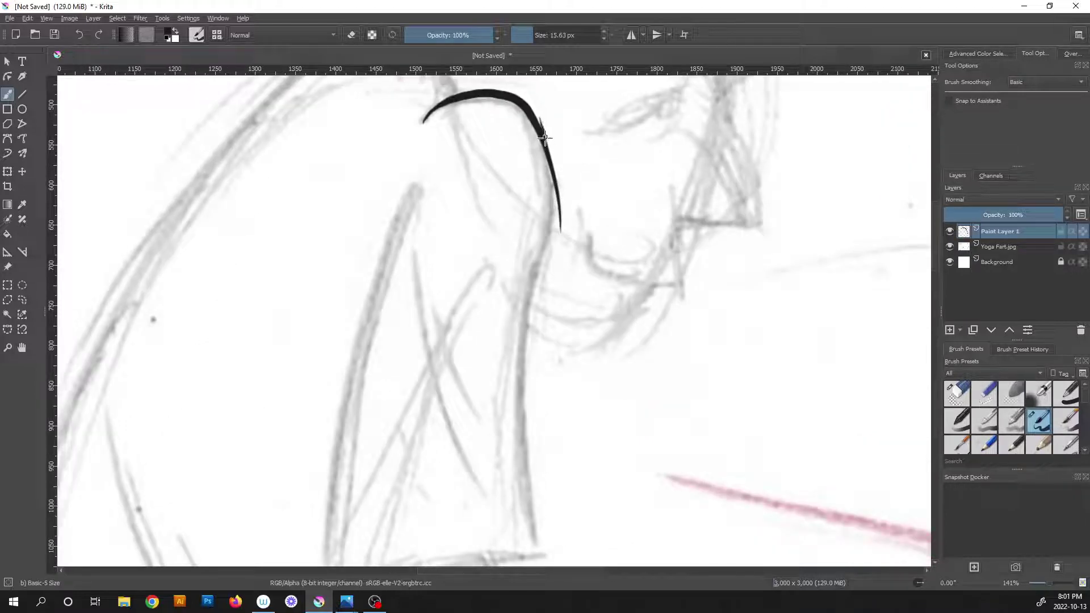
pyautogui.moveTo(545, 137)
pyautogui.mouseDown()
pyautogui.moveTo(557, 236)
pyautogui.moveTo(527, 365)
pyautogui.moveTo(534, 547)
pyautogui.mouseUp()
# Ink the rear edge of the sleeve, rotate the canvas to -90°, and draw the hem line across the sleeve opening.
pyautogui.moveTo(552, 329)
pyautogui.mouseDown()
pyautogui.moveTo(584, 263)
pyautogui.moveTo(623, 240)
pyautogui.mouseUp()
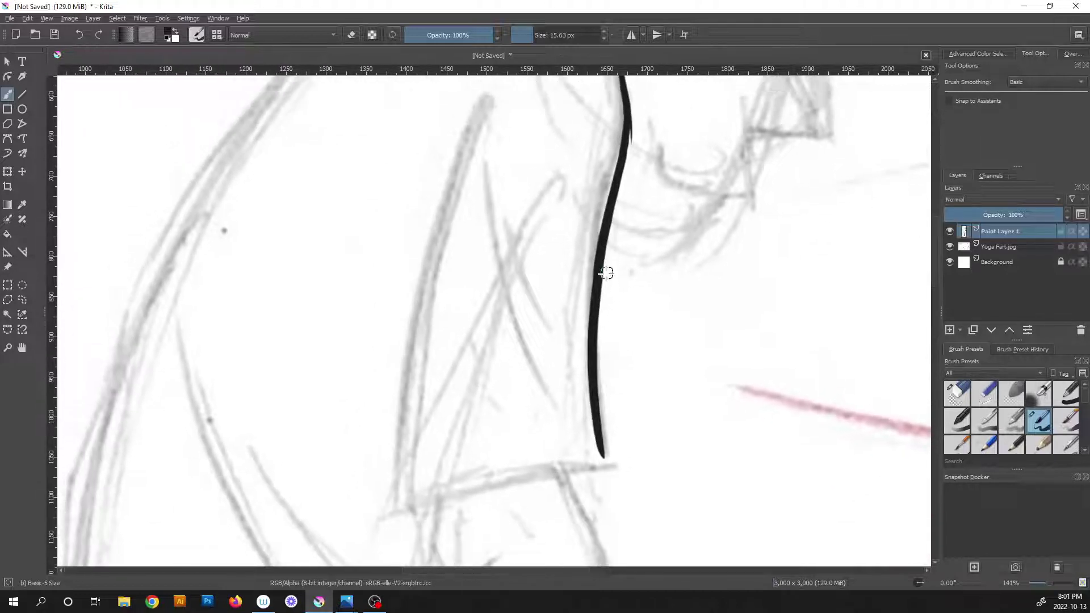
pyautogui.moveTo(467, 117)
pyautogui.mouseDown()
pyautogui.moveTo(403, 341)
pyautogui.moveTo(392, 537)
pyautogui.mouseUp()
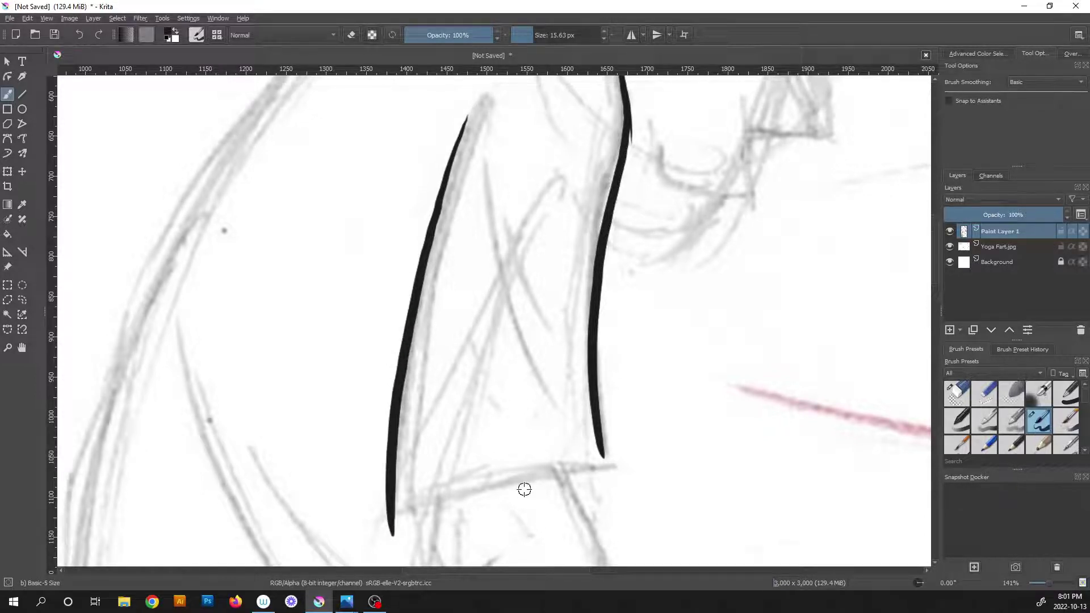
pyautogui.press('4')
pyautogui.press('4')
pyautogui.press('4')
pyautogui.press('4')
pyautogui.press('4')
pyautogui.press('4')
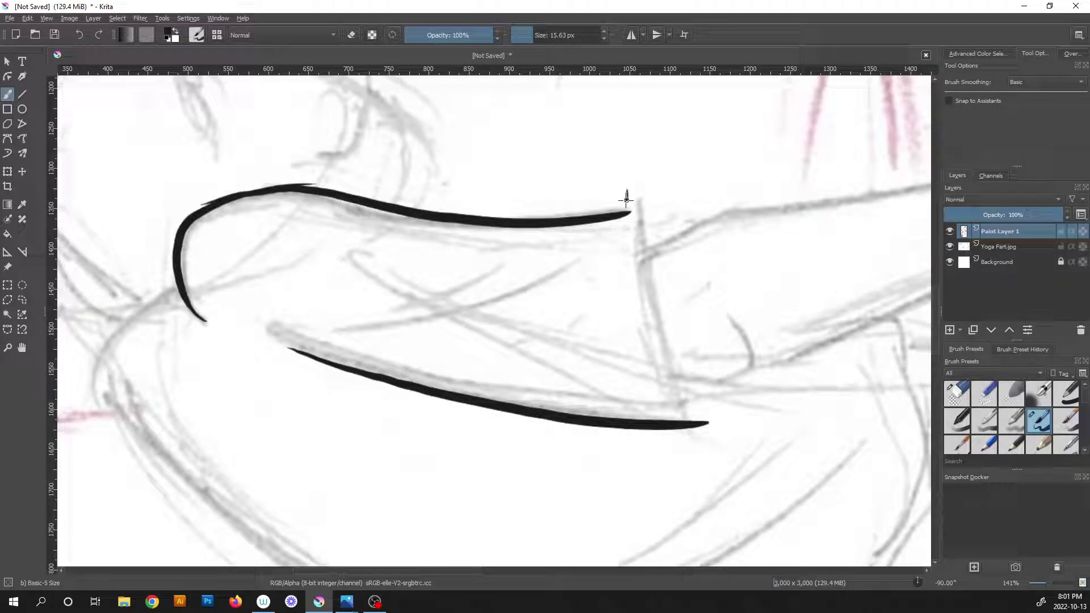
pyautogui.moveTo(627, 194)
pyautogui.mouseDown()
pyautogui.moveTo(631, 244)
pyautogui.moveTo(702, 448)
pyautogui.mouseUp()
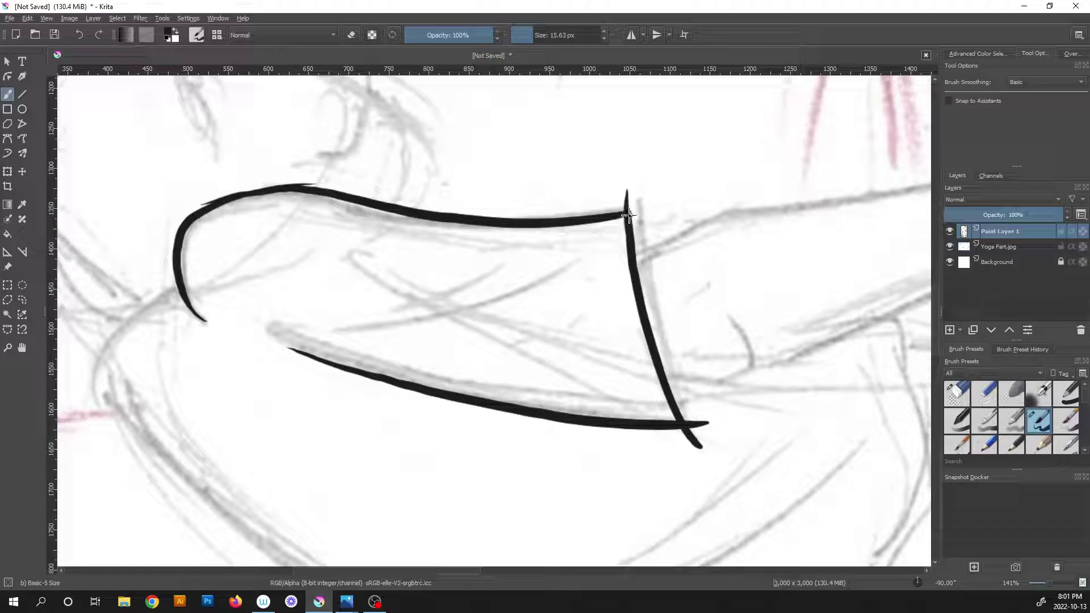
# Add solid black fold wedges beneath the sleeve hem at both of its corners.
pyautogui.moveTo(629, 216)
pyautogui.mouseDown()
pyautogui.moveTo(642, 250)
pyautogui.moveTo(629, 214)
pyautogui.mouseUp()
pyautogui.moveTo(667, 441); pyautogui.dragTo(694, 386)
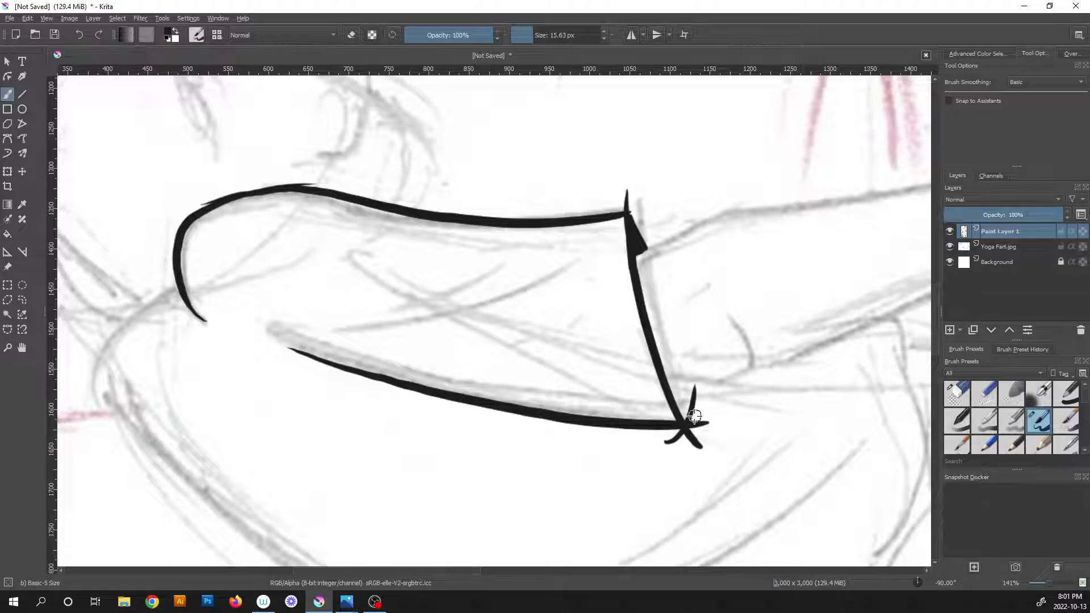
pyautogui.scroll(2, 696, 412)
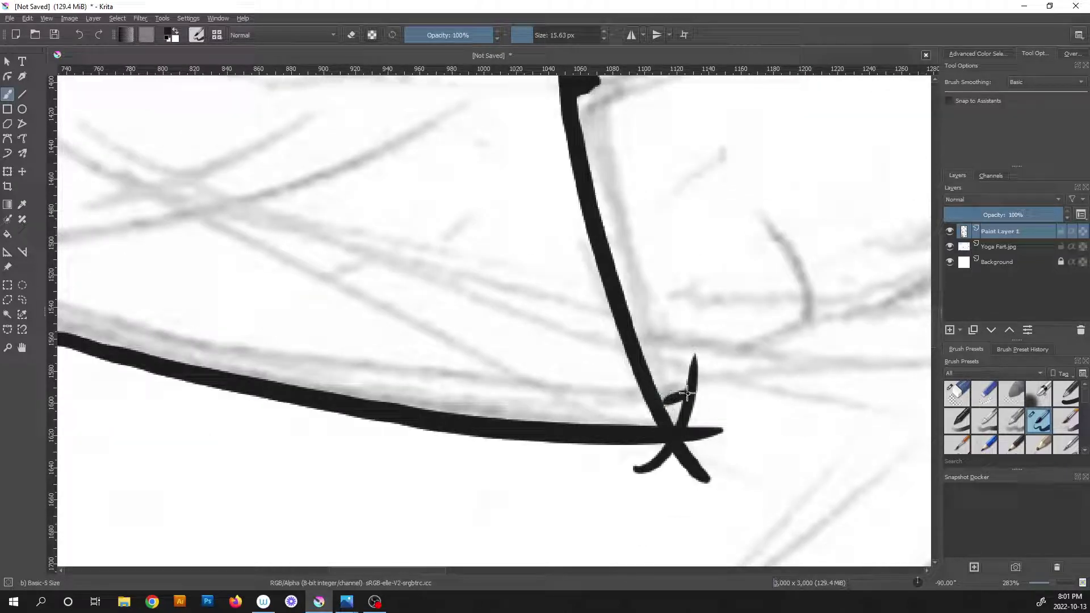
pyautogui.moveTo(679, 399)
pyautogui.mouseDown()
pyautogui.moveTo(676, 417)
pyautogui.moveTo(664, 398)
pyautogui.mouseUp()
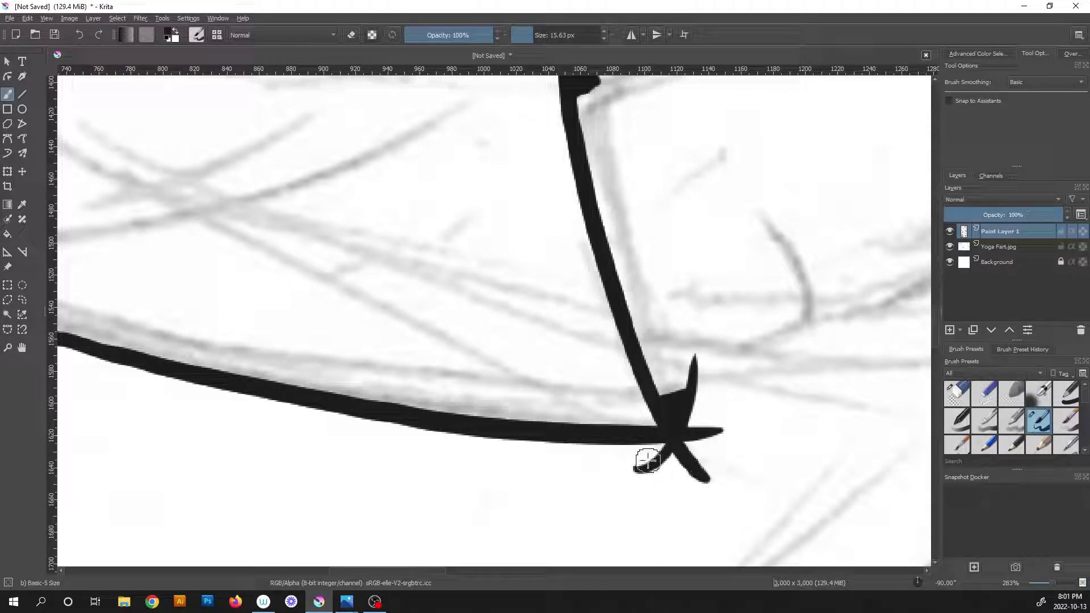
# Reset the canvas rotation to 0° and erase the stray stroke tips along the outer edge of the shoulder and upper arm.
pyautogui.scroll(-1, 688, 452)
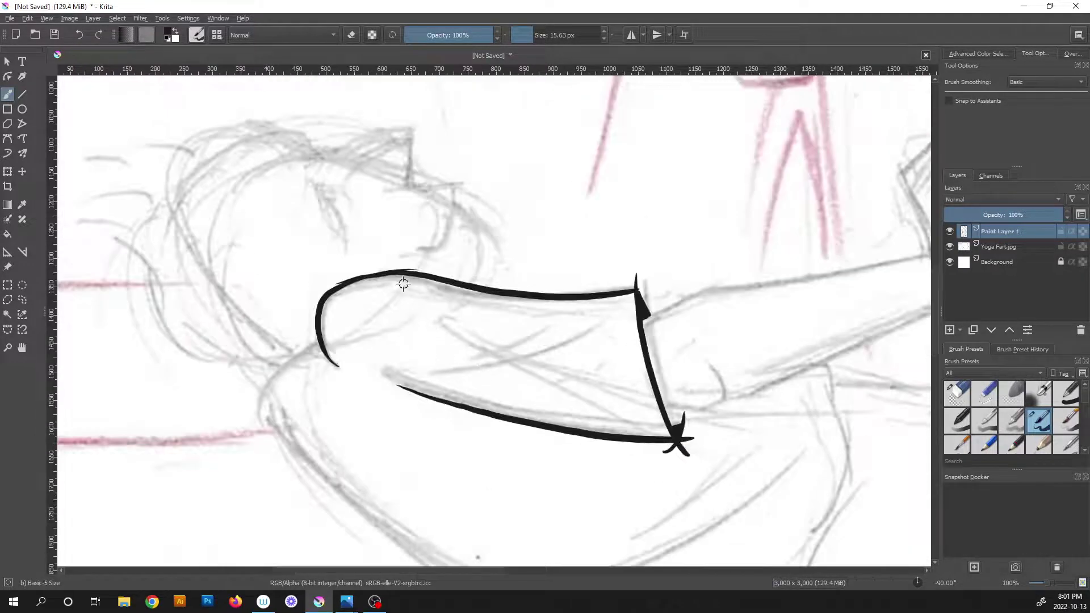
pyautogui.scroll(4, 400, 278)
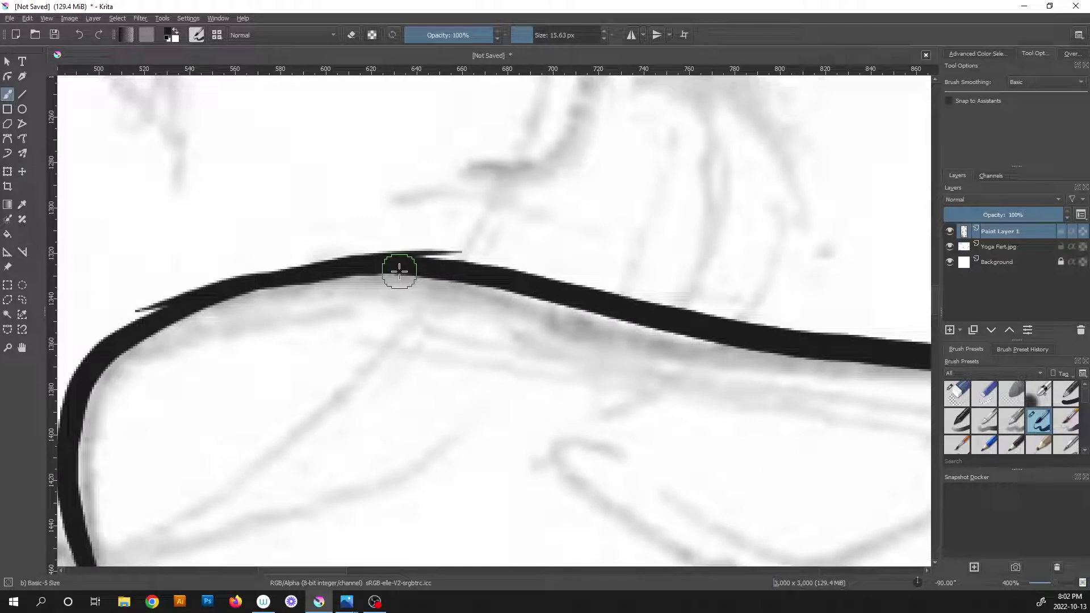
pyautogui.press('6')
pyautogui.press('6')
pyautogui.press('6')
pyautogui.press('6')
pyautogui.press('6')
pyautogui.press('6')
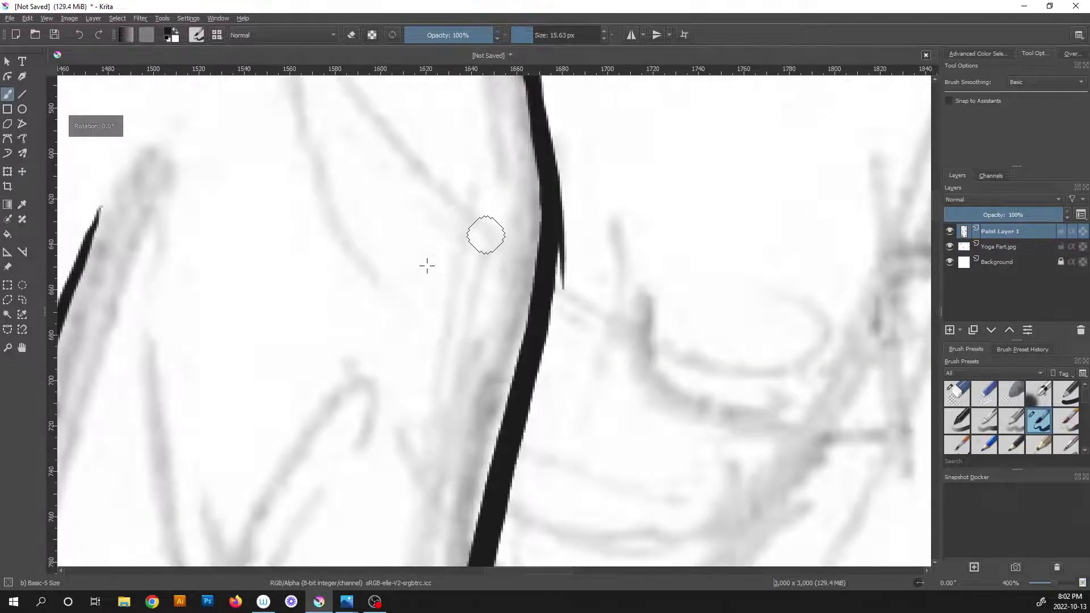
pyautogui.press('/')
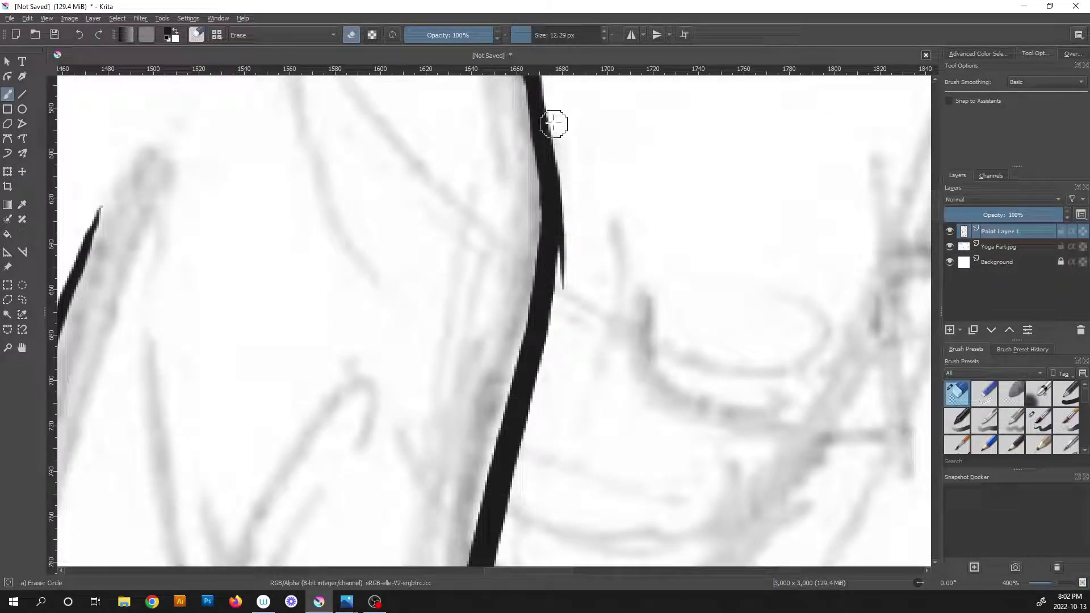
pyautogui.moveTo(552, 119); pyautogui.dragTo(564, 287)
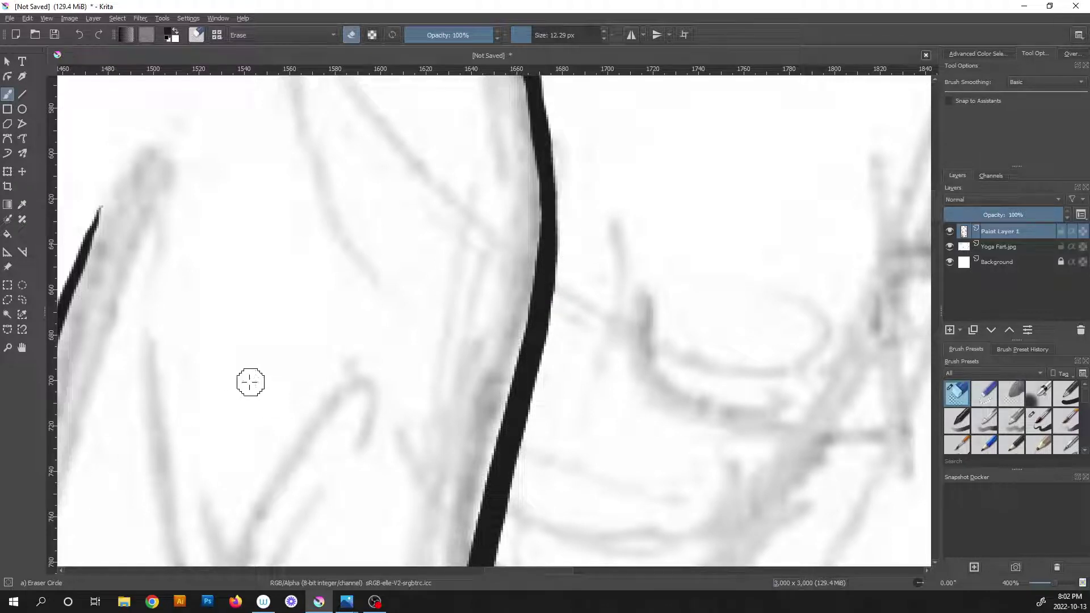
pyautogui.moveTo(480, 256)
pyautogui.mouseDown()
pyautogui.moveTo(521, 312)
pyautogui.moveTo(593, 309)
pyautogui.mouseUp()
pyautogui.scroll(1, 594, 309)
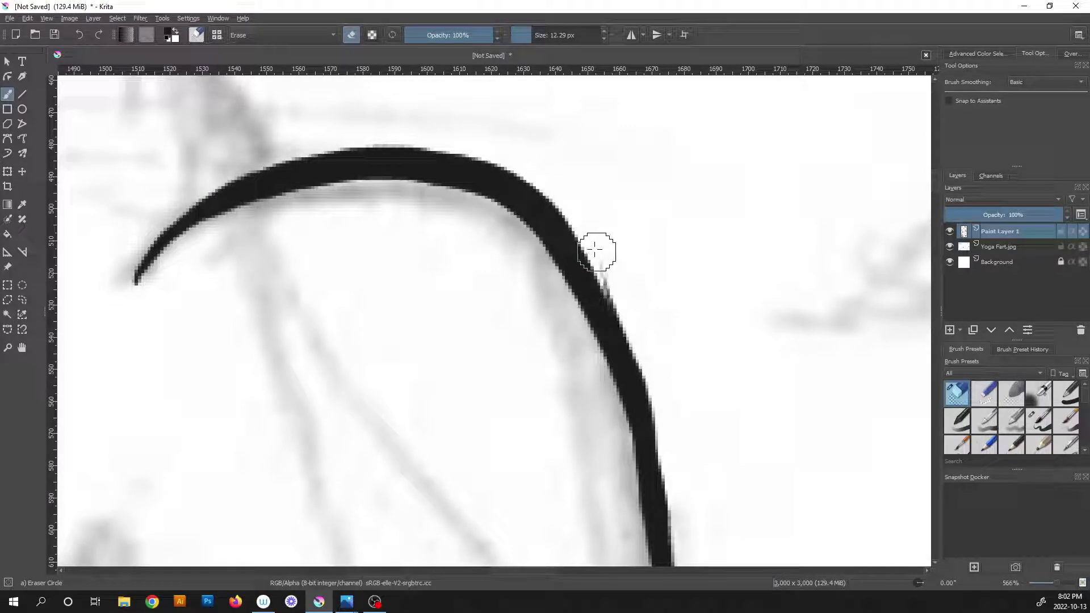
pyautogui.moveTo(596, 251); pyautogui.dragTo(622, 296)
pyautogui.scroll(-4, 684, 477)
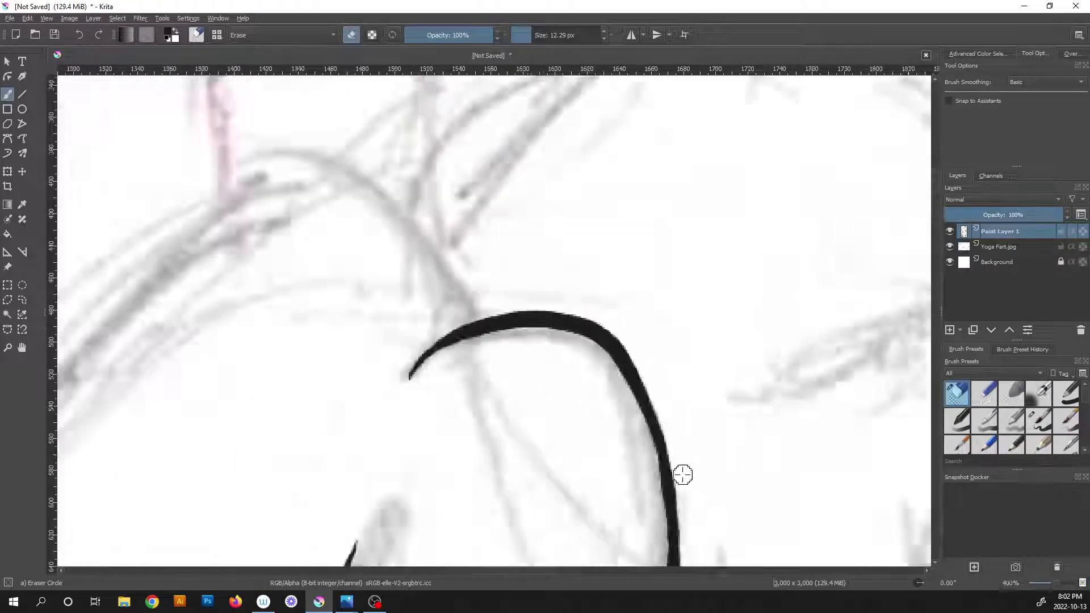
pyautogui.moveTo(683, 476); pyautogui.dragTo(662, 327)
# Erase the line ends that overshoot the rear and front corners of the sleeve hem.
pyautogui.scroll(-1, 681, 295)
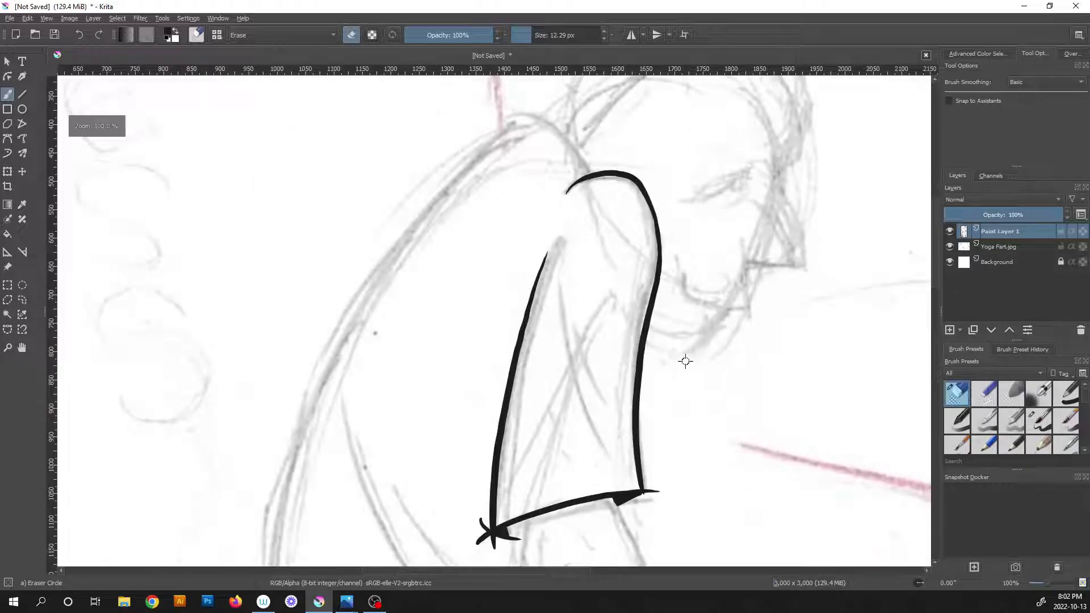
pyautogui.moveTo(677, 474); pyautogui.dragTo(640, 334)
pyautogui.scroll(4, 435, 422)
pyautogui.scroll(1, 512, 387)
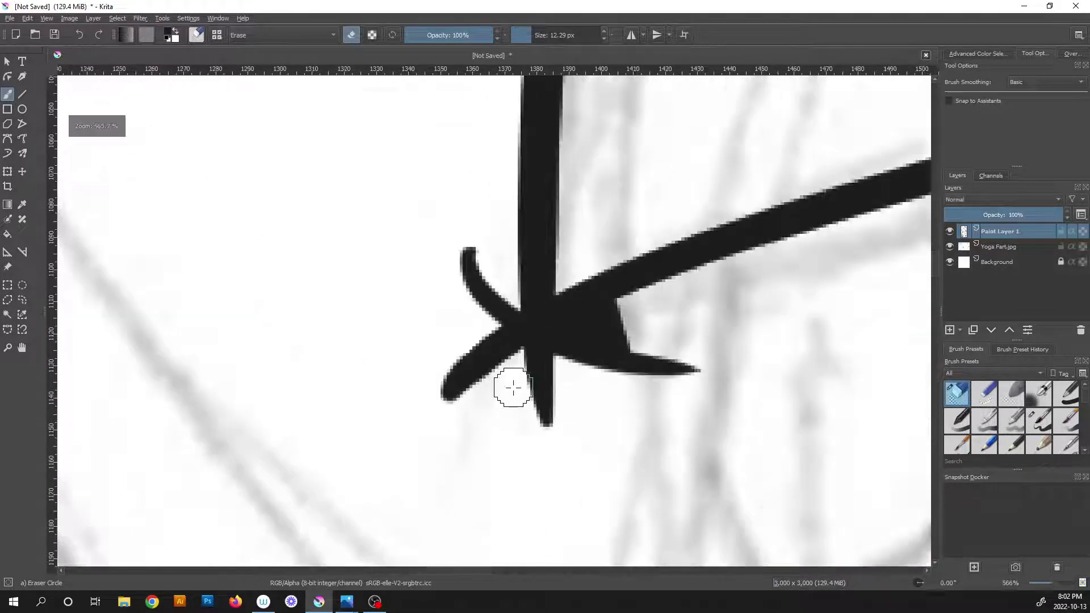
pyautogui.moveTo(476, 267)
pyautogui.mouseDown()
pyautogui.moveTo(511, 365)
pyautogui.moveTo(500, 330)
pyautogui.moveTo(502, 374)
pyautogui.moveTo(498, 287)
pyautogui.moveTo(509, 358)
pyautogui.mouseUp()
pyautogui.moveTo(519, 397)
pyautogui.mouseDown()
pyautogui.moveTo(462, 356)
pyautogui.moveTo(441, 399)
pyautogui.moveTo(378, 286)
pyautogui.moveTo(527, 415)
pyautogui.moveTo(497, 403)
pyautogui.moveTo(571, 420)
pyautogui.moveTo(576, 396)
pyautogui.moveTo(517, 362)
pyautogui.moveTo(559, 375)
pyautogui.moveTo(608, 321)
pyautogui.moveTo(642, 328)
pyautogui.moveTo(433, 345)
pyautogui.mouseUp()
pyautogui.scroll(-4, 632, 325)
pyautogui.scroll(4, 611, 281)
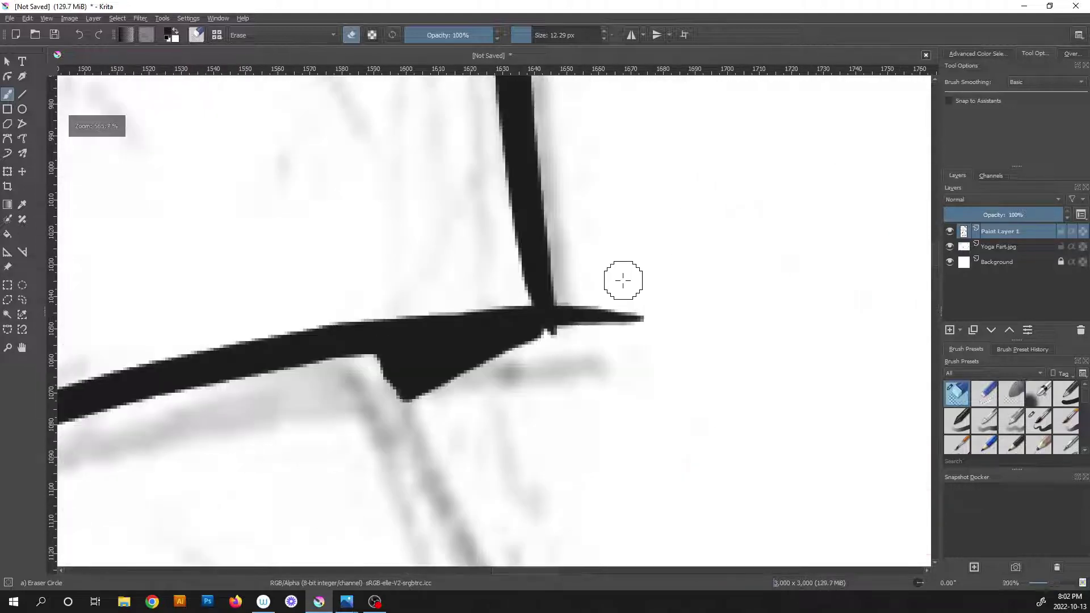
pyautogui.moveTo(570, 275)
pyautogui.mouseDown()
pyautogui.moveTo(594, 332)
pyautogui.moveTo(591, 284)
pyautogui.moveTo(662, 335)
pyautogui.mouseUp()
# Return to the Basic-5 Size brush, ink the elbow contour with a short crease below it, and fill the hem's rear fold solid black.
pyautogui.scroll(-6, 536, 316)
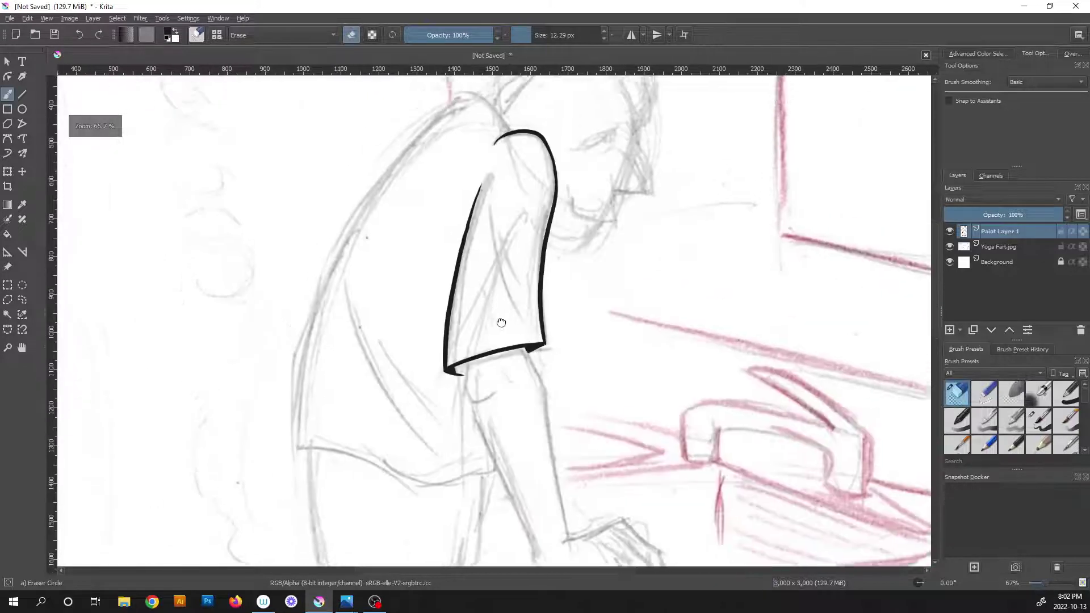
pyautogui.moveTo(499, 319)
pyautogui.mouseDown()
pyautogui.moveTo(538, 371)
pyautogui.moveTo(487, 243)
pyautogui.moveTo(494, 297)
pyautogui.mouseUp()
pyautogui.scroll(4, 458, 236)
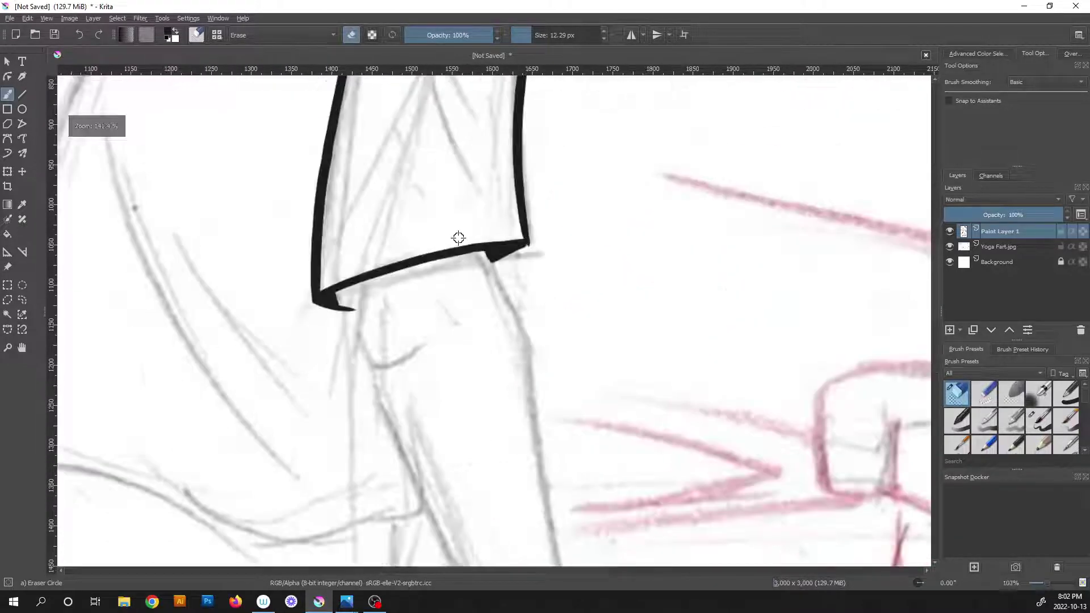
pyautogui.press('/')
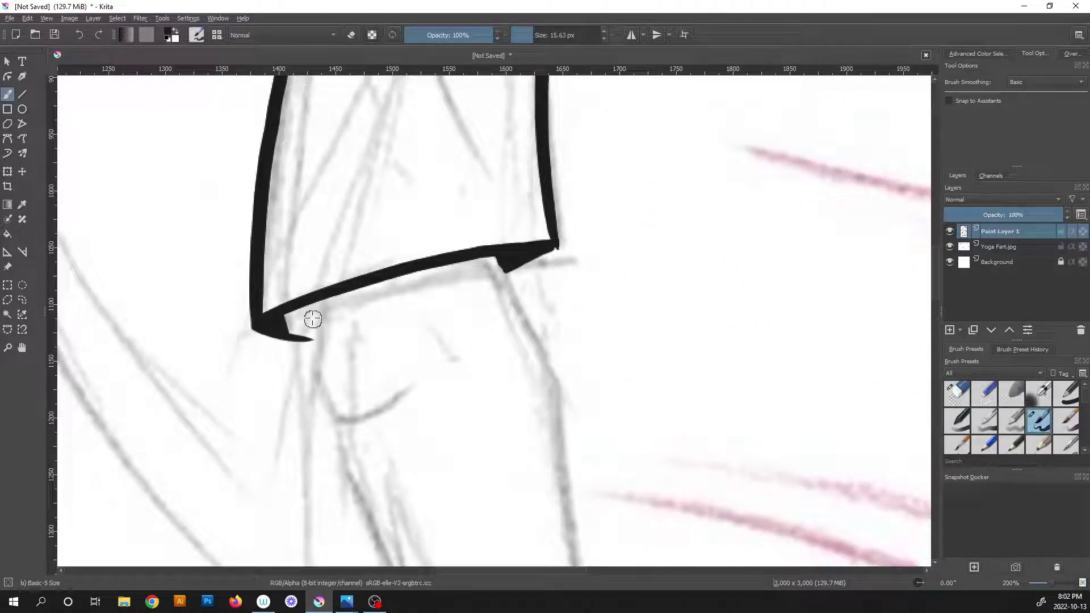
pyautogui.moveTo(312, 306)
pyautogui.mouseDown()
pyautogui.moveTo(307, 370)
pyautogui.moveTo(323, 399)
pyautogui.moveTo(404, 404)
pyautogui.mouseUp()
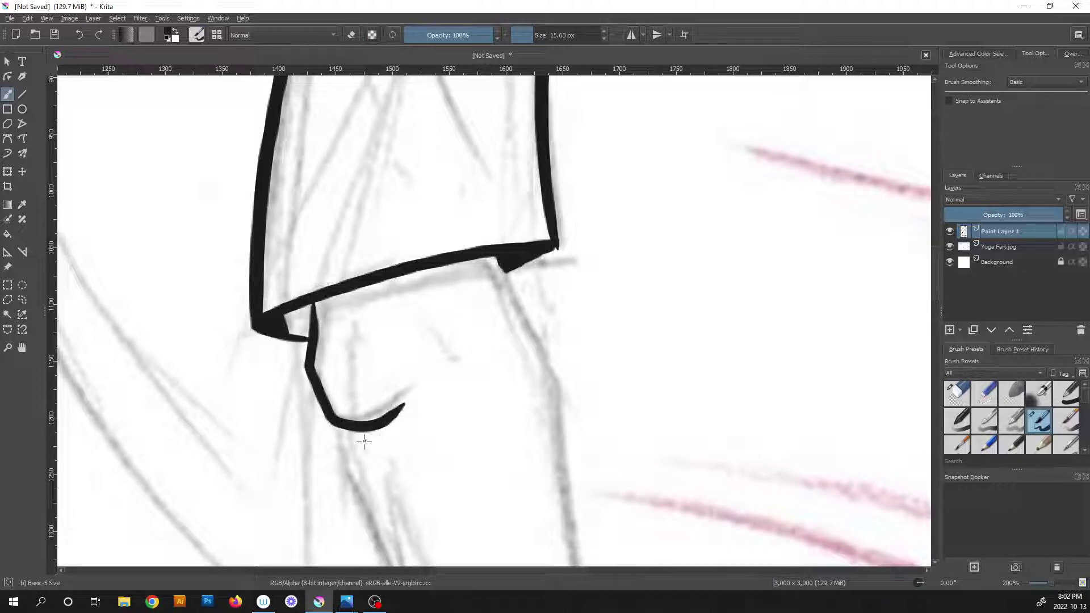
pyautogui.moveTo(365, 442); pyautogui.dragTo(407, 428)
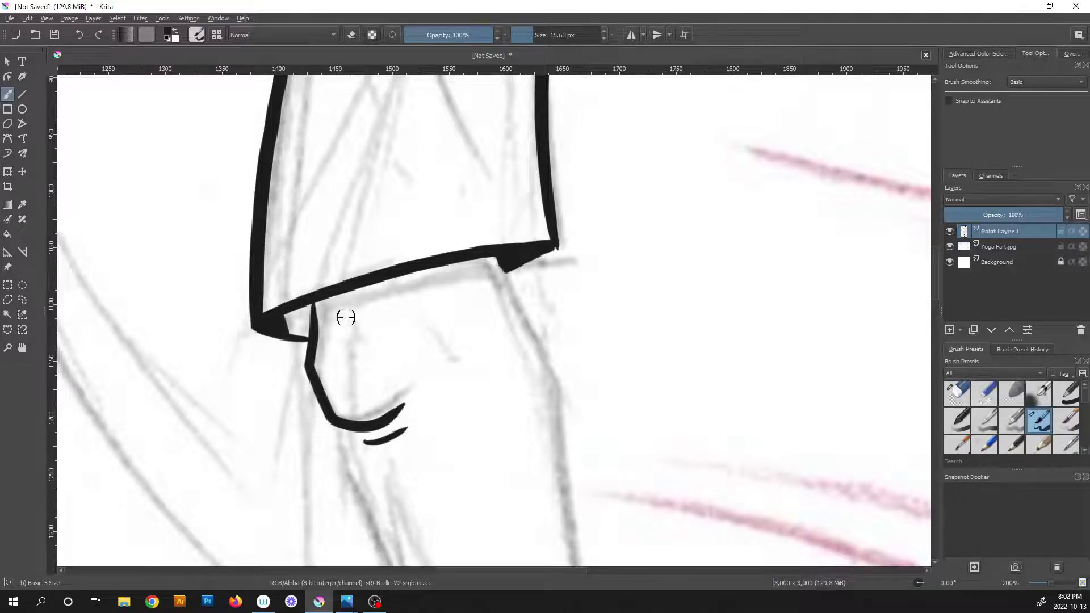
pyautogui.scroll(3, 345, 318)
pyautogui.moveTo(241, 274)
pyautogui.mouseDown()
pyautogui.moveTo(234, 355)
pyautogui.moveTo(233, 319)
pyautogui.moveTo(230, 349)
pyautogui.moveTo(200, 317)
pyautogui.moveTo(202, 341)
pyautogui.moveTo(179, 335)
pyautogui.moveTo(163, 301)
pyautogui.mouseUp()
# Ink the forearm's front contour from the sleeve hem to the wrist, with a tapered muscle line splitting off inside it.
pyautogui.scroll(-4, 584, 355)
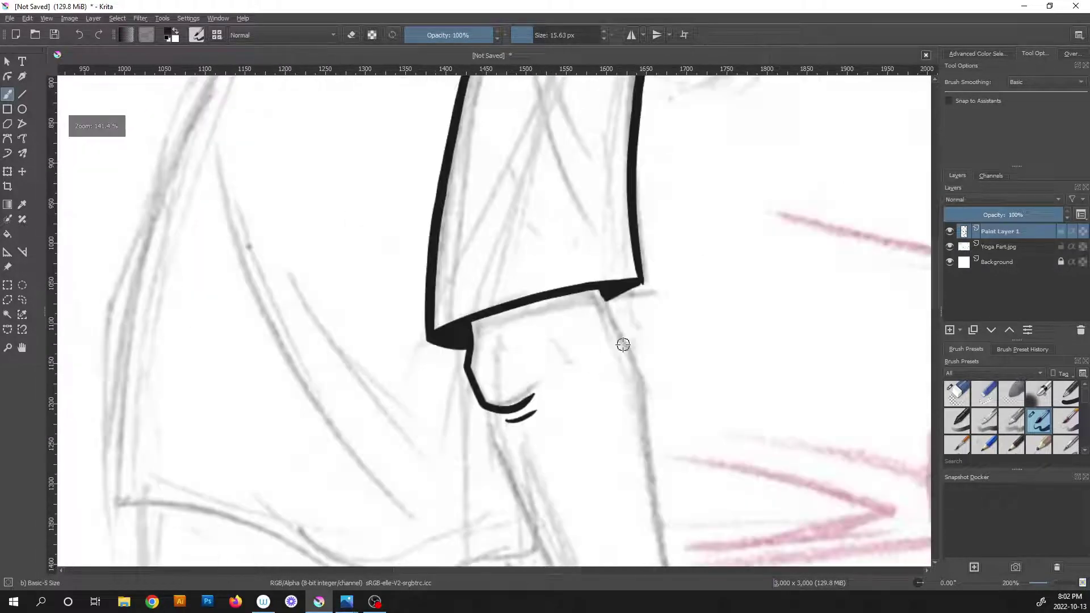
pyautogui.scroll(2, 506, 193)
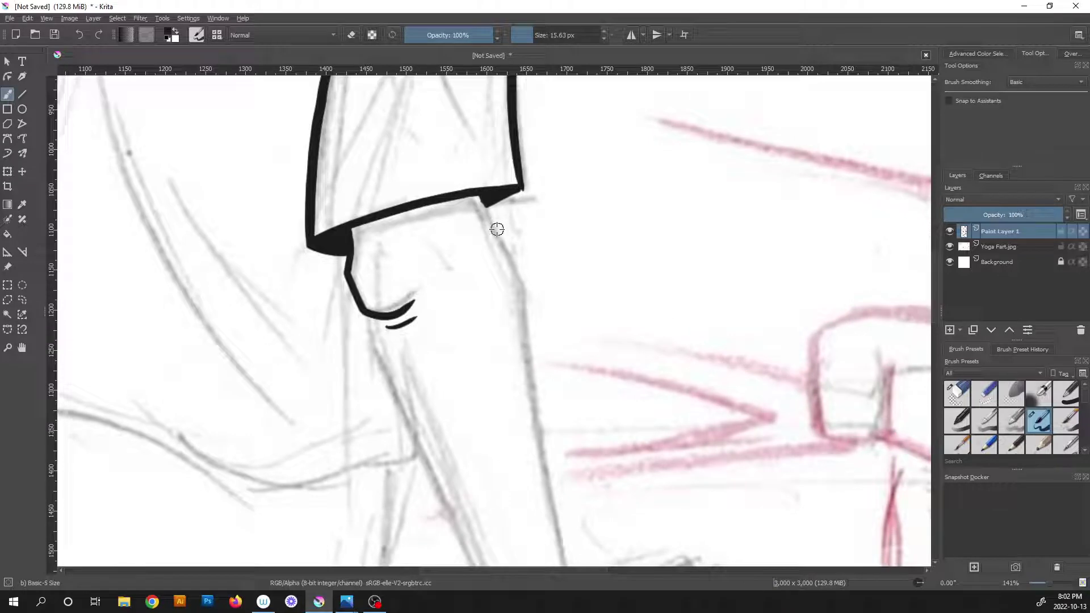
pyautogui.scroll(-2, 511, 240)
pyautogui.hscroll(1, 511, 240)
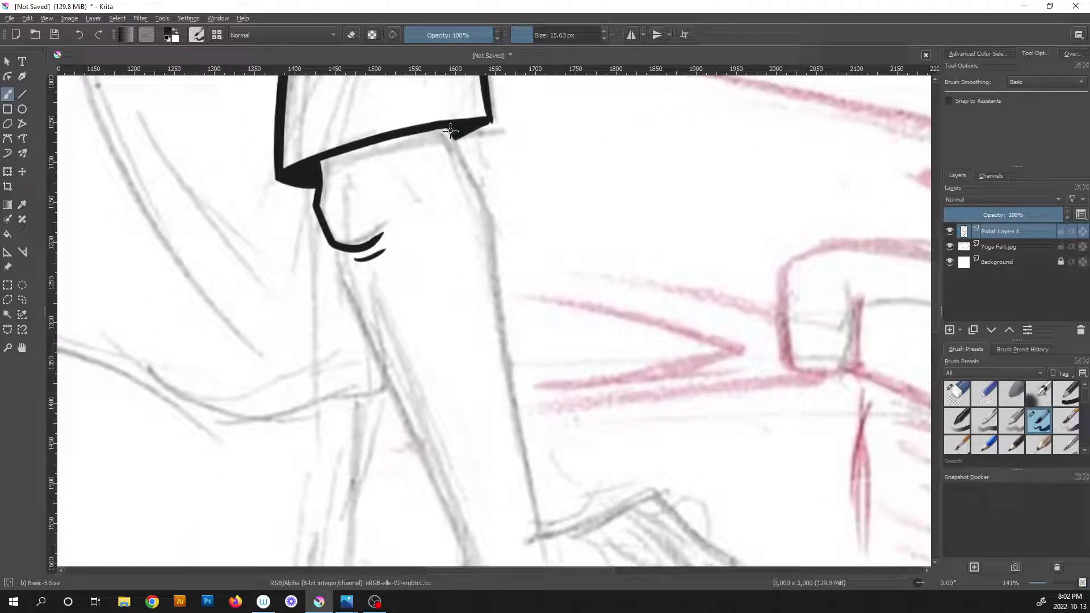
pyautogui.moveTo(450, 129)
pyautogui.mouseDown()
pyautogui.moveTo(482, 192)
pyautogui.moveTo(497, 451)
pyautogui.moveTo(533, 299)
pyautogui.mouseUp()
pyautogui.moveTo(481, 145); pyautogui.dragTo(527, 391)
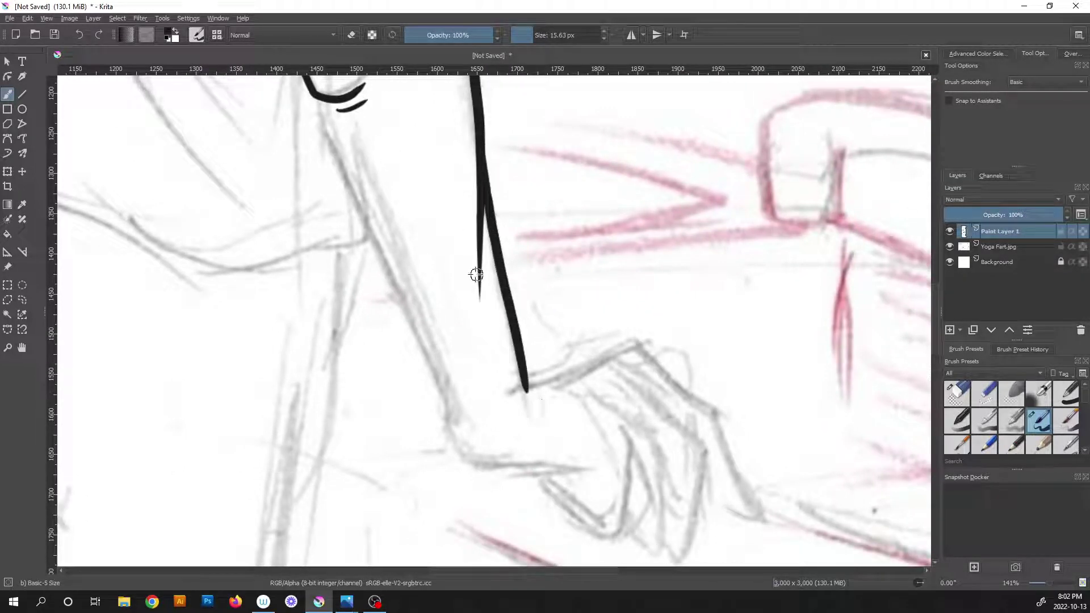
pyautogui.moveTo(460, 259); pyautogui.dragTo(494, 311)
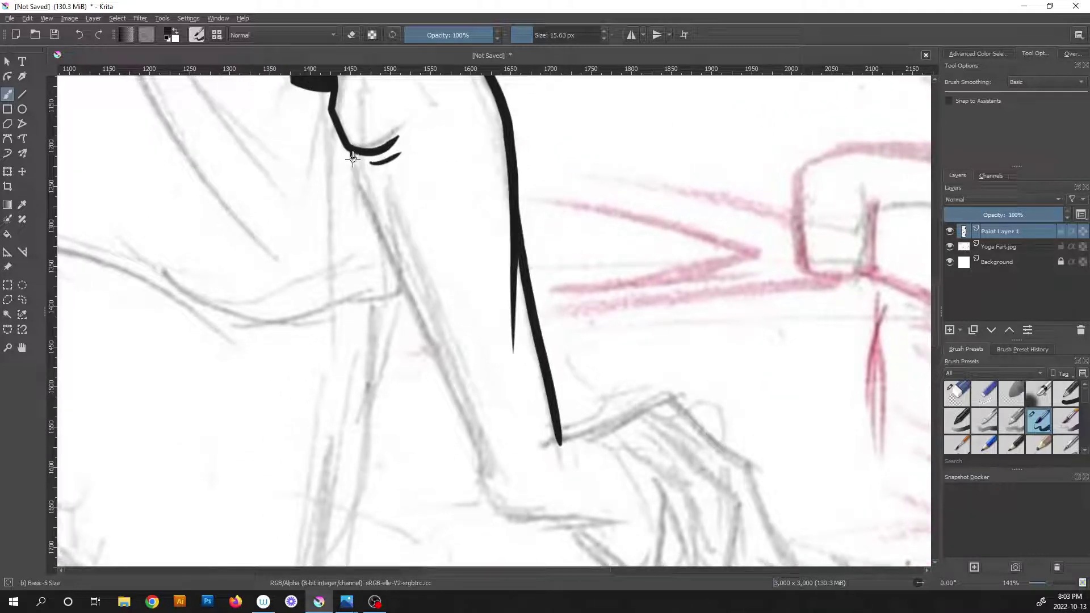
pyautogui.moveTo(349, 150); pyautogui.dragTo(451, 380)
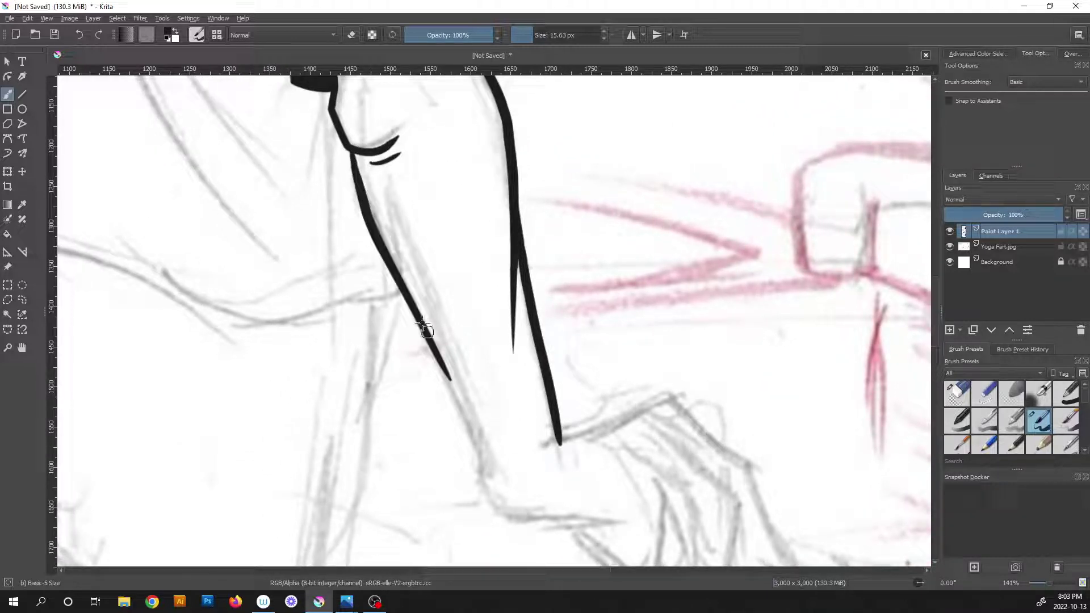
pyautogui.moveTo(413, 313); pyautogui.dragTo(487, 485)
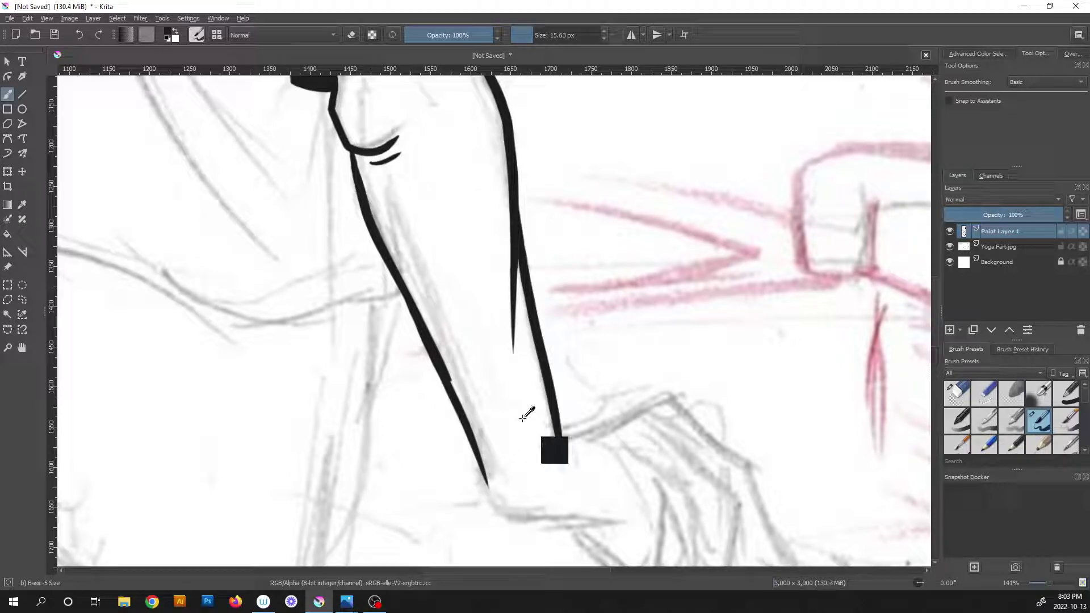
pyautogui.hotkey('ctrl', 'z')
pyautogui.hotkey('ctrl', 'z')
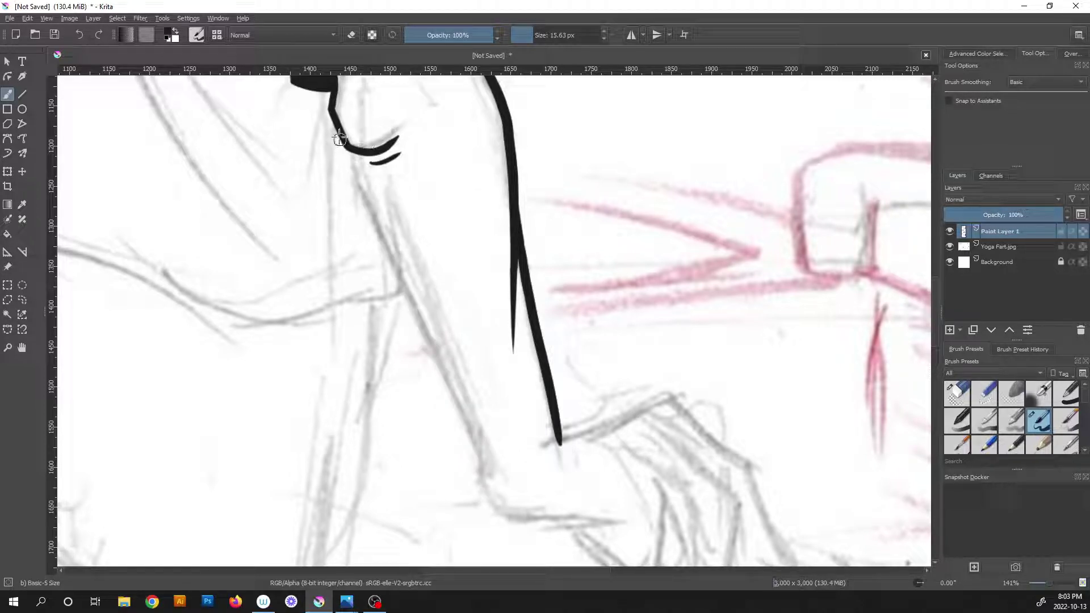
# Ink the forearm's rear contour from the elbow to the wrist in one continuous tapered stroke.
pyautogui.moveTo(335, 126)
pyautogui.mouseDown()
pyautogui.moveTo(379, 258)
pyautogui.moveTo(483, 459)
pyautogui.mouseUp()
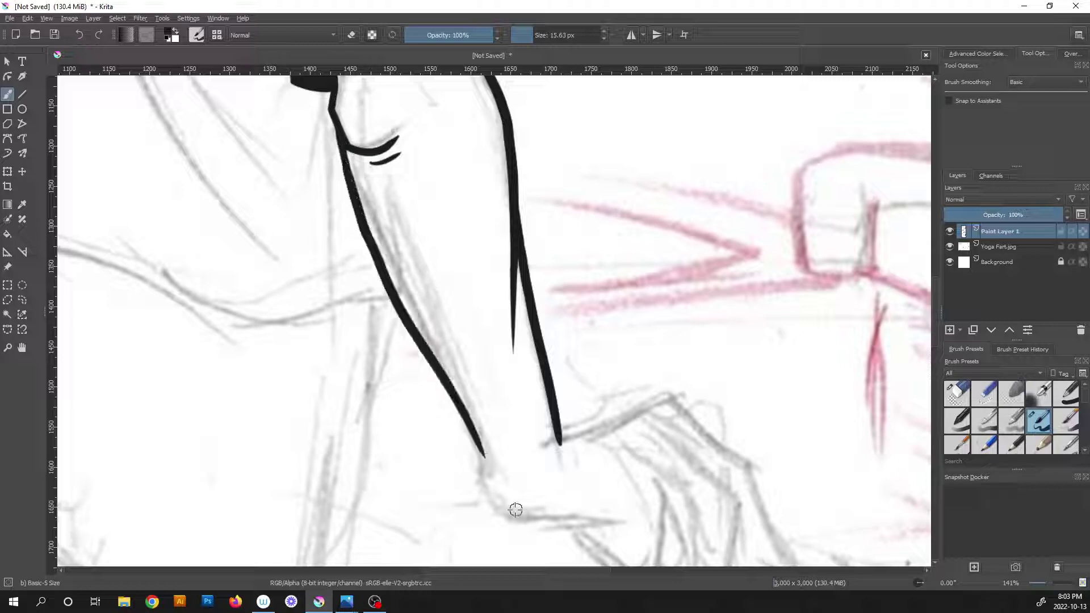
pyautogui.moveTo(601, 309); pyautogui.dragTo(588, 414)
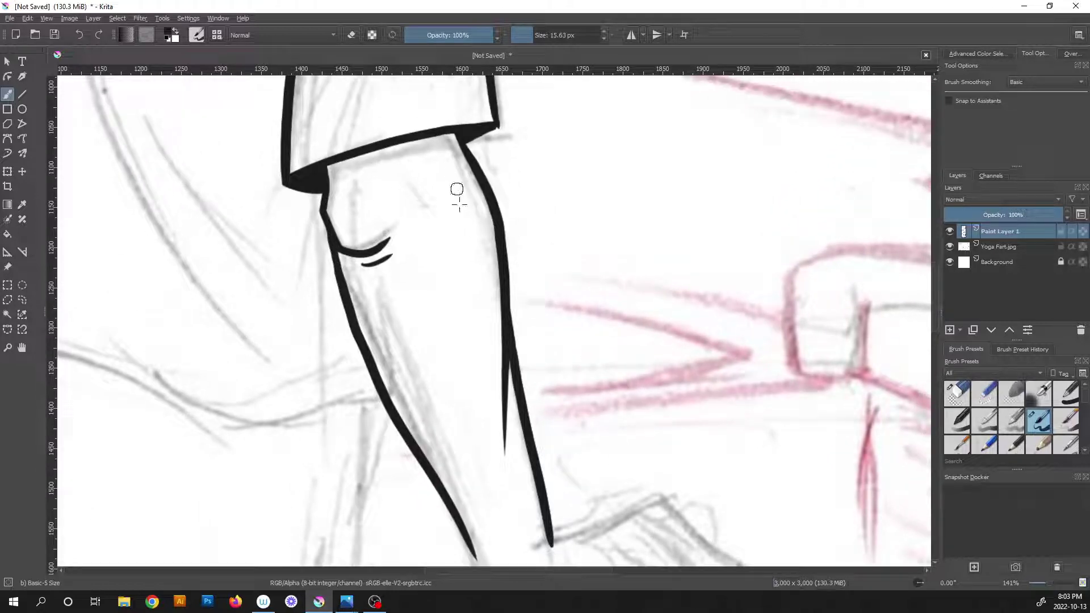
pyautogui.moveTo(570, 501); pyautogui.dragTo(545, 331)
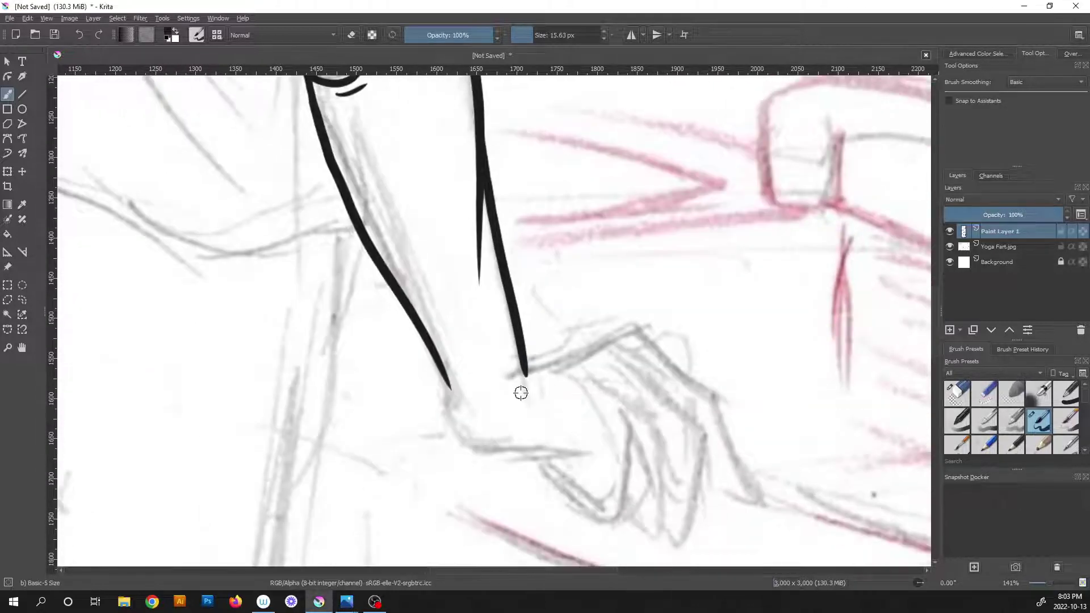
# Rotate the canvas to -75°, ink the back of the hand from the wrist to the knuckles, and reset the rotation to 0°.
pyautogui.scroll(1, 552, 394)
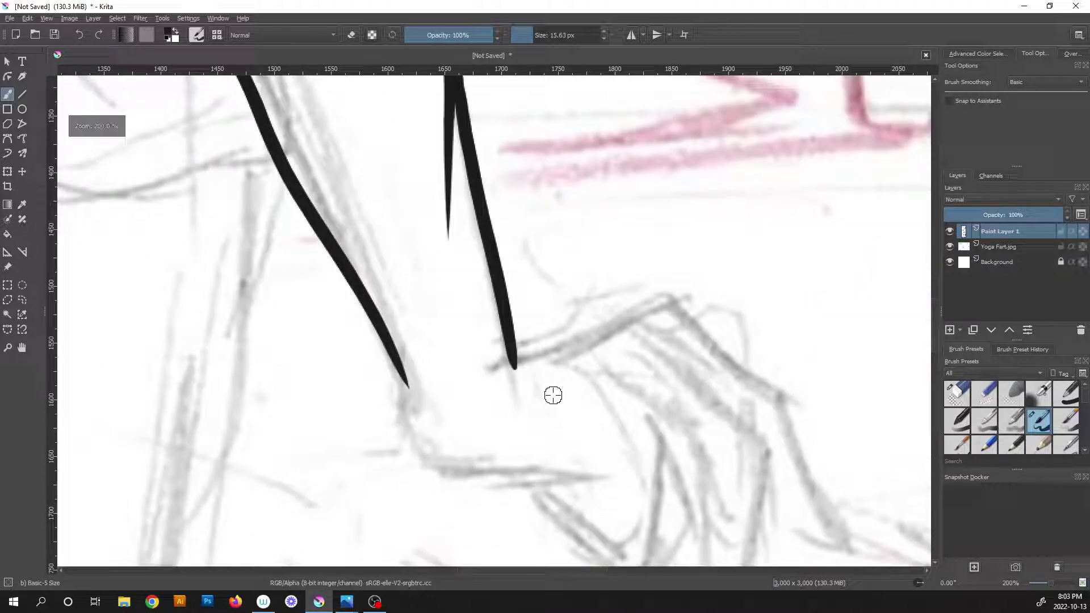
pyautogui.press('4')
pyautogui.press('4')
pyautogui.press('4')
pyautogui.press('4')
pyautogui.press('4')
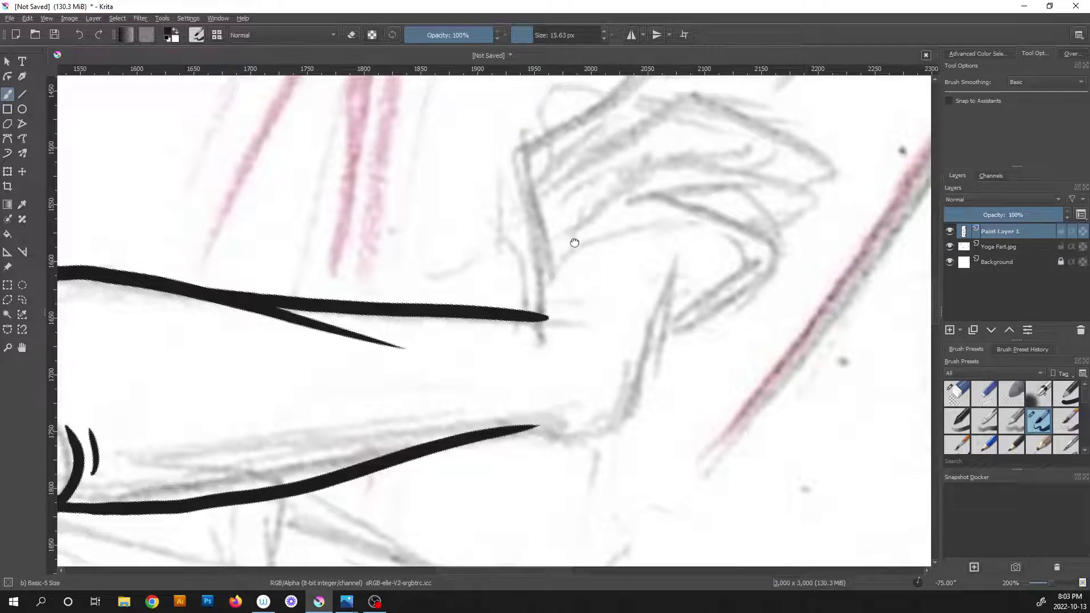
pyautogui.moveTo(574, 244); pyautogui.dragTo(574, 355)
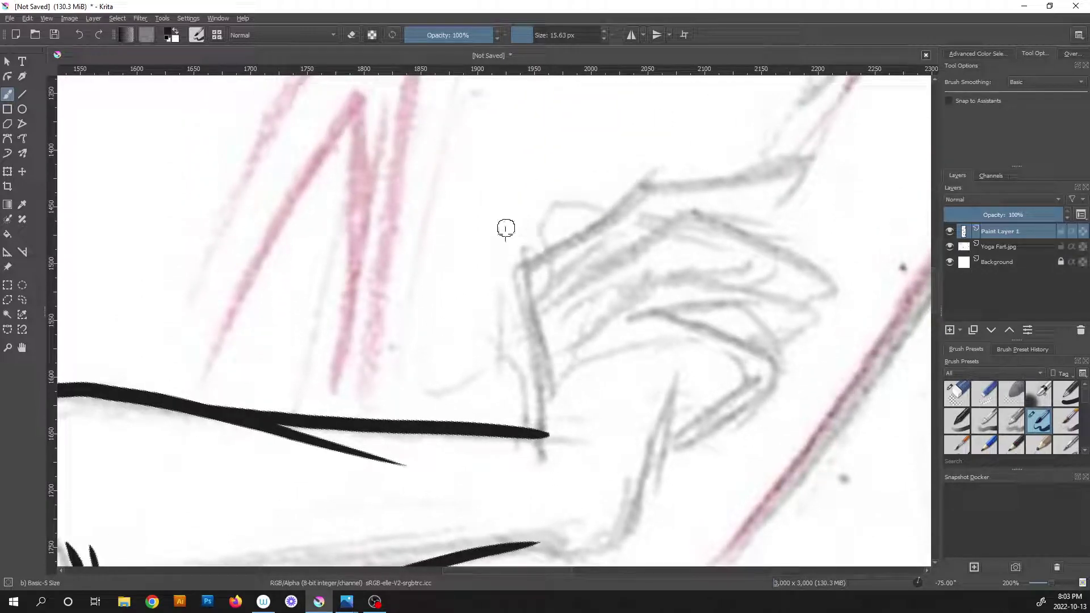
pyautogui.moveTo(518, 216); pyautogui.dragTo(549, 480)
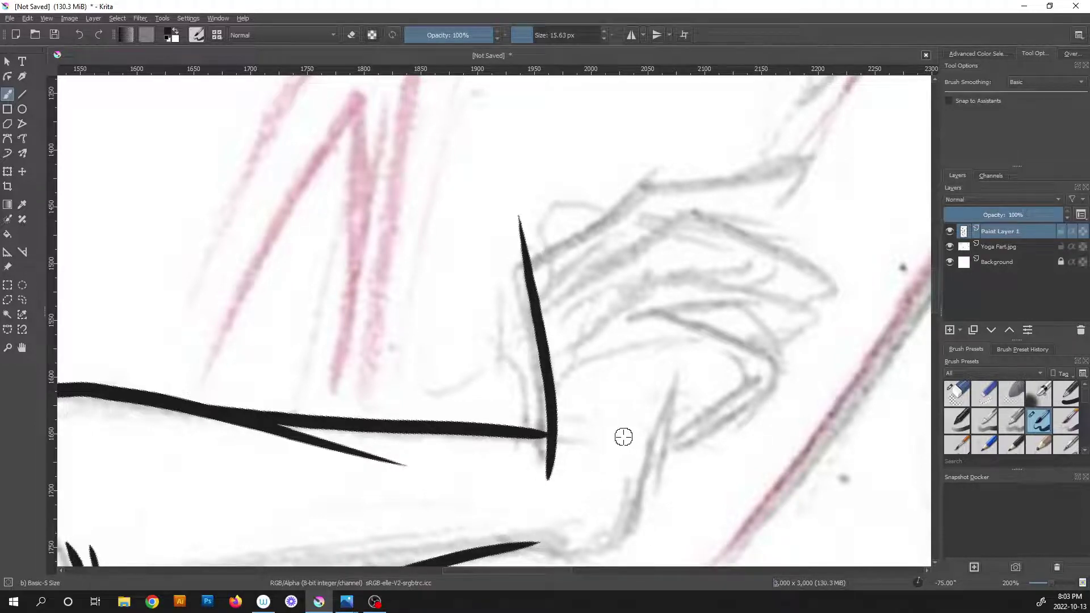
pyautogui.press('6')
pyautogui.press('5')
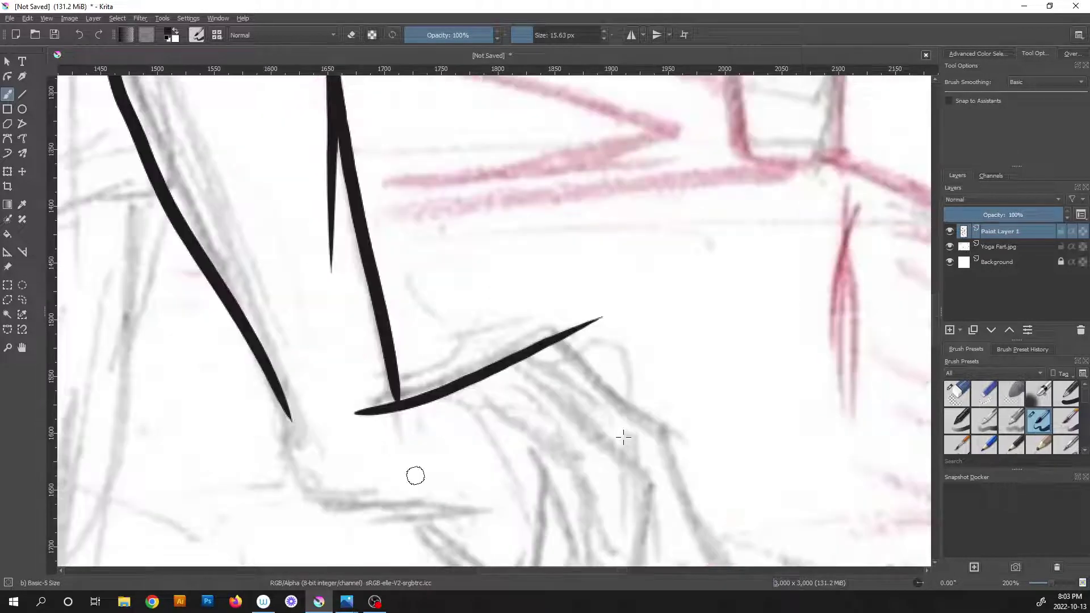
# Ink the front knuckle and the outermost finger along its outer edge, redrawing the fingertip longer and rounding it back to the next finger.
pyautogui.moveTo(699, 377); pyautogui.dragTo(546, 273)
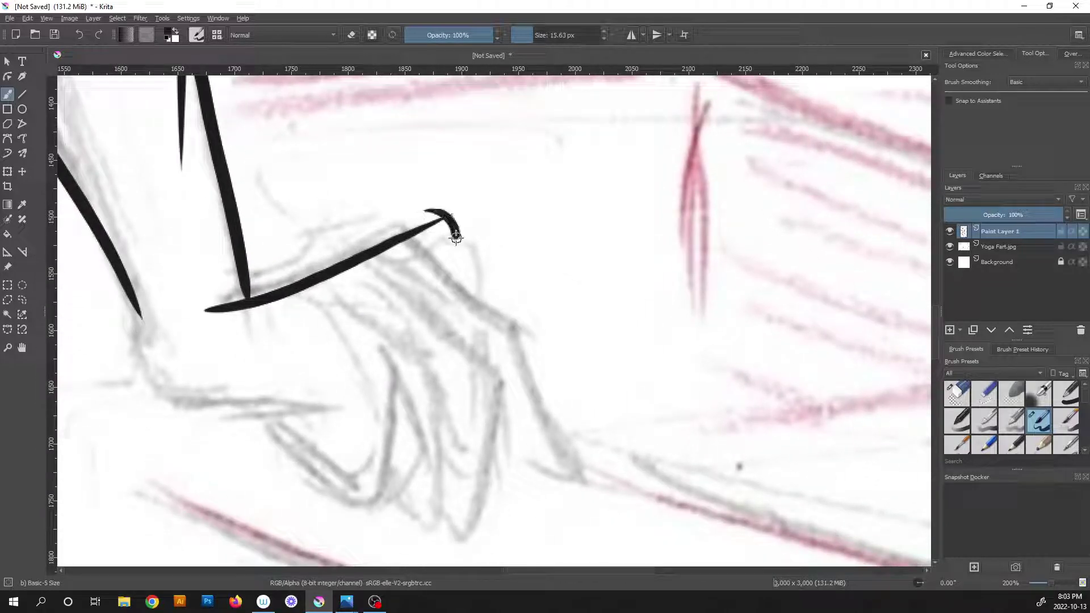
pyautogui.moveTo(456, 235)
pyautogui.mouseDown()
pyautogui.moveTo(458, 261)
pyautogui.moveTo(534, 335)
pyautogui.moveTo(585, 471)
pyautogui.moveTo(492, 441)
pyautogui.mouseUp()
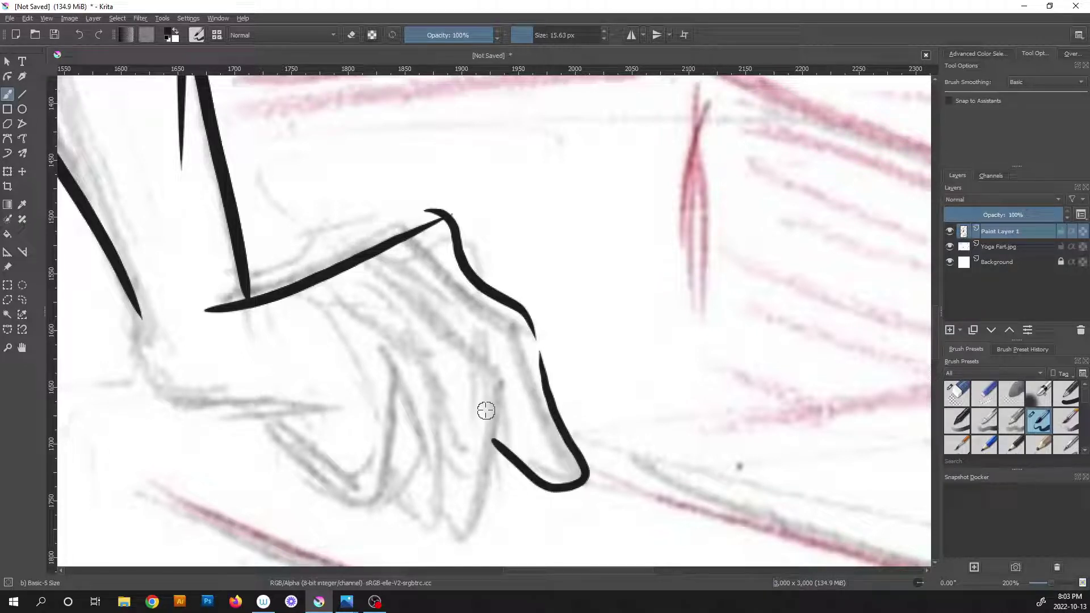
pyautogui.hotkey('ctrl', 'z')
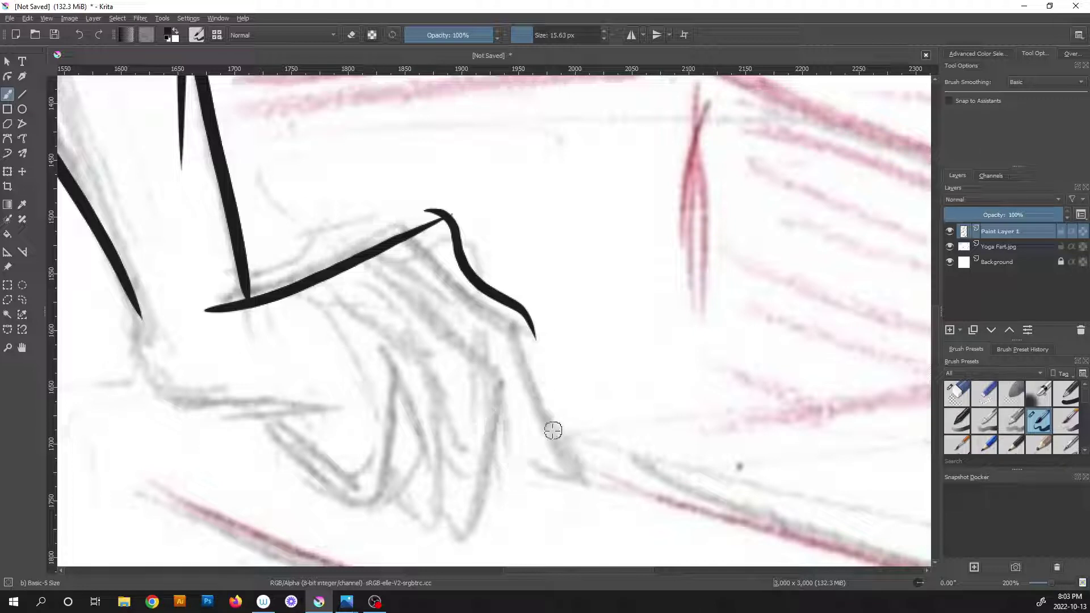
pyautogui.moveTo(545, 371); pyautogui.dragTo(588, 454)
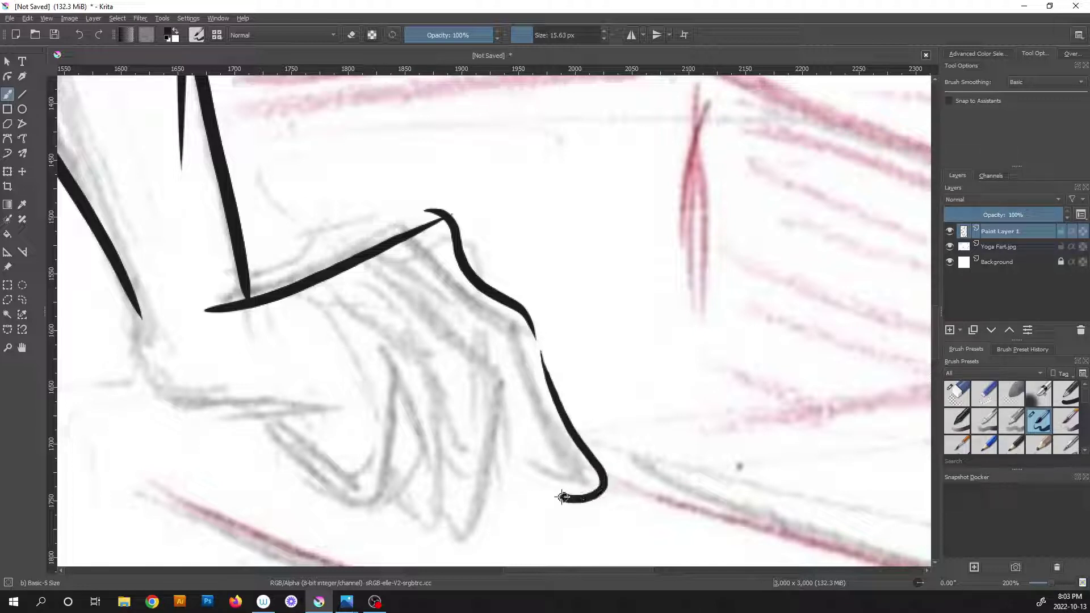
pyautogui.moveTo(562, 498)
pyautogui.mouseDown()
pyautogui.moveTo(527, 478)
pyautogui.moveTo(504, 420)
pyautogui.mouseUp()
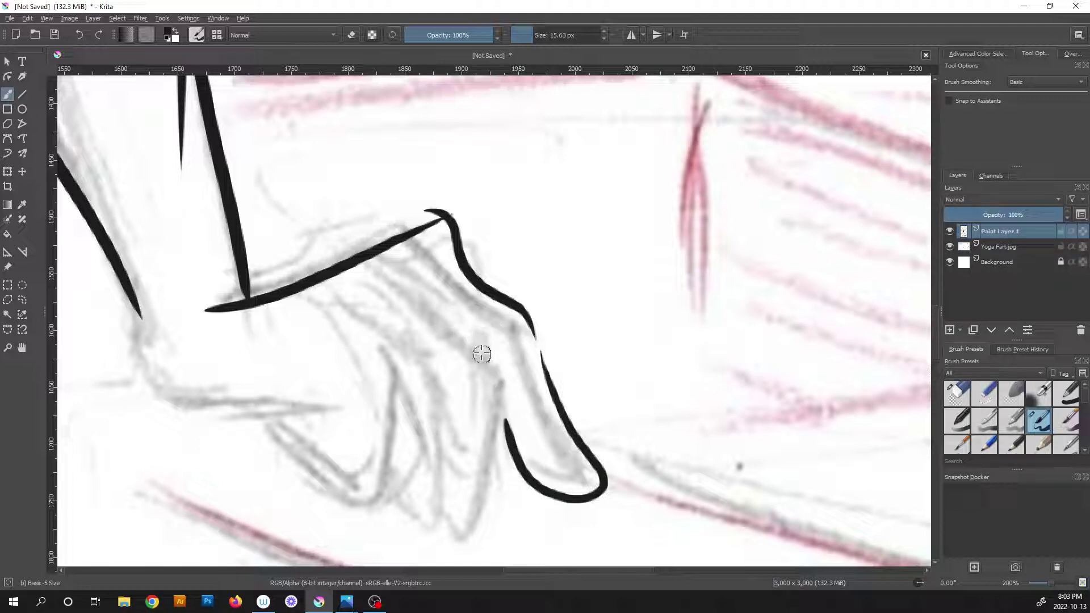
# Ink the remaining finger contours and the curled thumb, and extend the rear forearm line around the heel of the hand.
pyautogui.moveTo(448, 305)
pyautogui.mouseDown()
pyautogui.moveTo(512, 389)
pyautogui.moveTo(475, 519)
pyautogui.moveTo(436, 489)
pyautogui.mouseUp()
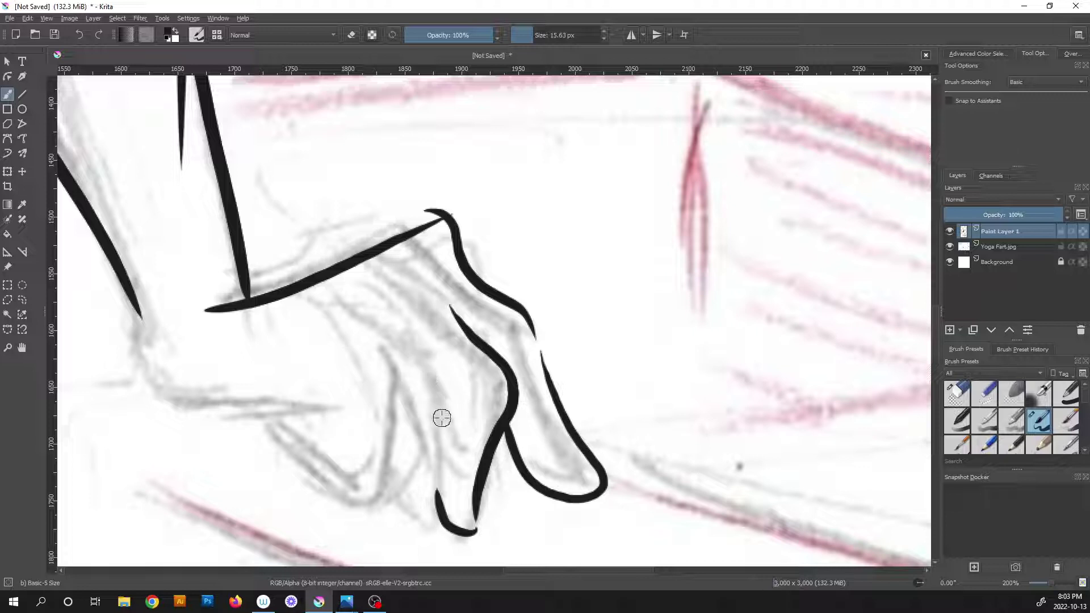
pyautogui.moveTo(409, 345)
pyautogui.mouseDown()
pyautogui.moveTo(445, 408)
pyautogui.moveTo(381, 508)
pyautogui.moveTo(261, 428)
pyautogui.moveTo(294, 406)
pyautogui.moveTo(352, 432)
pyautogui.mouseUp()
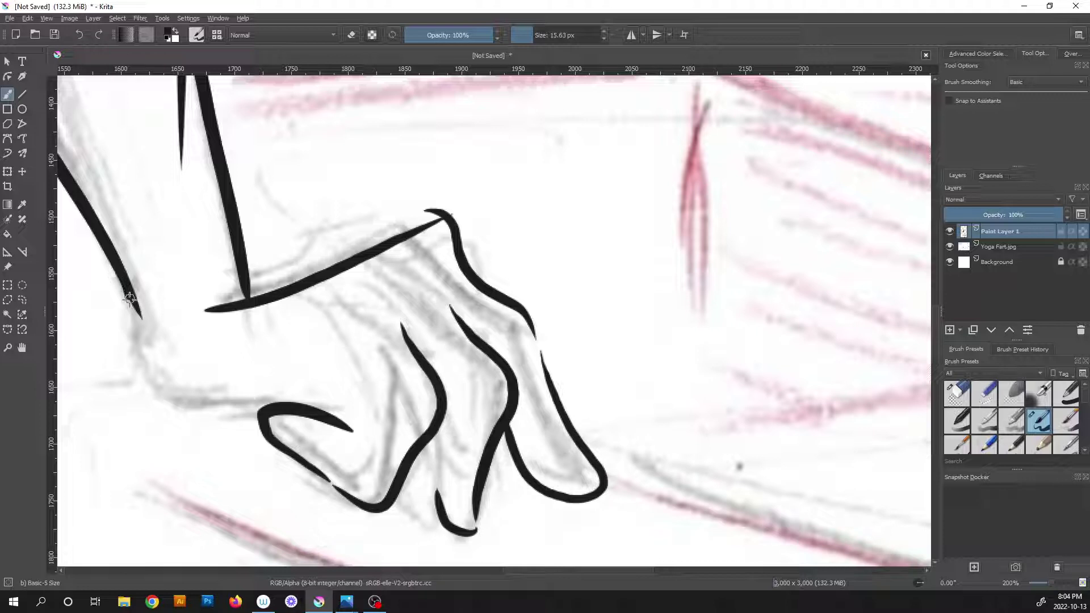
pyautogui.moveTo(130, 297)
pyautogui.mouseDown()
pyautogui.moveTo(136, 355)
pyautogui.moveTo(156, 392)
pyautogui.moveTo(369, 407)
pyautogui.mouseUp()
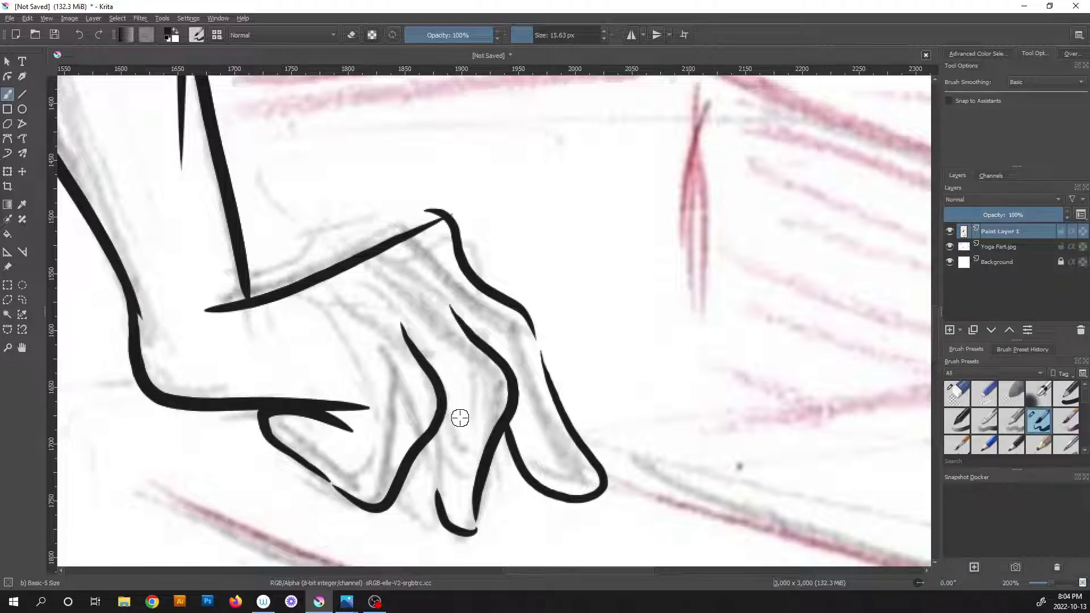
# Erase the excess of the thumb's upper stroke below the line running from the heel of the hand.
pyautogui.scroll(2, 349, 418)
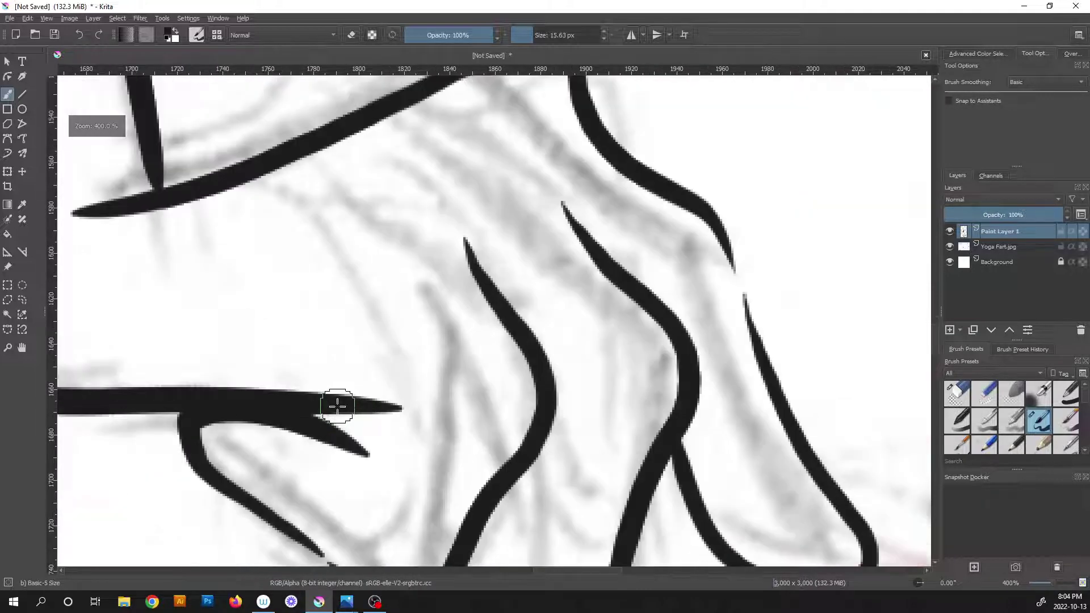
pyautogui.press('e')
pyautogui.moveTo(219, 445)
pyautogui.mouseDown()
pyautogui.moveTo(214, 428)
pyautogui.moveTo(370, 452)
pyautogui.mouseUp()
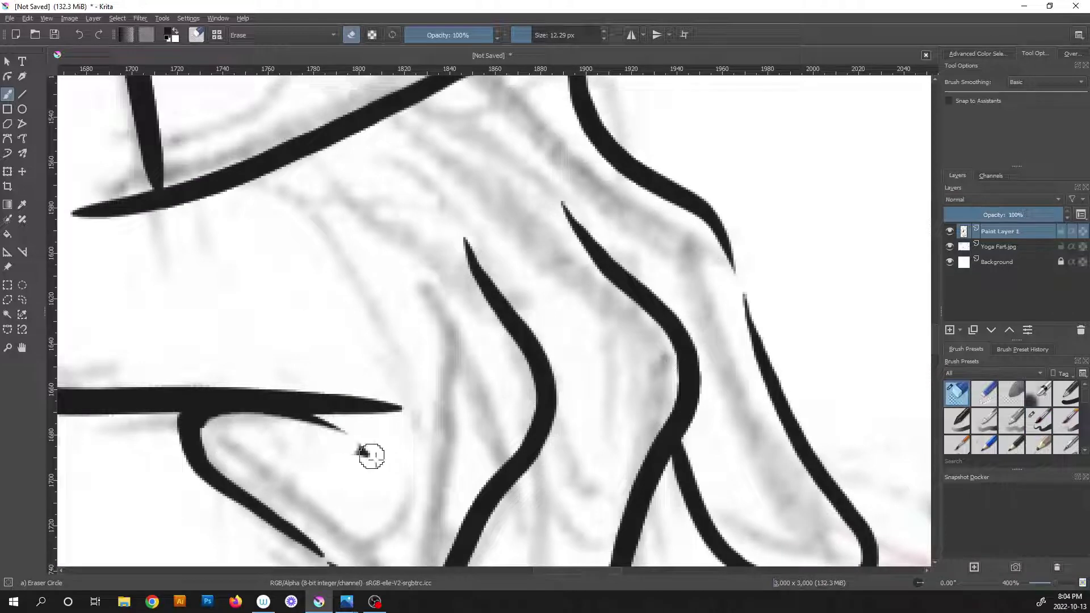
pyautogui.scroll(-4, 327, 457)
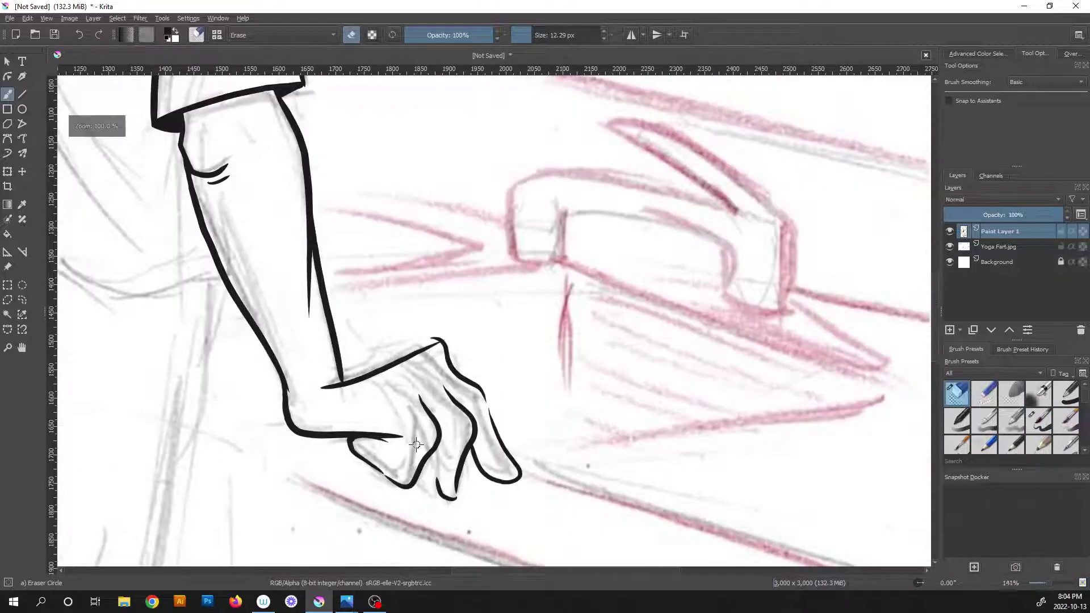
pyautogui.scroll(-3, 379, 391)
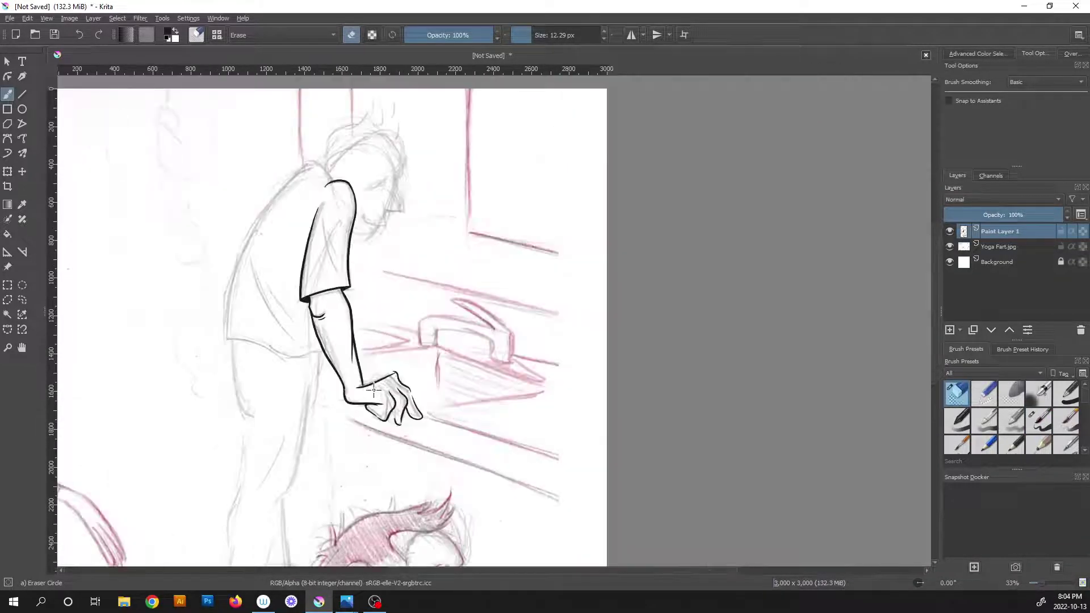
# Return to the Basic-5 Size brush and ink two rounded knuckle bumps along the front end of the hand's top line.
pyautogui.scroll(7, 392, 375)
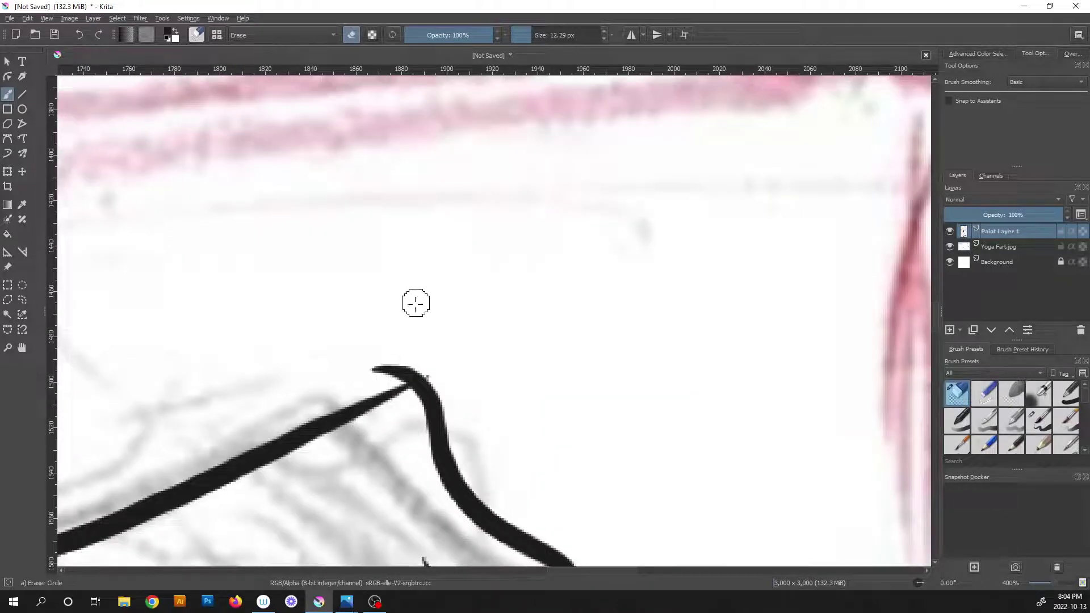
pyautogui.moveTo(405, 349)
pyautogui.mouseDown()
pyautogui.moveTo(641, 245)
pyautogui.moveTo(491, 359)
pyautogui.mouseUp()
pyautogui.press('/')
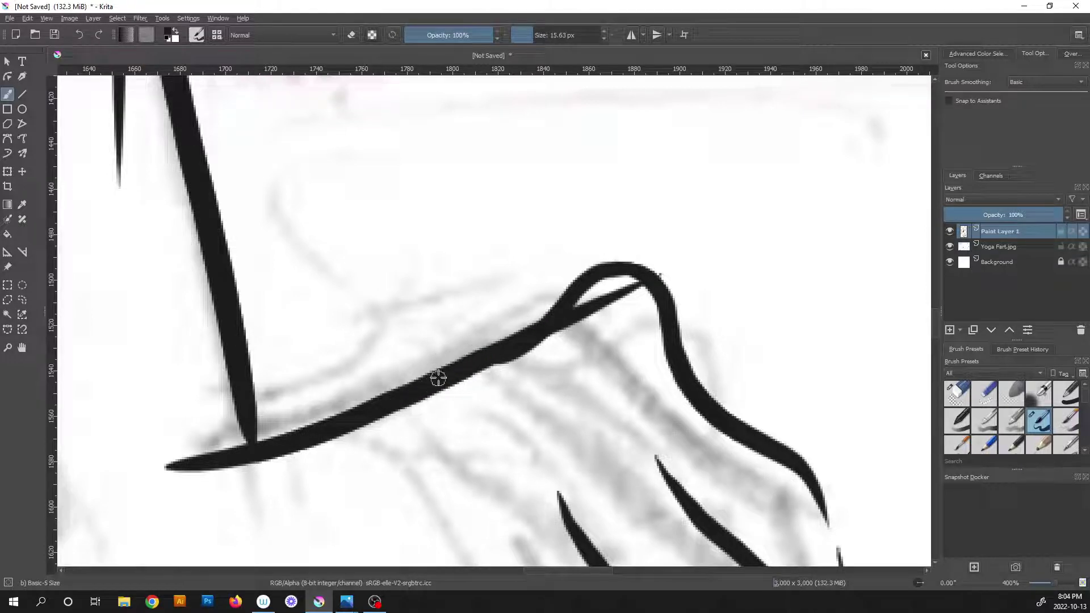
pyautogui.moveTo(435, 377)
pyautogui.mouseDown()
pyautogui.moveTo(480, 341)
pyautogui.moveTo(550, 310)
pyautogui.mouseUp()
pyautogui.scroll(2, 579, 348)
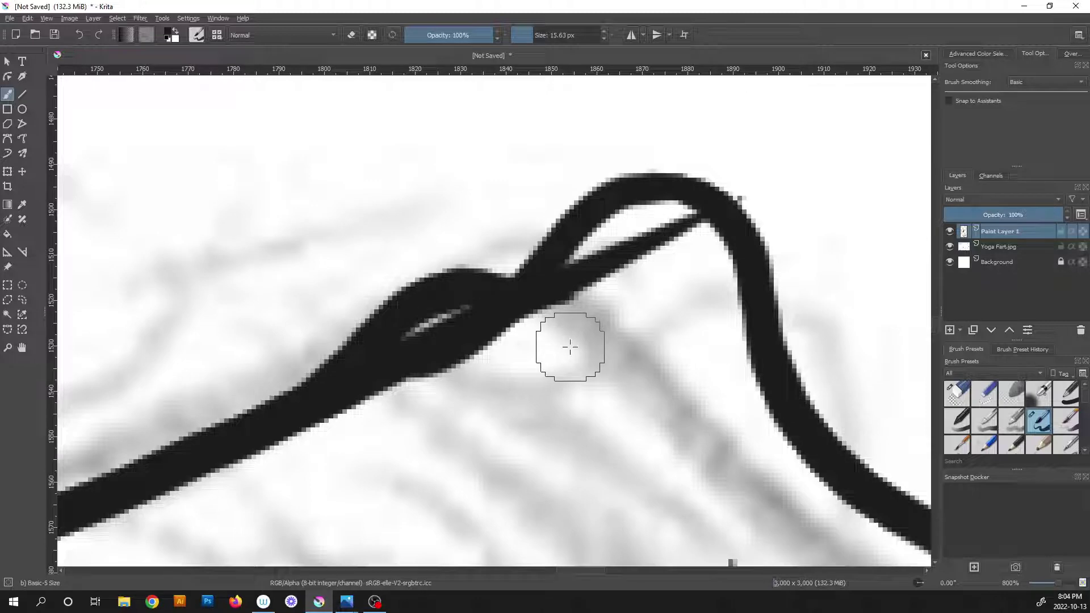
# Rotate the canvas to 90° and erase the old straight line and surplus ink inside both knuckle bumps.
pyautogui.press('6')
pyautogui.press('6')
pyautogui.press('6')
pyautogui.press('6')
pyautogui.press('6')
pyautogui.press('6')
pyautogui.press('/')
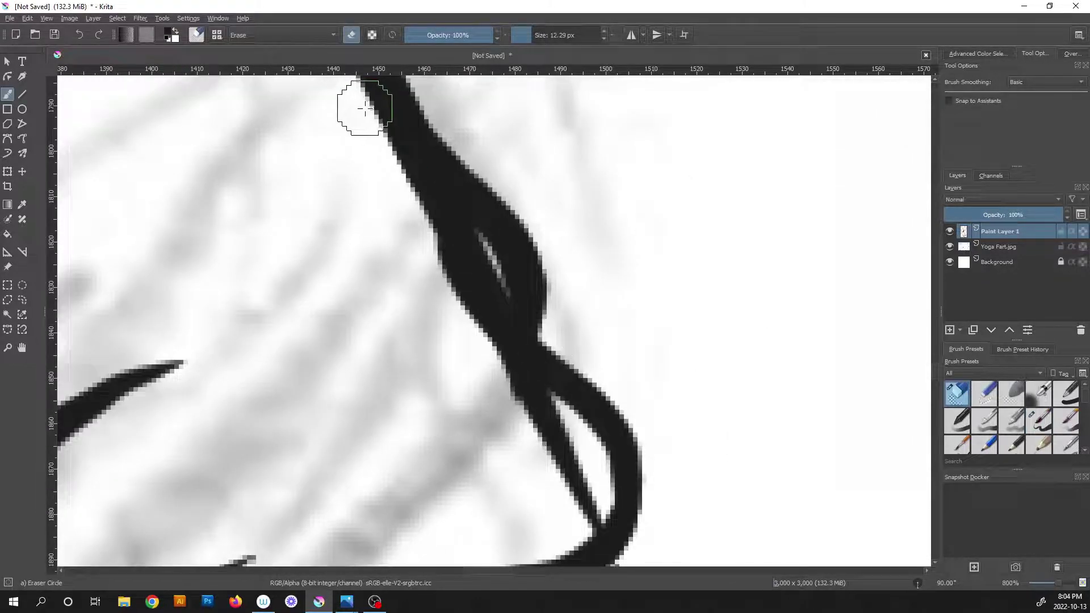
pyautogui.moveTo(365, 108)
pyautogui.mouseDown()
pyautogui.moveTo(487, 282)
pyautogui.moveTo(489, 383)
pyautogui.moveTo(416, 183)
pyautogui.moveTo(403, 194)
pyautogui.moveTo(431, 256)
pyautogui.mouseUp()
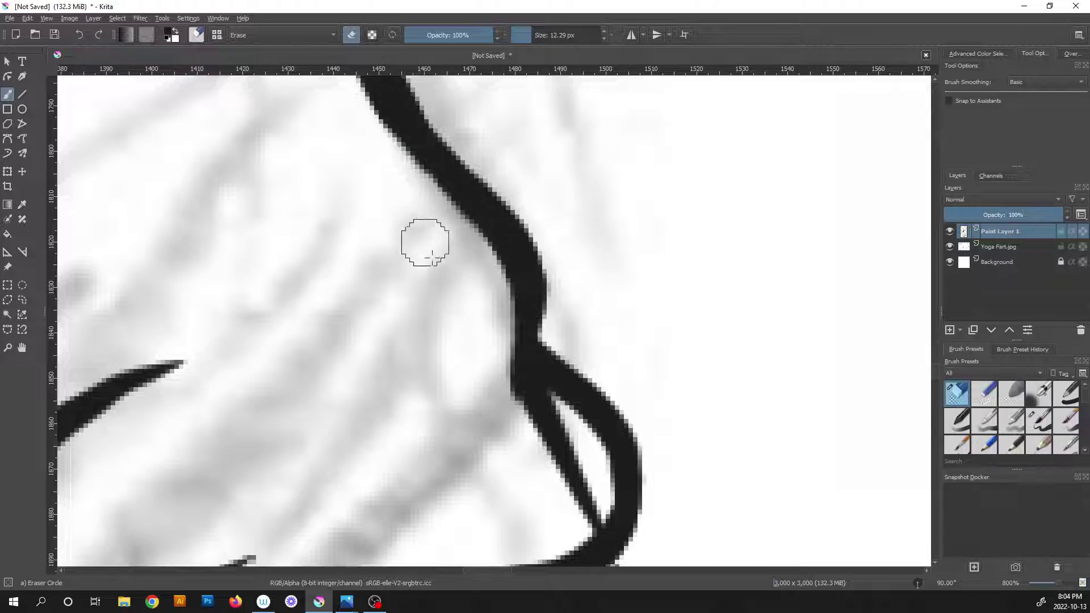
pyautogui.moveTo(539, 431)
pyautogui.mouseDown()
pyautogui.moveTo(530, 402)
pyautogui.moveTo(529, 433)
pyautogui.moveTo(541, 402)
pyautogui.moveTo(577, 463)
pyautogui.moveTo(586, 522)
pyautogui.moveTo(565, 455)
pyautogui.moveTo(564, 474)
pyautogui.moveTo(532, 430)
pyautogui.mouseUp()
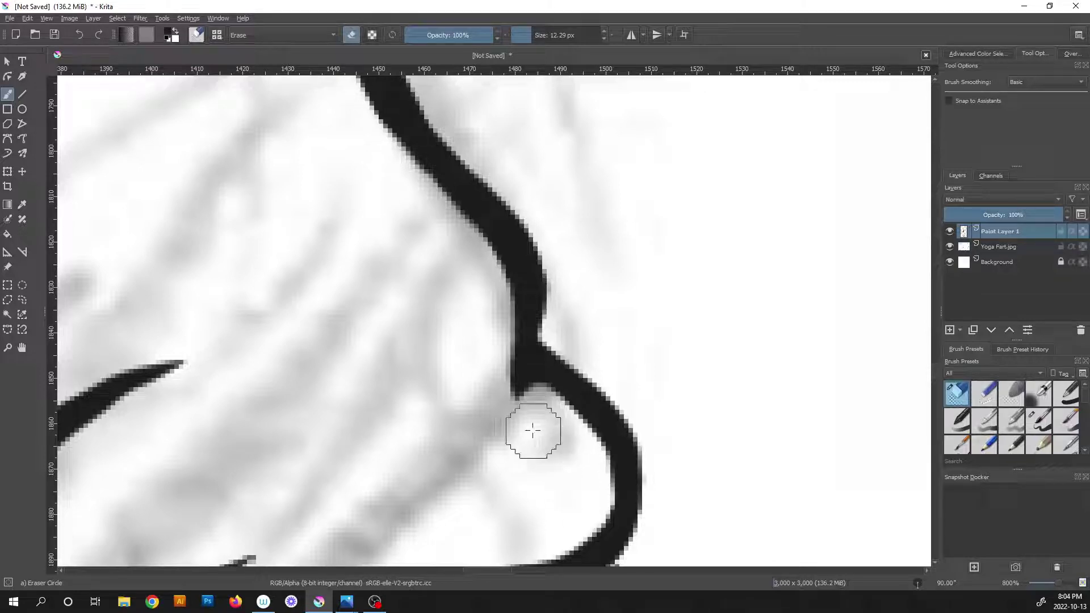
pyautogui.scroll(-5, 530, 435)
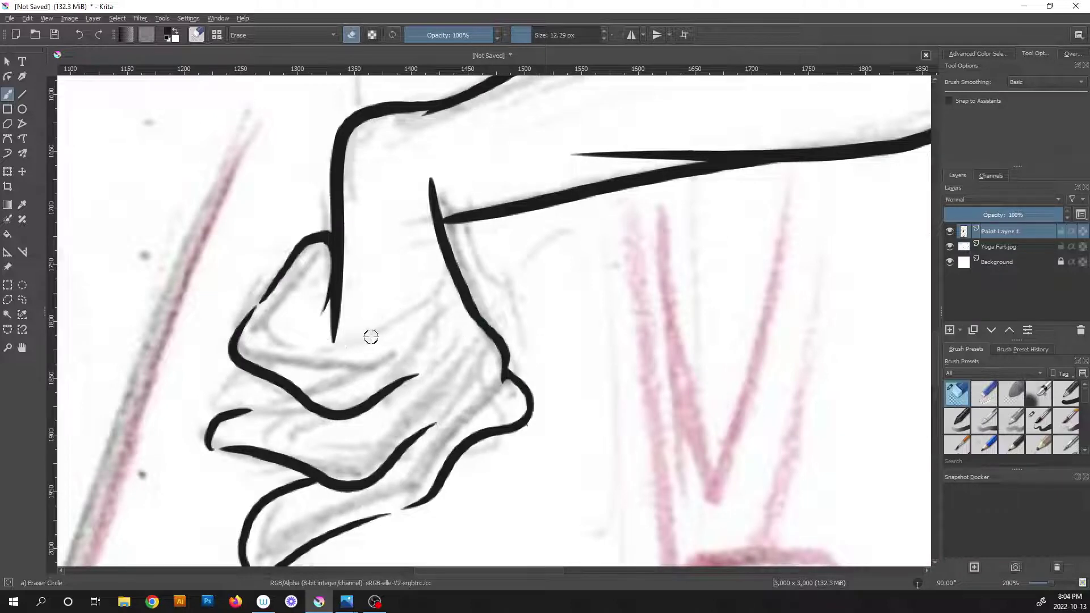
# Ink a thin tapered tail on the end of the hand's lower edge beside the thumb using the Basic-5 Size brush.
pyautogui.scroll(2, 371, 336)
pyautogui.press('/')
pyautogui.moveTo(299, 315); pyautogui.dragTo(325, 398)
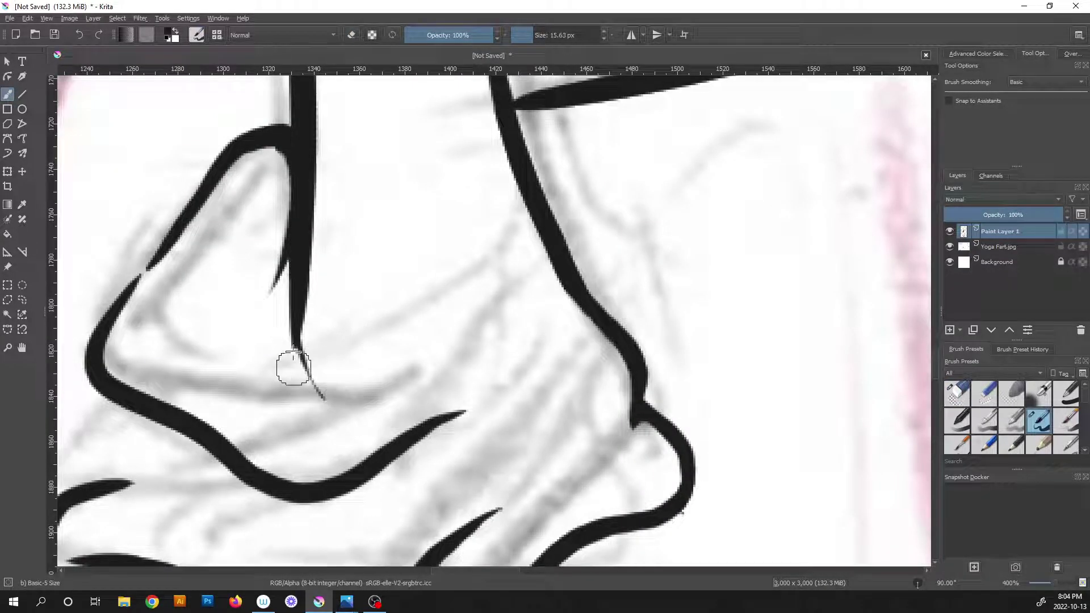
pyautogui.moveTo(295, 334); pyautogui.dragTo(290, 373)
pyautogui.scroll(-3, 283, 392)
pyautogui.moveTo(289, 426); pyautogui.dragTo(420, 355)
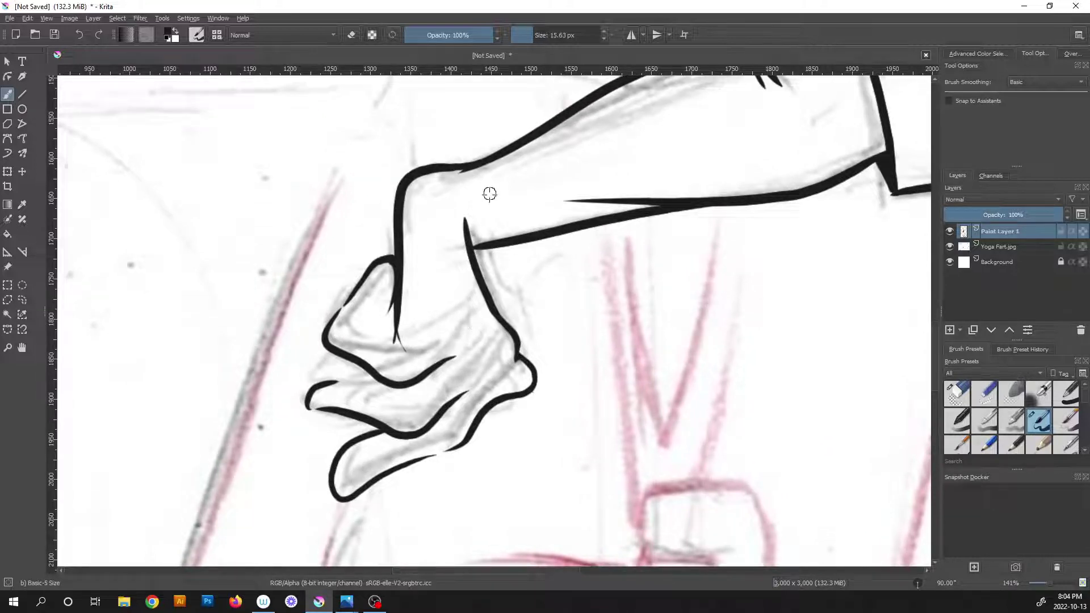
# Switch to the eraser and reset the canvas rotation to 0°.
pyautogui.scroll(3, 488, 193)
pyautogui.press('/')
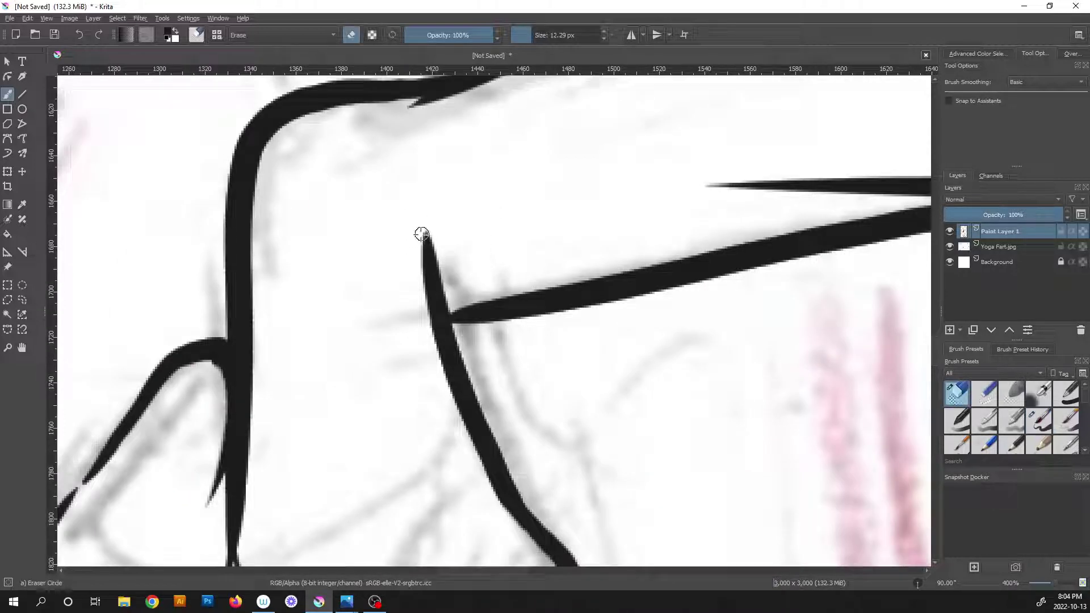
pyautogui.moveTo(421, 234)
pyautogui.mouseDown()
pyautogui.moveTo(422, 283)
pyautogui.moveTo(420, 214)
pyautogui.moveTo(447, 409)
pyautogui.mouseUp()
pyautogui.scroll(-3, 477, 478)
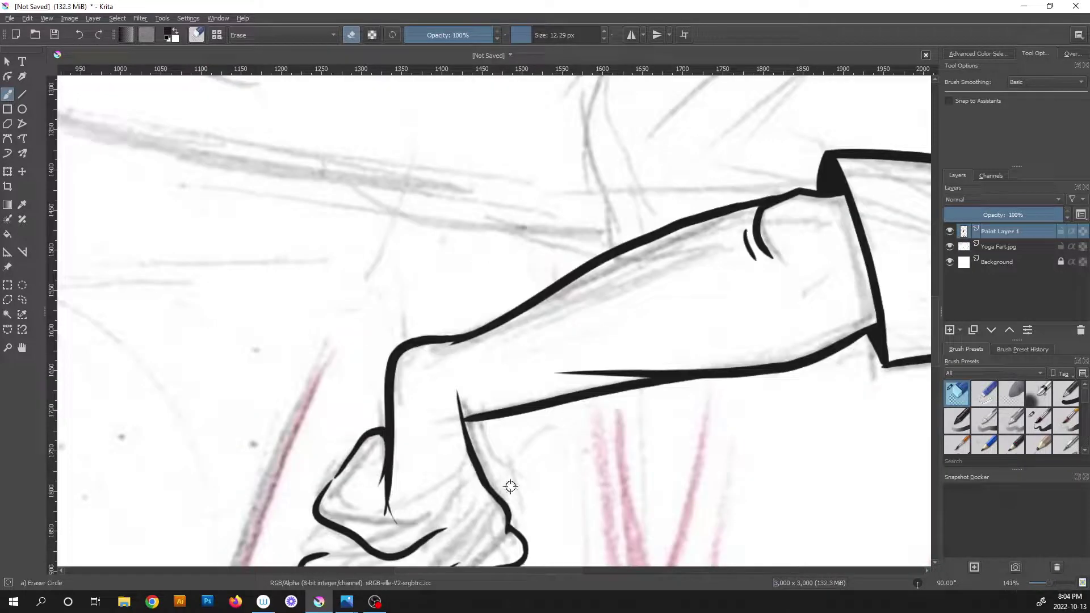
pyautogui.scroll(-3, 507, 483)
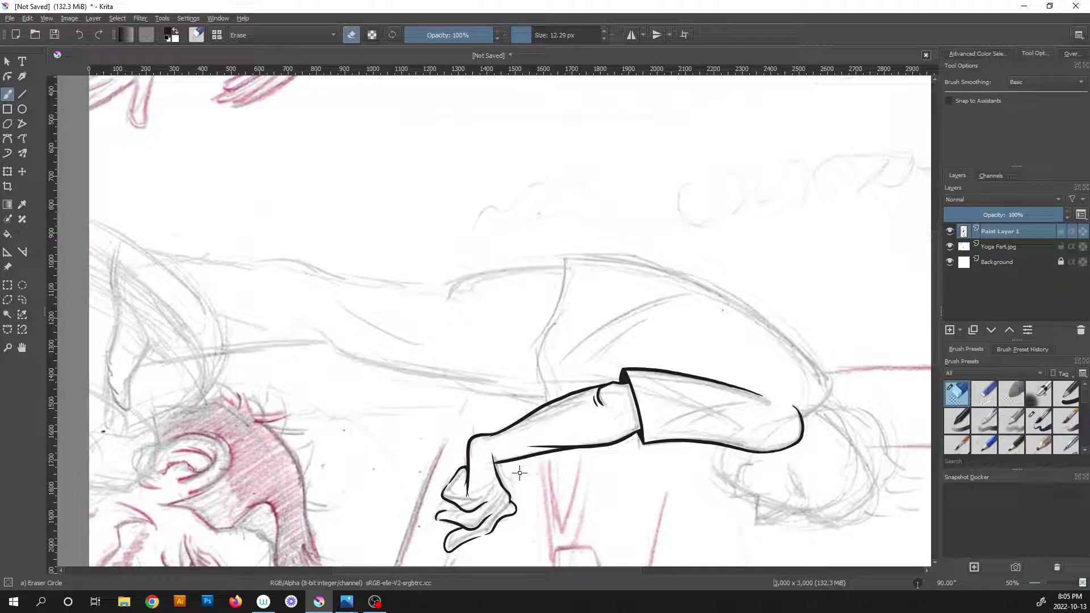
pyautogui.press('5')
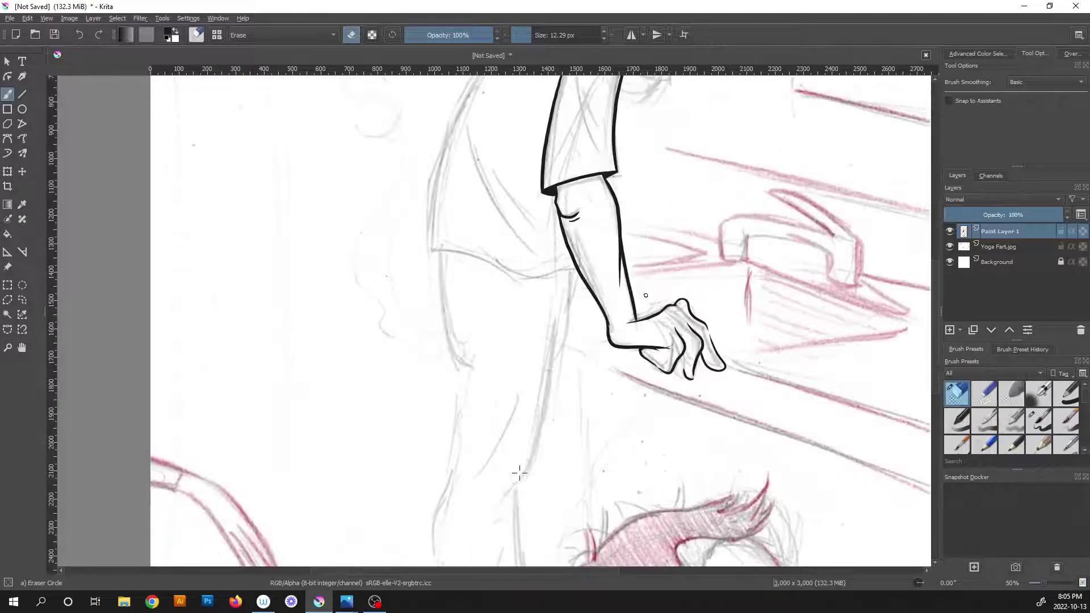
# Ink a short curved knuckle line on the back of the hand with the Basic-5 Size brush, above the first finger's contour.
pyautogui.scroll(6, 570, 433)
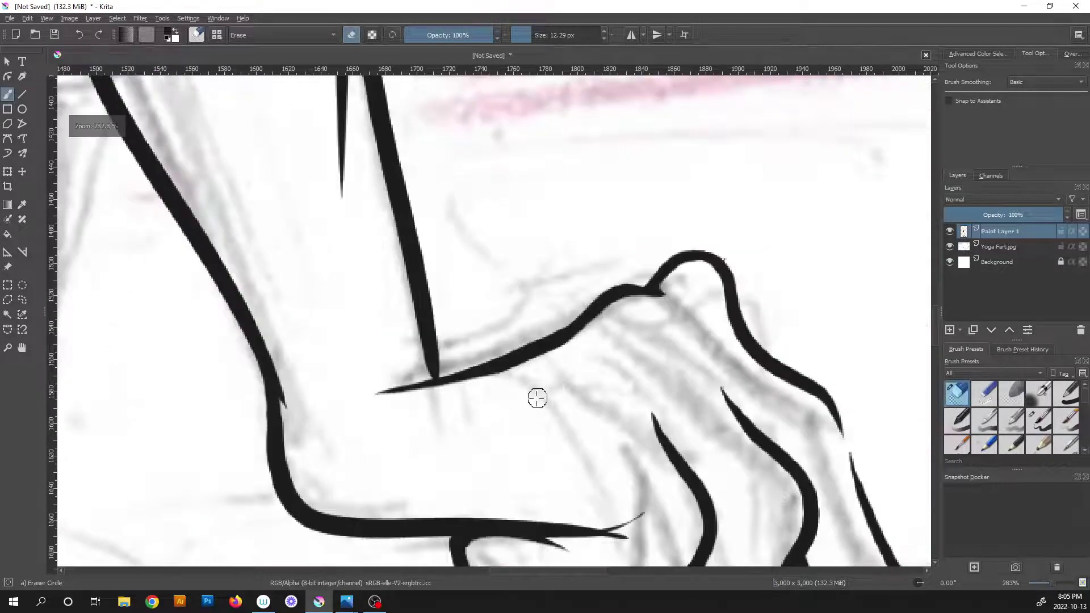
pyautogui.press('/')
pyautogui.moveTo(647, 387); pyautogui.dragTo(603, 334)
pyautogui.scroll(-2, 639, 365)
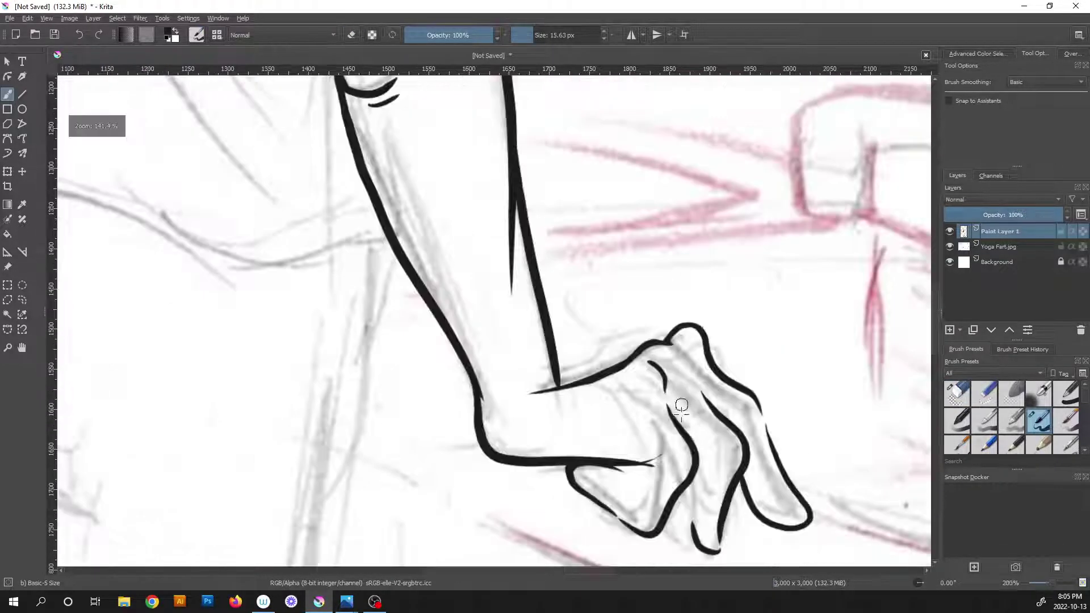
# Try inking fingernails on the front and middle fingertips, and undo those strokes.
pyautogui.scroll(2, 596, 374)
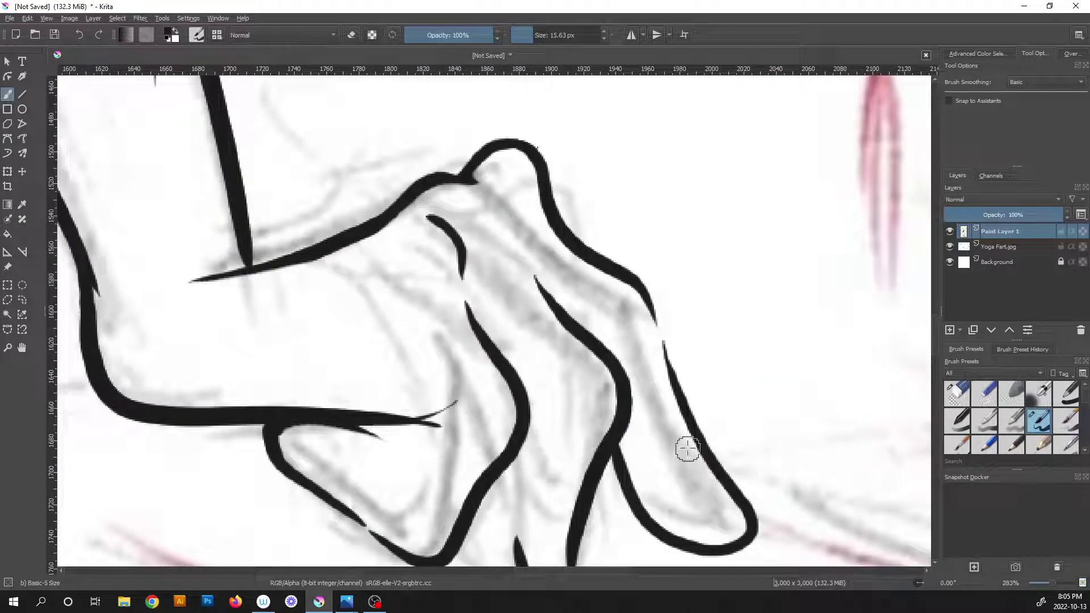
pyautogui.moveTo(683, 454); pyautogui.dragTo(720, 503)
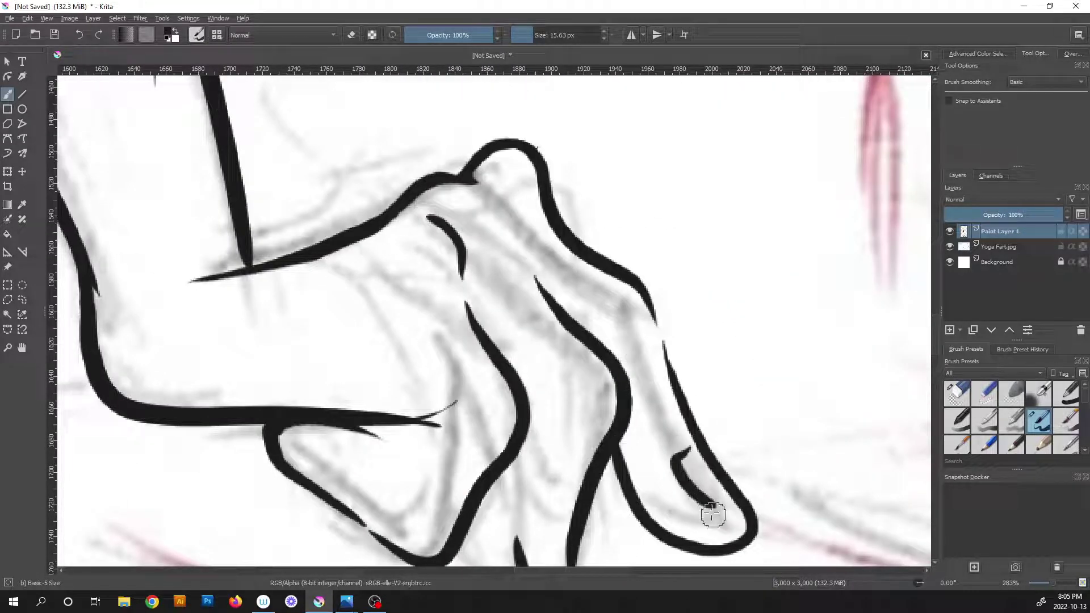
pyautogui.moveTo(630, 484); pyautogui.dragTo(628, 378)
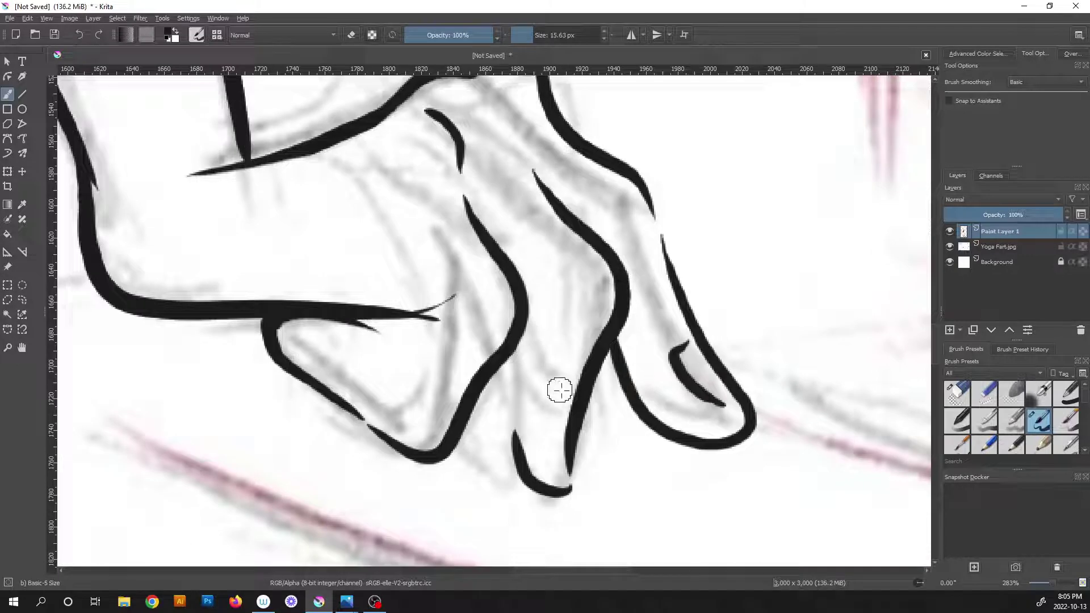
pyautogui.moveTo(543, 401)
pyautogui.mouseDown()
pyautogui.moveTo(540, 424)
pyautogui.moveTo(571, 483)
pyautogui.mouseUp()
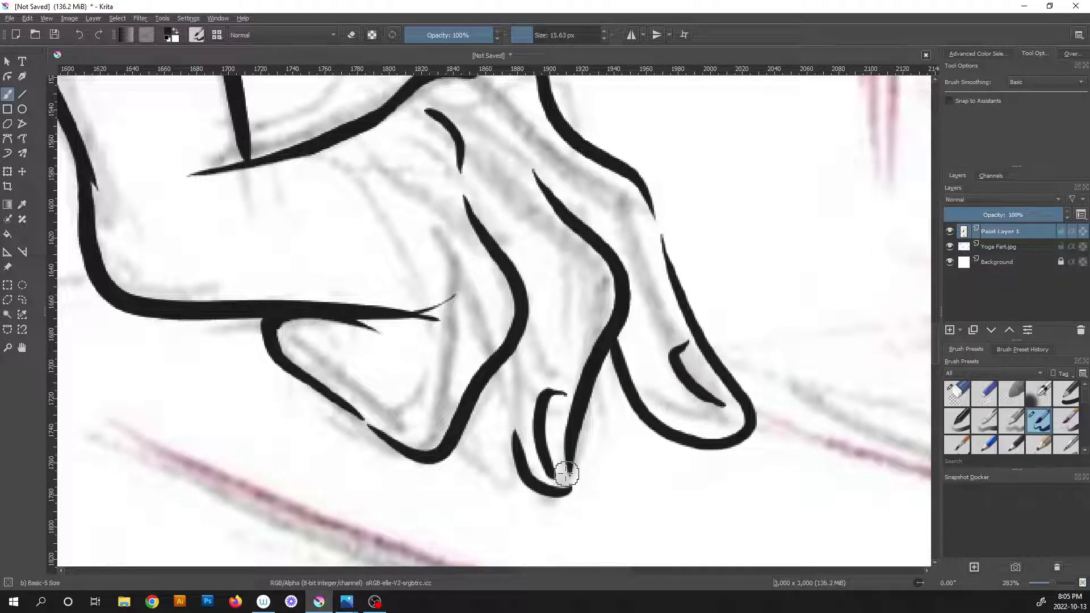
pyautogui.scroll(-5, 562, 473)
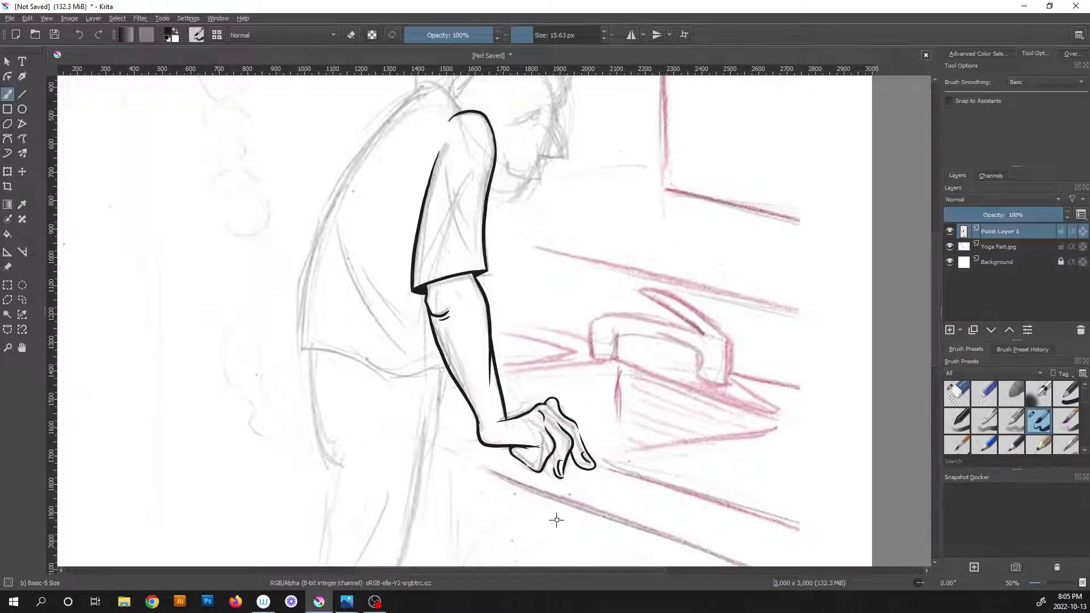
pyautogui.hotkey('ctrl', 'z')
pyautogui.hotkey('ctrl', 'z')
pyautogui.hotkey('ctrl', 'z')
# Redraw the middle fingertip with a wider rounded outline and erase the old contour inside it.
pyautogui.scroll(6, 594, 472)
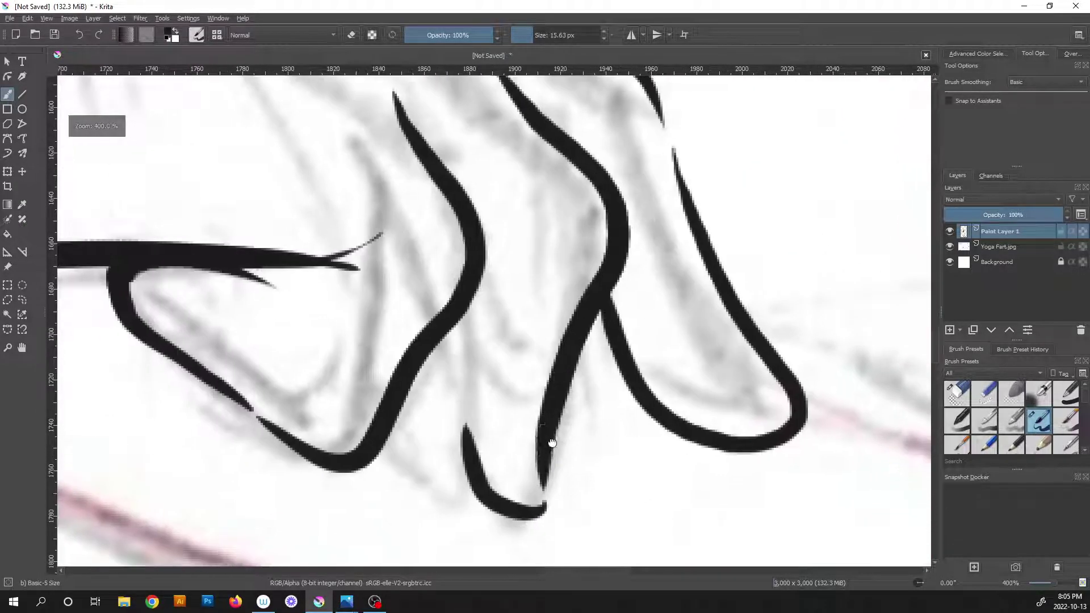
pyautogui.moveTo(466, 335)
pyautogui.mouseDown()
pyautogui.moveTo(453, 414)
pyautogui.moveTo(467, 461)
pyautogui.mouseUp()
pyautogui.hotkey('ctrl', 'z')
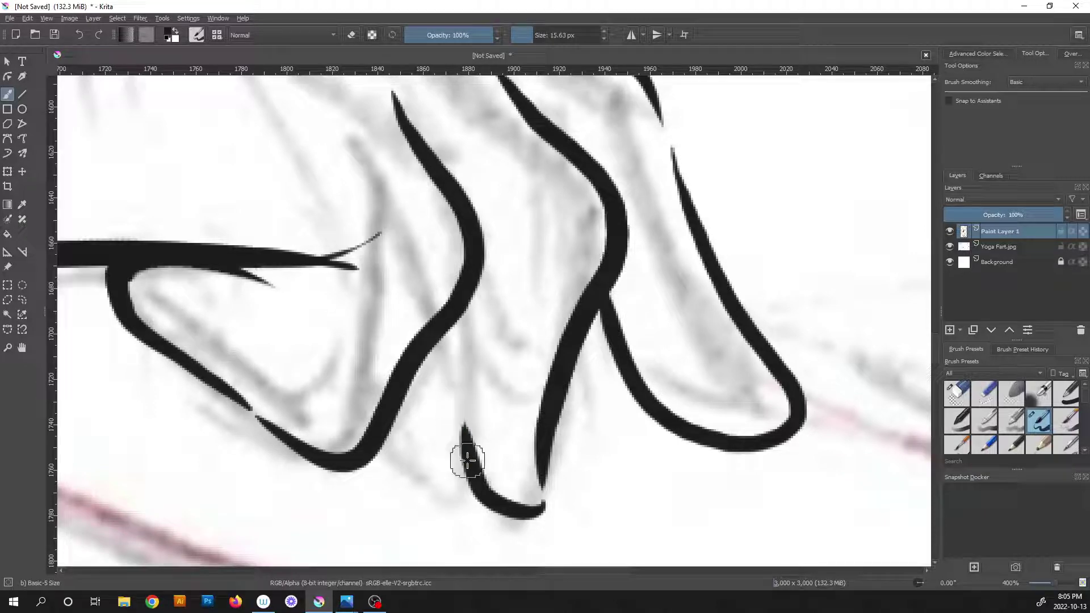
pyautogui.moveTo(466, 336)
pyautogui.mouseDown()
pyautogui.moveTo(450, 447)
pyautogui.moveTo(490, 518)
pyautogui.moveTo(513, 521)
pyautogui.moveTo(550, 412)
pyautogui.mouseUp()
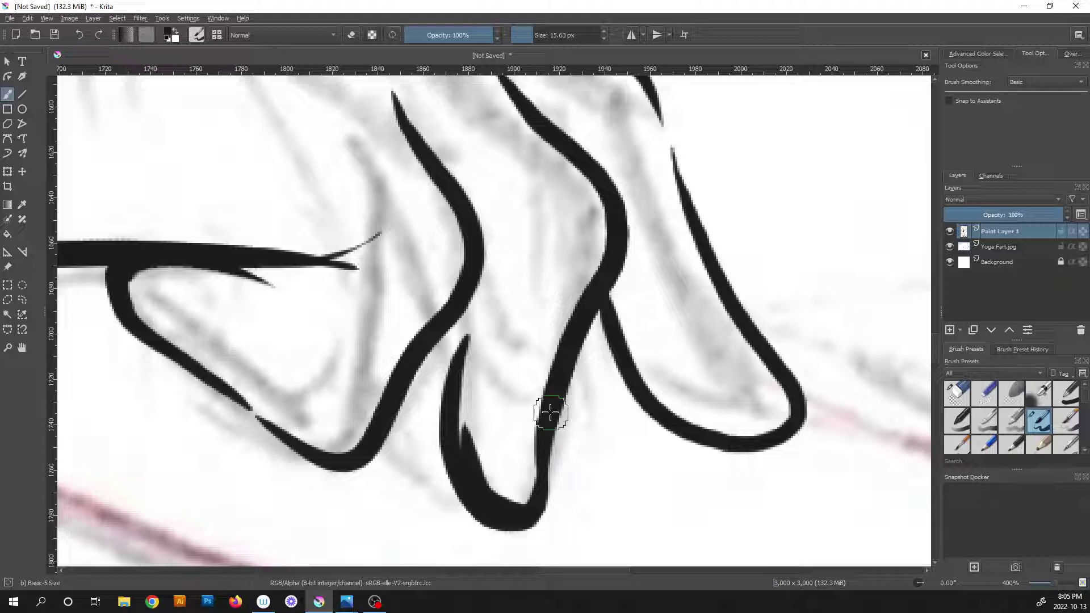
pyautogui.press('e')
pyautogui.moveTo(526, 467)
pyautogui.mouseDown()
pyautogui.moveTo(512, 504)
pyautogui.moveTo(486, 476)
pyautogui.moveTo(471, 421)
pyautogui.moveTo(481, 320)
pyautogui.moveTo(474, 403)
pyautogui.moveTo(514, 494)
pyautogui.moveTo(493, 489)
pyautogui.moveTo(475, 459)
pyautogui.moveTo(468, 342)
pyautogui.mouseUp()
pyautogui.scroll(-5, 539, 425)
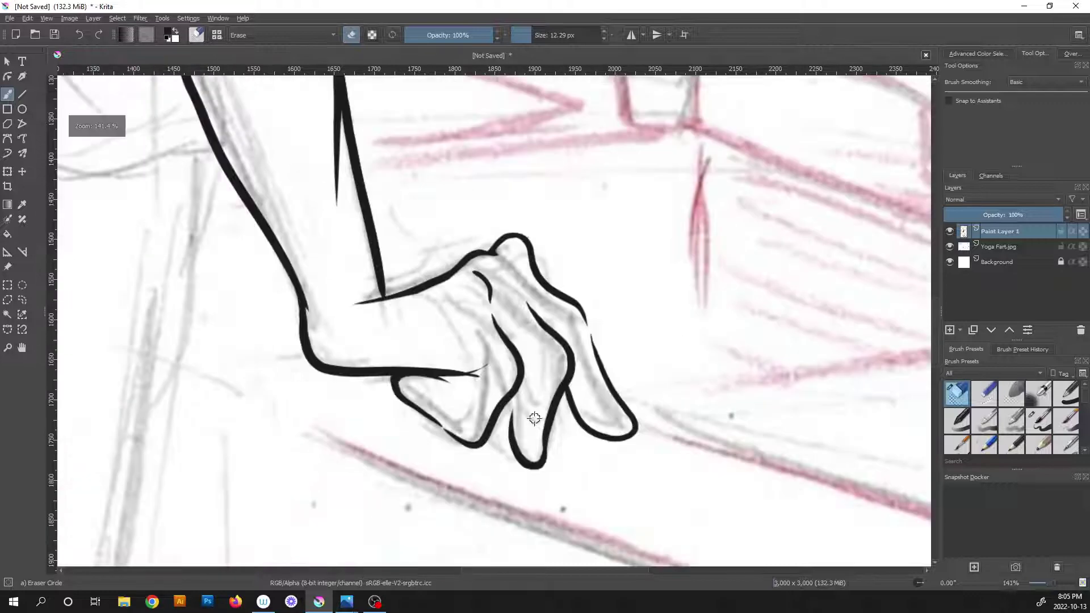
# Extend the middle finger's rear contour up to the neighbouring finger and ink a short crease at its joint with the Basic-5 Size brush.
pyautogui.scroll(5, 527, 424)
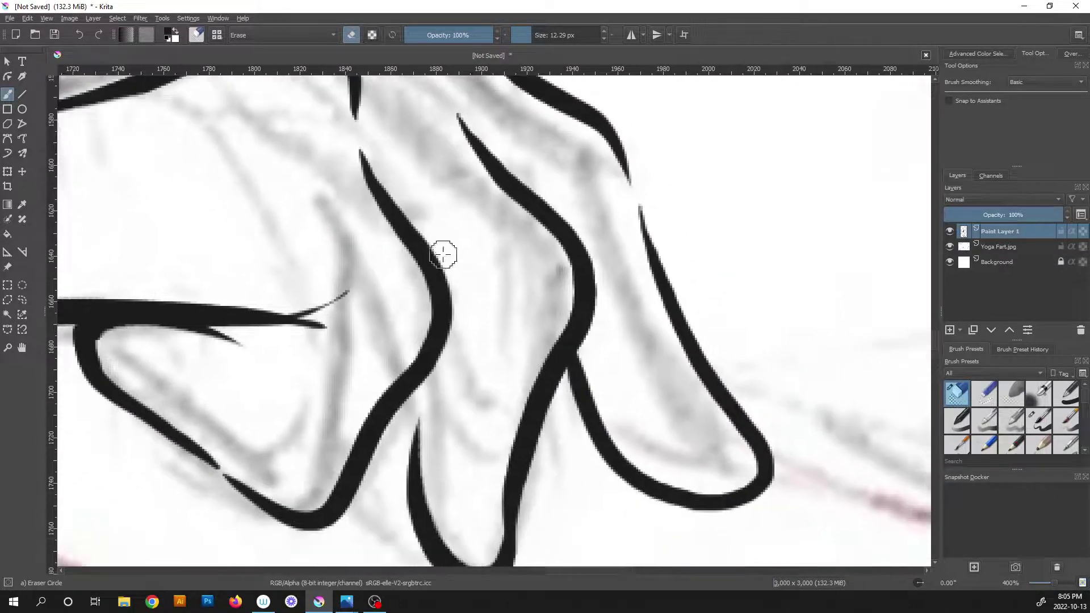
pyautogui.press('/')
pyautogui.moveTo(414, 474)
pyautogui.mouseDown()
pyautogui.moveTo(418, 401)
pyautogui.moveTo(434, 375)
pyautogui.mouseUp()
pyautogui.moveTo(448, 326); pyautogui.dragTo(500, 293)
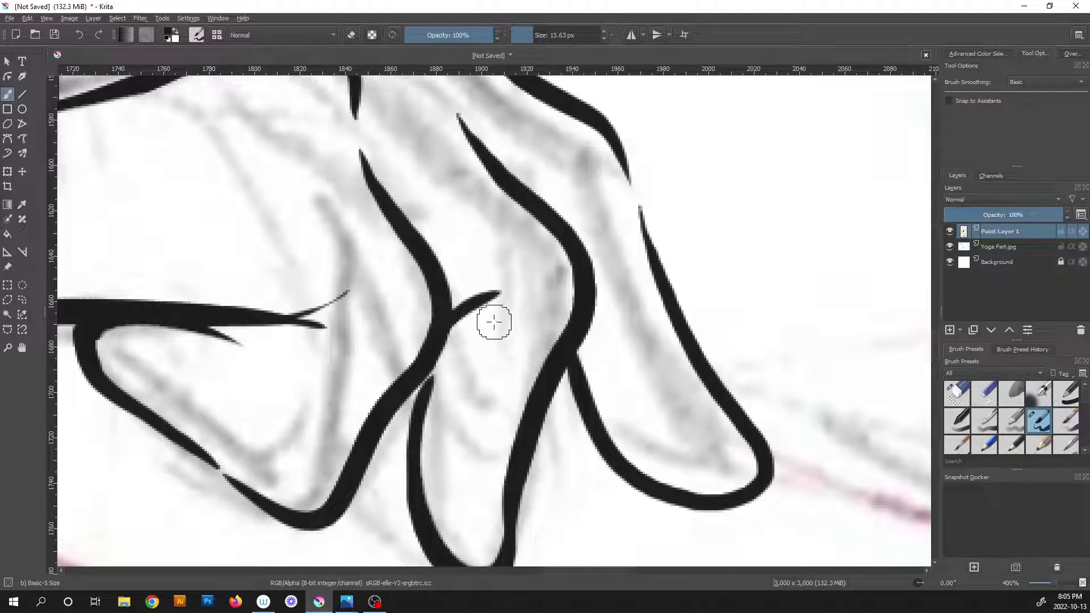
pyautogui.scroll(-5, 528, 386)
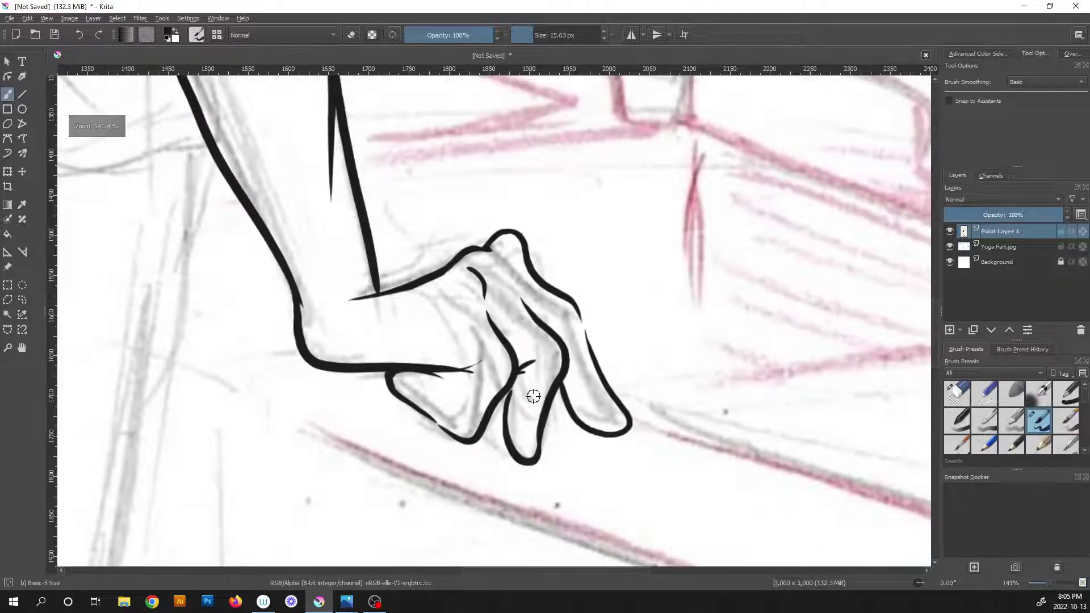
# Ink the fabric fold running diagonally down the inside of the sleeve toward its hem.
pyautogui.moveTo(404, 132); pyautogui.dragTo(488, 305)
pyautogui.moveTo(512, 247); pyautogui.dragTo(534, 314)
pyautogui.scroll(1, 514, 239)
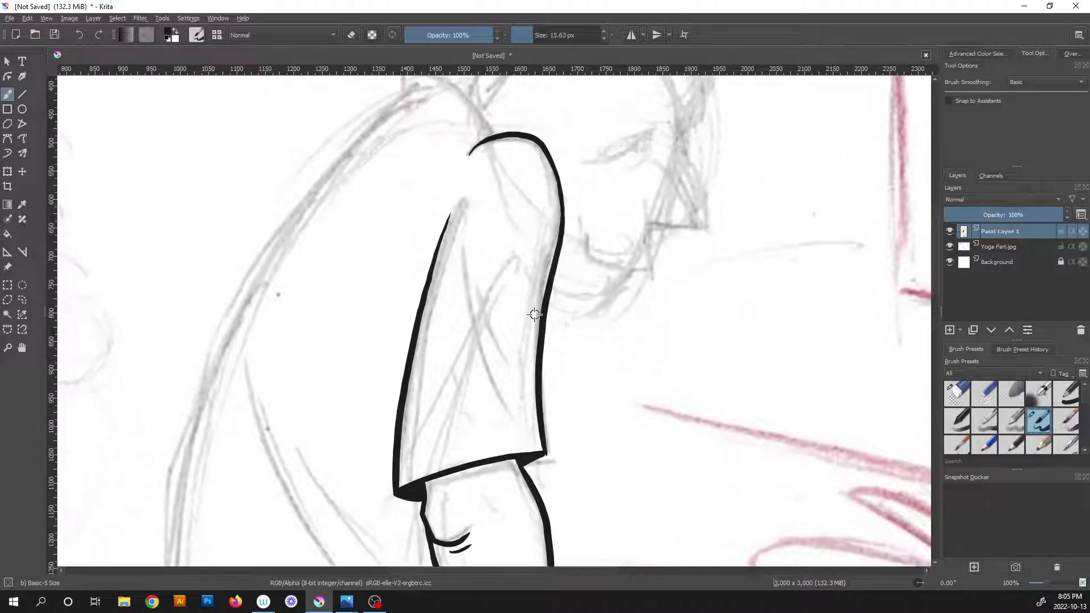
pyautogui.moveTo(466, 276); pyautogui.dragTo(522, 430)
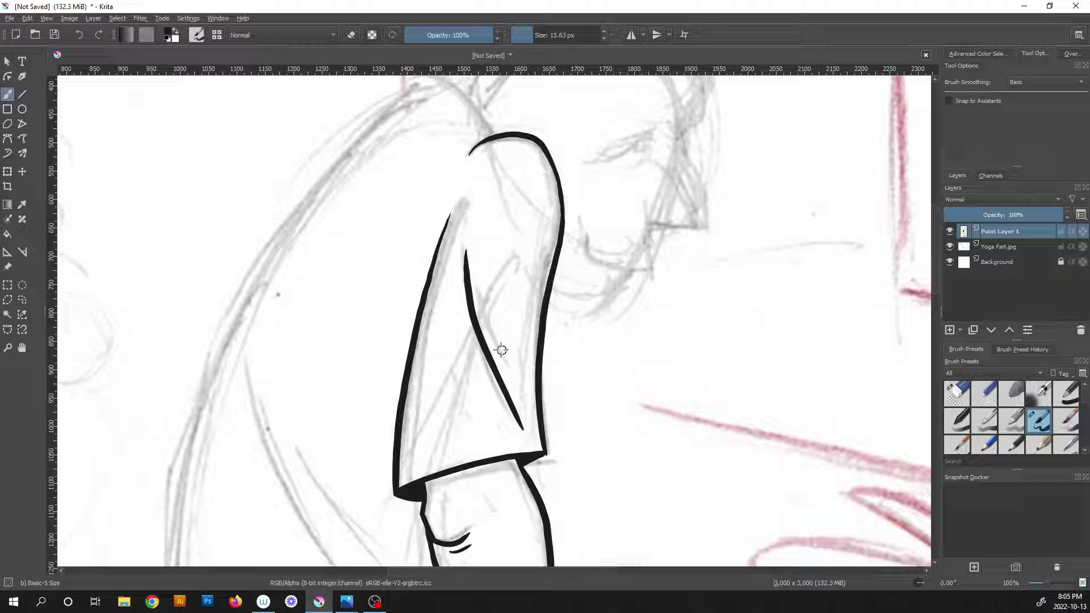
pyautogui.scroll(-4, 529, 298)
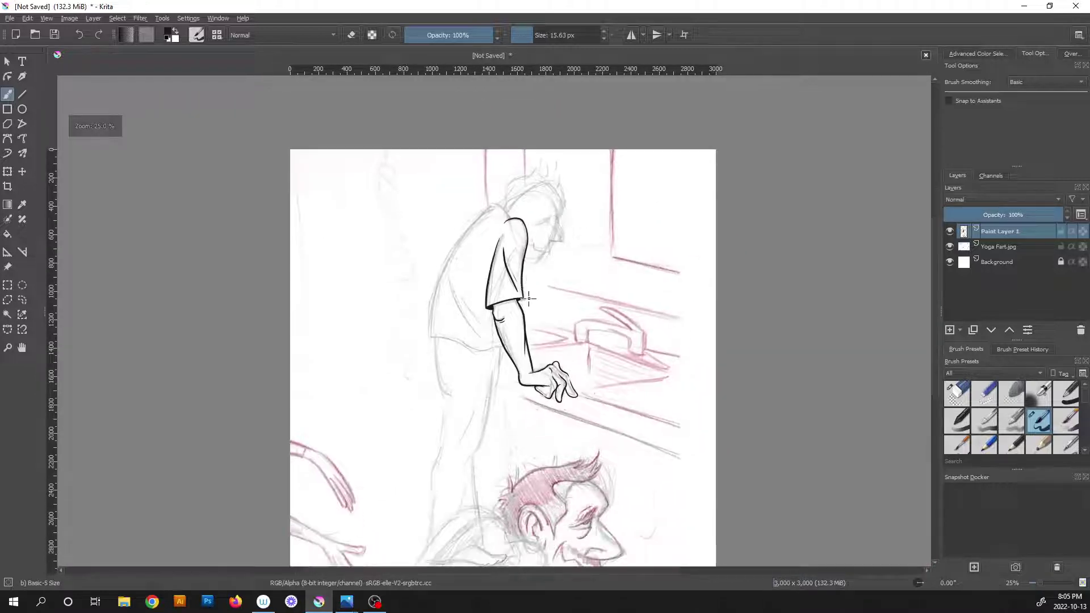
# Rename the line art layer Arm and add a new paint layer above it.
pyautogui.doubleClick(1001, 232)
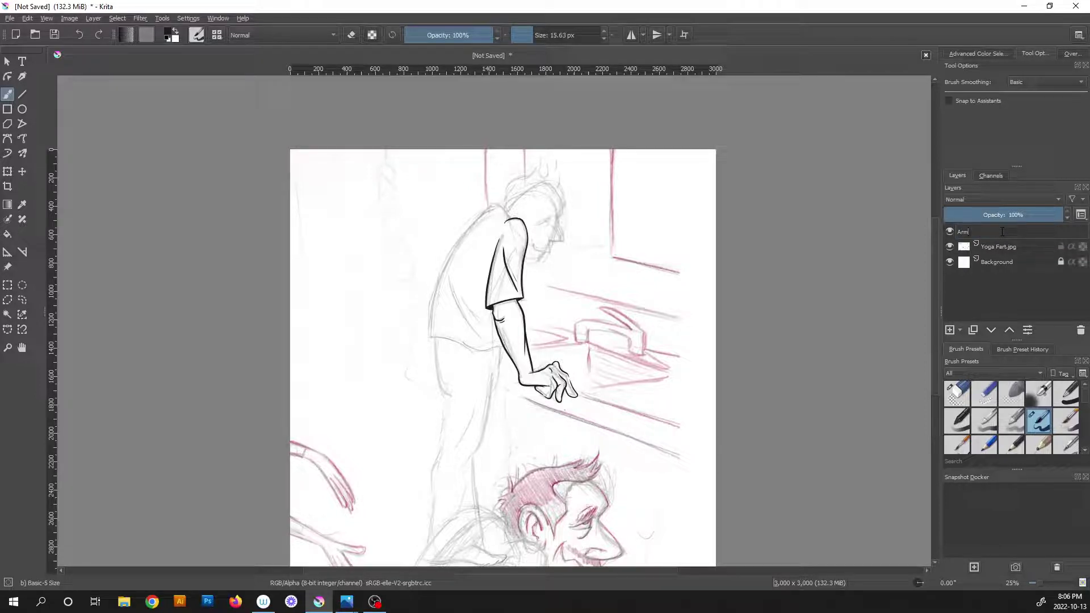
pyautogui.press('Return')
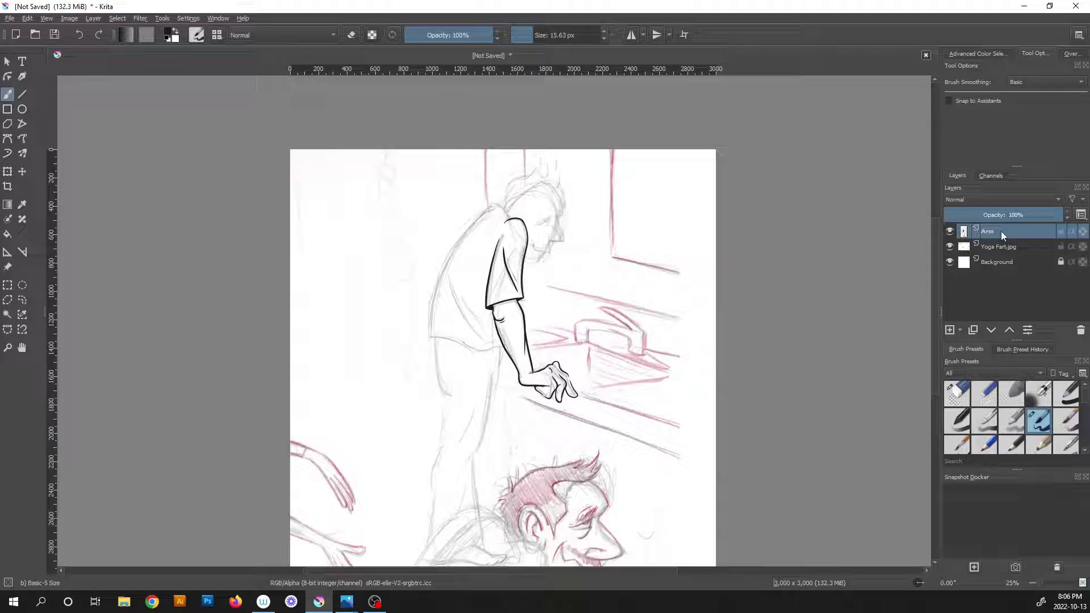
pyautogui.click(949, 330)
# Ink the shirt's collar line above the shoulder and the long curved contour down the back on the new layer.
pyautogui.scroll(3, 493, 235)
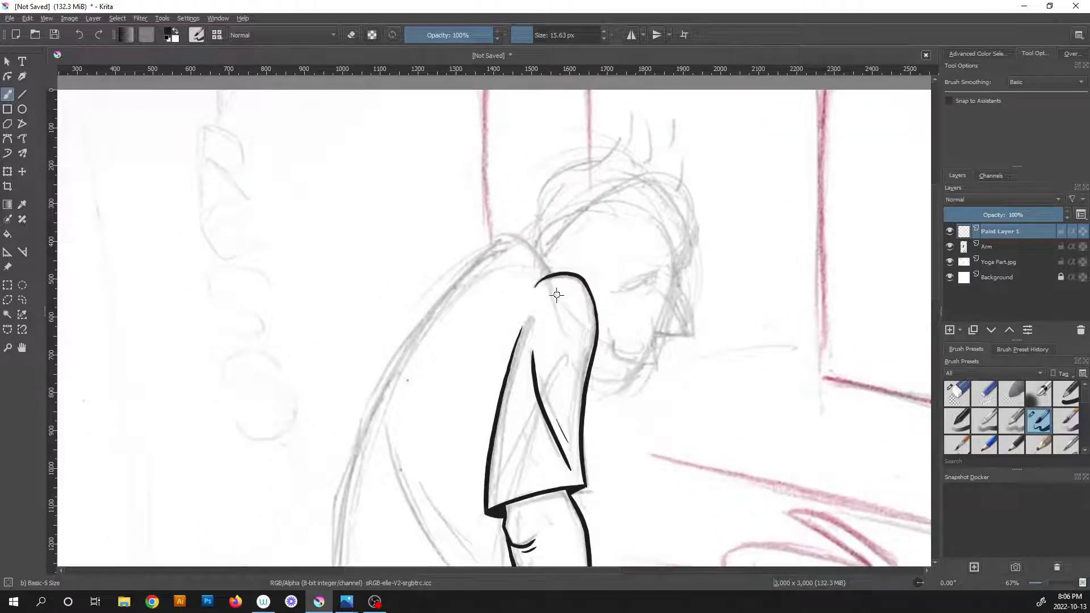
pyautogui.moveTo(558, 294); pyautogui.dragTo(555, 270)
pyautogui.scroll(2, 530, 196)
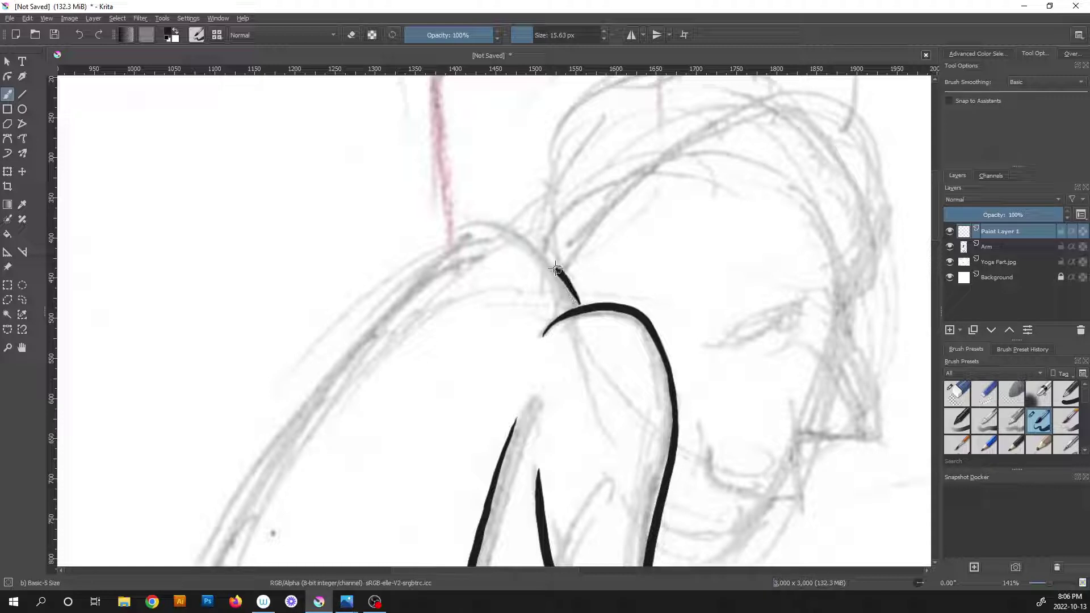
pyautogui.moveTo(531, 244)
pyautogui.mouseDown()
pyautogui.moveTo(497, 224)
pyautogui.moveTo(391, 284)
pyautogui.moveTo(315, 395)
pyautogui.mouseUp()
pyautogui.scroll(-3, 511, 219)
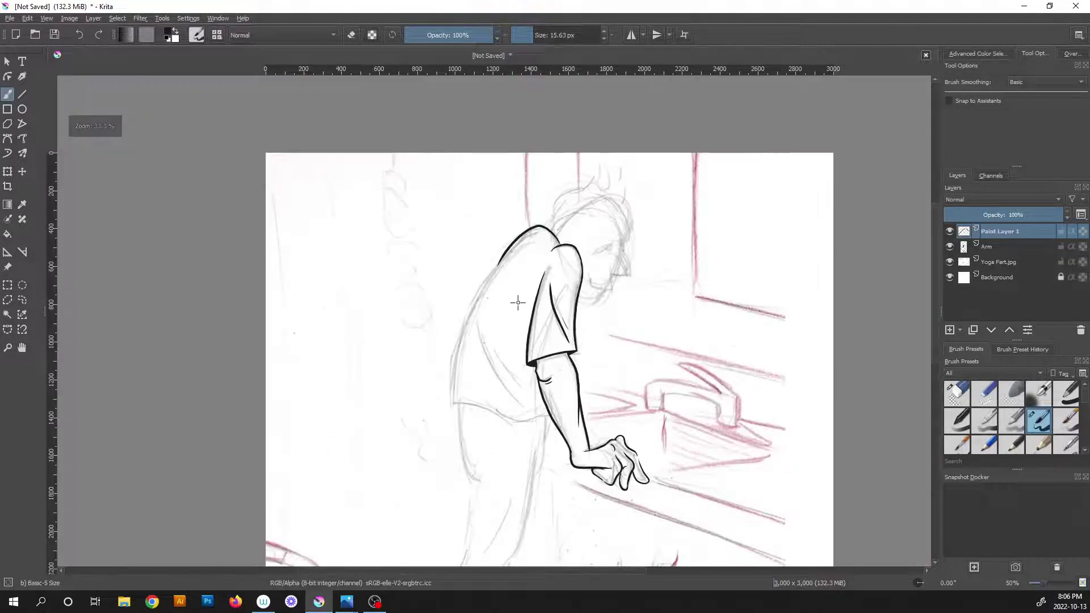
pyautogui.scroll(2, 519, 290)
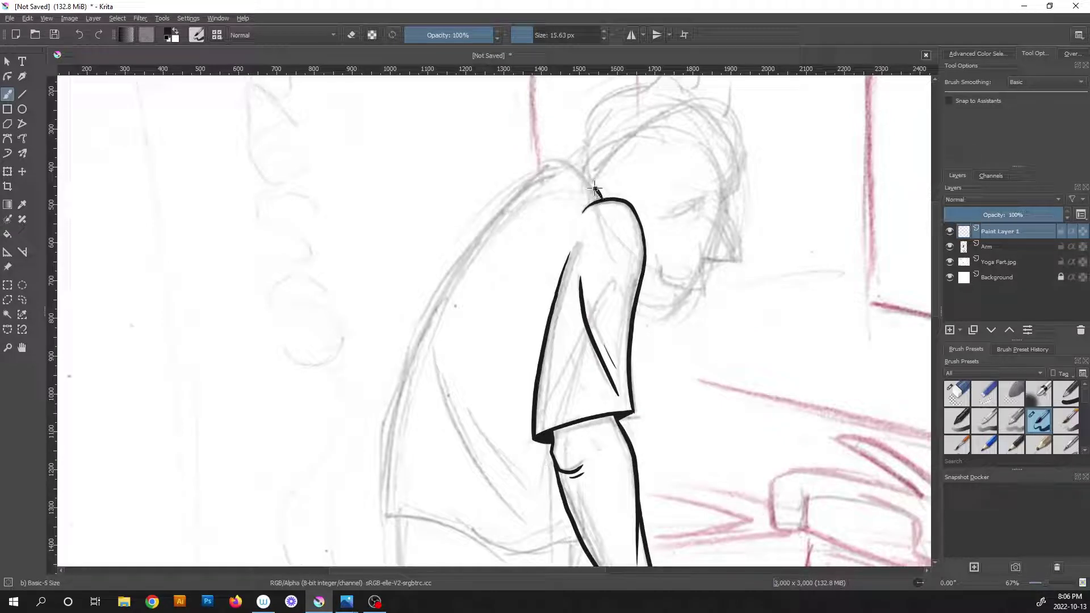
pyautogui.moveTo(560, 163)
pyautogui.mouseDown()
pyautogui.moveTo(523, 162)
pyautogui.moveTo(450, 231)
pyautogui.moveTo(384, 418)
pyautogui.moveTo(379, 518)
pyautogui.mouseUp()
# Ink the shirt's front contour down behind the arm and a curved bottom hem extending past the back line.
pyautogui.moveTo(480, 482)
pyautogui.mouseDown()
pyautogui.moveTo(433, 348)
pyautogui.moveTo(478, 449)
pyautogui.mouseUp()
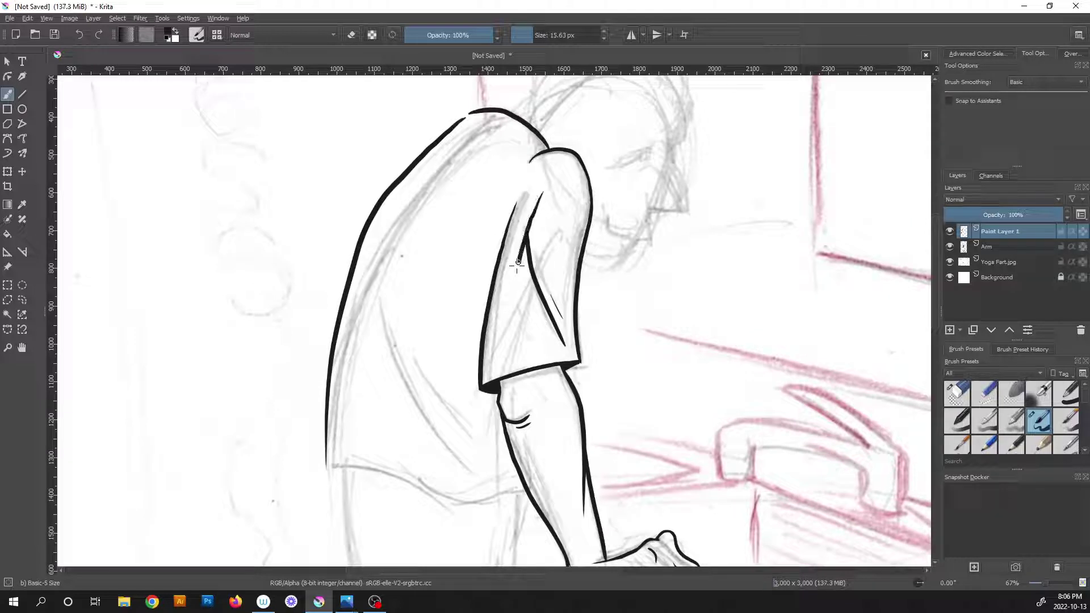
pyautogui.moveTo(518, 261)
pyautogui.mouseDown()
pyautogui.moveTo(508, 340)
pyautogui.moveTo(531, 400)
pyautogui.moveTo(539, 488)
pyautogui.moveTo(561, 525)
pyautogui.moveTo(556, 461)
pyautogui.mouseUp()
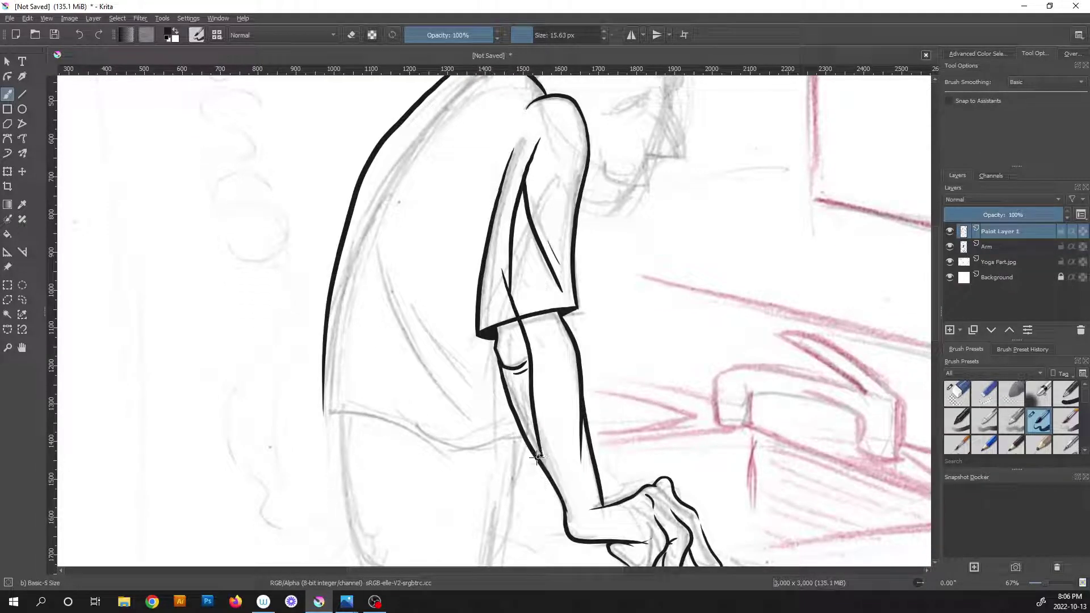
pyautogui.moveTo(494, 476); pyautogui.dragTo(300, 439)
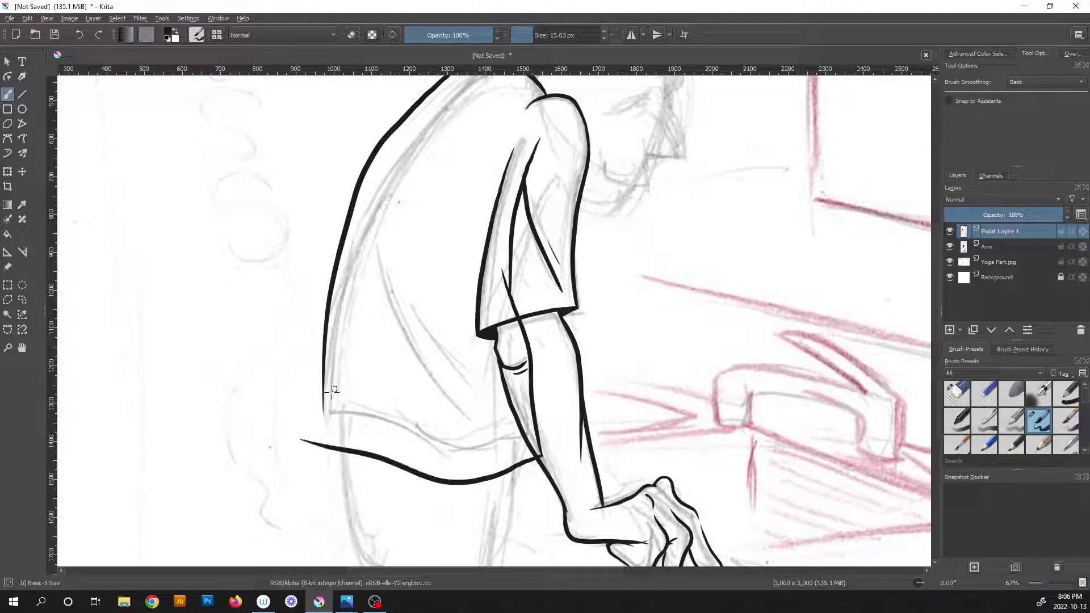
# Hide the Arm layer to expose the torso lines around the shirt's hem.
pyautogui.press('-')
pyautogui.press('-')
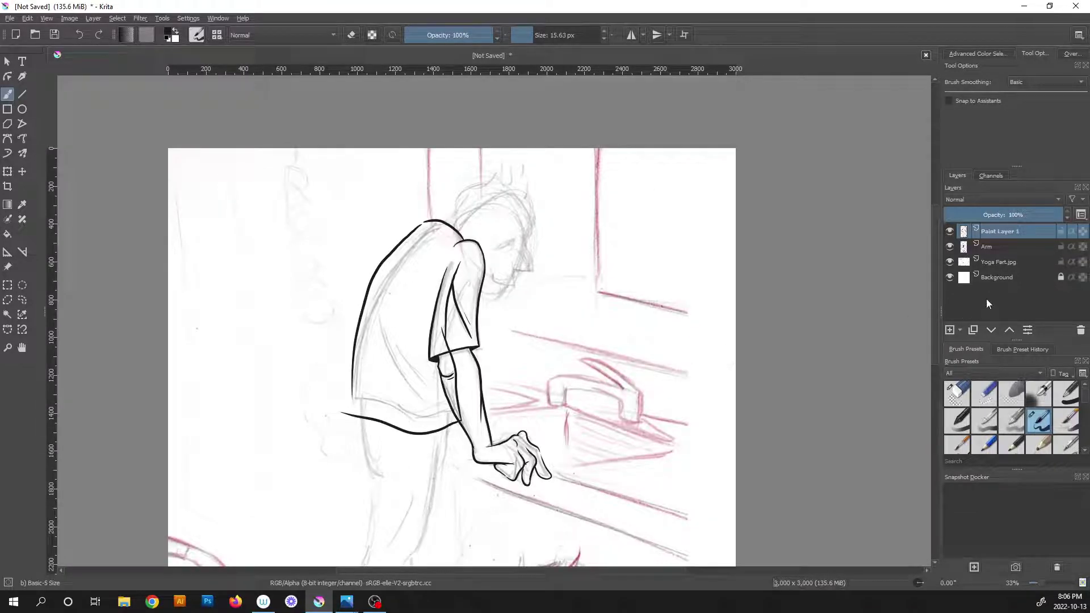
pyautogui.click(950, 247)
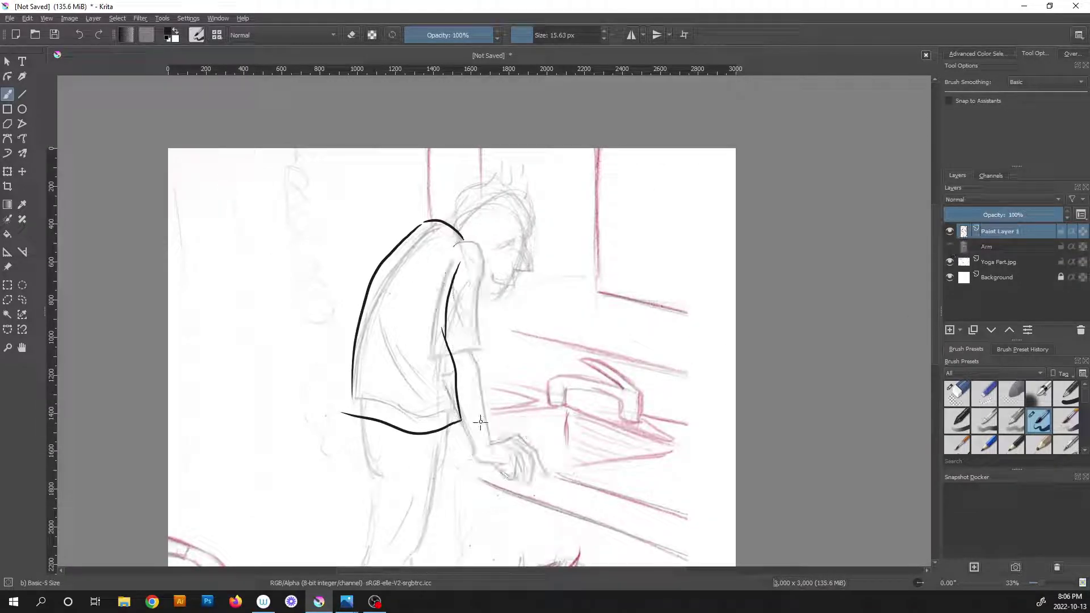
pyautogui.press('1')
pyautogui.scroll(1, 445, 386)
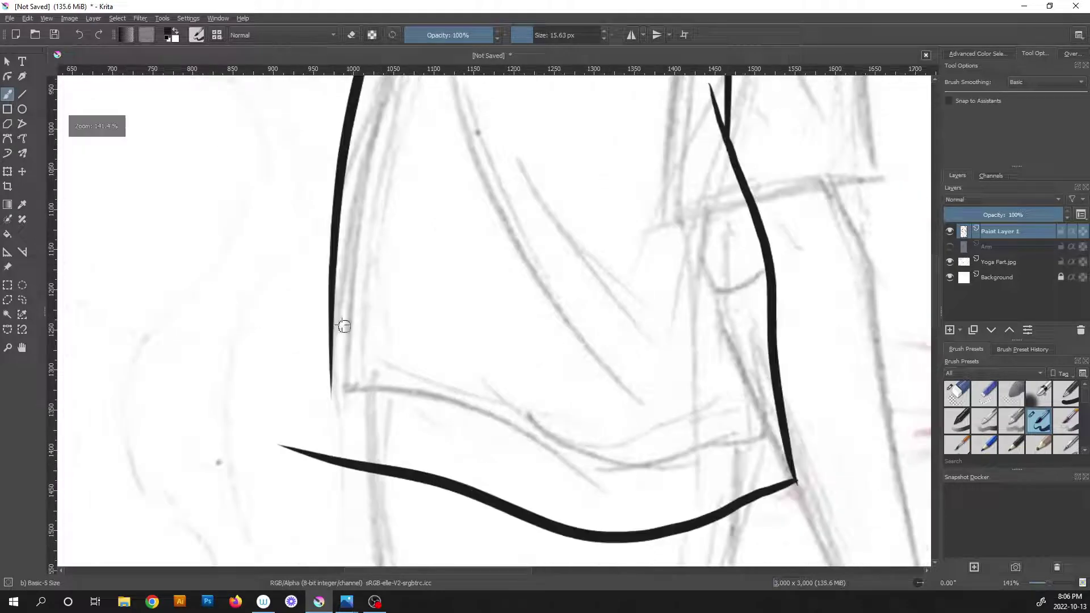
# Extend the shirt's back contour down in one smooth stroke so it crosses the hem near its back end.
pyautogui.moveTo(335, 248)
pyautogui.mouseDown()
pyautogui.moveTo(333, 384)
pyautogui.moveTo(368, 476)
pyautogui.mouseUp()
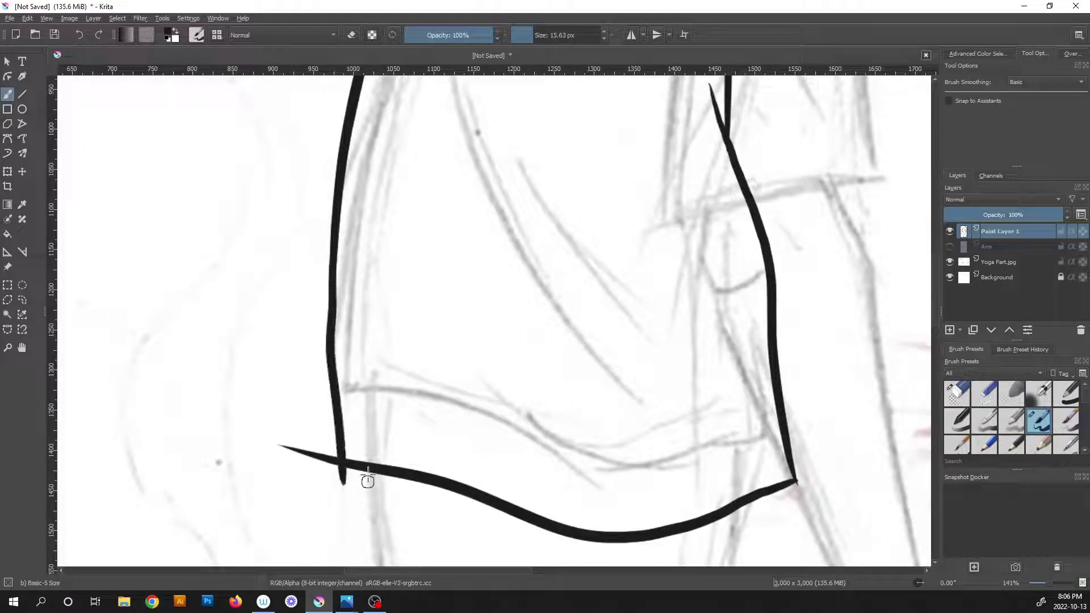
pyautogui.hotkey('ctrl', 'z')
pyautogui.scroll(-1, 401, 428)
pyautogui.moveTo(399, 426); pyautogui.dragTo(421, 336)
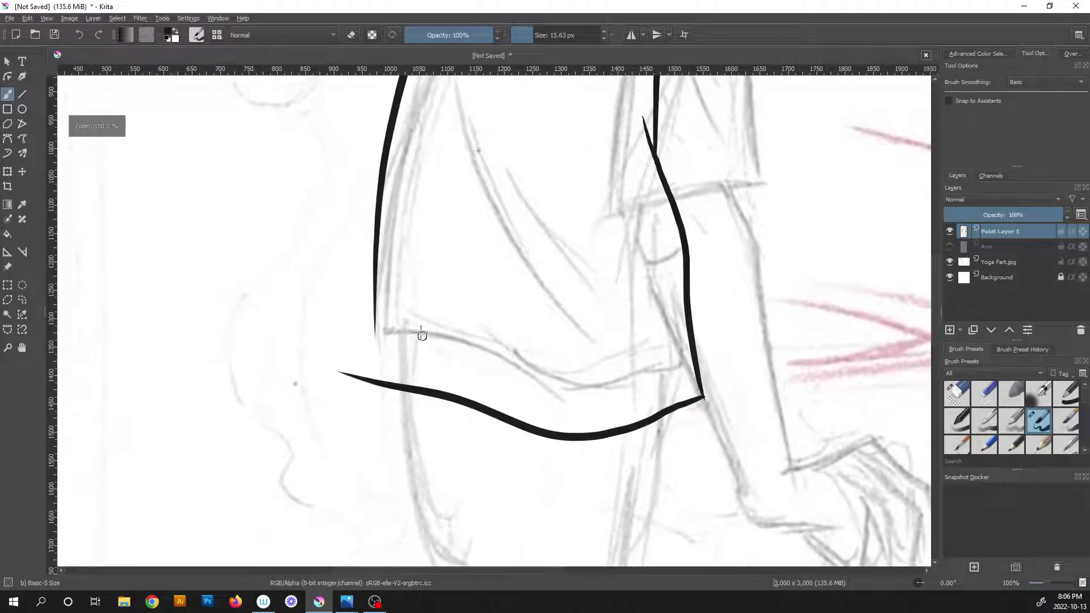
pyautogui.scroll(1, 421, 336)
pyautogui.scroll(1, 416, 348)
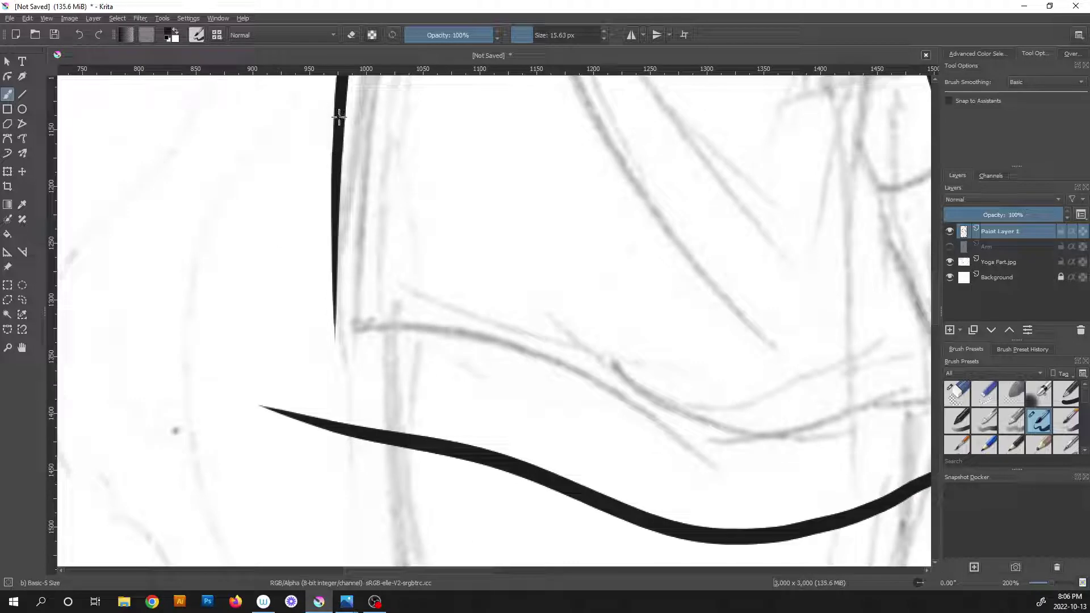
pyautogui.moveTo(333, 202); pyautogui.dragTo(335, 463)
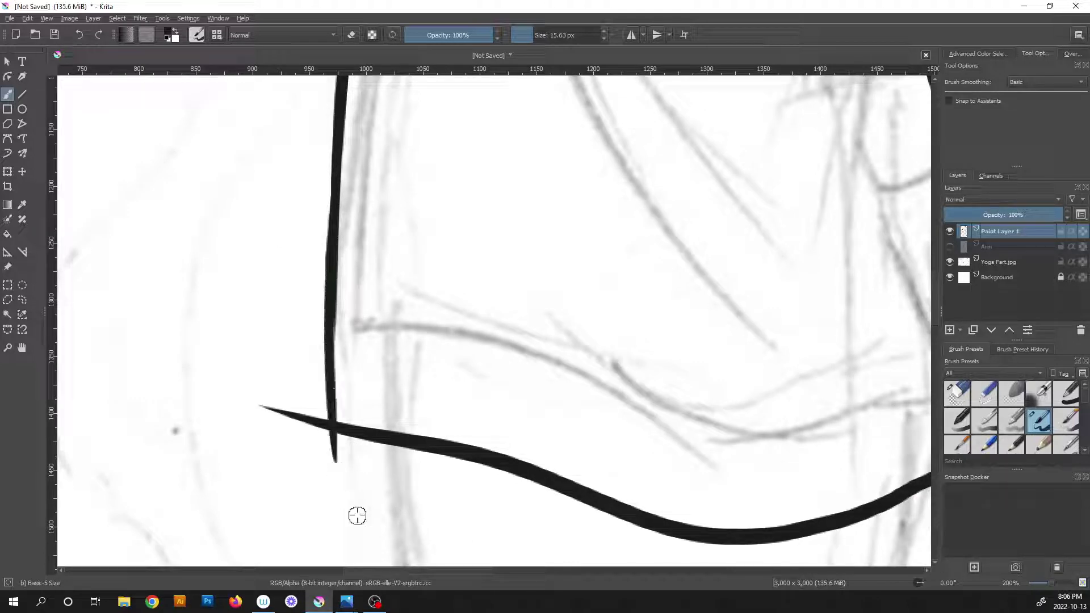
# Erase the overshooting line ends where the back contour meets the hem to form a clean corner.
pyautogui.scroll(1, 335, 461)
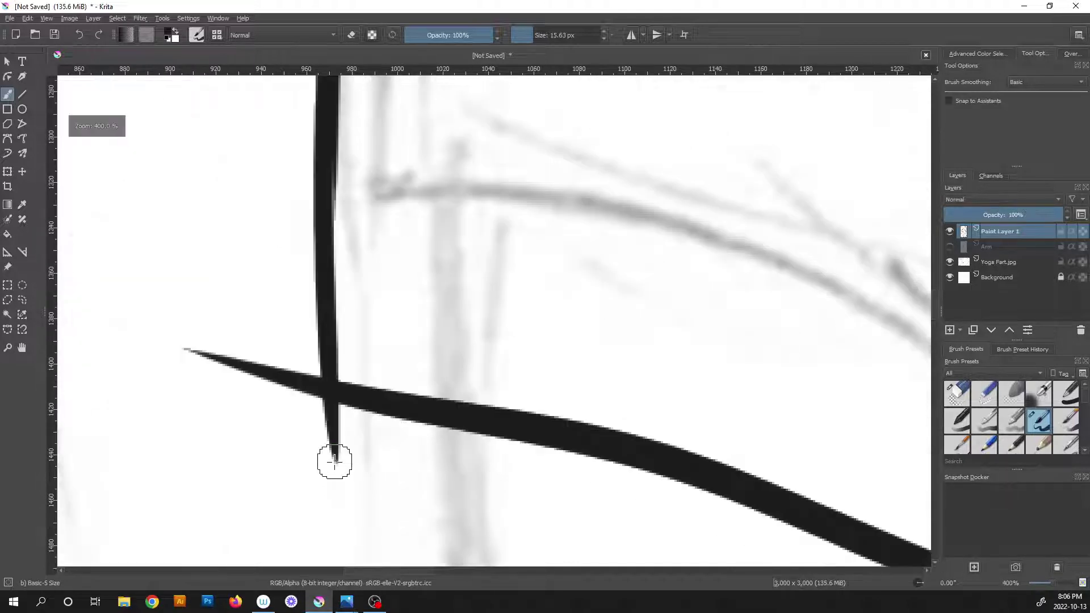
pyautogui.press('e')
pyautogui.moveTo(185, 350)
pyautogui.mouseDown()
pyautogui.moveTo(202, 360)
pyautogui.moveTo(199, 340)
pyautogui.moveTo(273, 345)
pyautogui.moveTo(300, 407)
pyautogui.moveTo(304, 359)
pyautogui.moveTo(316, 444)
pyautogui.moveTo(352, 458)
pyautogui.moveTo(299, 414)
pyautogui.moveTo(334, 411)
pyautogui.mouseUp()
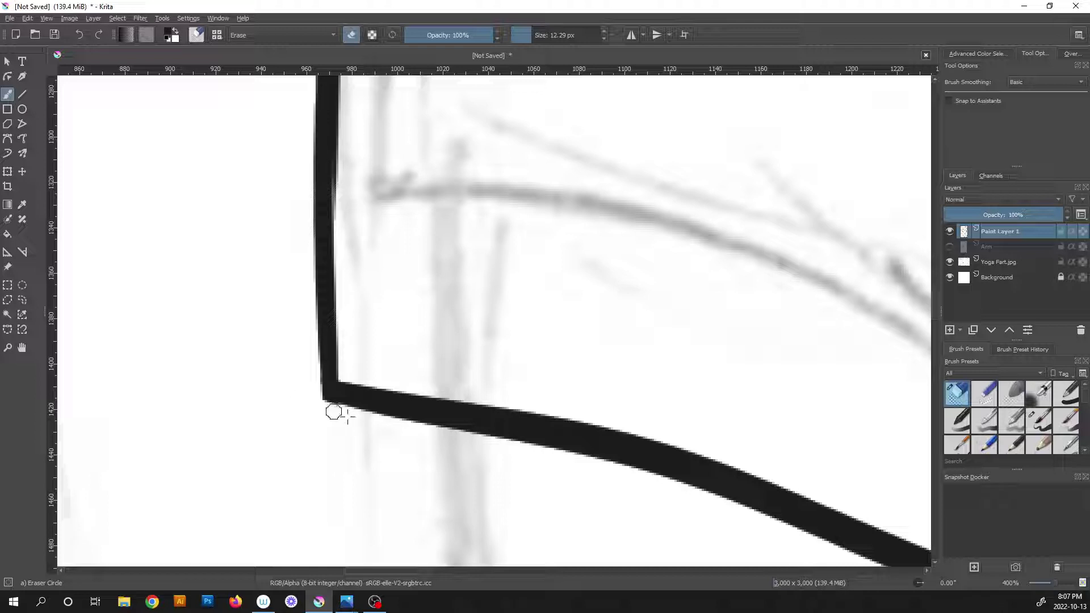
# Erase the stray pointed tip where the two segments of the shirt's front contour meet behind the arm.
pyautogui.scroll(-5, 425, 375)
pyautogui.moveTo(635, 307); pyautogui.dragTo(474, 362)
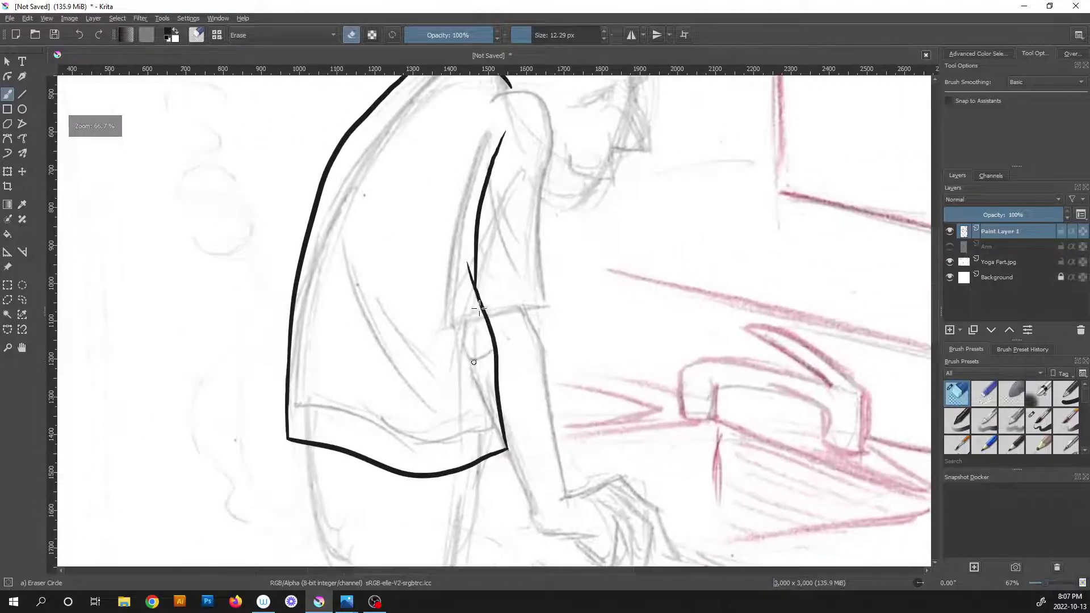
pyautogui.scroll(3, 499, 276)
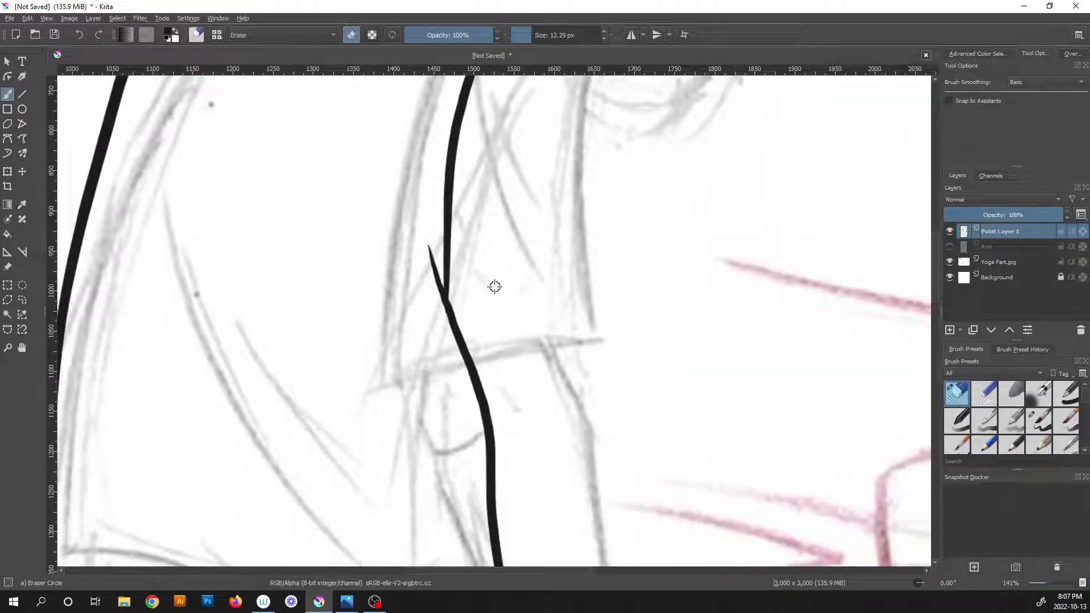
pyautogui.scroll(2, 484, 323)
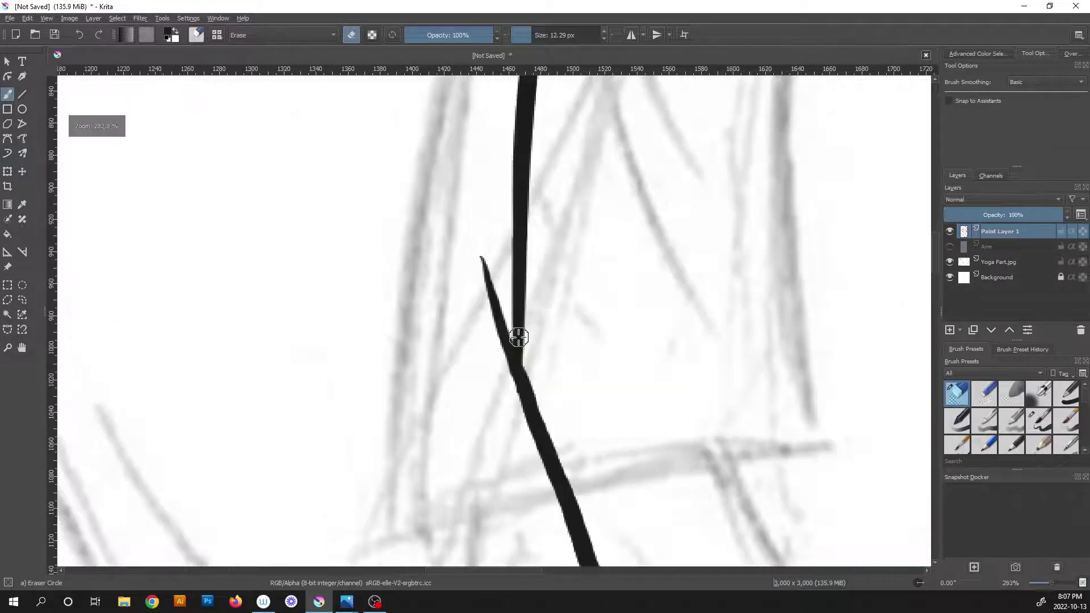
pyautogui.moveTo(485, 285)
pyautogui.mouseDown()
pyautogui.moveTo(499, 384)
pyautogui.moveTo(501, 312)
pyautogui.mouseUp()
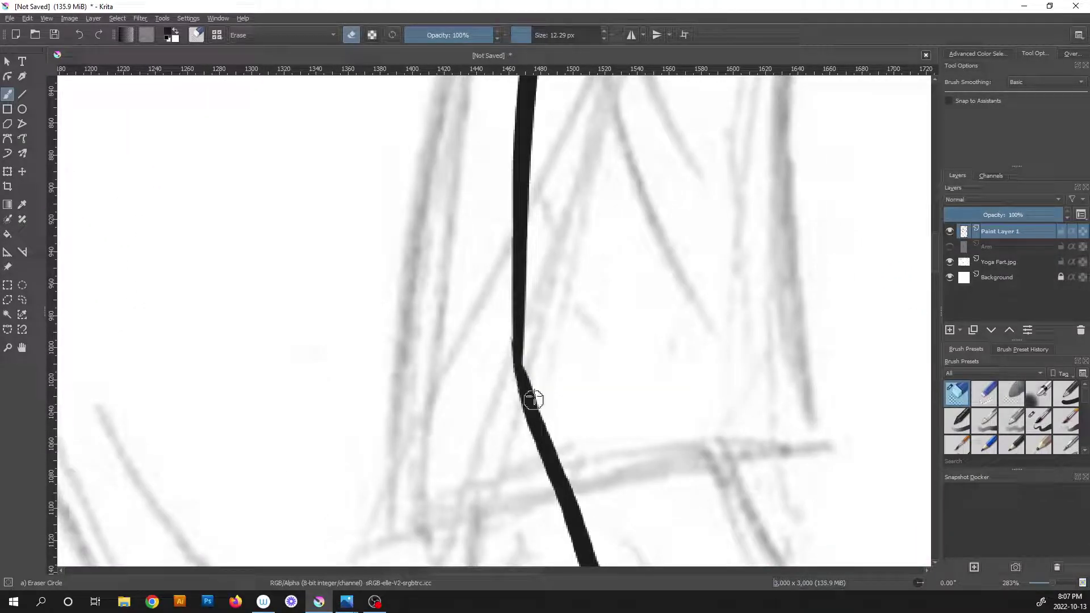
# Ink two diagonal fold strokes on the shirt, curving the upper one out of the front contour toward the back.
pyautogui.press('/')
pyautogui.moveTo(527, 149)
pyautogui.mouseDown()
pyautogui.moveTo(532, 330)
pyautogui.moveTo(340, 459)
pyautogui.mouseUp()
pyautogui.moveTo(490, 398); pyautogui.dragTo(328, 533)
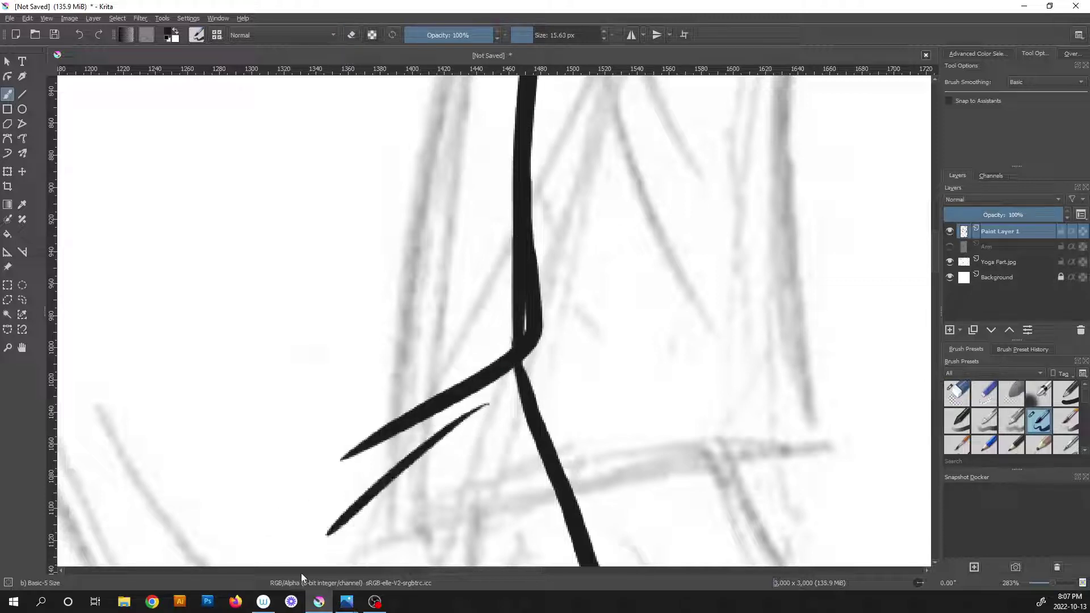
# Erase the leftover doubled front contour above the bend and thin the upper diagonal fold stroke.
pyautogui.press('1')
pyautogui.scroll(-3, 348, 421)
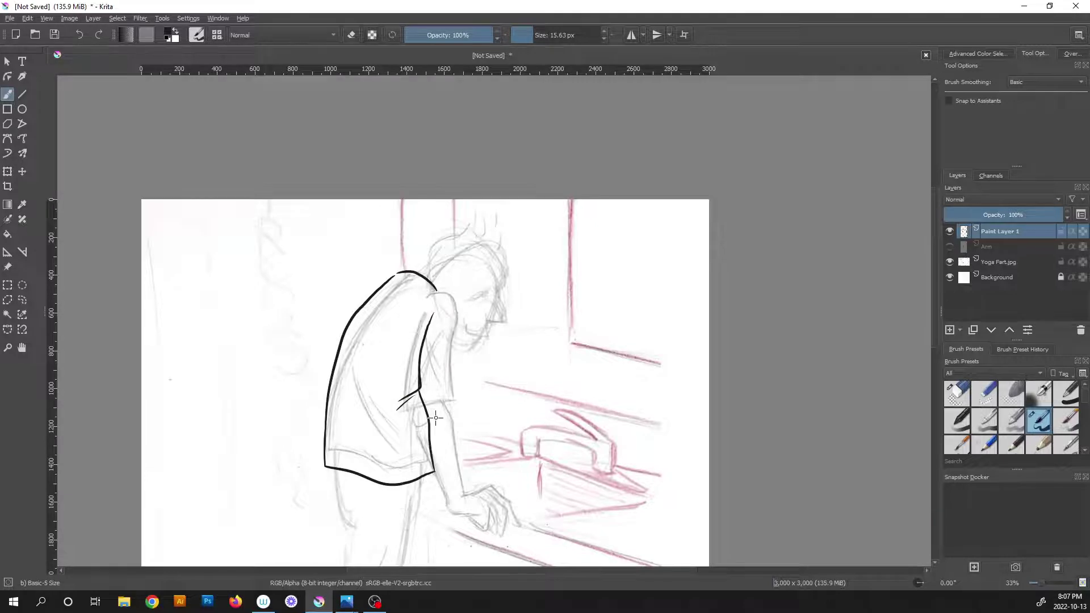
pyautogui.scroll(2, 397, 514)
pyautogui.scroll(6, 426, 407)
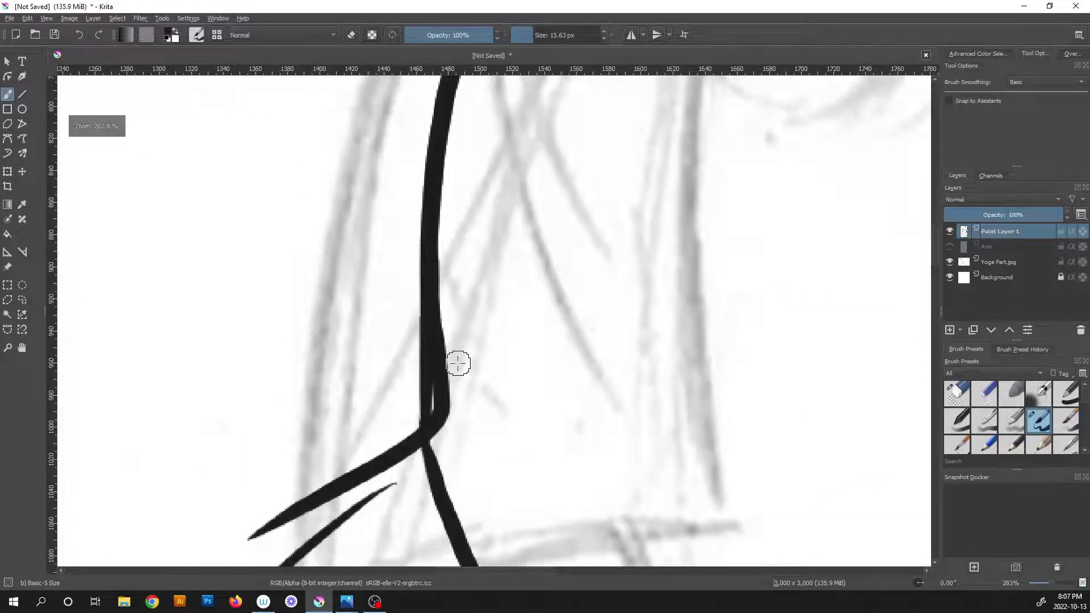
pyautogui.press('e')
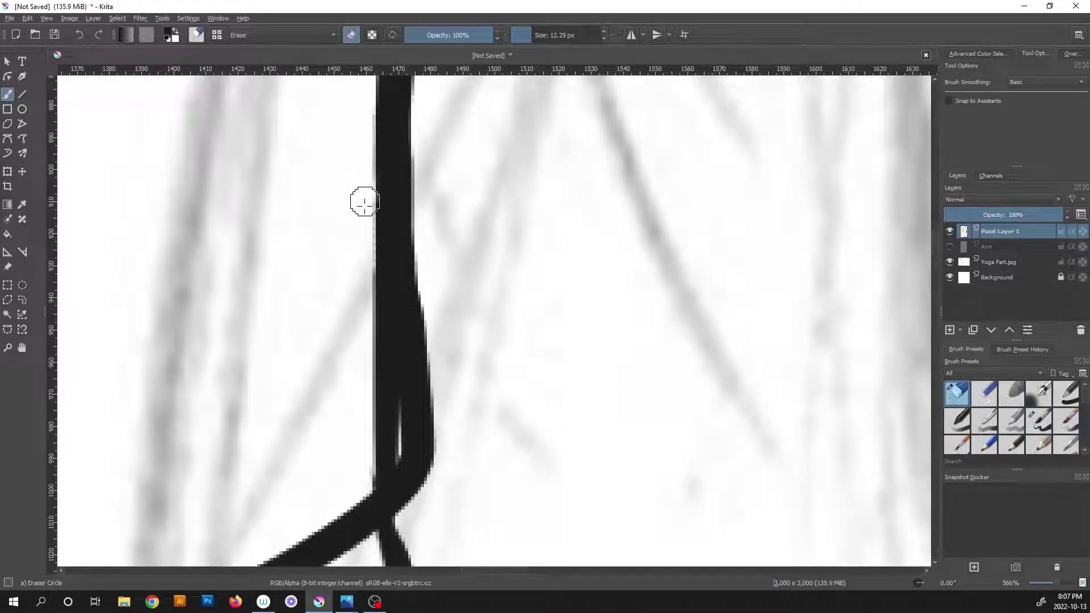
pyautogui.moveTo(371, 274)
pyautogui.mouseDown()
pyautogui.moveTo(382, 445)
pyautogui.moveTo(378, 473)
pyautogui.moveTo(352, 491)
pyautogui.mouseUp()
pyautogui.moveTo(386, 392); pyautogui.dragTo(629, 229)
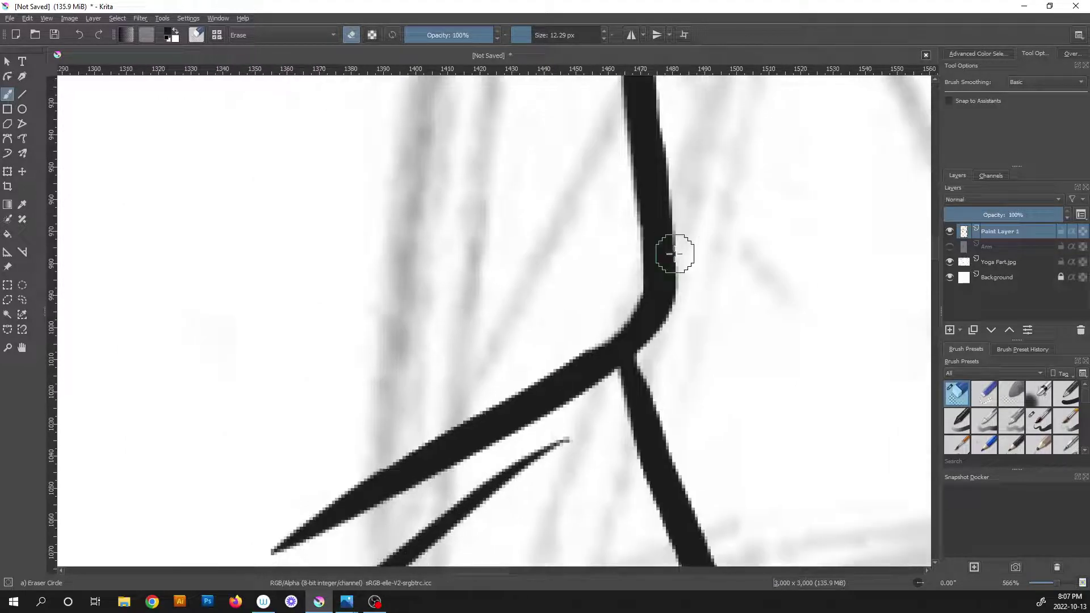
pyautogui.moveTo(613, 307)
pyautogui.mouseDown()
pyautogui.moveTo(566, 356)
pyautogui.moveTo(425, 451)
pyautogui.moveTo(304, 530)
pyautogui.moveTo(244, 552)
pyautogui.mouseUp()
pyautogui.scroll(-8, 311, 482)
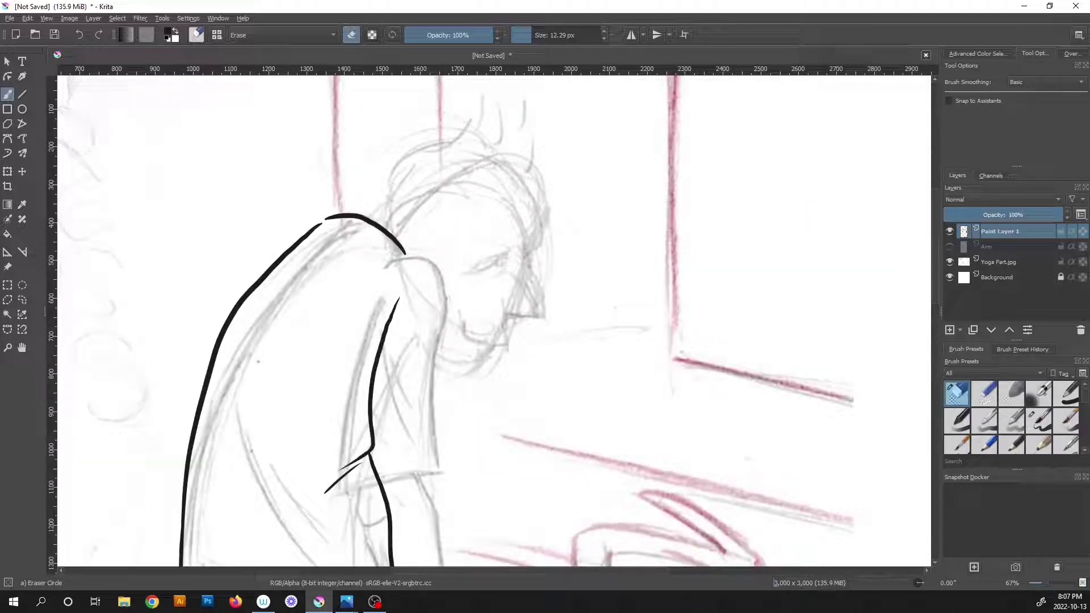
# Ink two long tapered fold lines down the lower back half of the shirt toward the hem.
pyautogui.moveTo(291, 400); pyautogui.dragTo(431, 307)
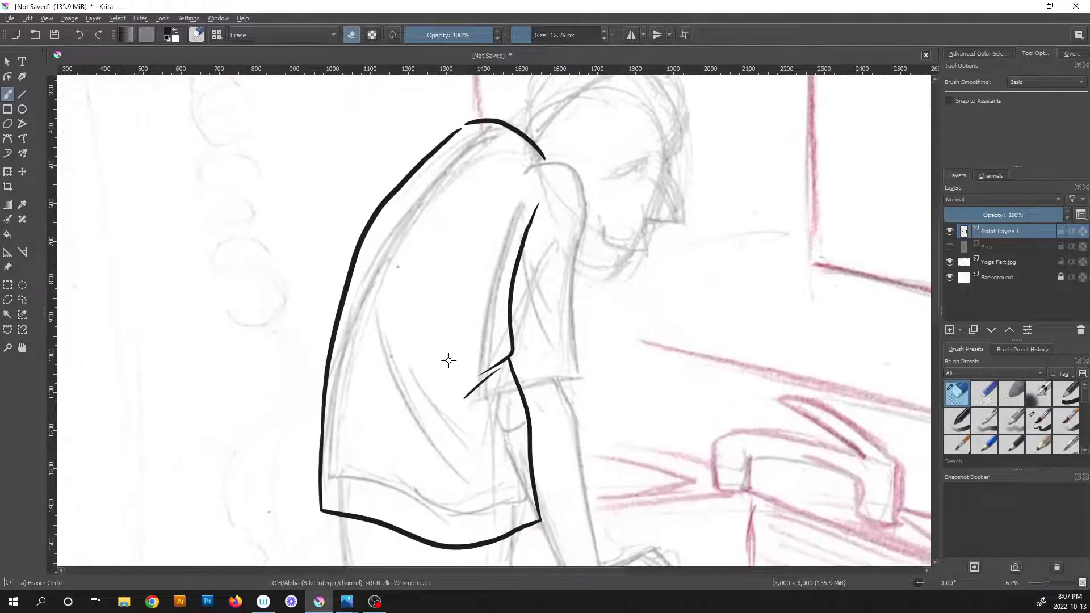
pyautogui.moveTo(448, 360); pyautogui.dragTo(409, 332)
pyautogui.scroll(1, 410, 356)
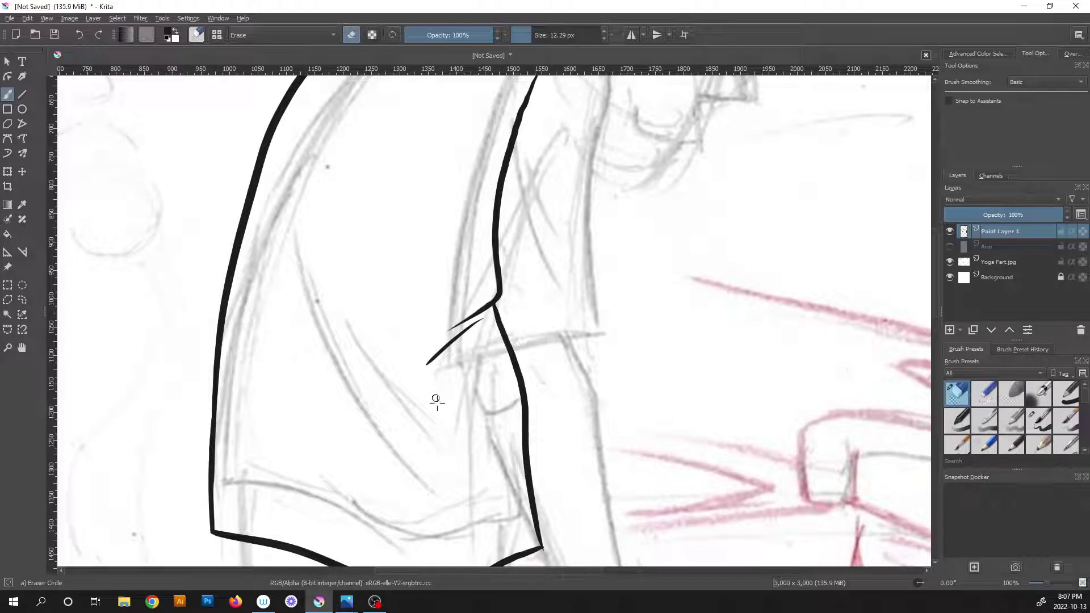
pyautogui.moveTo(433, 396); pyautogui.dragTo(446, 333)
pyautogui.press('e')
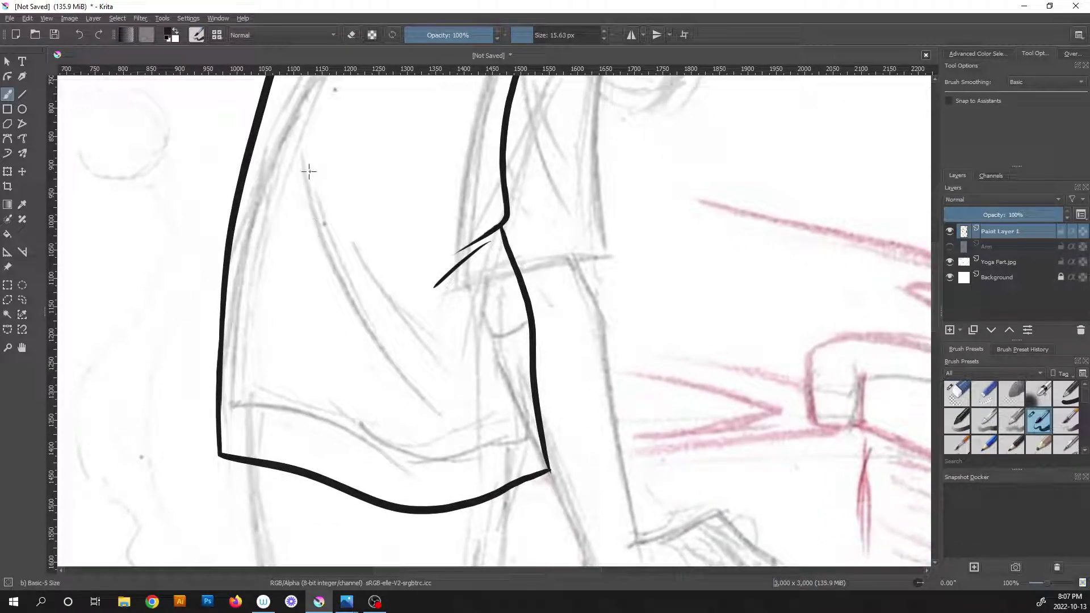
pyautogui.moveTo(310, 172); pyautogui.dragTo(428, 426)
pyautogui.moveTo(297, 234); pyautogui.dragTo(318, 462)
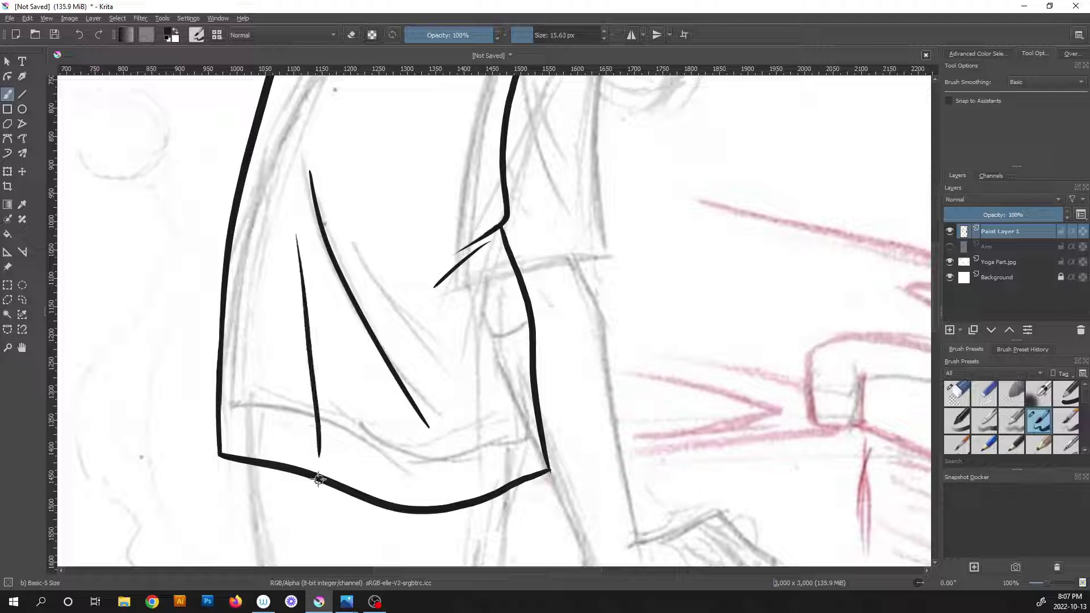
# Bridge the gap between the collar line and the back contour with a continuous black stroke.
pyautogui.scroll(5, 338, 470)
pyautogui.scroll(2, 428, 358)
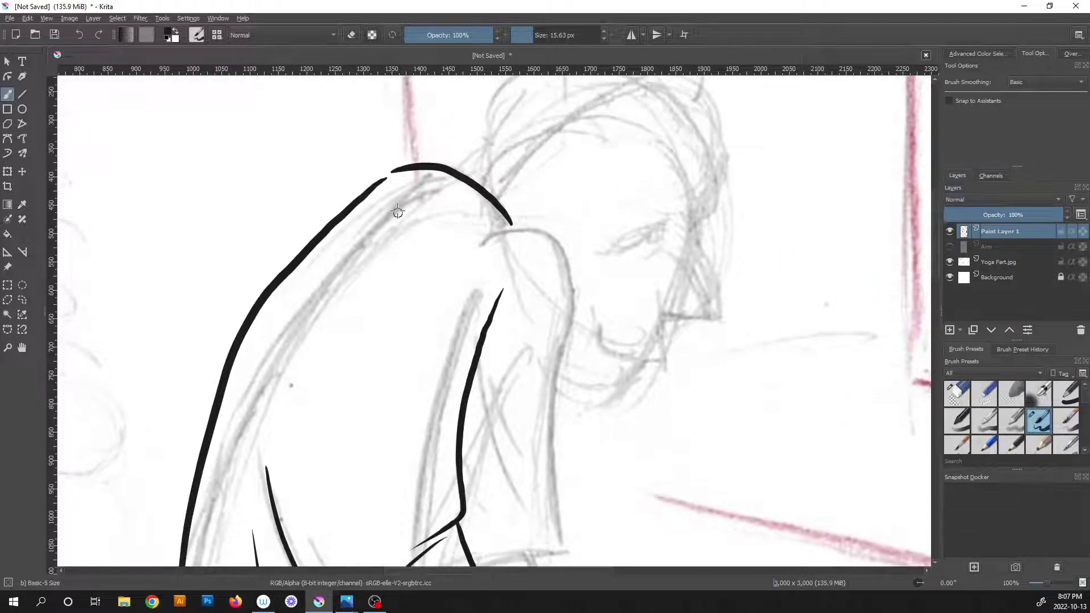
pyautogui.scroll(5, 401, 275)
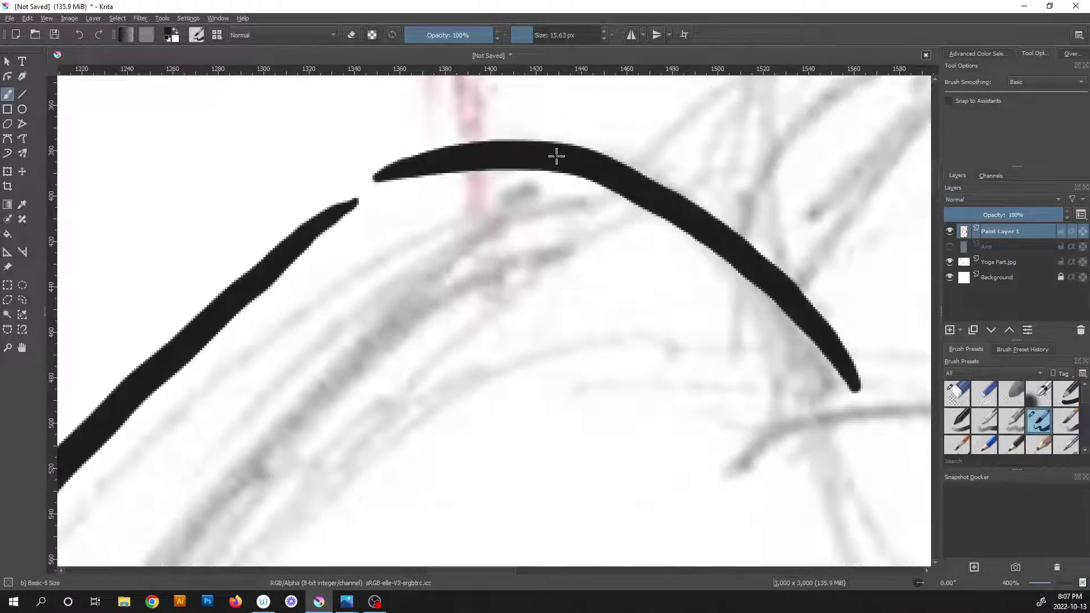
pyautogui.moveTo(416, 169)
pyautogui.mouseDown()
pyautogui.moveTo(307, 228)
pyautogui.moveTo(212, 311)
pyautogui.mouseUp()
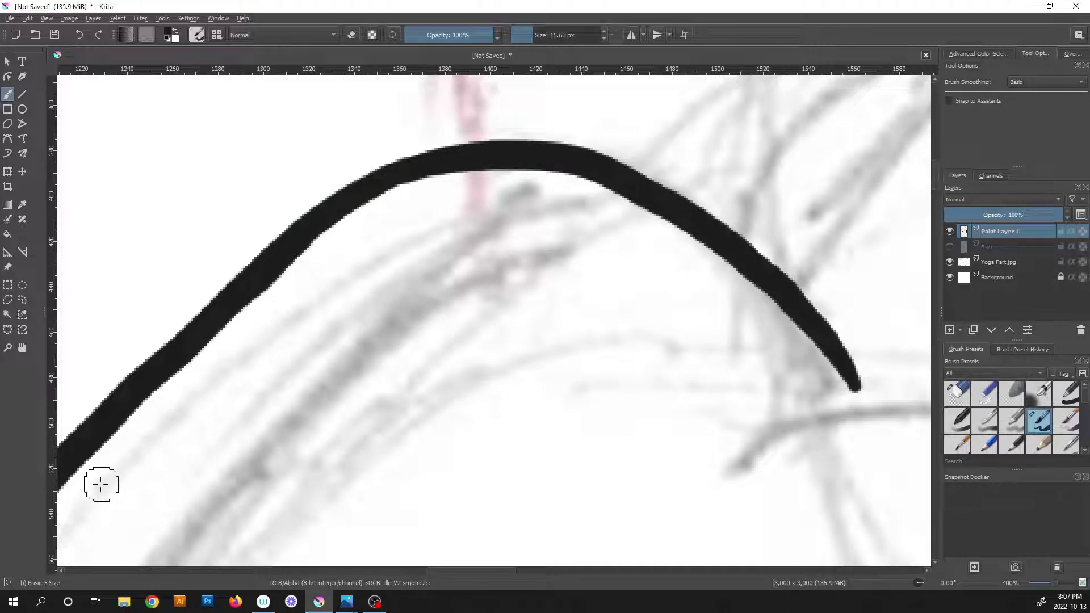
# Join the collar line's lower end to the top of the shirt's front contour with a curved stroke, evening out its thickness.
pyautogui.moveTo(476, 498); pyautogui.dragTo(97, 460)
pyautogui.press('/')
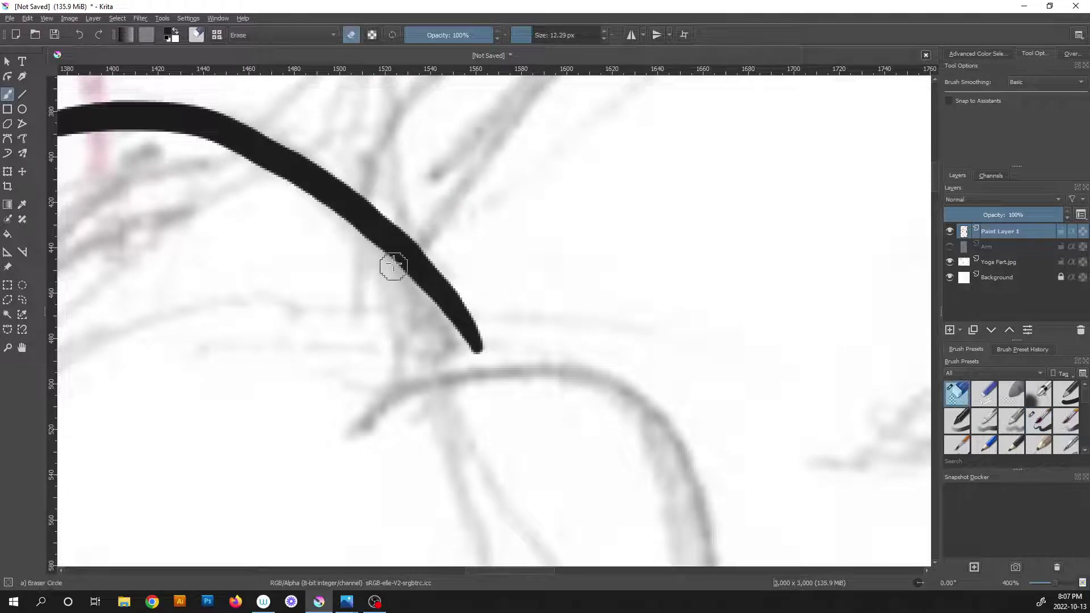
pyautogui.scroll(-3, 573, 305)
pyautogui.scroll(-1, 544, 368)
pyautogui.scroll(5, 556, 372)
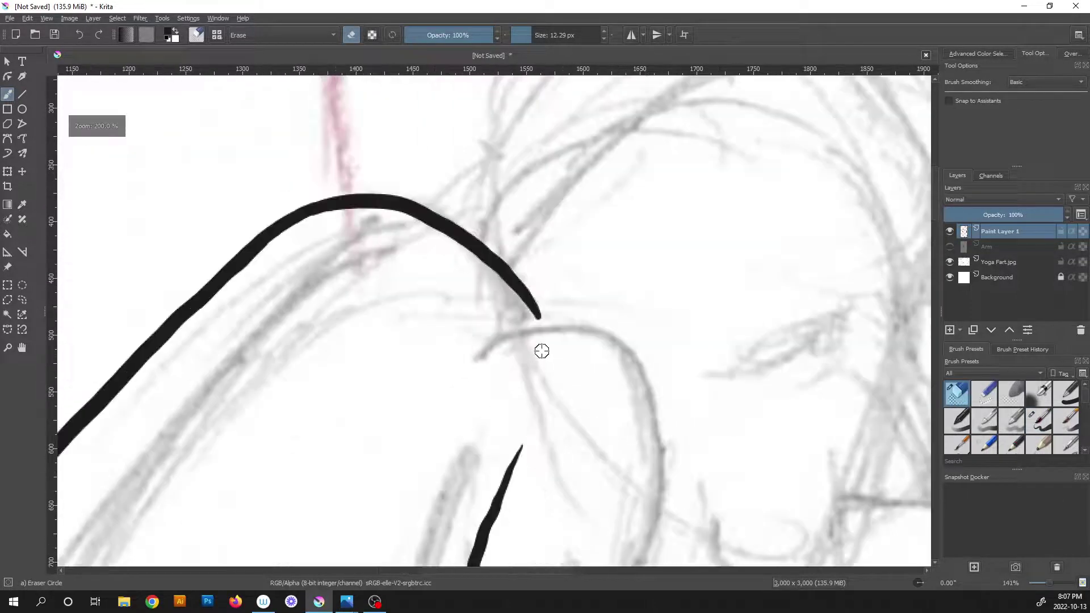
pyautogui.press('/')
pyautogui.moveTo(498, 105)
pyautogui.mouseDown()
pyautogui.moveTo(564, 190)
pyautogui.moveTo(580, 240)
pyautogui.moveTo(553, 341)
pyautogui.moveTo(517, 411)
pyautogui.mouseUp()
pyautogui.scroll(-1, 573, 479)
pyautogui.moveTo(579, 478); pyautogui.dragTo(588, 369)
pyautogui.scroll(1, 551, 309)
pyautogui.moveTo(560, 287)
pyautogui.mouseDown()
pyautogui.moveTo(508, 429)
pyautogui.moveTo(513, 397)
pyautogui.mouseUp()
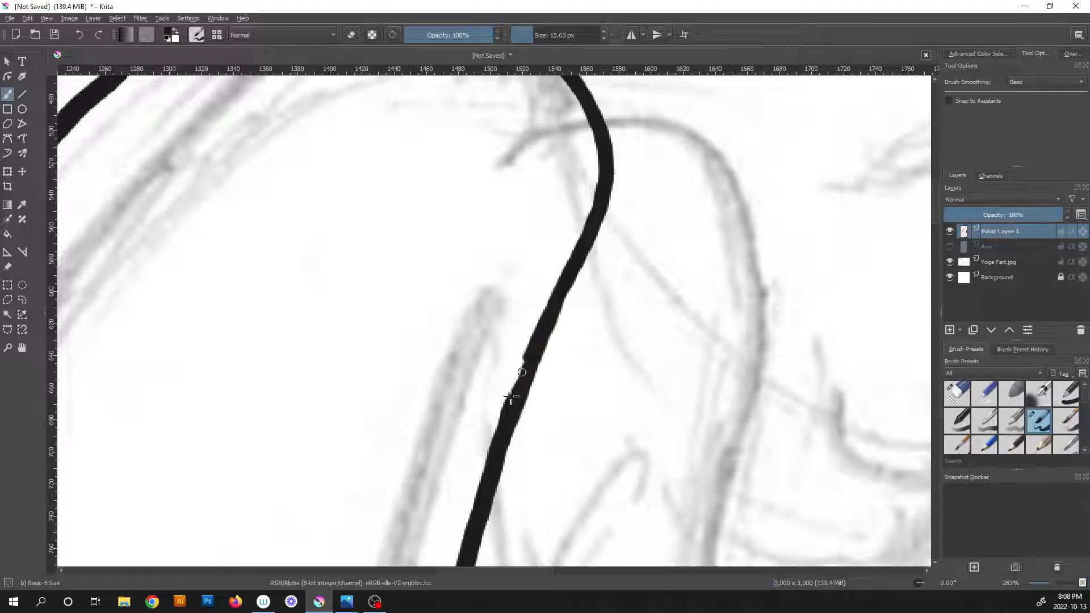
pyautogui.moveTo(546, 320)
pyautogui.mouseDown()
pyautogui.moveTo(481, 481)
pyautogui.moveTo(467, 325)
pyautogui.mouseUp()
# Show the Arm layer again together with the finished shirt line art.
pyautogui.scroll(-6, 510, 450)
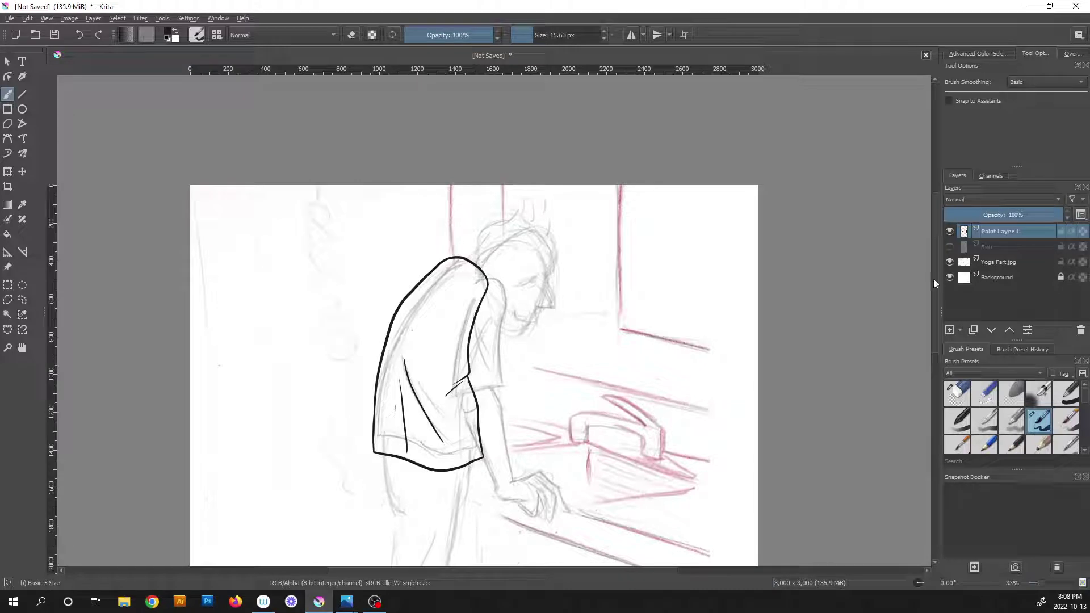
pyautogui.click(949, 246)
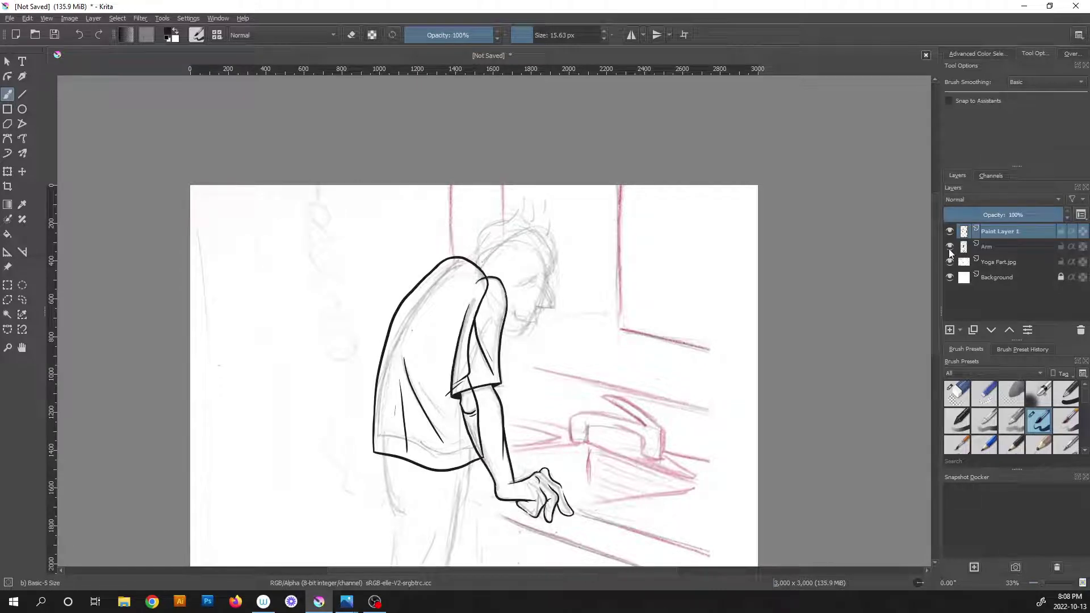
pyautogui.moveTo(949, 249)
# Add a new paint layer on top, rename the shirt layer Upper Body and name the new layer Legs.
pyautogui.moveTo(532, 409); pyautogui.dragTo(551, 259)
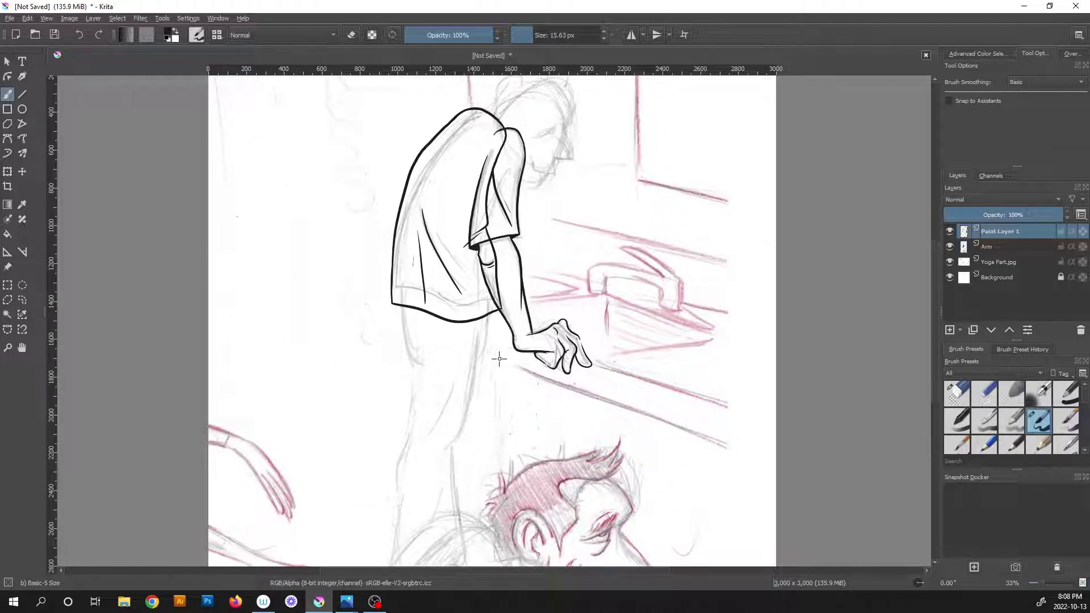
pyautogui.moveTo(487, 376); pyautogui.dragTo(503, 280)
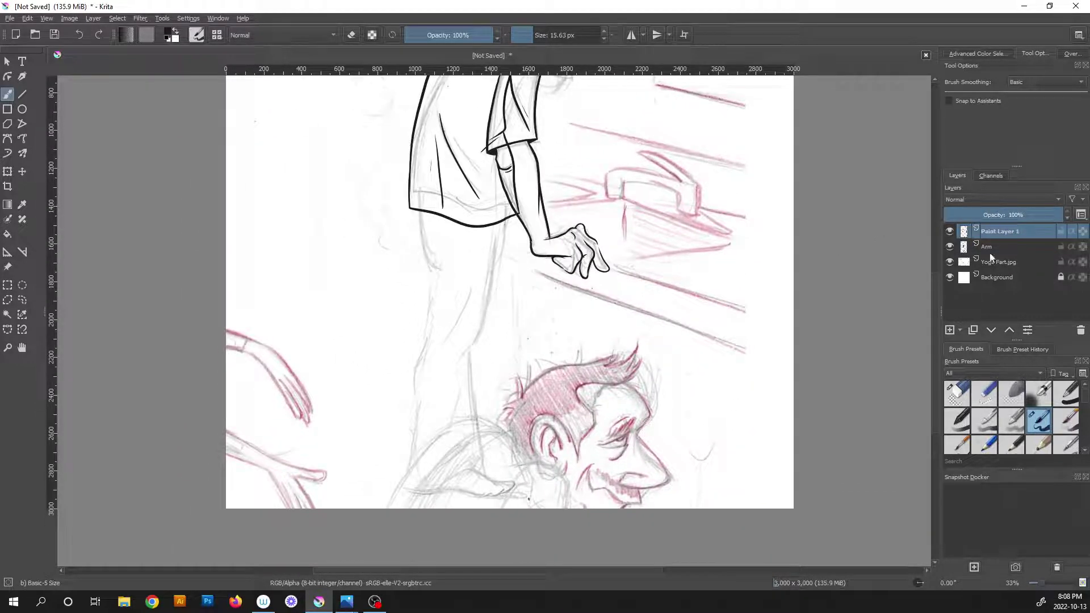
pyautogui.click(950, 331)
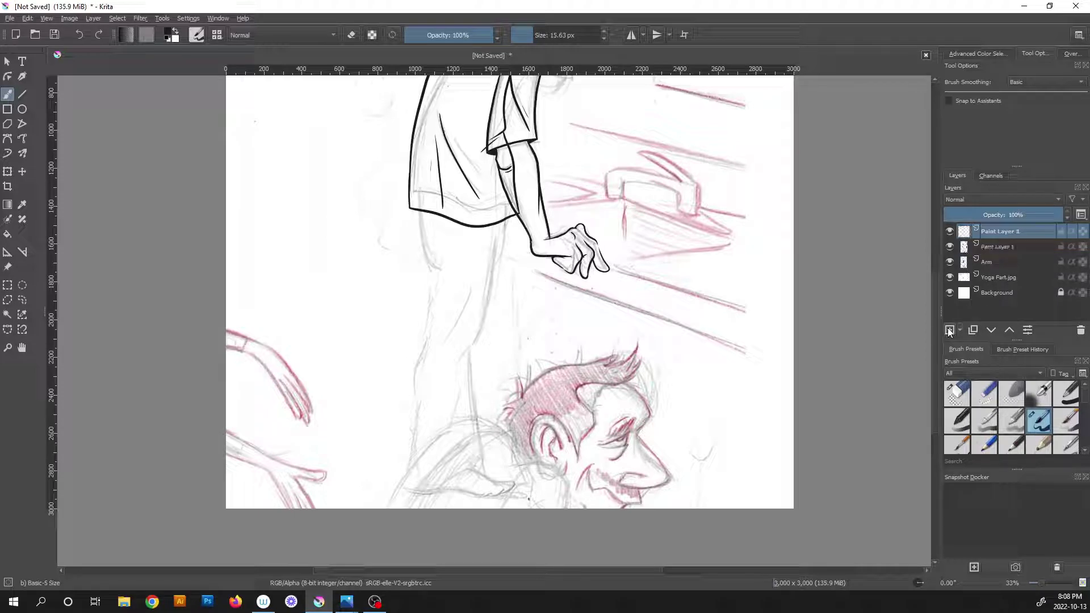
pyautogui.doubleClick(997, 247)
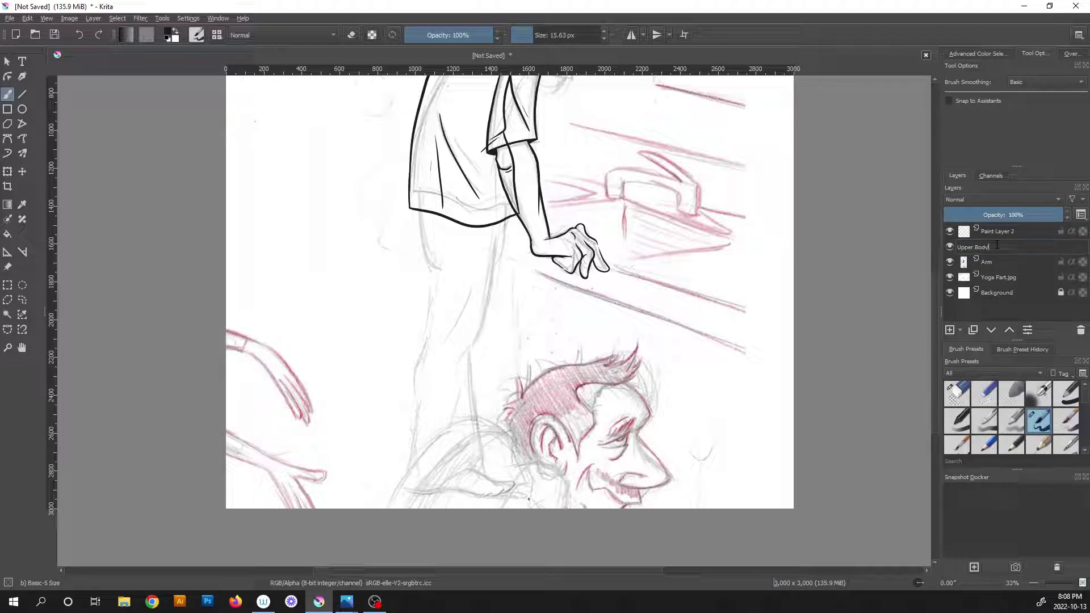
pyautogui.press('Return')
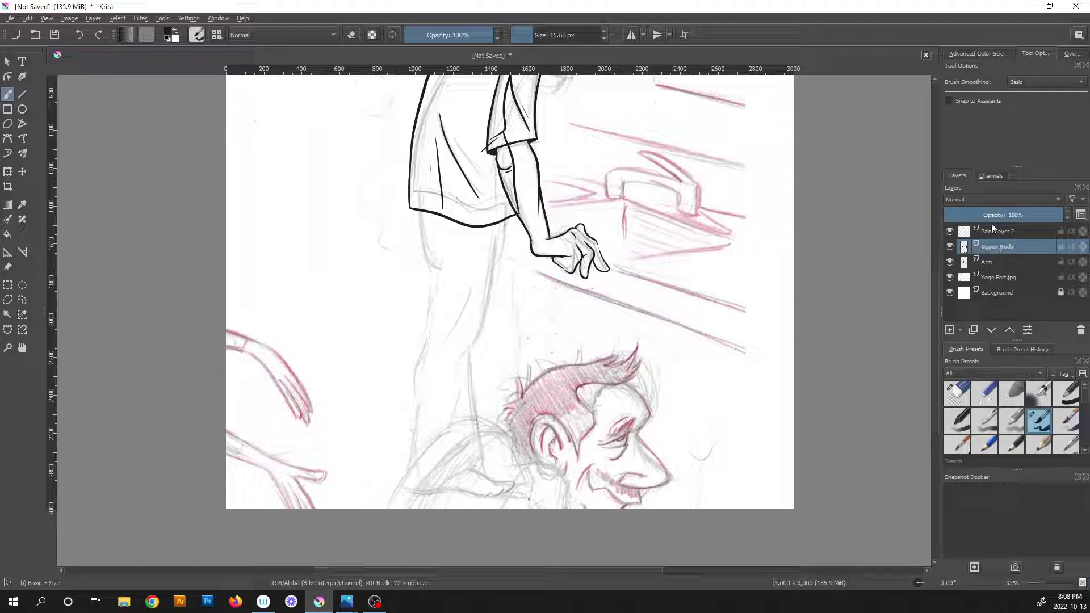
pyautogui.doubleClick(994, 230)
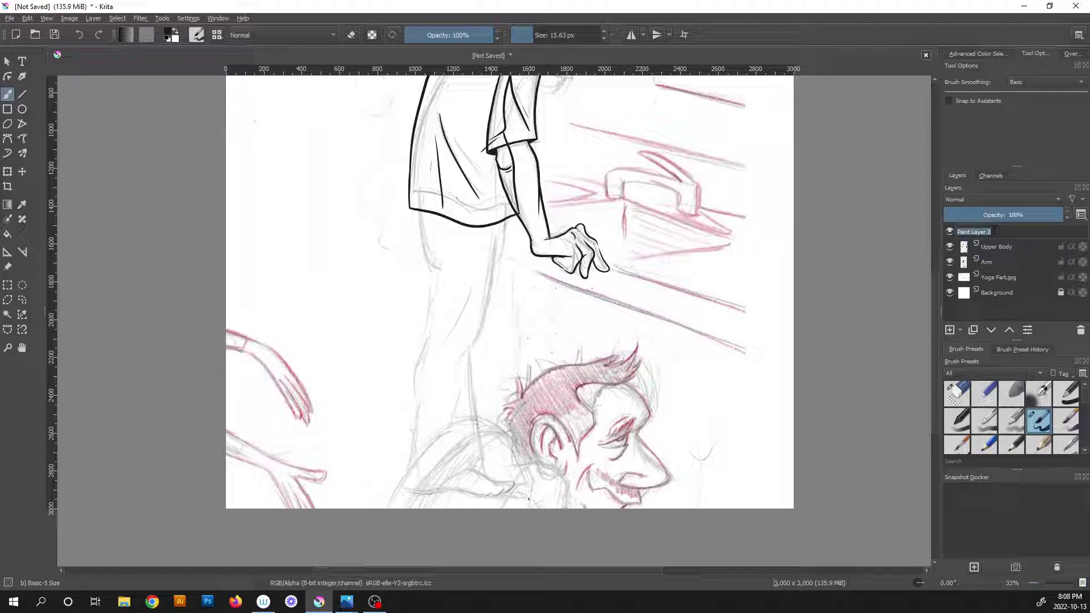
pyautogui.press('Return')
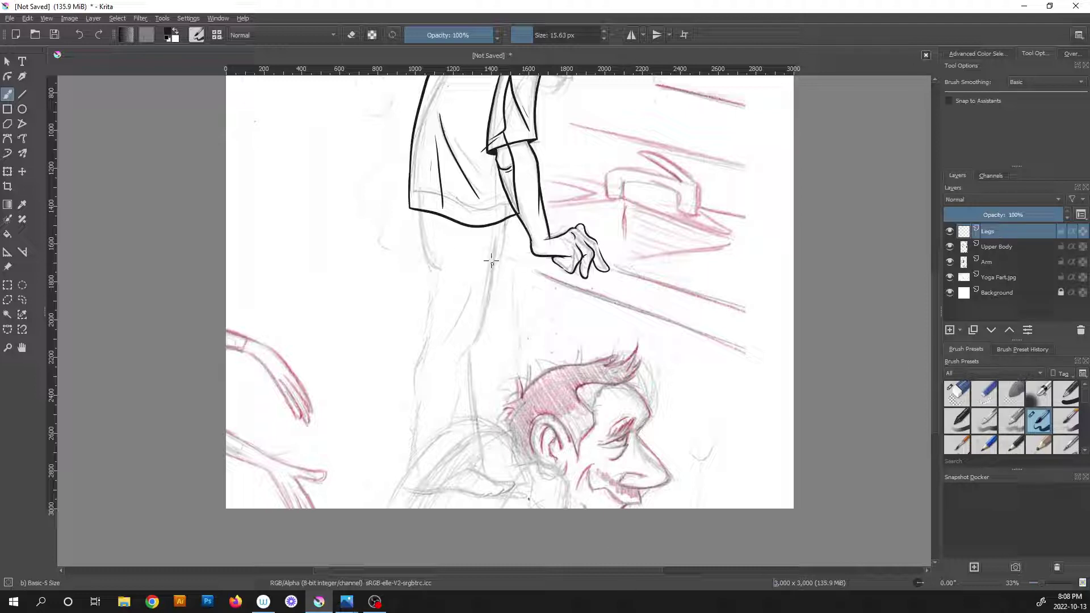
# Ink the thigh's front contour in black from the shirt hem down toward the knee, following the sketch.
pyautogui.scroll(2, 491, 261)
pyautogui.scroll(2, 496, 270)
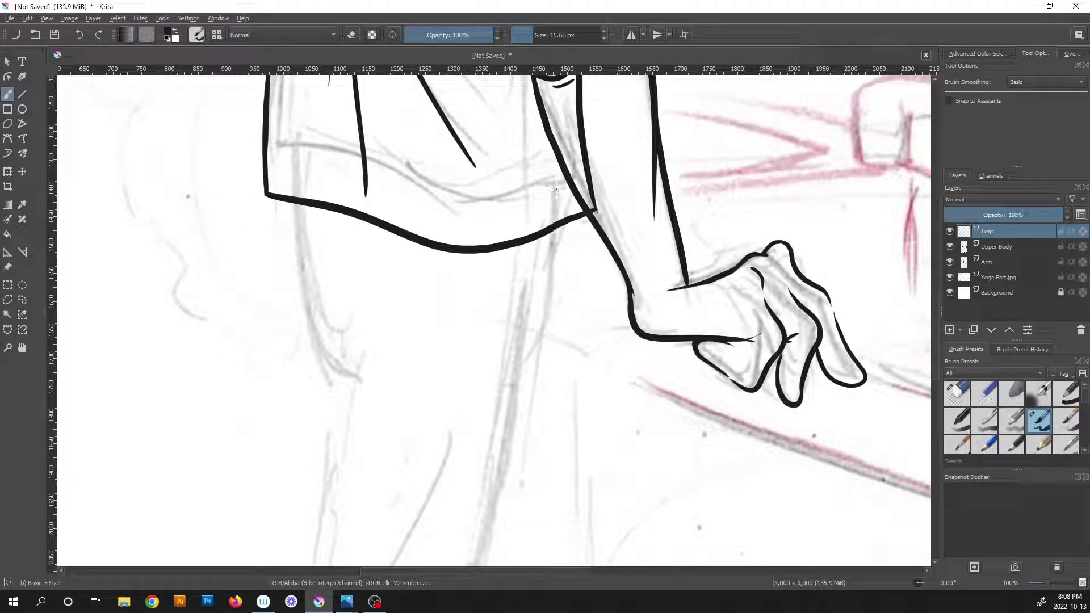
pyautogui.moveTo(554, 216)
pyautogui.mouseDown()
pyautogui.moveTo(546, 338)
pyautogui.moveTo(515, 388)
pyautogui.mouseUp()
pyautogui.moveTo(563, 439); pyautogui.dragTo(580, 347)
pyautogui.moveTo(532, 240)
pyautogui.mouseDown()
pyautogui.moveTo(617, 143)
pyautogui.moveTo(579, 357)
pyautogui.moveTo(511, 439)
pyautogui.moveTo(494, 471)
pyautogui.mouseUp()
pyautogui.moveTo(481, 307)
pyautogui.mouseDown()
pyautogui.moveTo(479, 402)
pyautogui.moveTo(498, 479)
pyautogui.mouseUp()
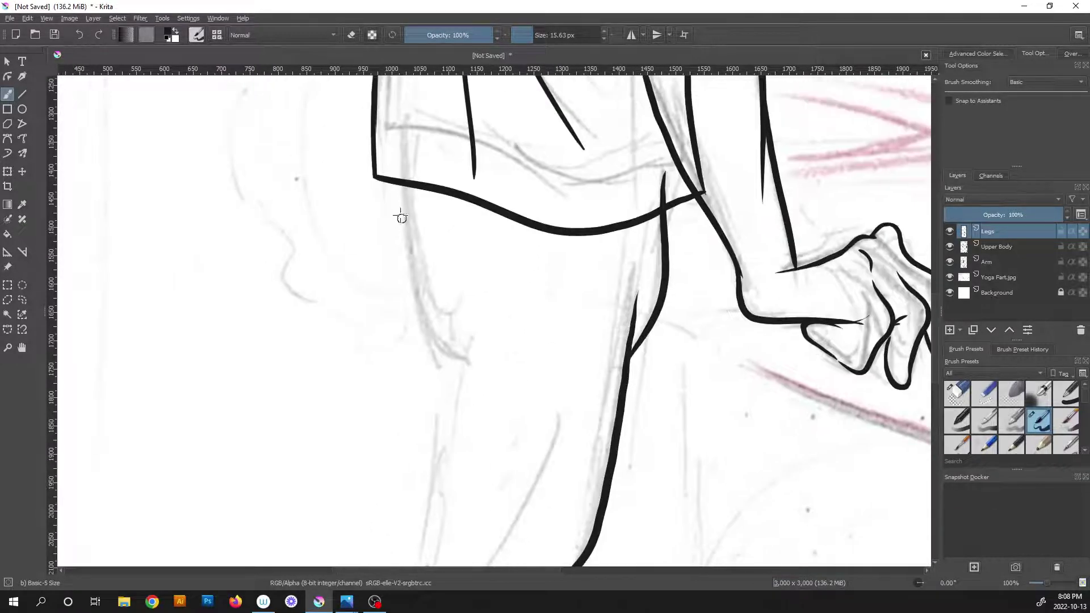
# Ink the back contour from the shirt hem around the seat and down the back of the thigh.
pyautogui.moveTo(395, 183)
pyautogui.mouseDown()
pyautogui.moveTo(438, 397)
pyautogui.moveTo(454, 303)
pyautogui.moveTo(479, 335)
pyautogui.moveTo(427, 536)
pyautogui.mouseUp()
pyautogui.moveTo(498, 370); pyautogui.dragTo(502, 501)
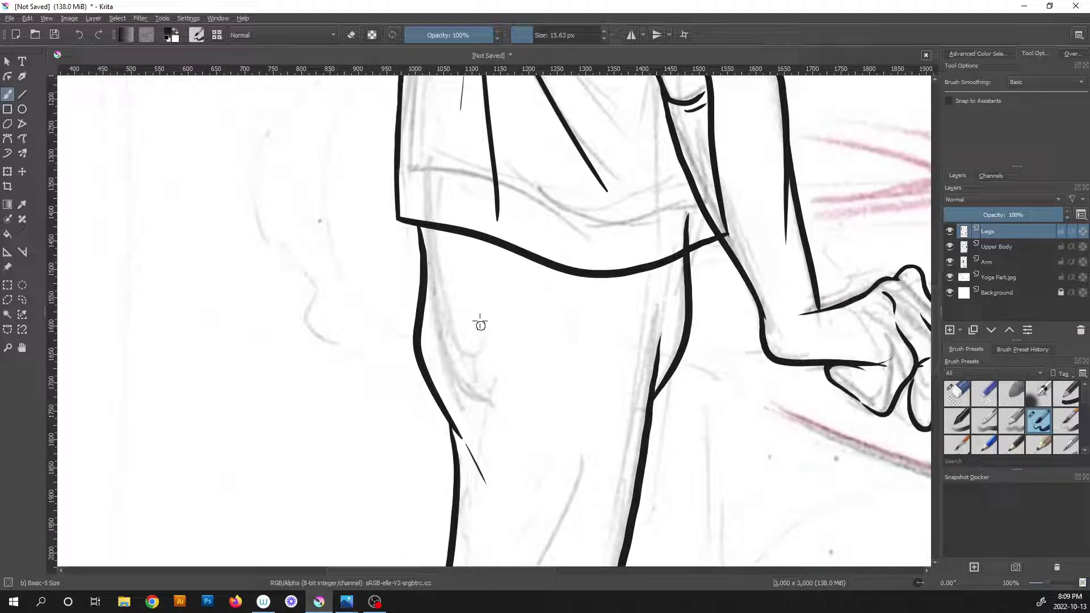
pyautogui.moveTo(483, 262); pyautogui.dragTo(484, 372)
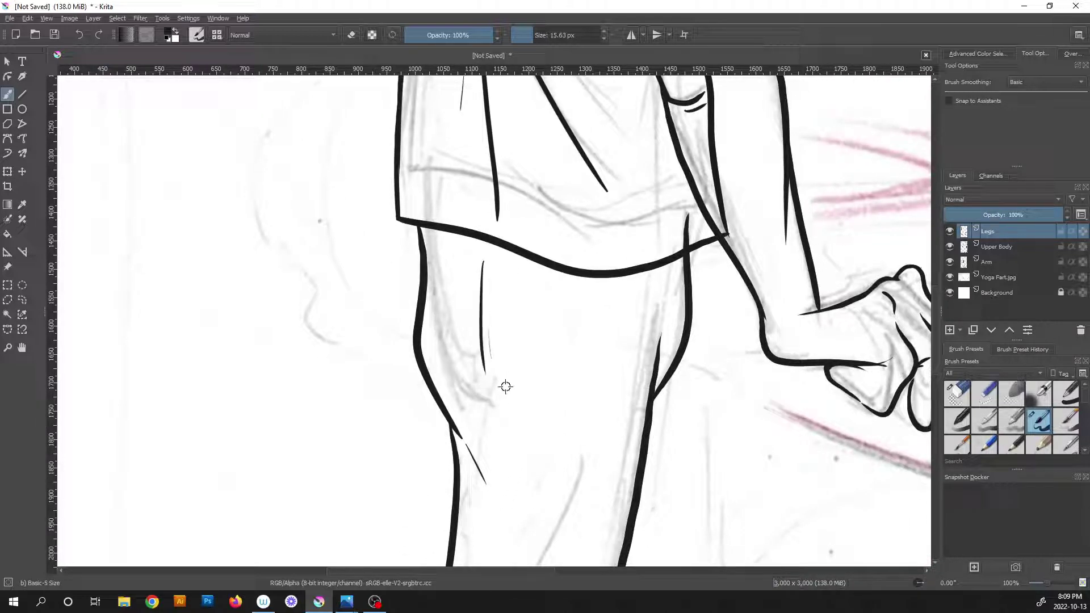
pyautogui.hotkey('ctrl', 'z')
pyautogui.hotkey('ctrl', 'z')
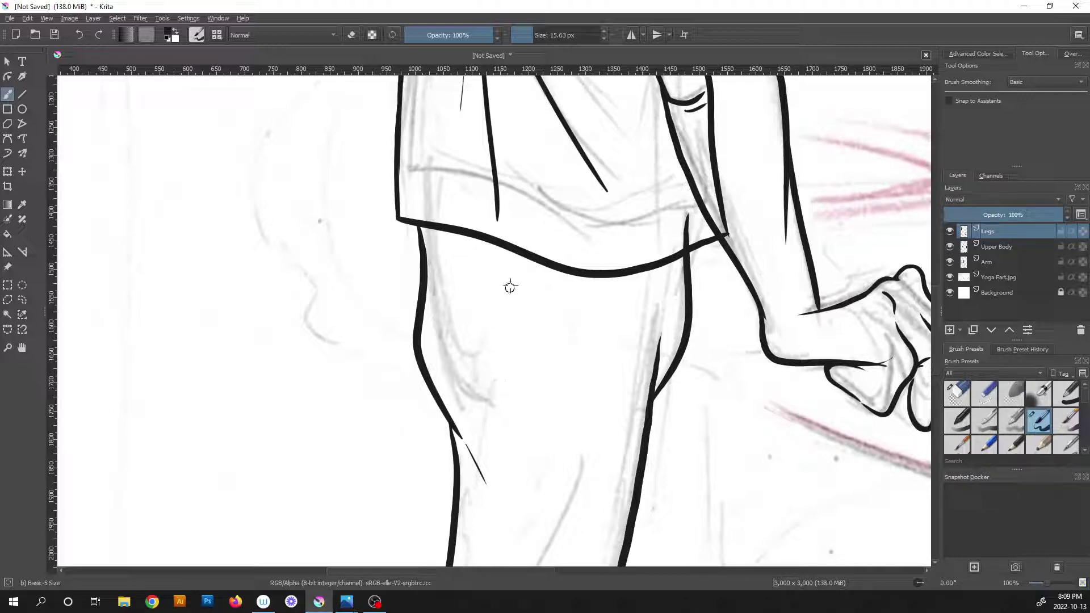
# Add a diagonal crease below the shirt hem and close the thigh's lower end with a rounded curve at the knee.
pyautogui.moveTo(519, 272); pyautogui.dragTo(467, 367)
pyautogui.scroll(-3, 530, 328)
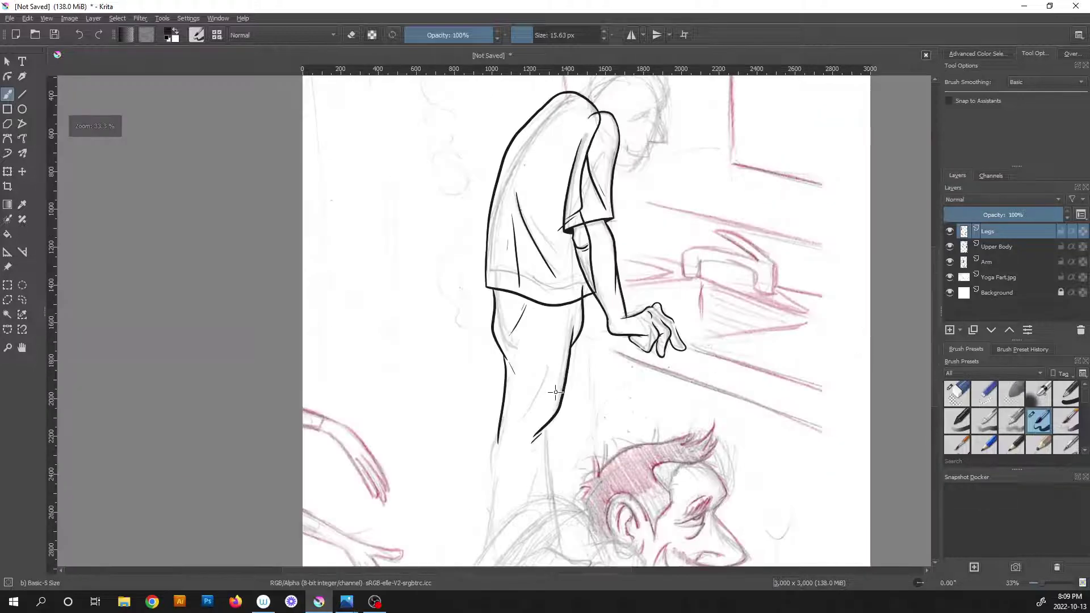
pyautogui.moveTo(553, 413); pyautogui.dragTo(536, 288)
pyautogui.scroll(2, 540, 339)
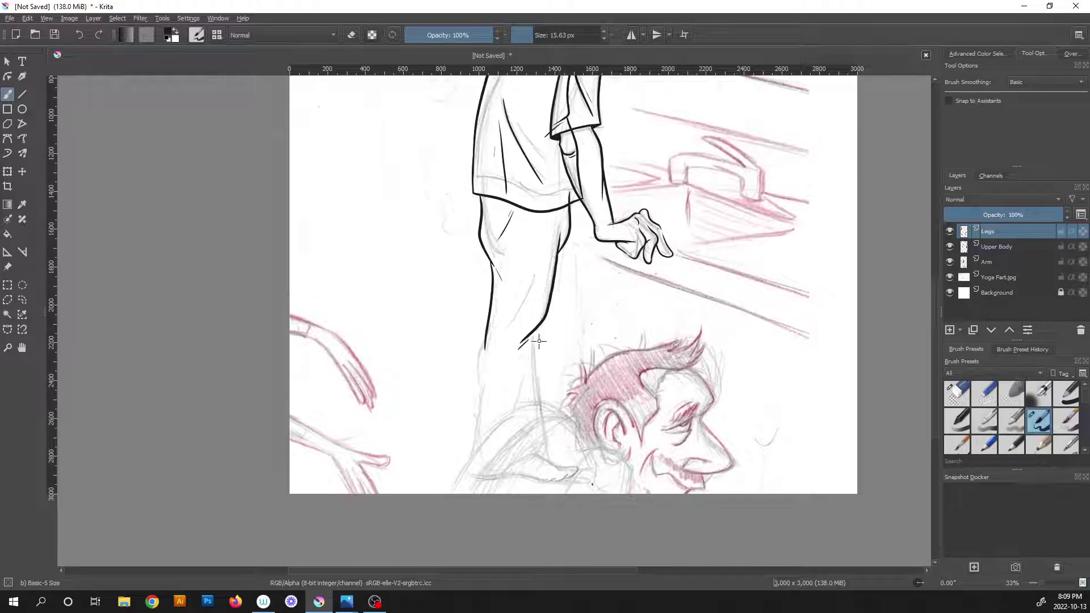
pyautogui.scroll(2, 534, 332)
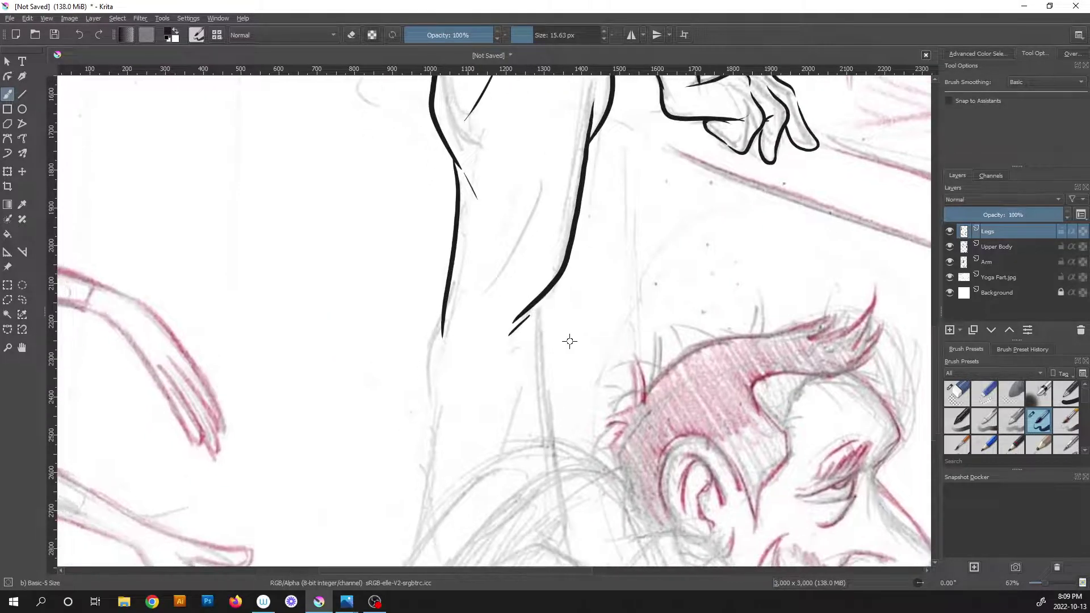
pyautogui.scroll(2, 569, 341)
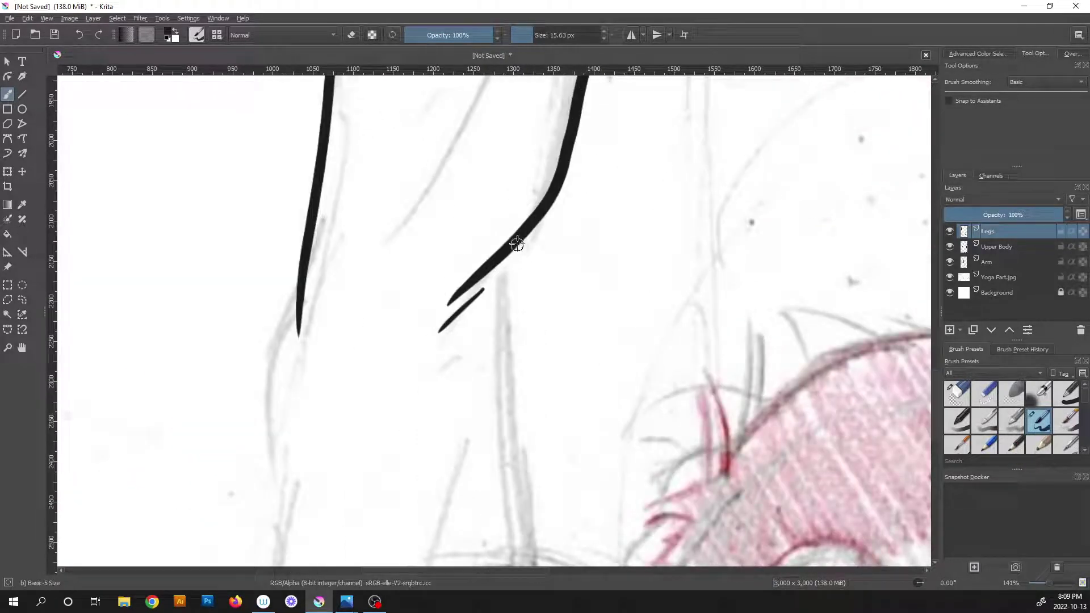
pyautogui.moveTo(512, 253)
pyautogui.mouseDown()
pyautogui.moveTo(476, 329)
pyautogui.moveTo(364, 409)
pyautogui.mouseUp()
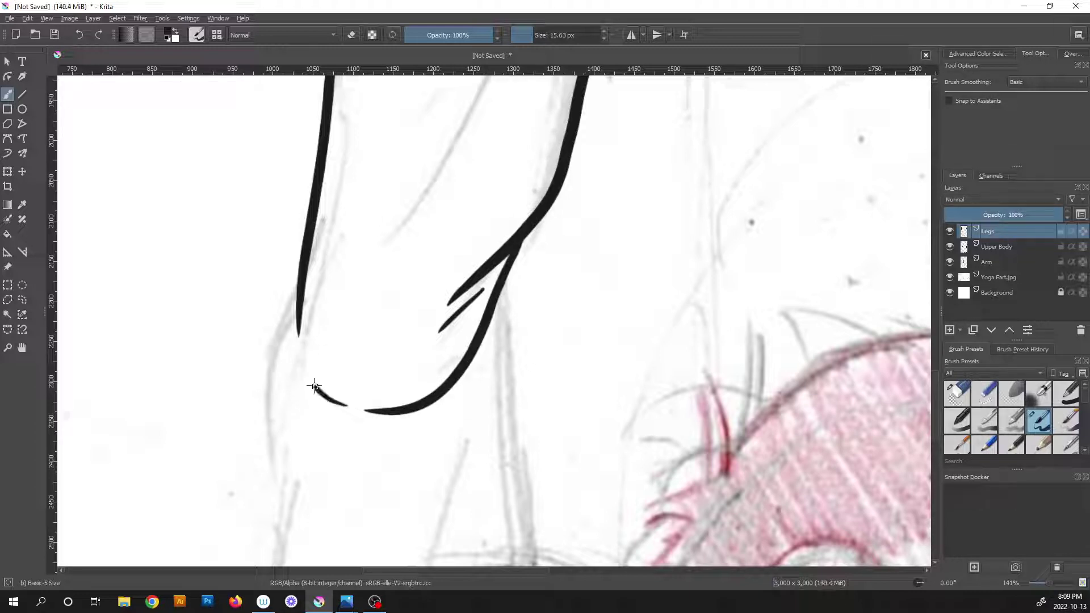
pyautogui.moveTo(303, 364); pyautogui.dragTo(297, 302)
# Draw a dome-shaped arc over the lower shirt, joining the back and front thigh contours to close the top of the upper leg.
pyautogui.scroll(-3, 380, 301)
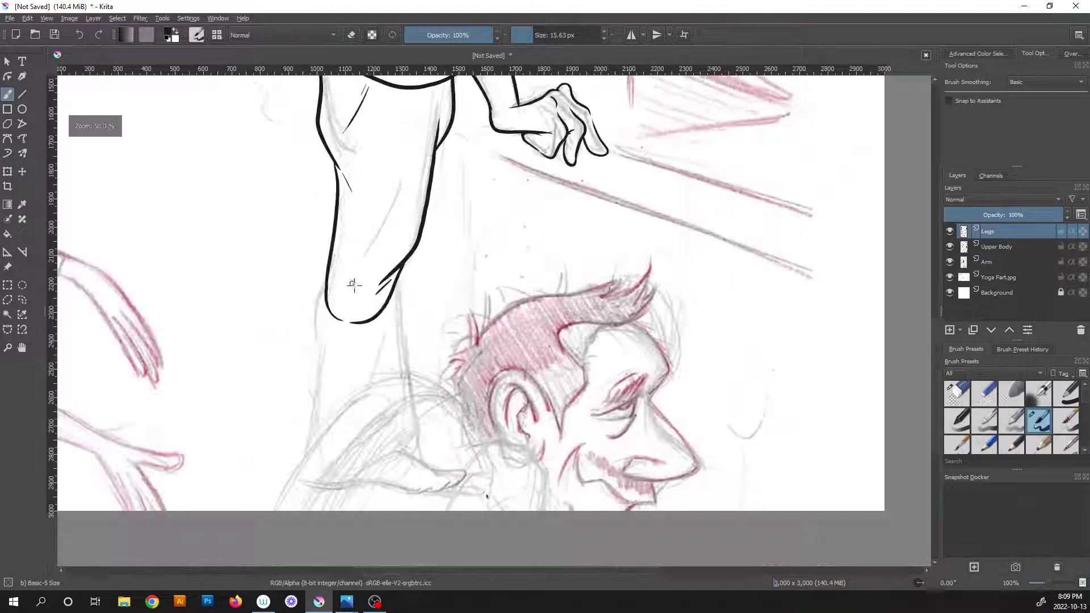
pyautogui.scroll(-2, 400, 352)
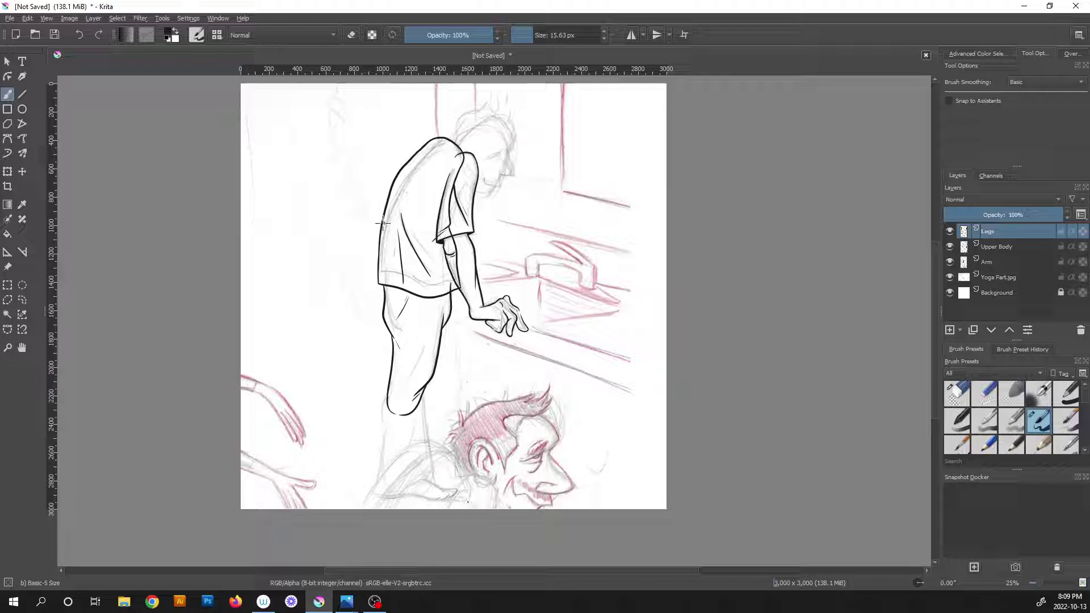
pyautogui.moveTo(431, 279); pyautogui.dragTo(502, 322)
pyautogui.scroll(4, 513, 319)
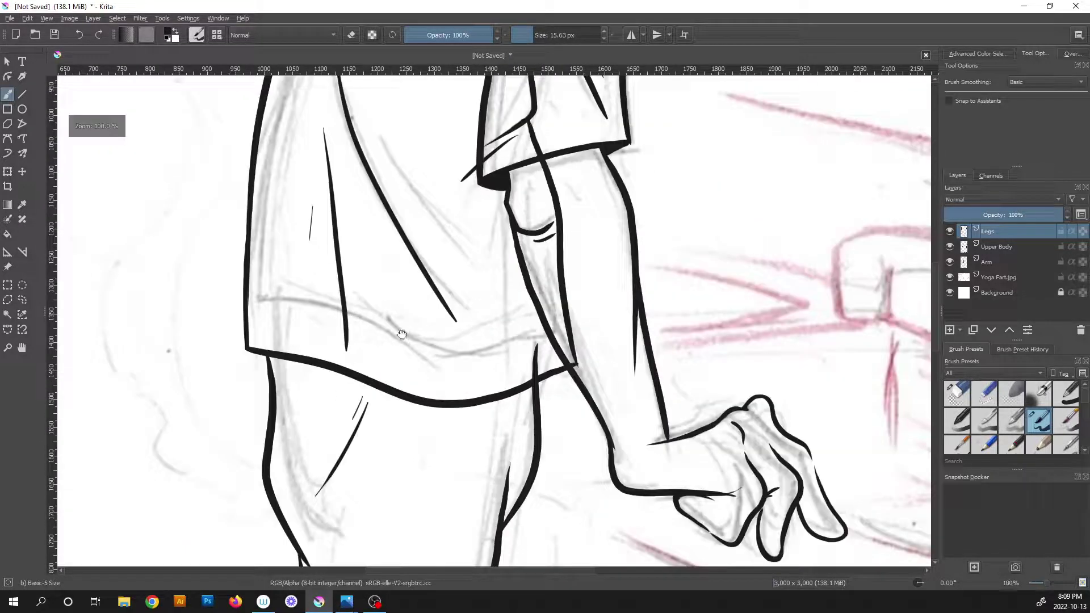
pyautogui.scroll(1, 401, 334)
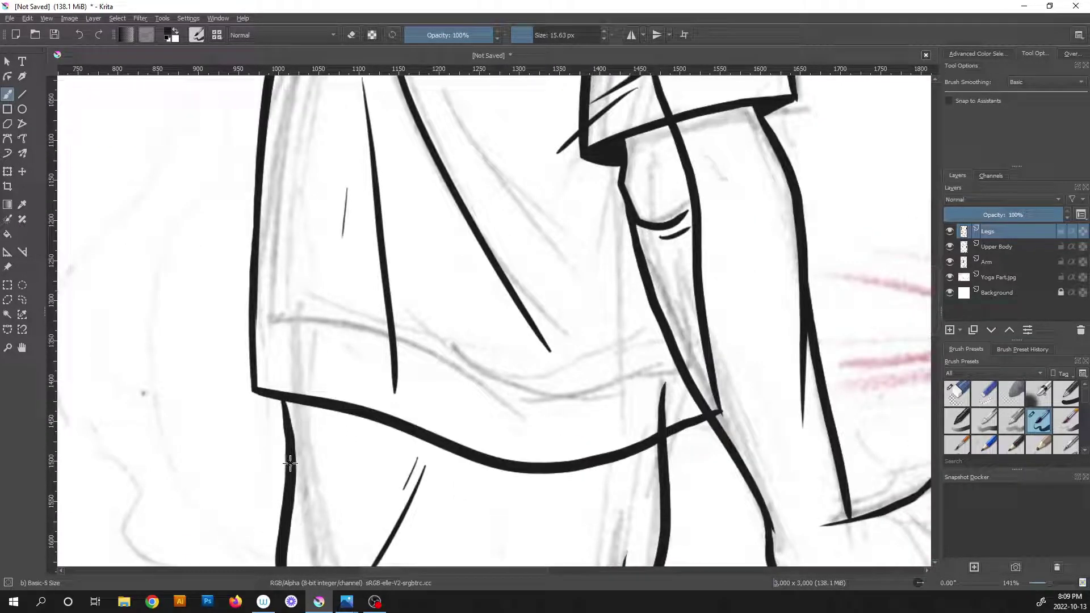
pyautogui.moveTo(289, 423)
pyautogui.mouseDown()
pyautogui.moveTo(282, 382)
pyautogui.moveTo(420, 160)
pyautogui.moveTo(565, 233)
pyautogui.mouseUp()
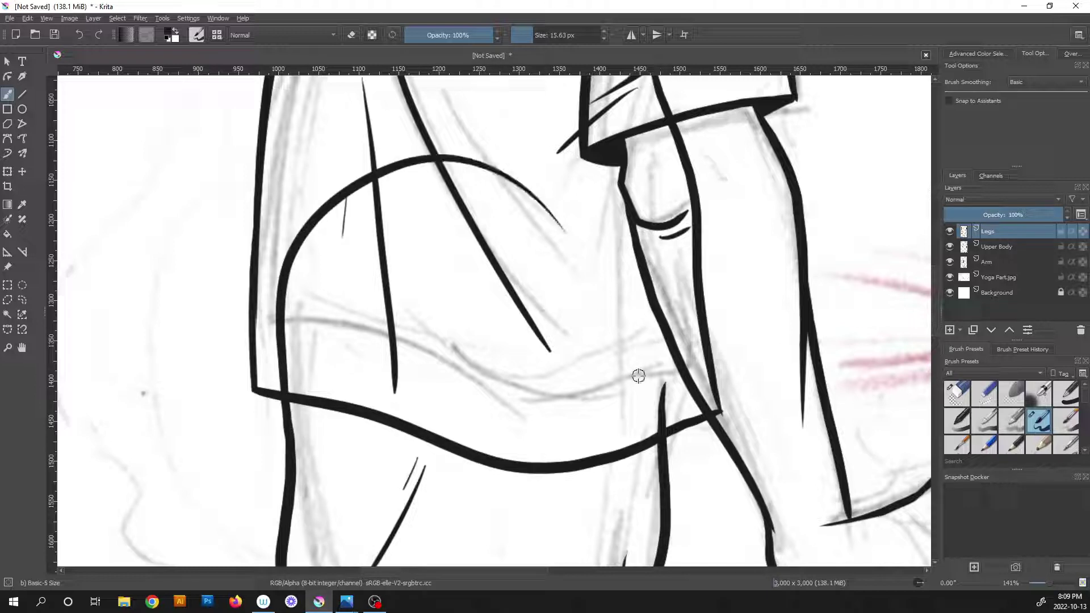
pyautogui.moveTo(660, 436); pyautogui.dragTo(528, 183)
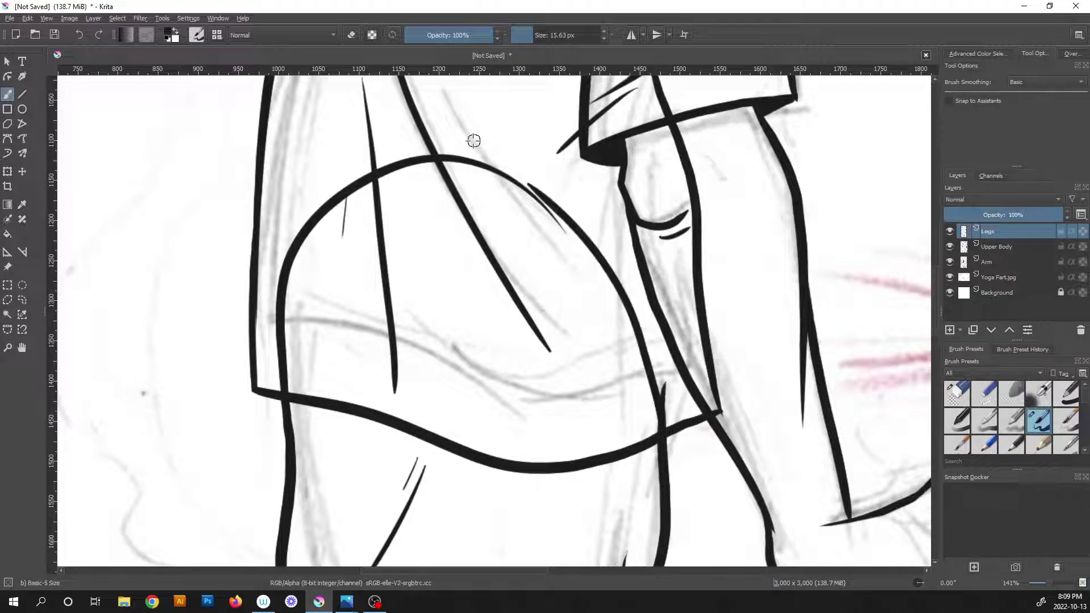
# Retrace the arc where its two strokes meet so it becomes one line of even thickness.
pyautogui.scroll(2, 443, 219)
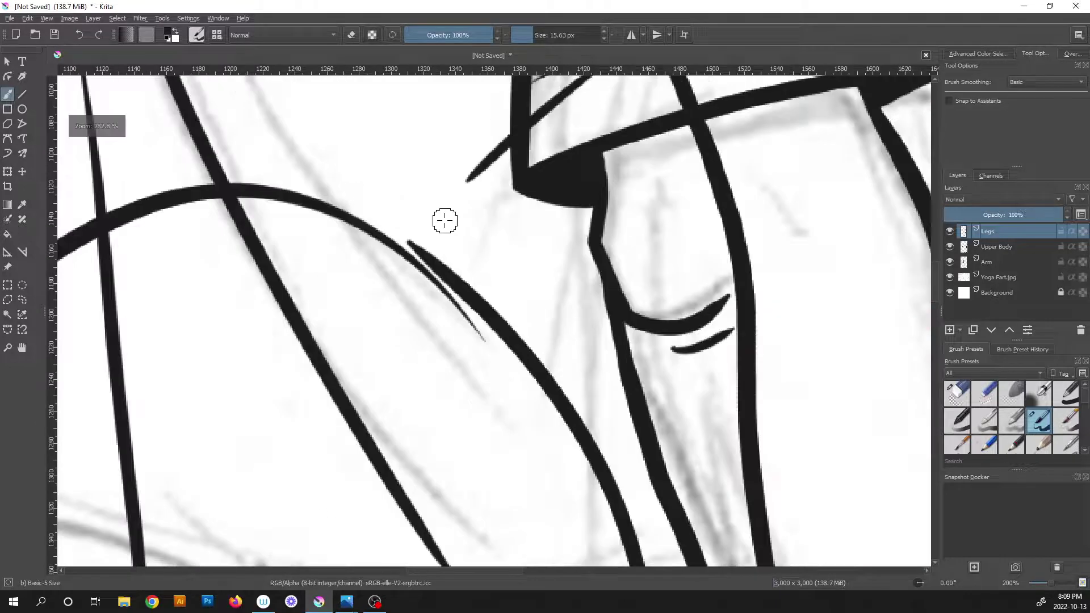
pyautogui.moveTo(293, 194)
pyautogui.mouseDown()
pyautogui.moveTo(397, 236)
pyautogui.moveTo(511, 334)
pyautogui.mouseUp()
pyautogui.moveTo(364, 222); pyautogui.dragTo(508, 341)
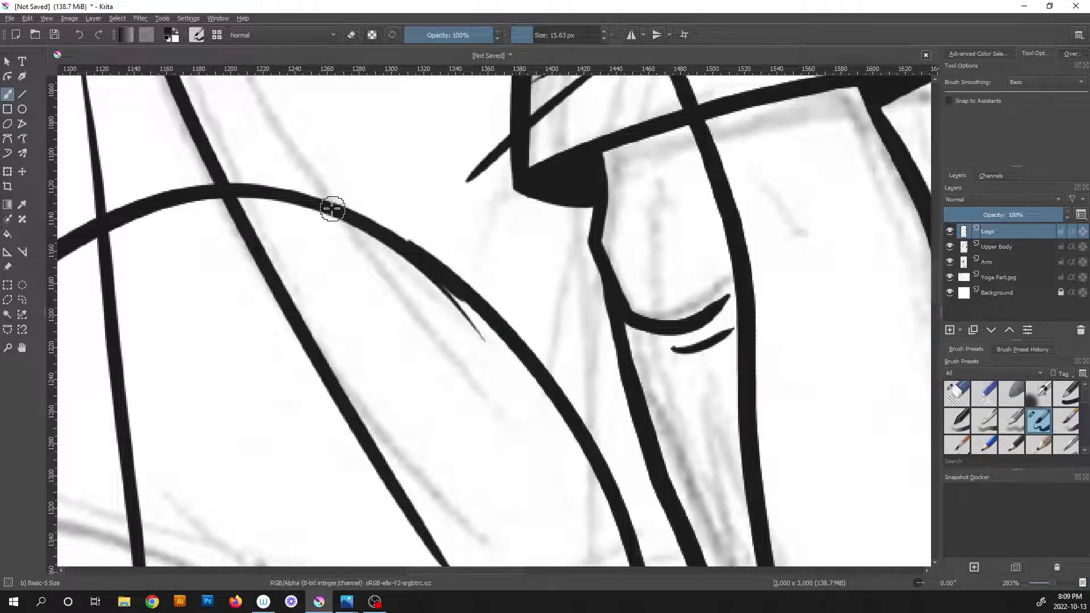
pyautogui.moveTo(327, 208)
pyautogui.mouseDown()
pyautogui.moveTo(396, 237)
pyautogui.moveTo(497, 312)
pyautogui.mouseUp()
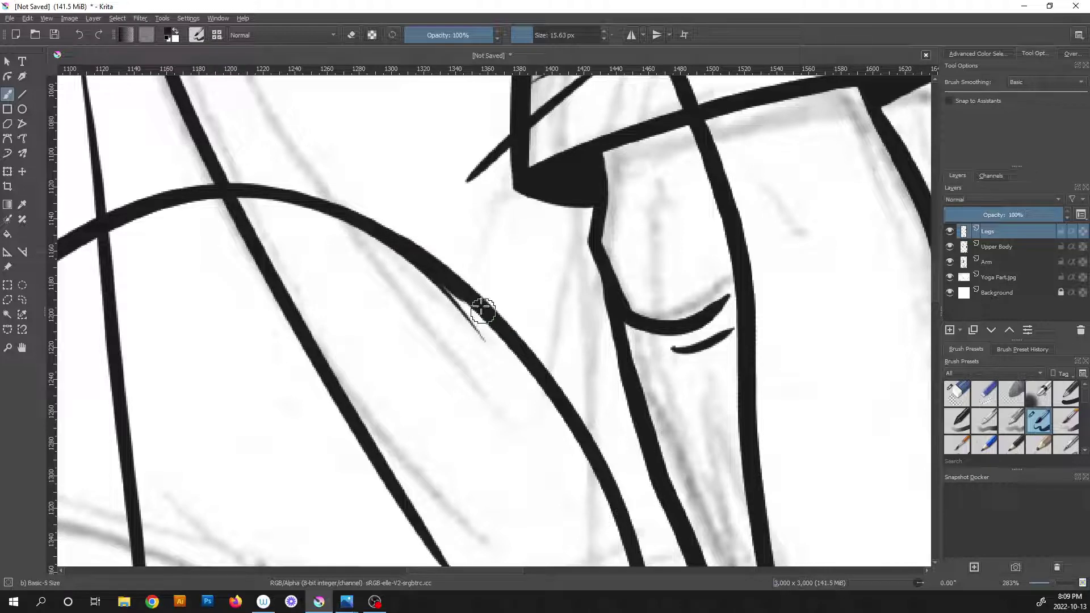
# Erase the stray stroke tail along the inner edge of the arc at the top of the upper leg.
pyautogui.scroll(1, 489, 290)
pyautogui.press('/')
pyautogui.moveTo(217, 179)
pyautogui.mouseDown()
pyautogui.moveTo(316, 219)
pyautogui.moveTo(400, 273)
pyautogui.moveTo(494, 357)
pyautogui.mouseUp()
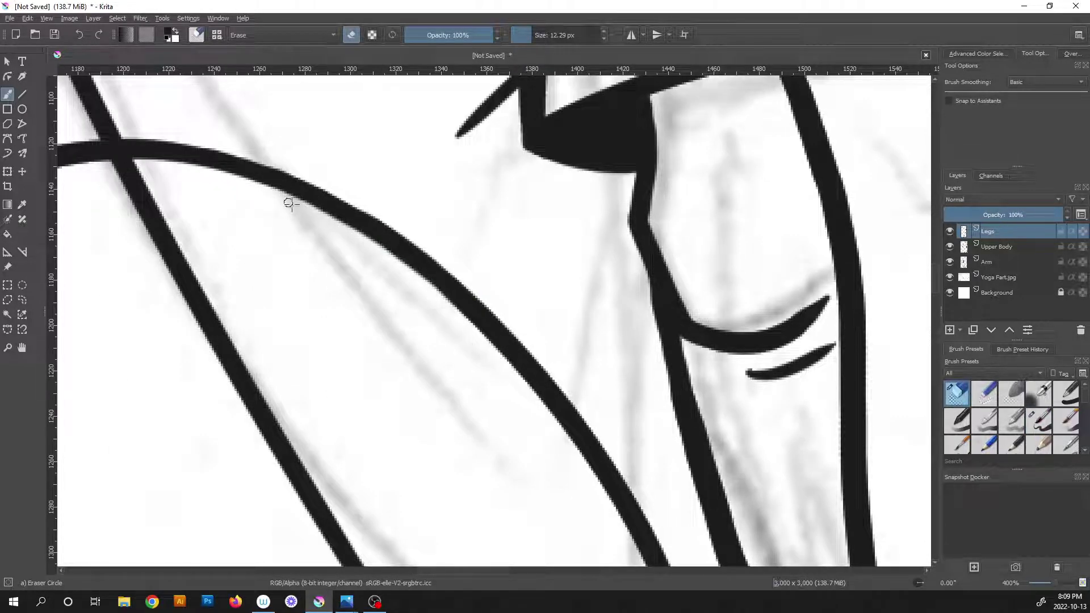
pyautogui.moveTo(287, 202)
pyautogui.mouseDown()
pyautogui.moveTo(447, 307)
pyautogui.moveTo(545, 419)
pyautogui.mouseUp()
pyautogui.scroll(-3, 545, 418)
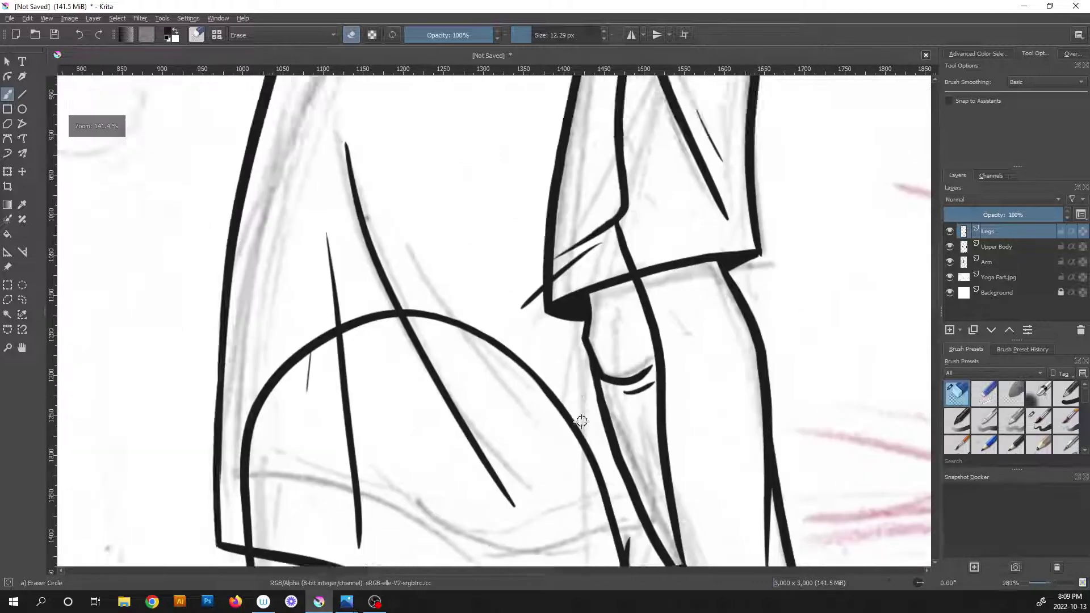
pyautogui.scroll(1, 602, 405)
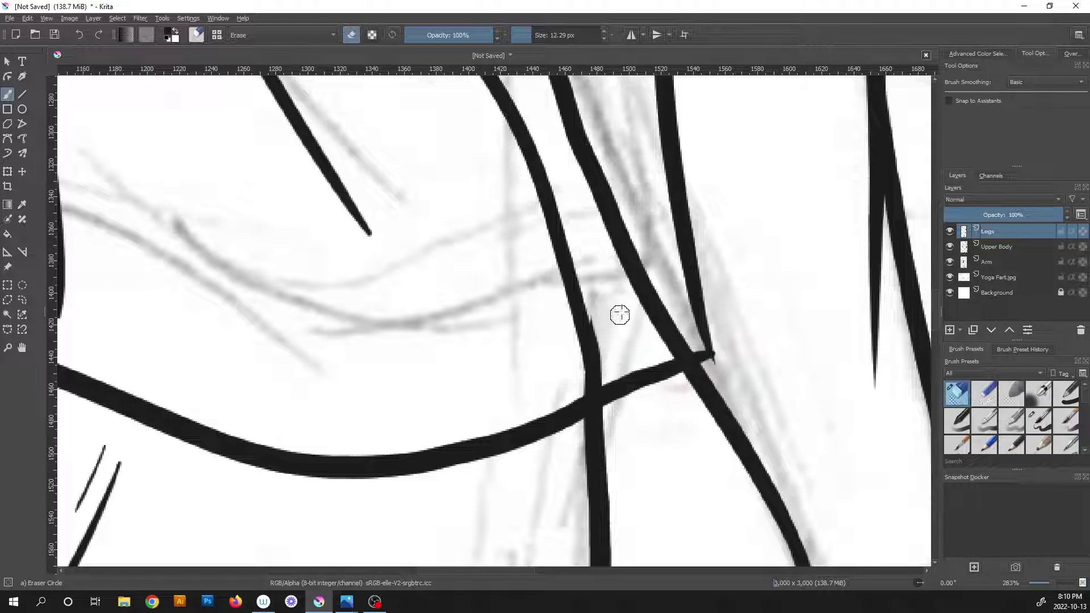
pyautogui.scroll(-3, 445, 321)
pyautogui.scroll(-1, 444, 321)
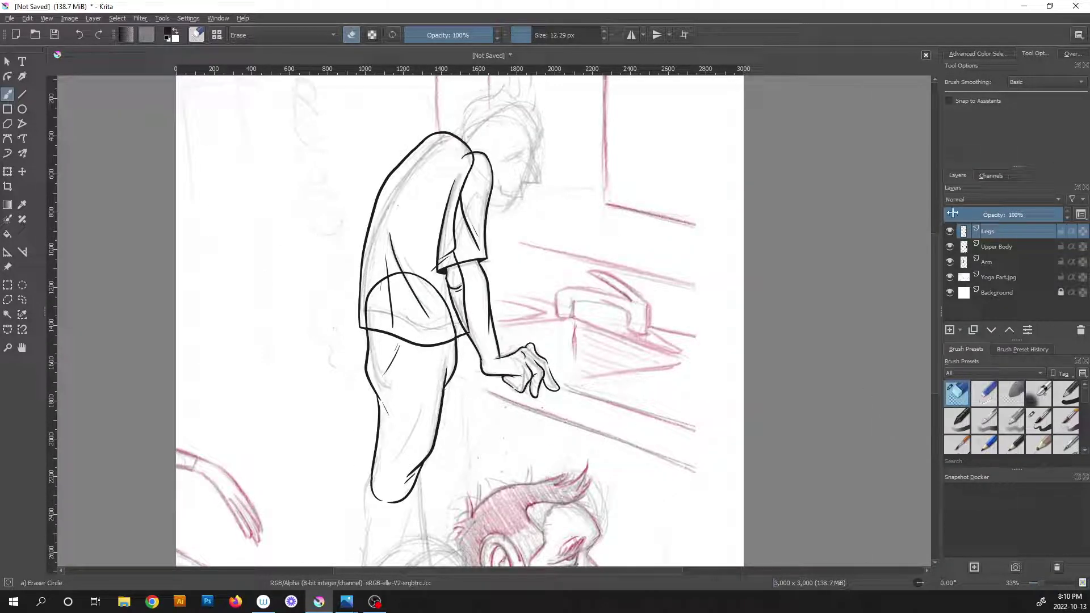
# Rename the Legs layer Upper Legs and add a new paint layer above it.
pyautogui.doubleClick(988, 232)
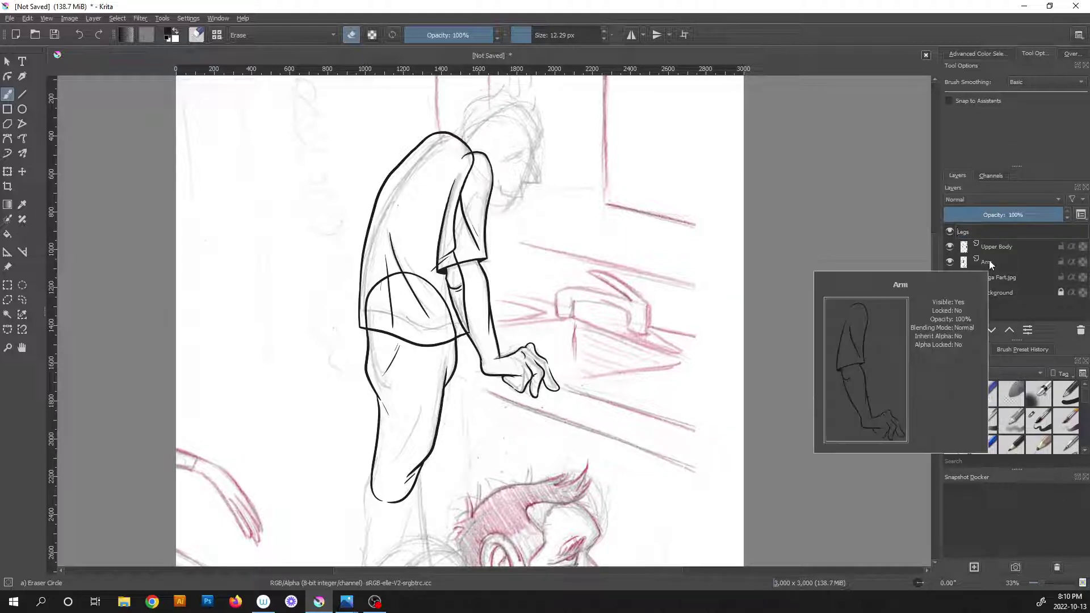
pyautogui.write('U')
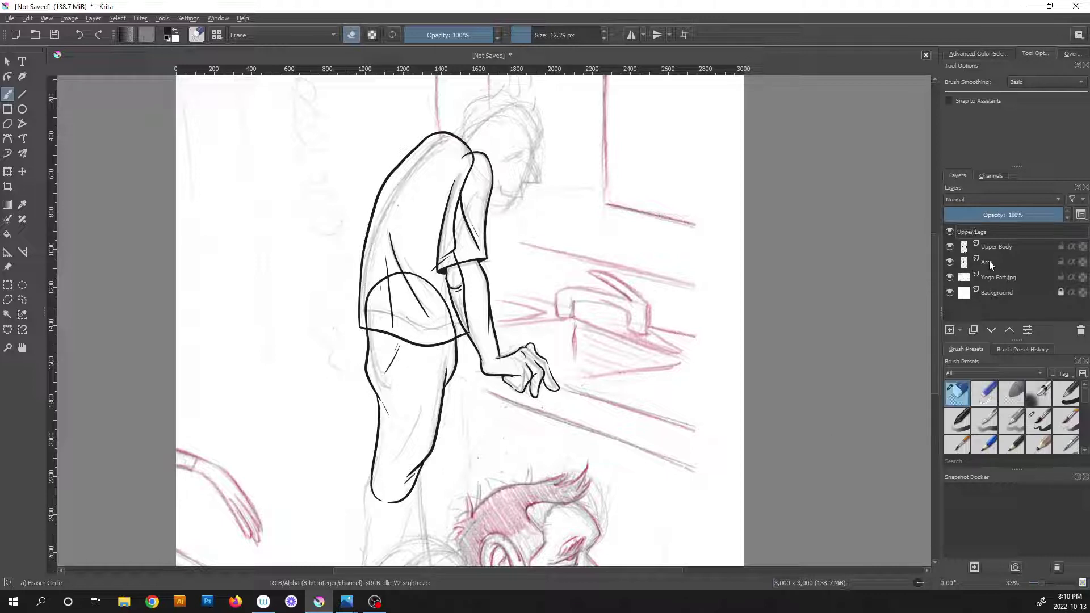
pyautogui.write('pper')
pyautogui.press('Return')
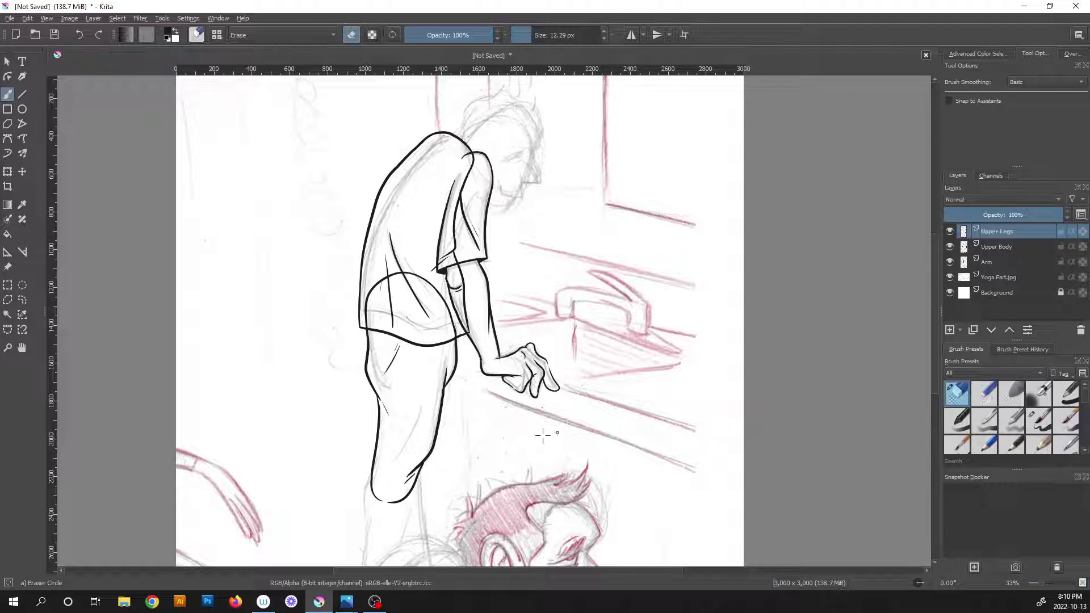
pyautogui.press('-')
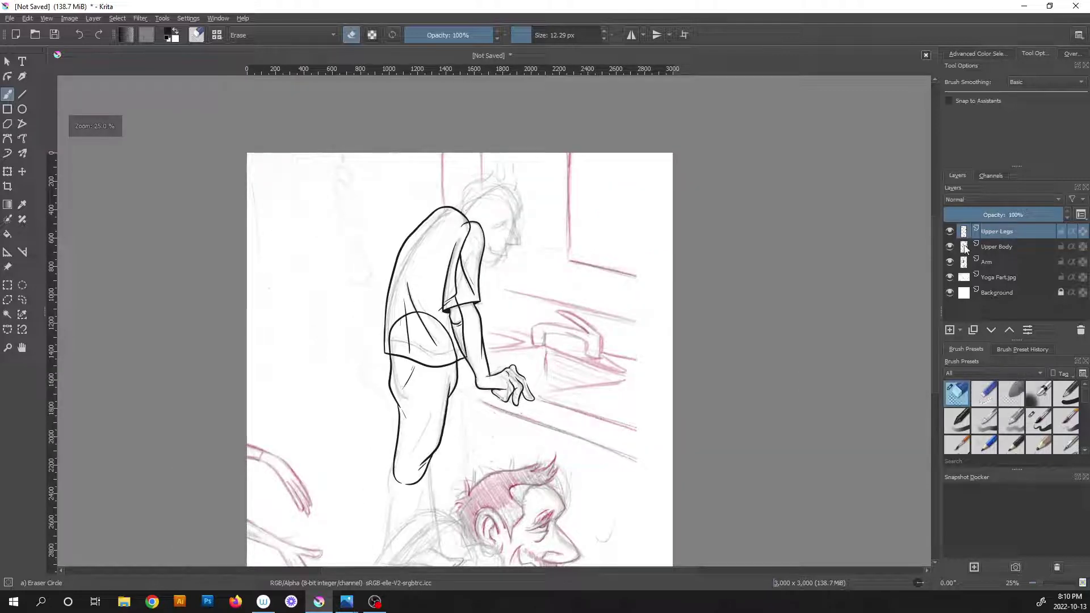
pyautogui.click(949, 330)
# On the new layer, ink the lower leg's rounded top inside the knee and its front contour down the shin.
pyautogui.moveTo(464, 443); pyautogui.dragTo(494, 290)
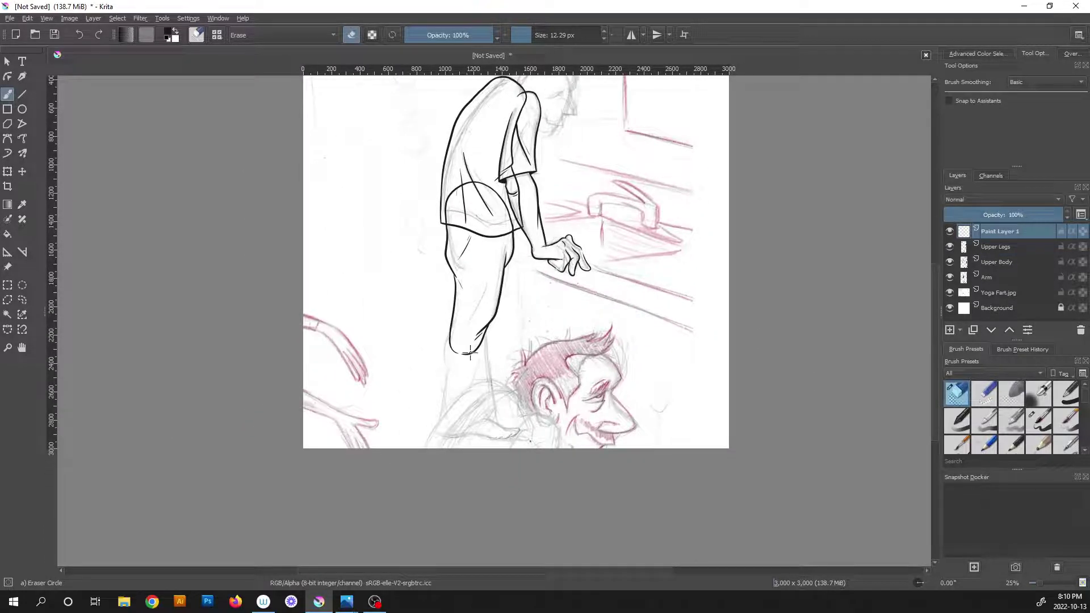
pyautogui.press('+')
pyautogui.press('+')
pyautogui.press('+')
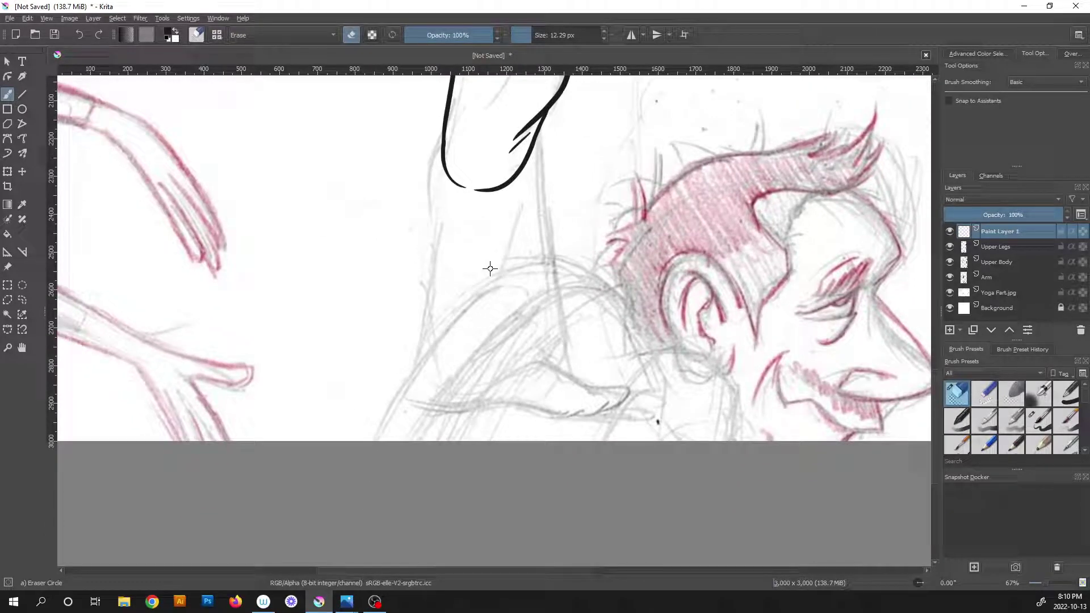
pyautogui.scroll(5, 537, 190)
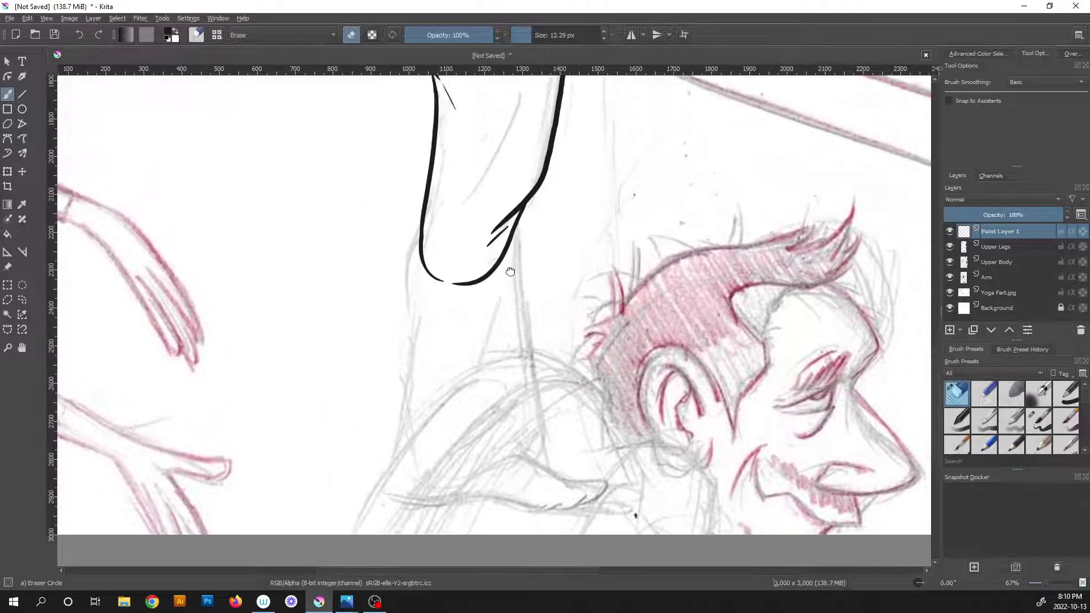
pyautogui.press('/')
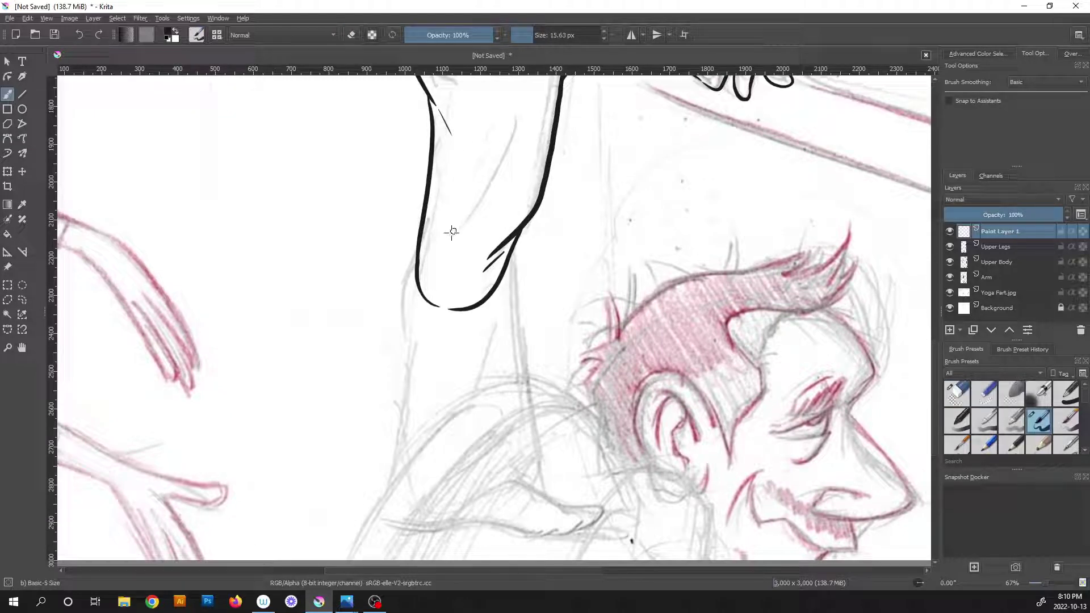
pyautogui.moveTo(446, 236); pyautogui.dragTo(461, 230)
pyautogui.moveTo(509, 257); pyautogui.dragTo(529, 439)
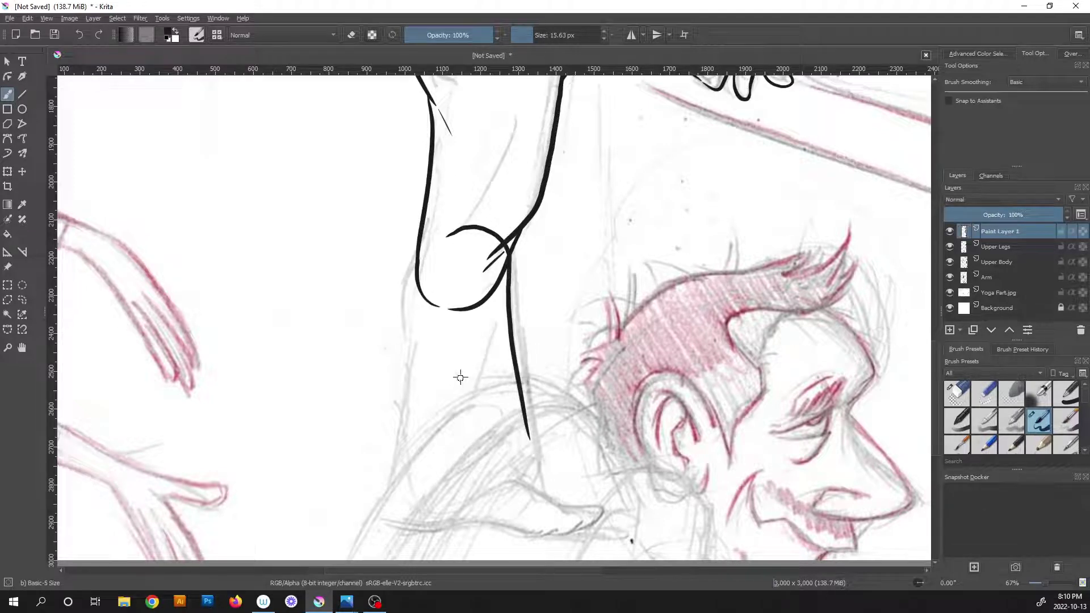
# Extend the rounded knee top into the lower leg's back contour, curving down the calf toward the heel.
pyautogui.moveTo(461, 377); pyautogui.dragTo(516, 300)
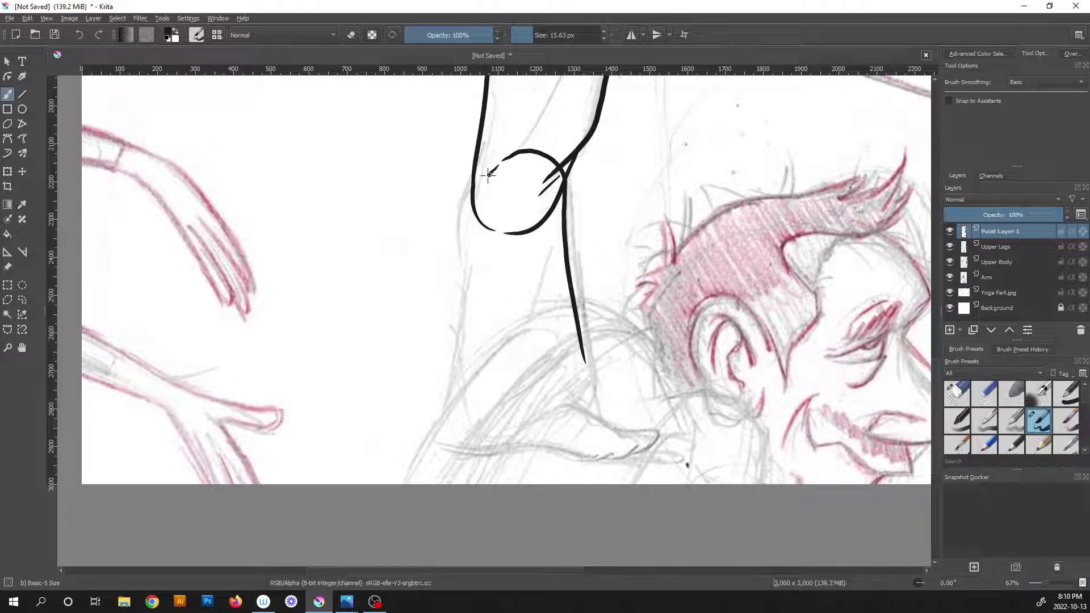
pyautogui.moveTo(480, 189)
pyautogui.mouseDown()
pyautogui.moveTo(461, 353)
pyautogui.moveTo(436, 443)
pyautogui.mouseUp()
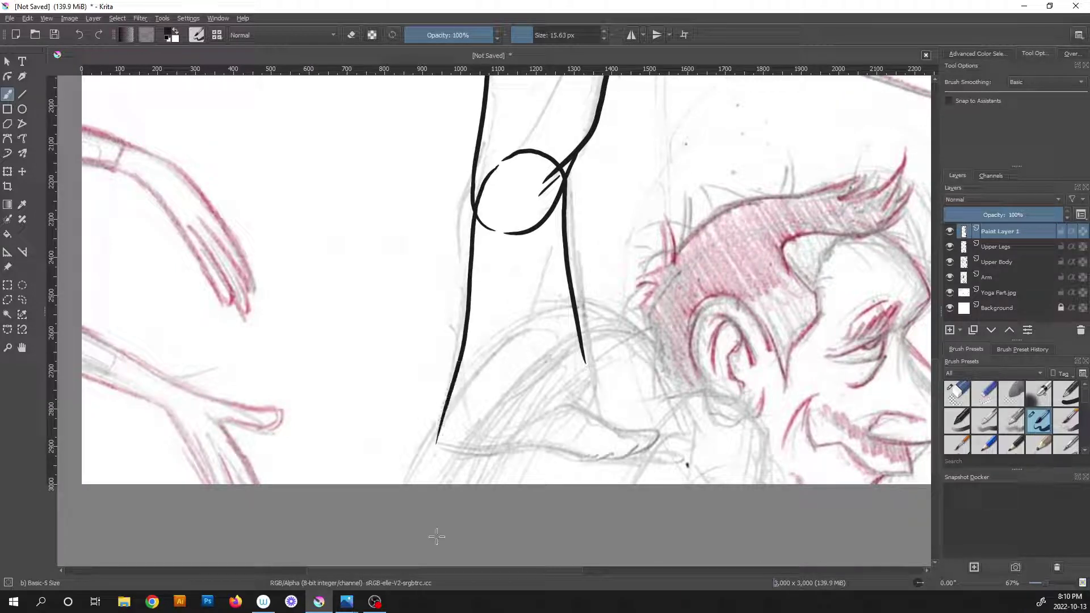
pyautogui.scroll(2, 619, 395)
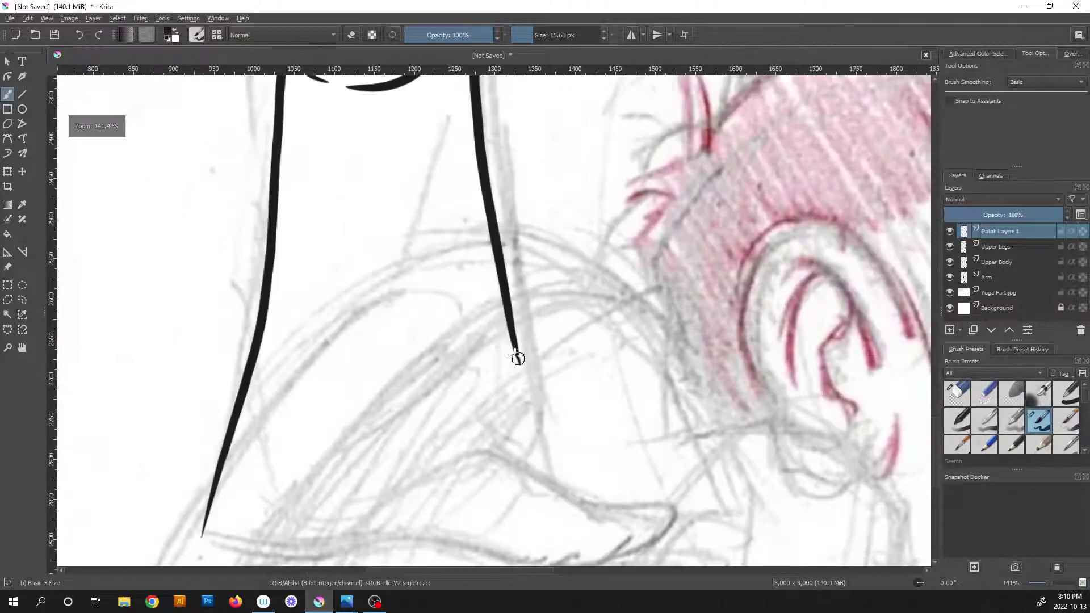
# Ink the trouser cuff with its front fold, closed hem and sharpened heel corner, plus a curved crease down the lower leg.
pyautogui.moveTo(507, 291)
pyautogui.mouseDown()
pyautogui.moveTo(520, 380)
pyautogui.moveTo(434, 441)
pyautogui.mouseUp()
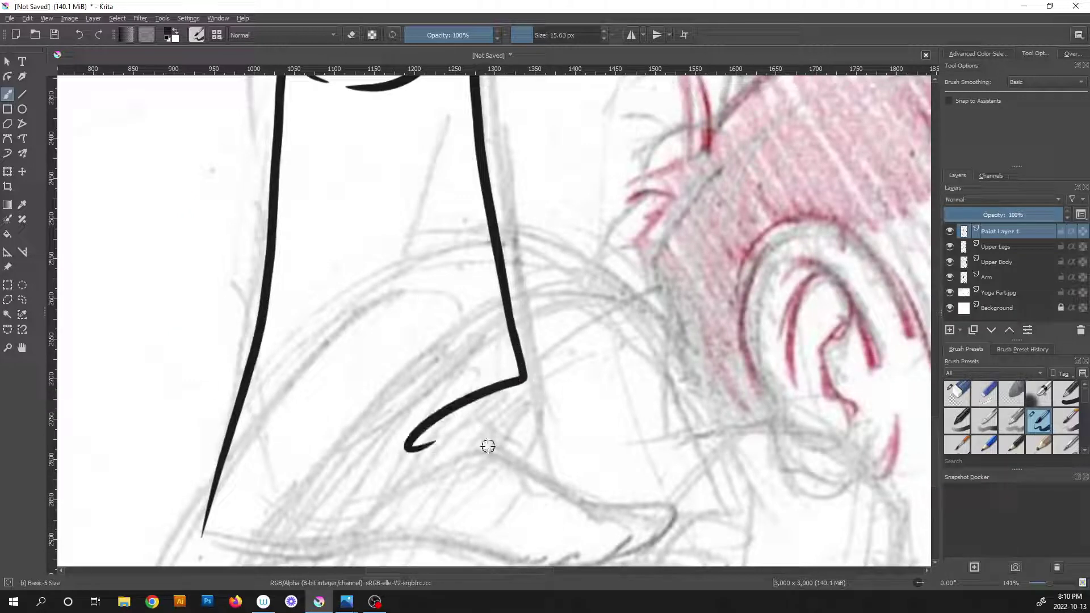
pyautogui.moveTo(514, 391)
pyautogui.mouseDown()
pyautogui.moveTo(541, 451)
pyautogui.moveTo(485, 465)
pyautogui.moveTo(298, 576)
pyautogui.moveTo(336, 478)
pyautogui.moveTo(241, 455)
pyautogui.mouseUp()
pyautogui.scroll(2, 251, 449)
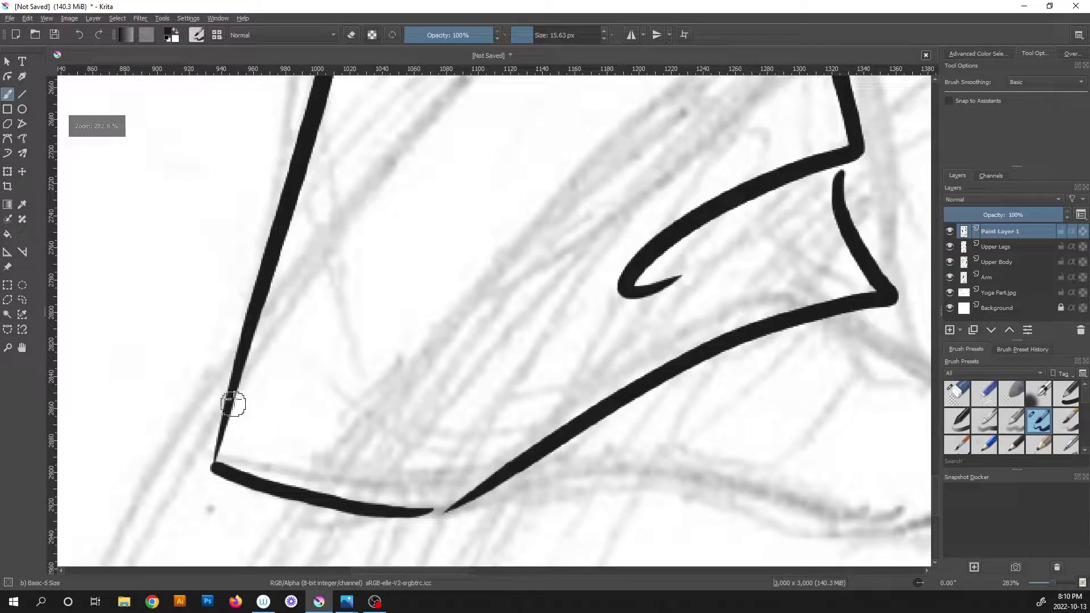
pyautogui.moveTo(225, 427); pyautogui.dragTo(214, 467)
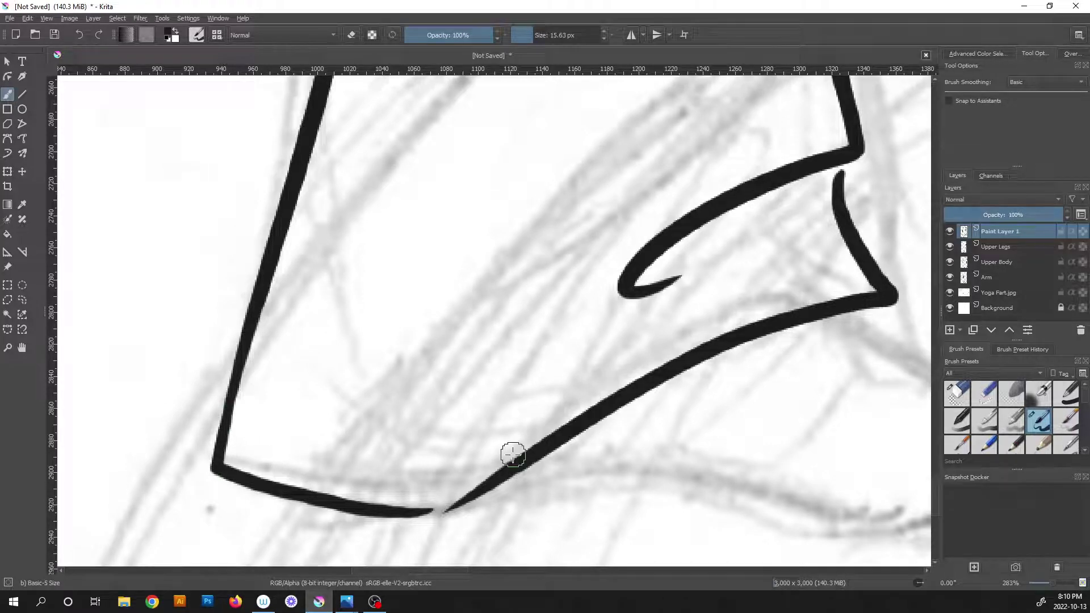
pyautogui.scroll(-5, 511, 455)
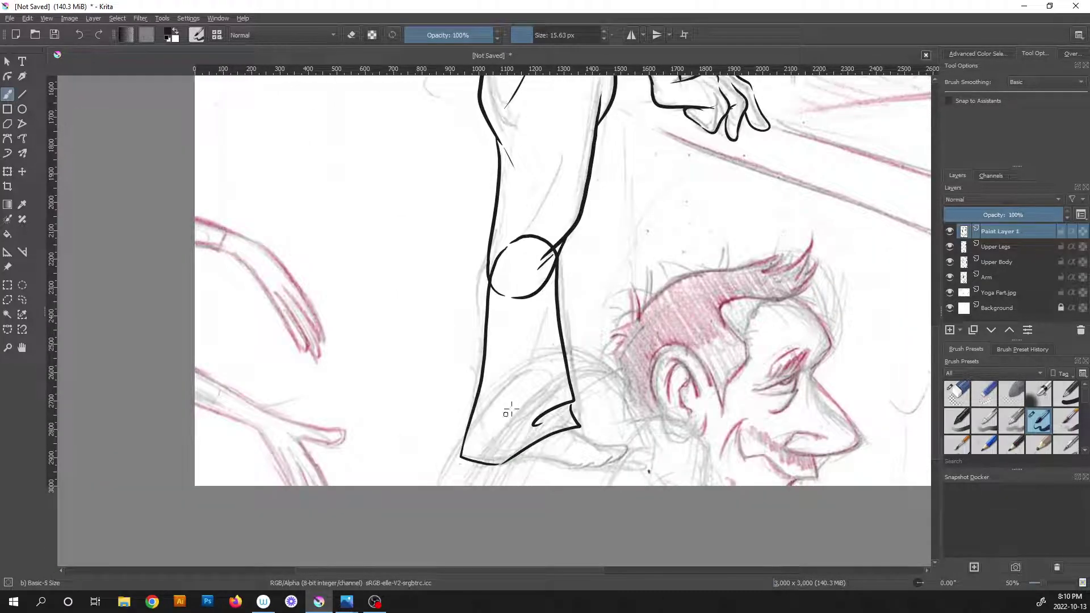
pyautogui.moveTo(501, 413)
pyautogui.mouseDown()
pyautogui.moveTo(543, 309)
pyautogui.moveTo(498, 367)
pyautogui.mouseUp()
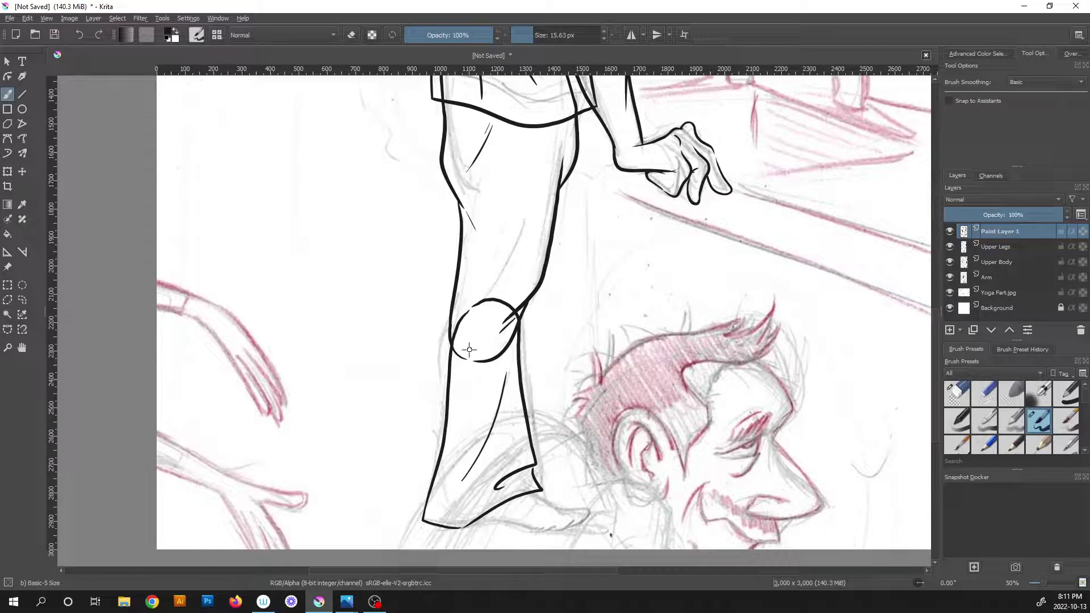
pyautogui.scroll(3, 469, 349)
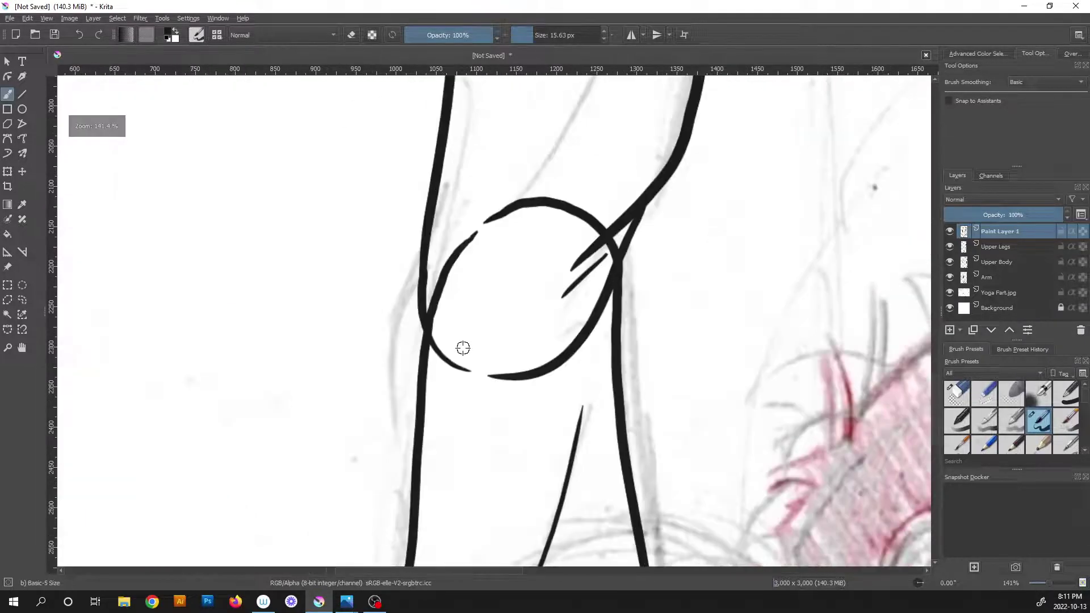
pyautogui.moveTo(476, 219)
pyautogui.mouseDown()
pyautogui.moveTo(432, 263)
pyautogui.moveTo(400, 333)
pyautogui.moveTo(403, 492)
pyautogui.mouseUp()
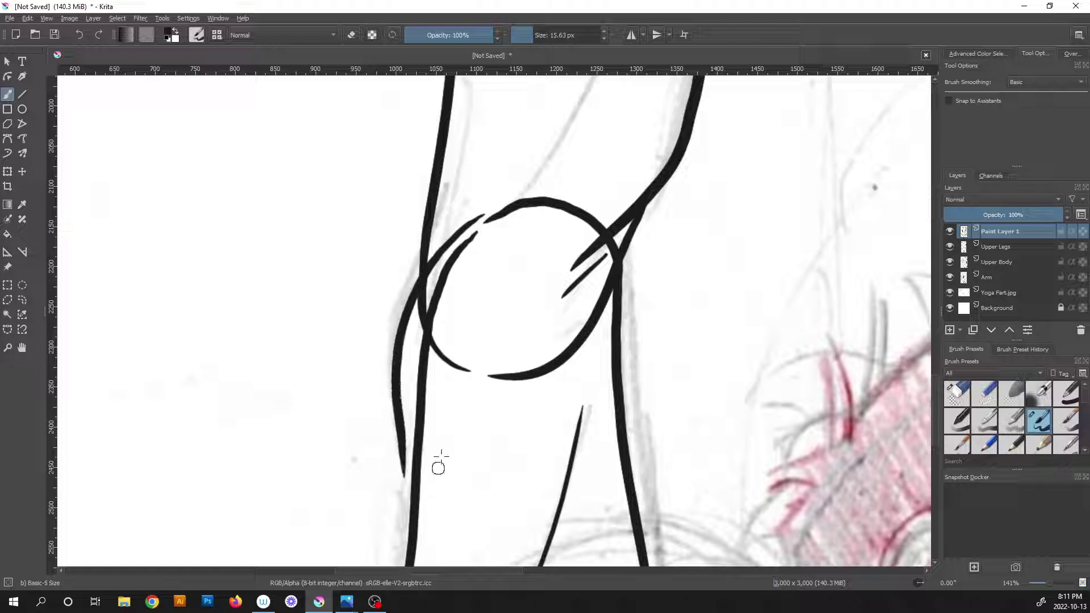
pyautogui.scroll(-5, 446, 457)
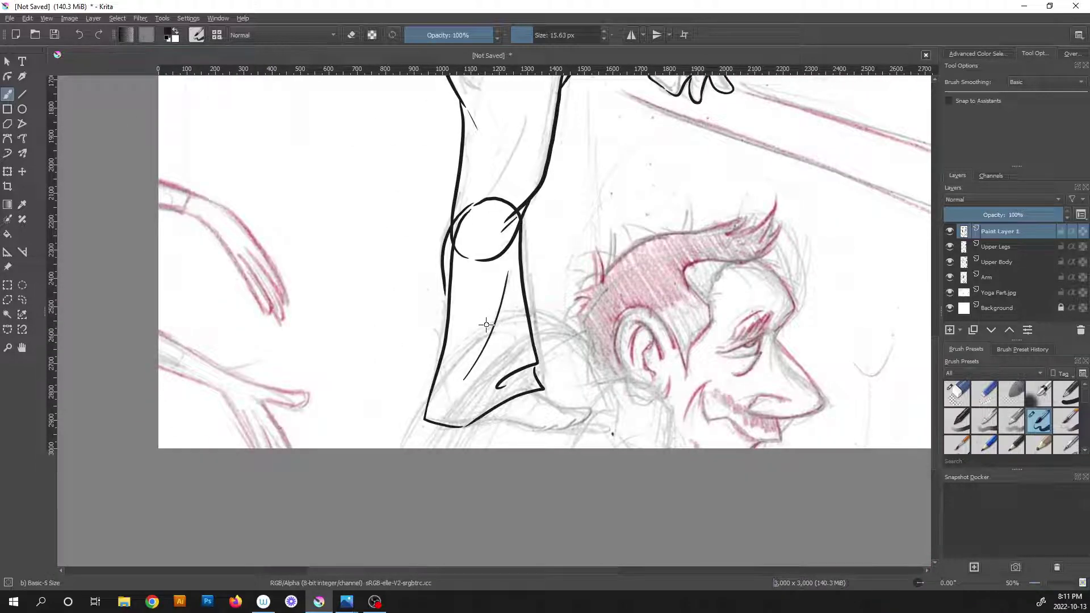
pyautogui.hotkey('ctrl', 'z')
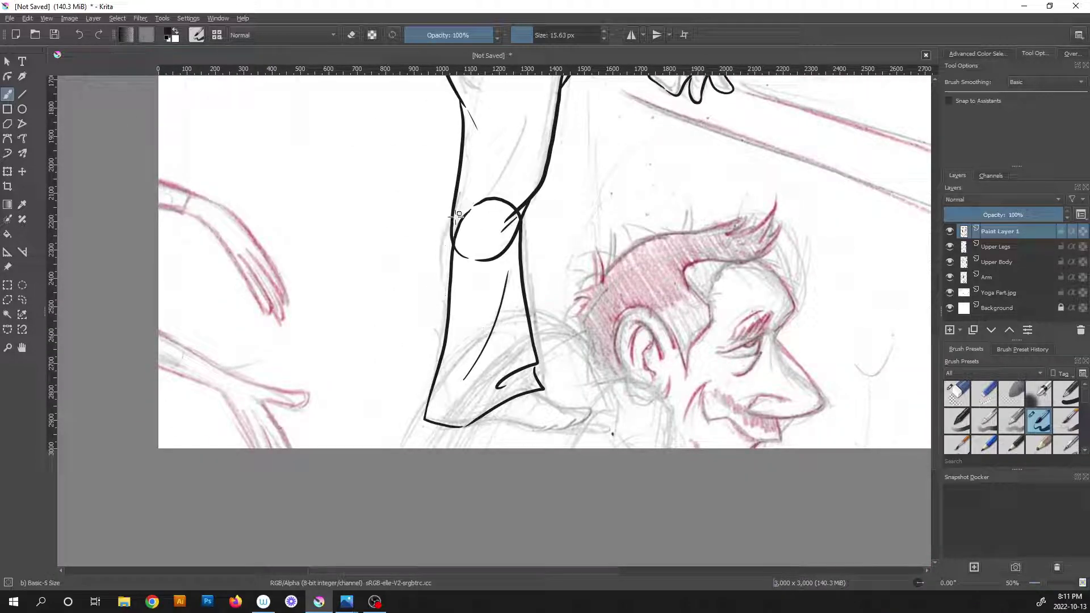
pyautogui.scroll(5, 459, 215)
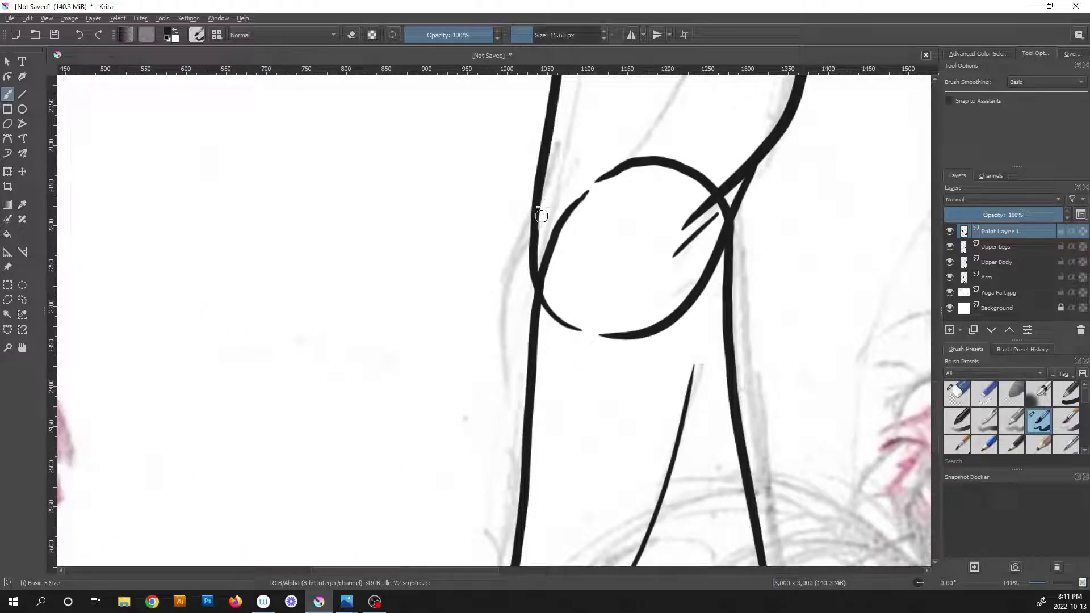
pyautogui.moveTo(560, 132); pyautogui.dragTo(541, 244)
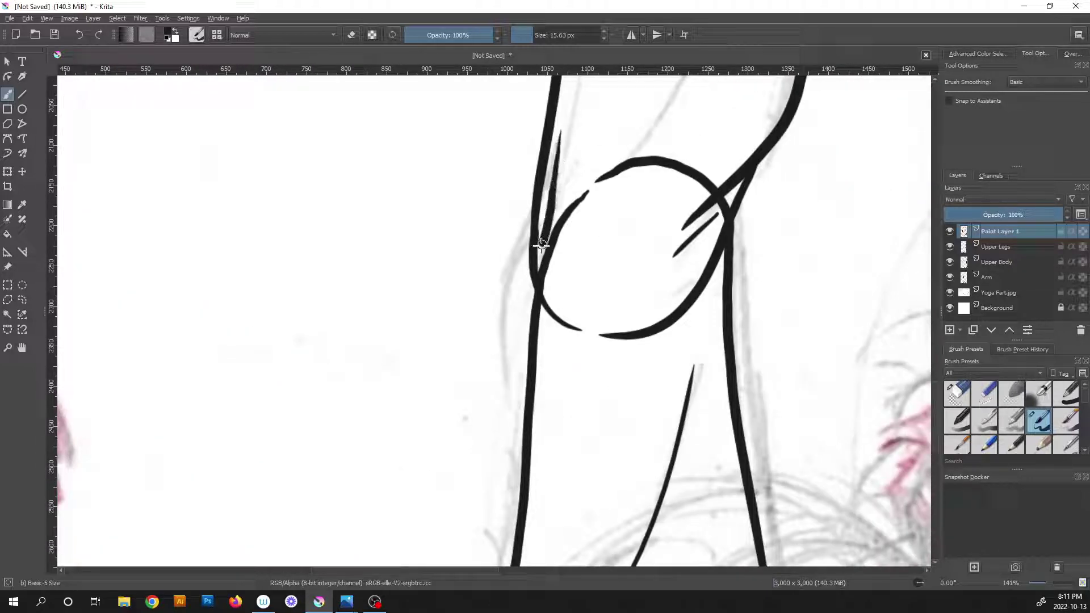
pyautogui.hotkey('ctrl', 'z')
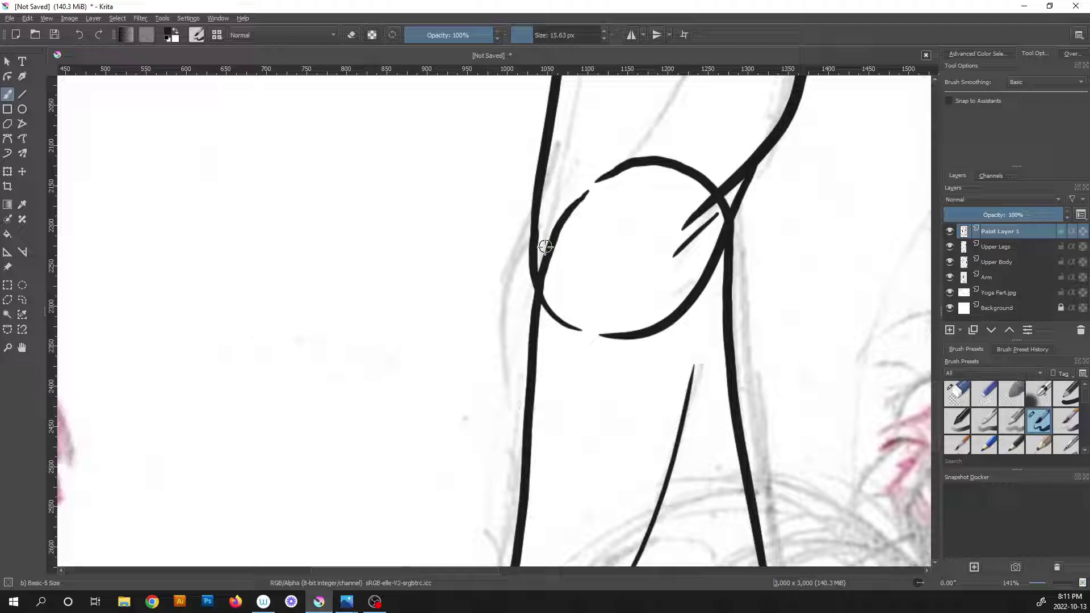
# Ink a bulging calf contour from behind the knee into the existing back line, and erase most of the old straight contour inside it.
pyautogui.moveTo(559, 139)
pyautogui.mouseDown()
pyautogui.moveTo(509, 306)
pyautogui.moveTo(521, 494)
pyautogui.mouseUp()
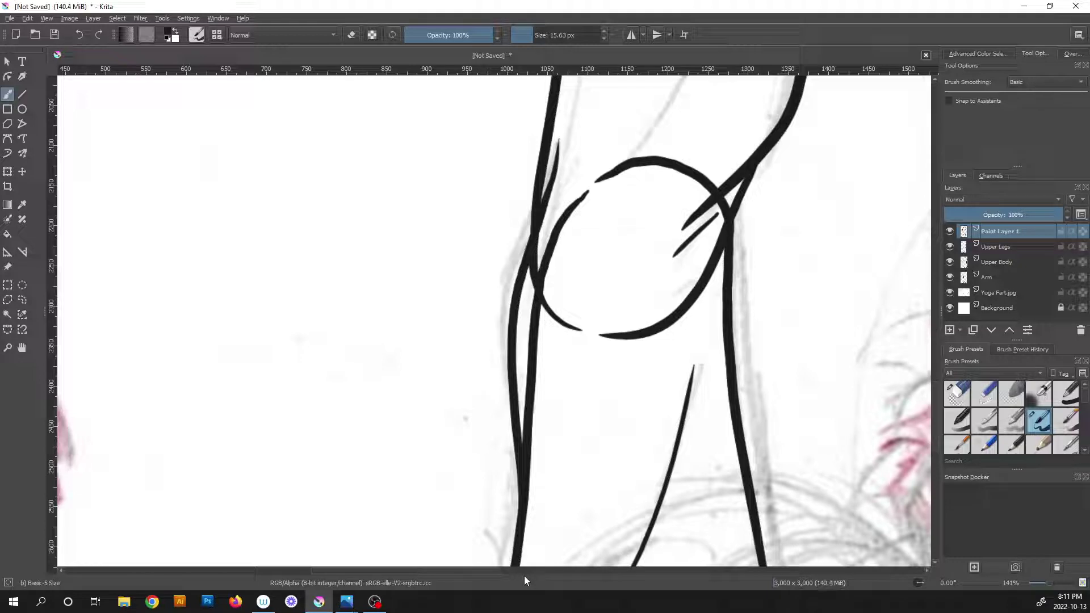
pyautogui.press('/')
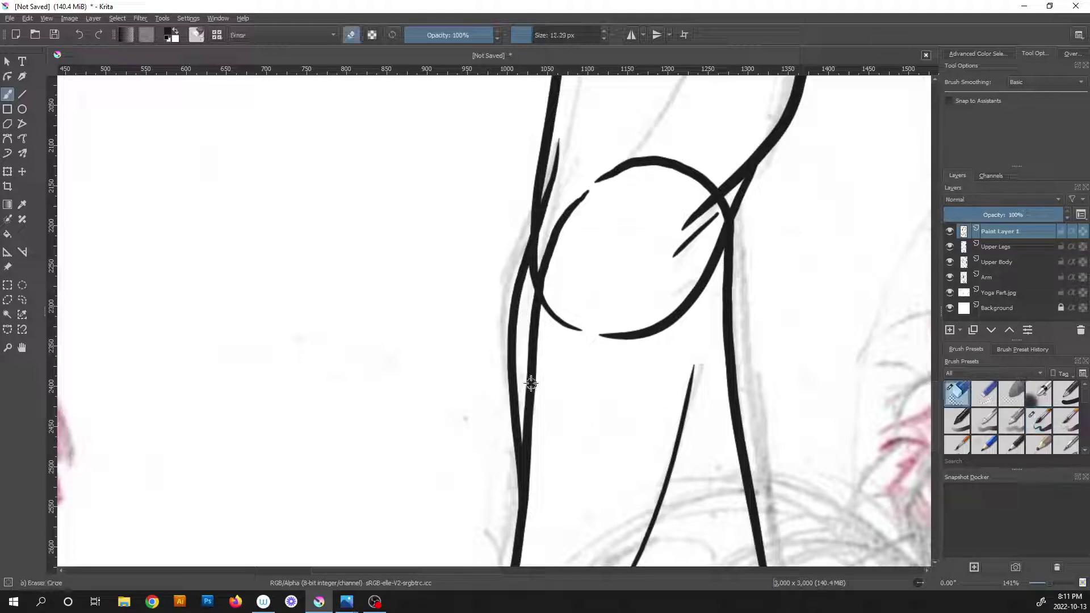
pyautogui.moveTo(531, 372); pyautogui.dragTo(533, 449)
pyautogui.moveTo(529, 391); pyautogui.dragTo(533, 465)
pyautogui.moveTo(528, 410)
pyautogui.mouseDown()
pyautogui.moveTo(528, 493)
pyautogui.moveTo(527, 341)
pyautogui.moveTo(530, 356)
pyautogui.mouseUp()
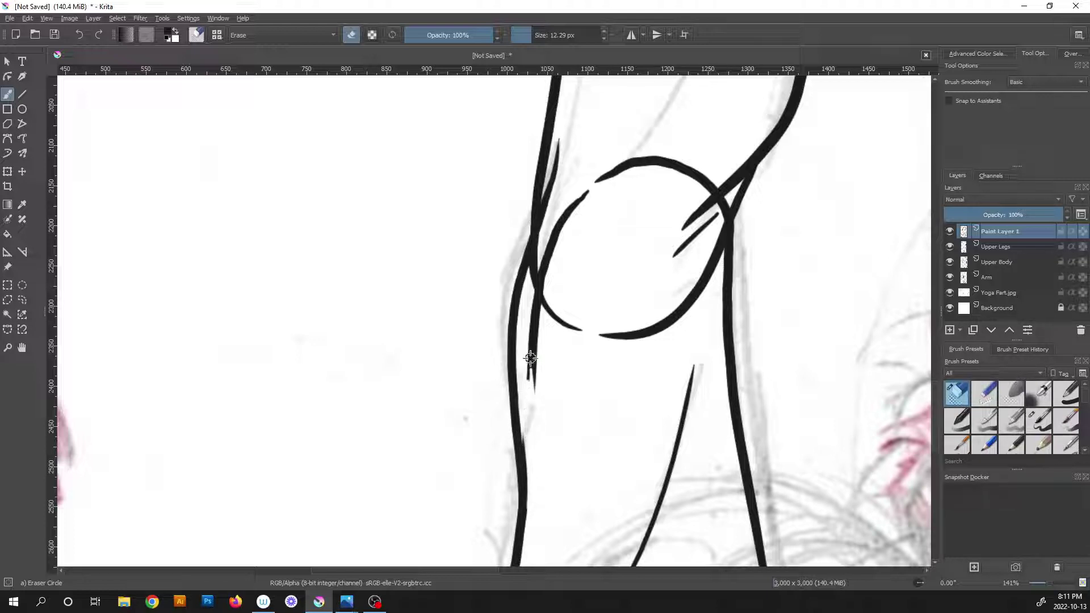
pyautogui.press('/')
# Lasso and delete the leftover old contour and the back half of the lower leg's rounded knee top, then clear the selection.
pyautogui.click(26, 299)
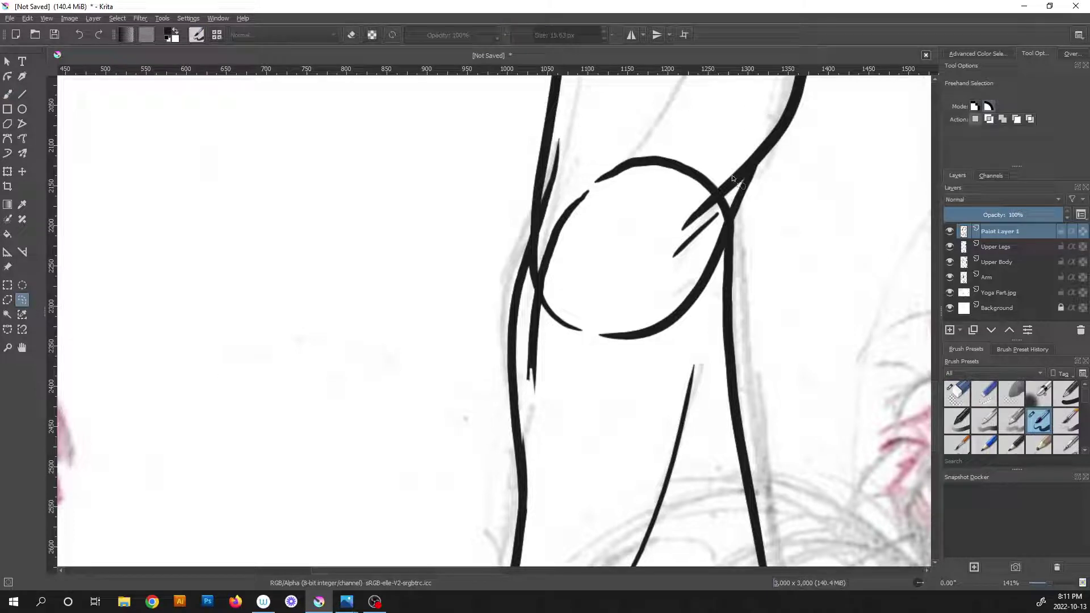
pyautogui.moveTo(636, 135)
pyautogui.mouseDown()
pyautogui.moveTo(656, 158)
pyautogui.moveTo(637, 310)
pyautogui.moveTo(582, 413)
pyautogui.moveTo(543, 427)
pyautogui.moveTo(525, 390)
pyautogui.mouseUp()
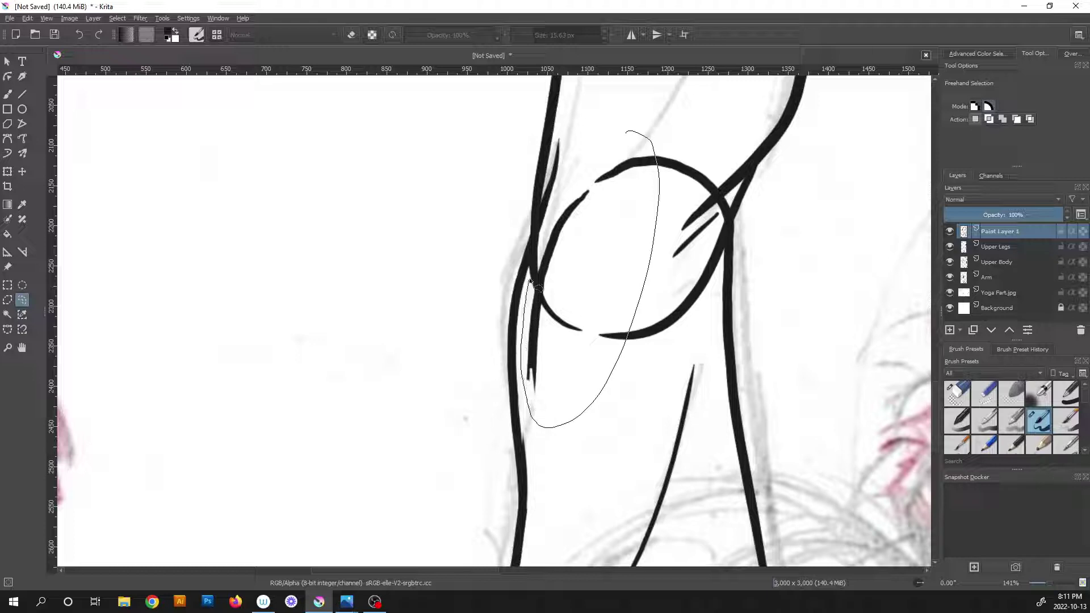
pyautogui.moveTo(529, 280); pyautogui.dragTo(608, 120)
pyautogui.press('Delete')
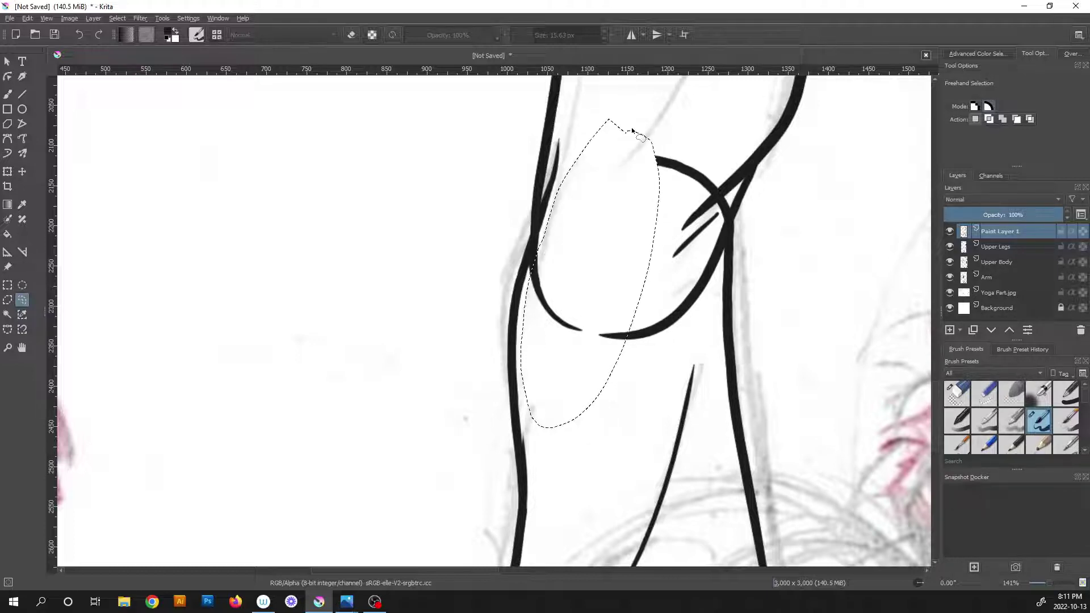
pyautogui.hotkey('ctrl', 'shift', 'a')
# Ink a new arc joining the calf contour behind the knee to the cut end of the lower leg's rounded top.
pyautogui.press('6')
pyautogui.press('6')
pyautogui.press('6')
pyautogui.press('6')
pyautogui.press('6')
pyautogui.press('6')
pyautogui.press('6')
pyautogui.press('6')
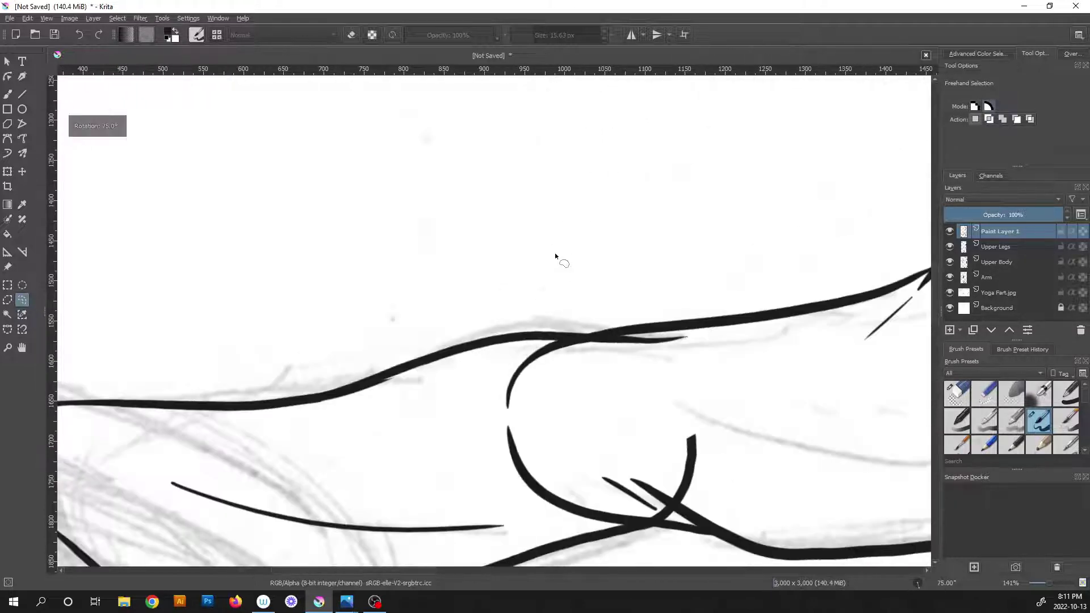
pyautogui.moveTo(556, 440); pyautogui.dragTo(556, 256)
pyautogui.scroll(2, 582, 283)
pyautogui.press('b')
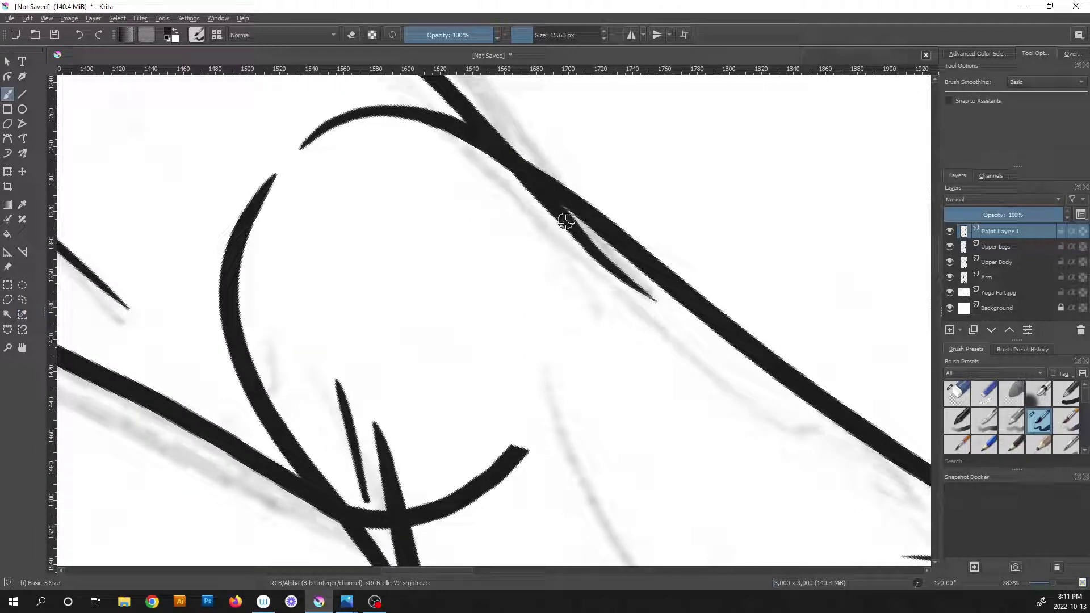
pyautogui.moveTo(563, 216)
pyautogui.mouseDown()
pyautogui.moveTo(586, 272)
pyautogui.moveTo(587, 336)
pyautogui.moveTo(564, 400)
pyautogui.moveTo(500, 470)
pyautogui.mouseUp()
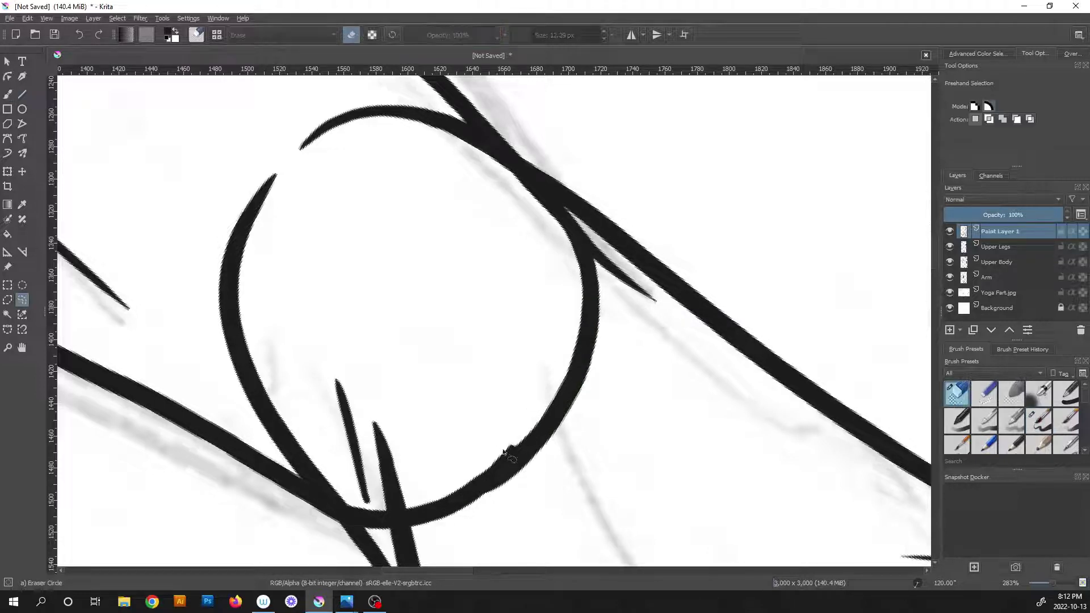
# Erase the bumps where the new arc meets the old one so the lower leg's rounded knee top runs smoothly.
pyautogui.moveTo(473, 473); pyautogui.dragTo(528, 411)
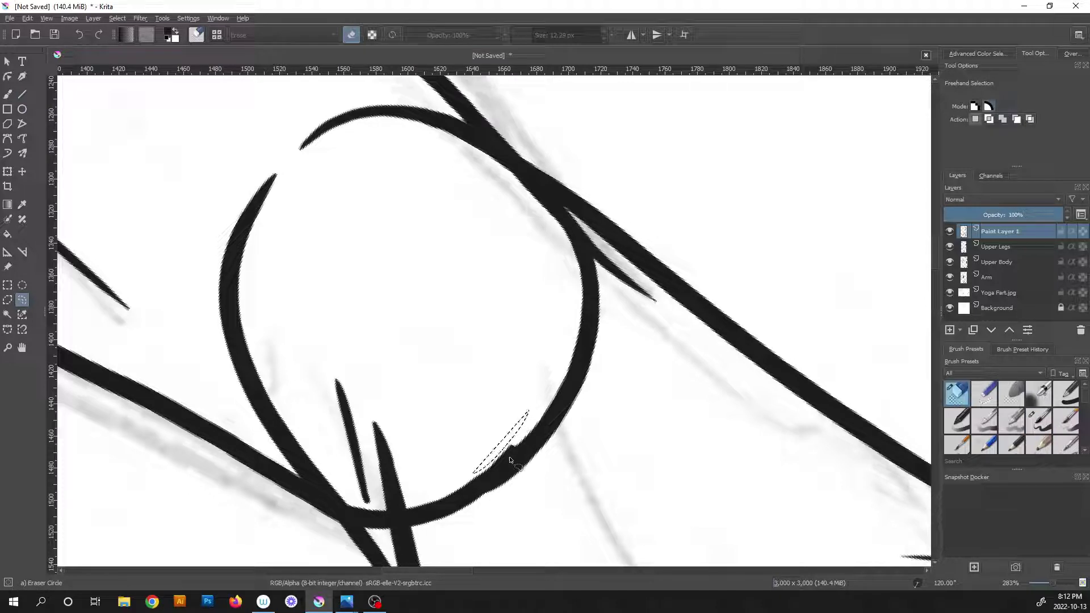
pyautogui.hotkey('ctrl', 'shift', 'a')
pyautogui.press('b')
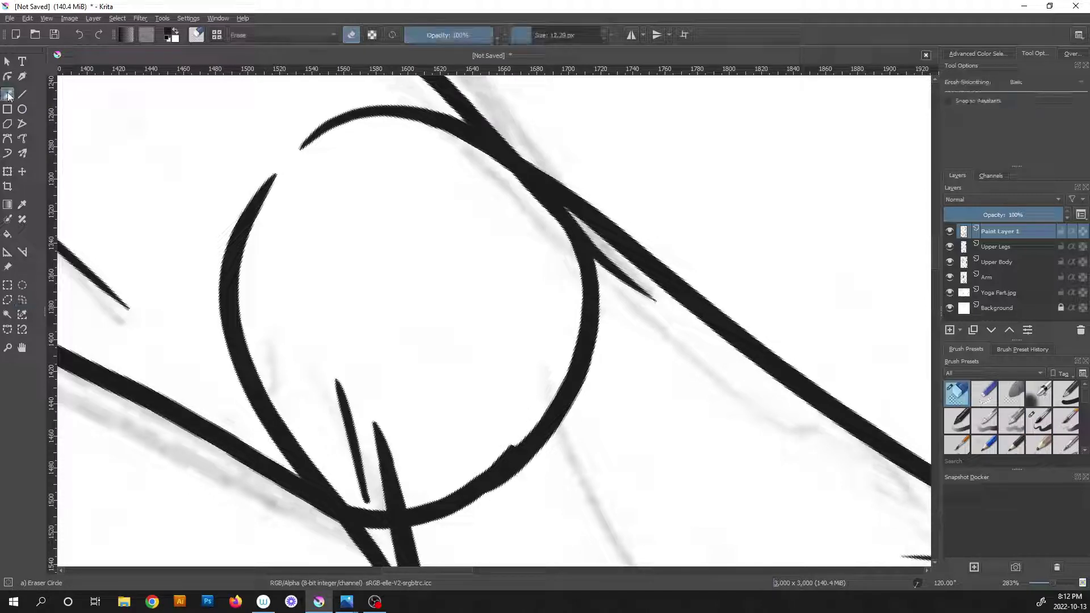
pyautogui.moveTo(499, 450); pyautogui.dragTo(518, 439)
pyautogui.moveTo(487, 467)
pyautogui.mouseDown()
pyautogui.moveTo(516, 432)
pyautogui.moveTo(442, 490)
pyautogui.mouseUp()
pyautogui.scroll(-6, 524, 409)
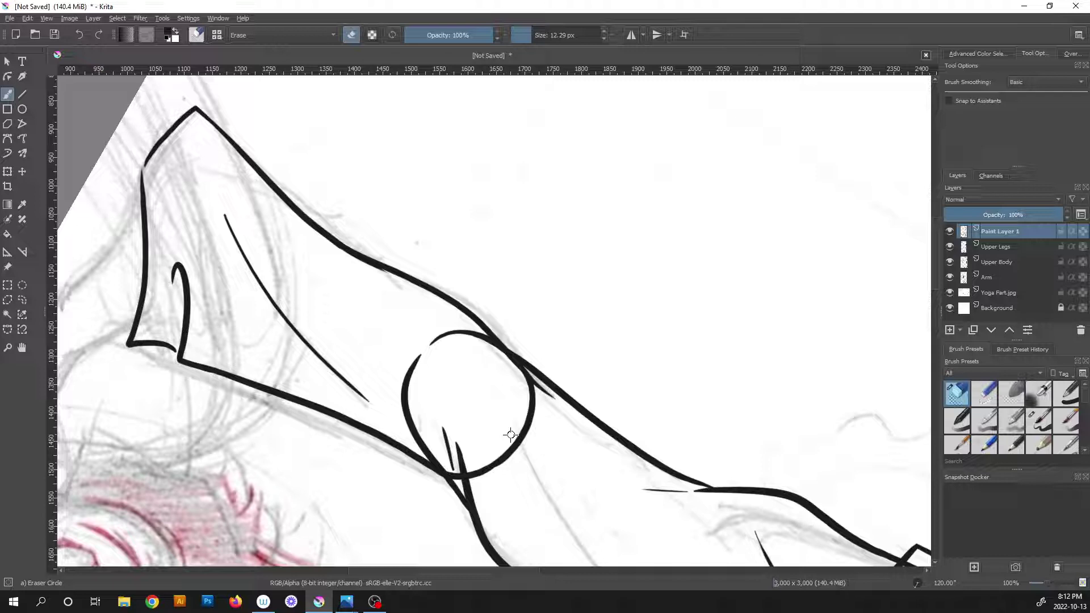
pyautogui.scroll(2, 461, 413)
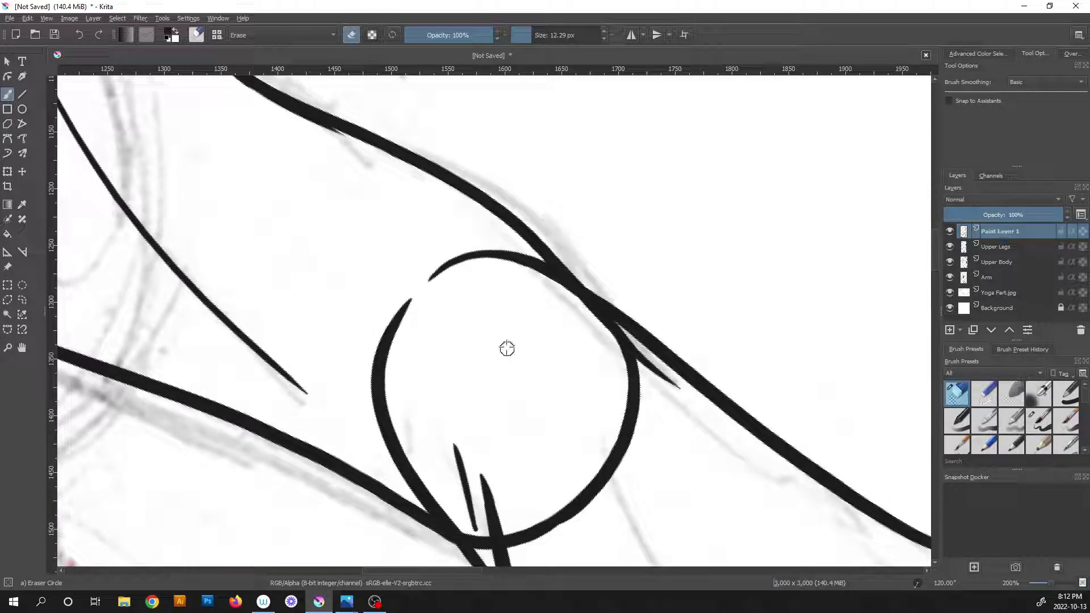
pyautogui.scroll(-1, 506, 346)
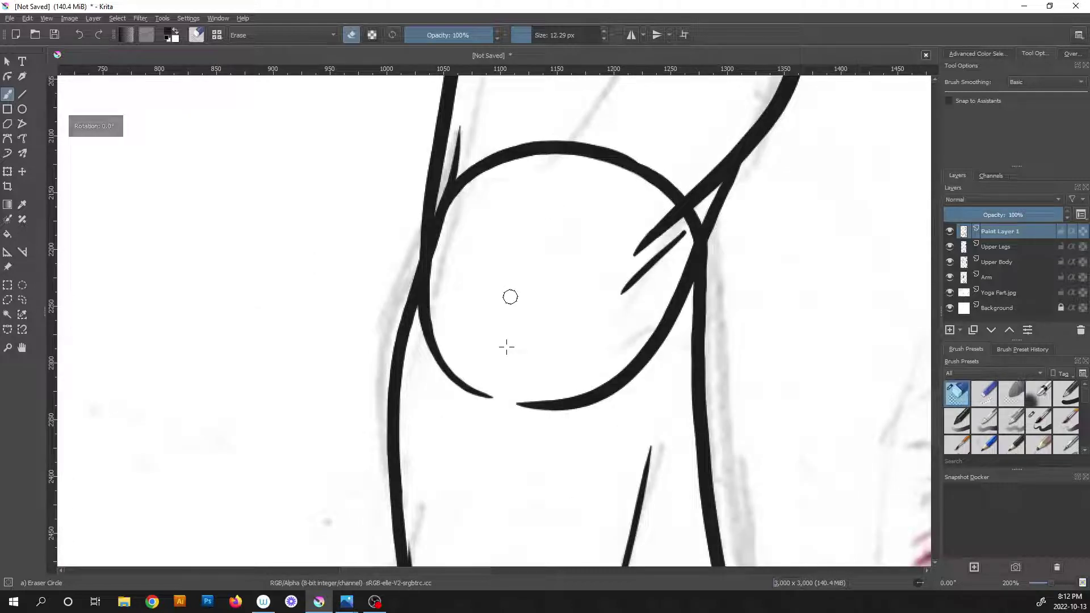
pyautogui.scroll(-3, 590, 329)
pyautogui.scroll(-1, 609, 492)
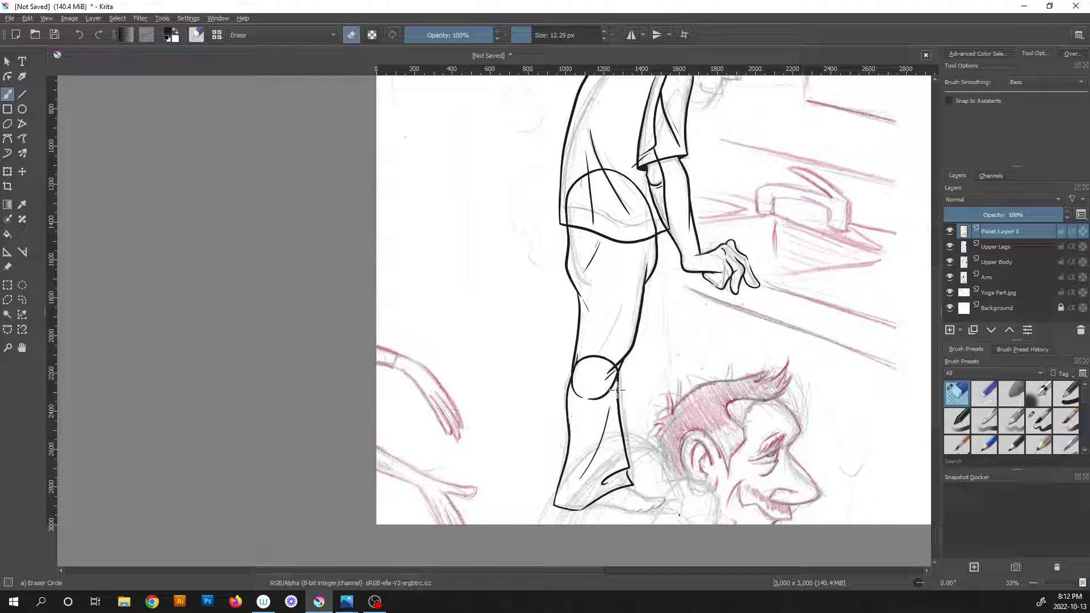
# On the Upper Legs layer, erase the upper leg's rounded lower end where it overlaps the lower leg inside the knee.
pyautogui.scroll(3, 590, 361)
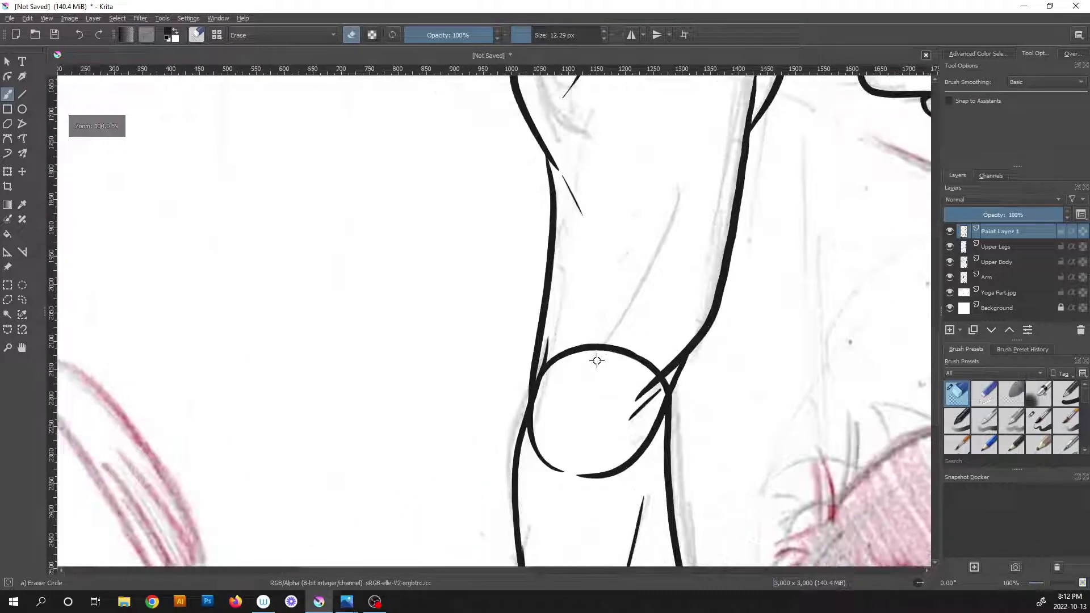
pyautogui.press('/')
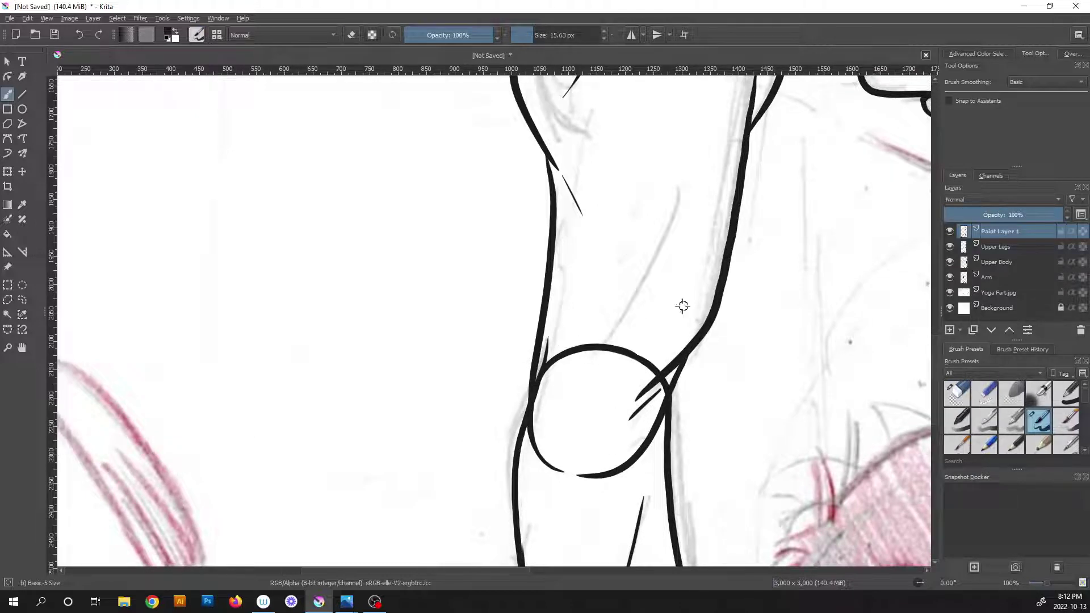
pyautogui.moveTo(703, 397); pyautogui.dragTo(772, 315)
pyautogui.scroll(2, 740, 338)
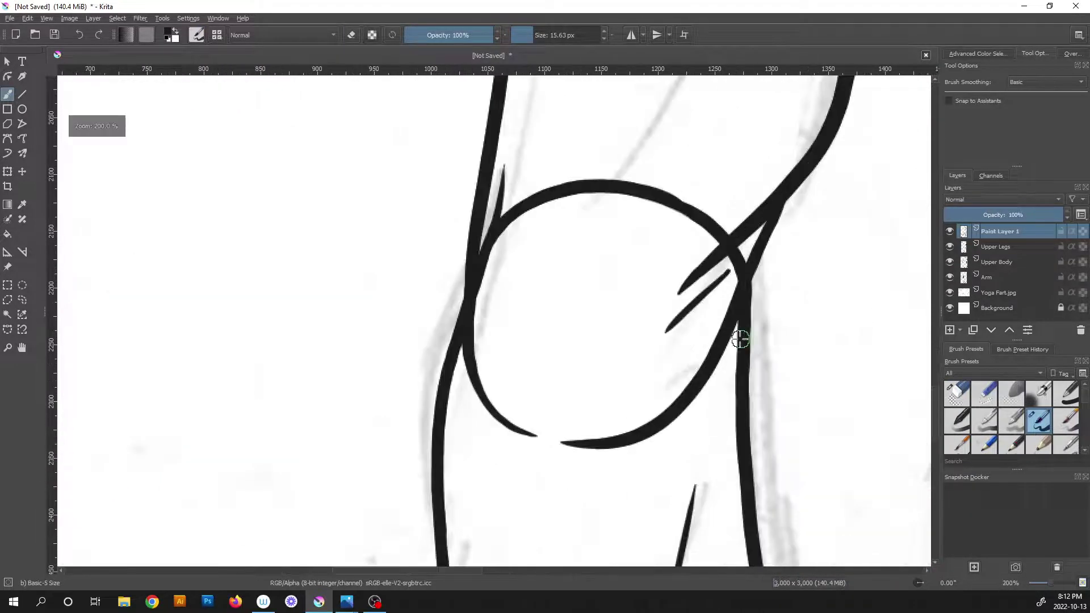
pyautogui.press('/')
pyautogui.click(992, 250)
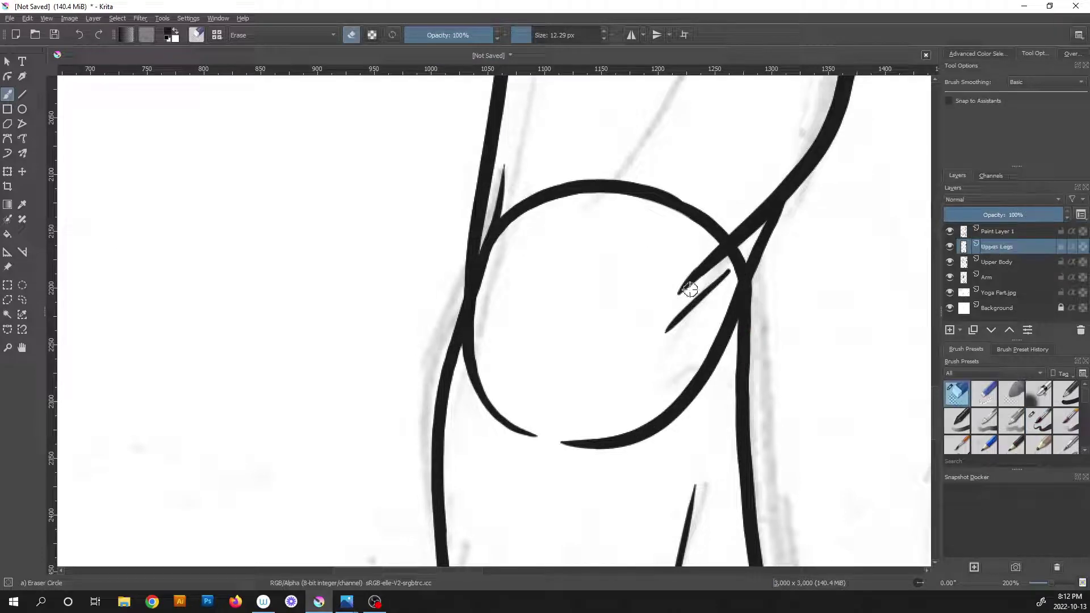
pyautogui.moveTo(718, 328)
pyautogui.mouseDown()
pyautogui.moveTo(684, 412)
pyautogui.moveTo(730, 282)
pyautogui.moveTo(694, 395)
pyautogui.moveTo(703, 358)
pyautogui.moveTo(635, 447)
pyautogui.moveTo(648, 405)
pyautogui.moveTo(608, 443)
pyautogui.moveTo(598, 430)
pyautogui.moveTo(557, 451)
pyautogui.mouseUp()
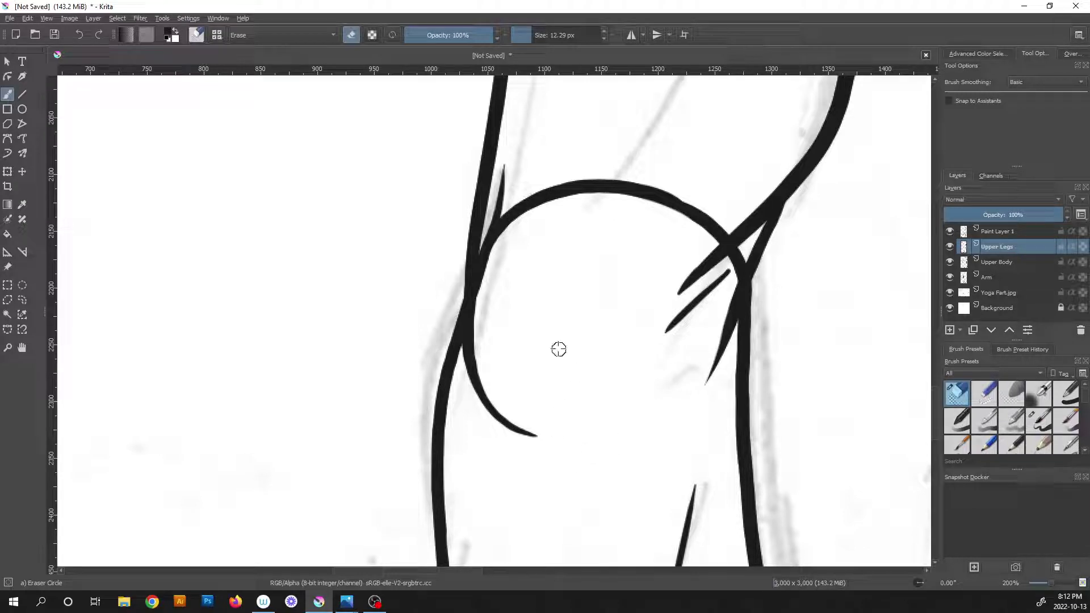
pyautogui.moveTo(470, 324)
pyautogui.mouseDown()
pyautogui.moveTo(489, 275)
pyautogui.moveTo(462, 377)
pyautogui.mouseUp()
pyautogui.moveTo(487, 280)
pyautogui.mouseDown()
pyautogui.moveTo(458, 393)
pyautogui.moveTo(466, 432)
pyautogui.moveTo(476, 388)
pyautogui.moveTo(515, 408)
pyautogui.mouseUp()
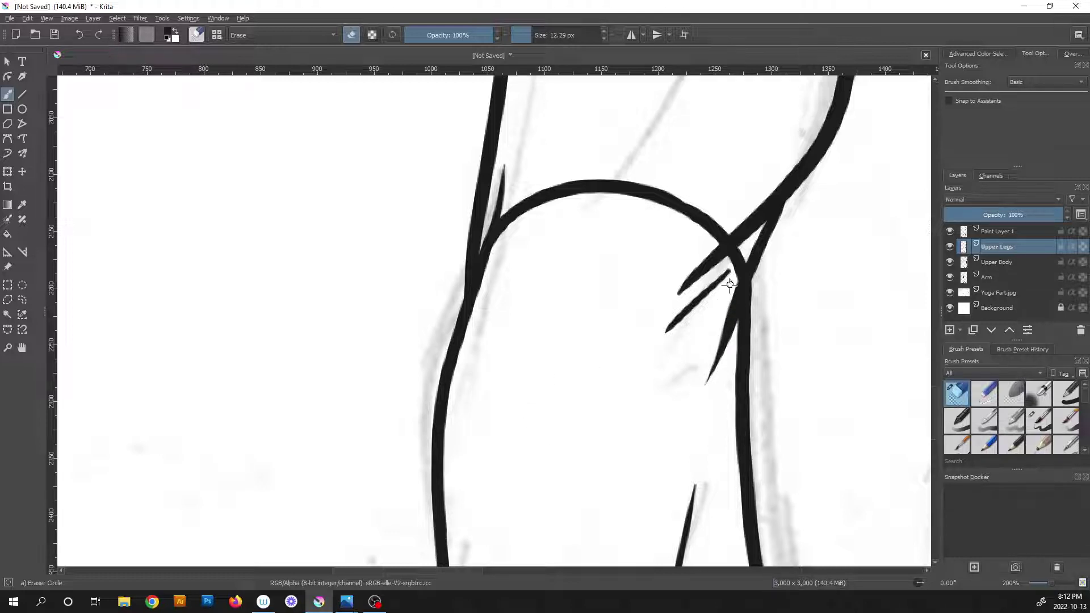
# Erase the lower short crease stroke inside the front of the knee and trim the one above it to a thinner tip.
pyautogui.moveTo(729, 286); pyautogui.dragTo(685, 402)
pyautogui.moveTo(728, 278); pyautogui.dragTo(679, 332)
pyautogui.moveTo(717, 283); pyautogui.dragTo(664, 342)
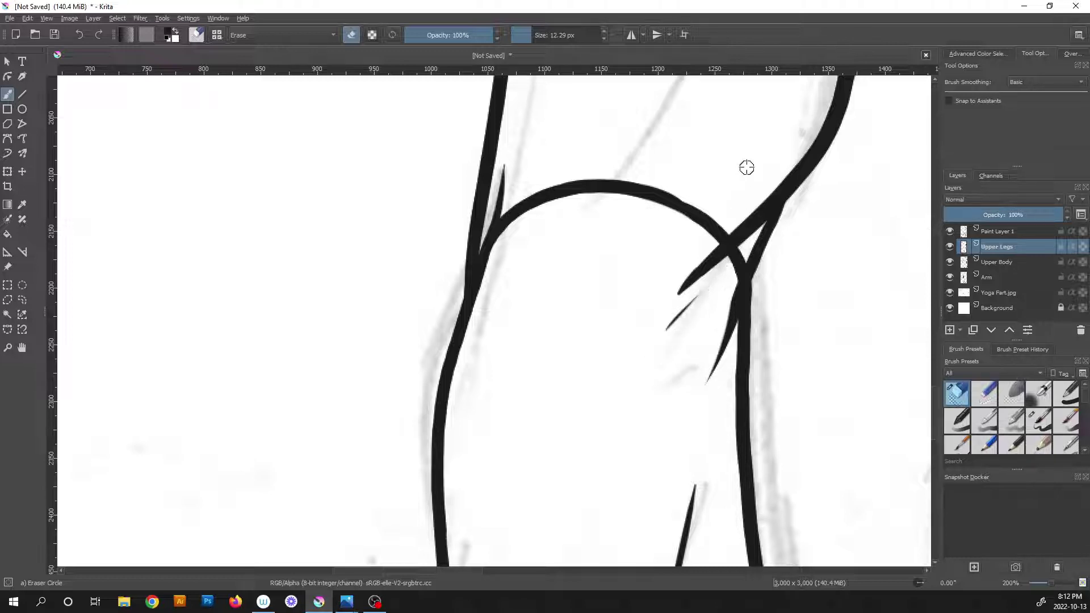
pyautogui.moveTo(780, 172); pyautogui.dragTo(669, 309)
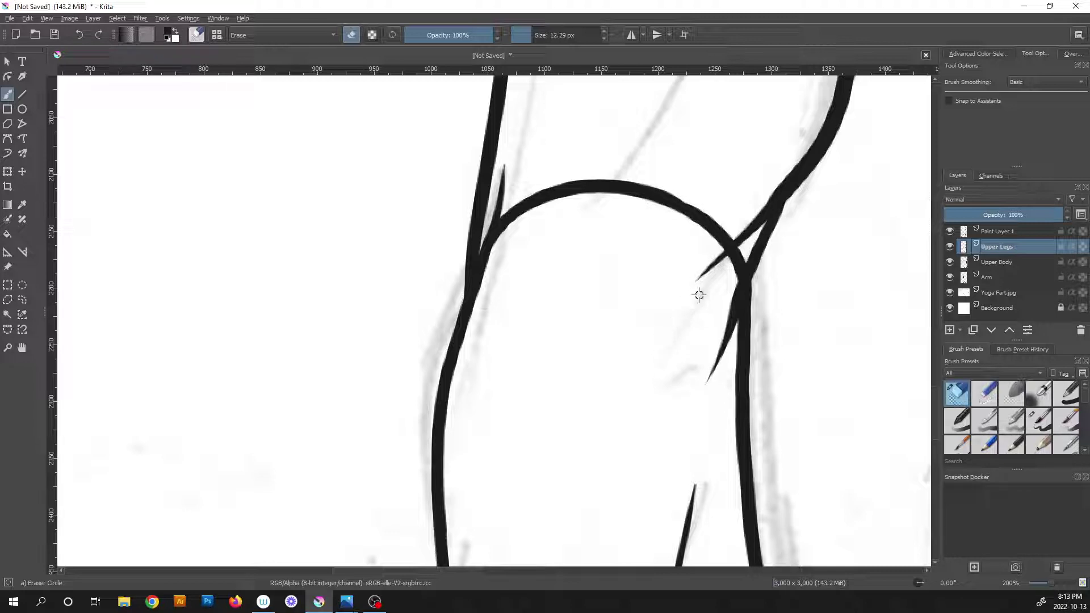
# On Paint Layer 1, ink the top contour of the foot from inside the trouser cuff down toward the toes.
pyautogui.scroll(-3, 659, 348)
pyautogui.scroll(-1, 634, 365)
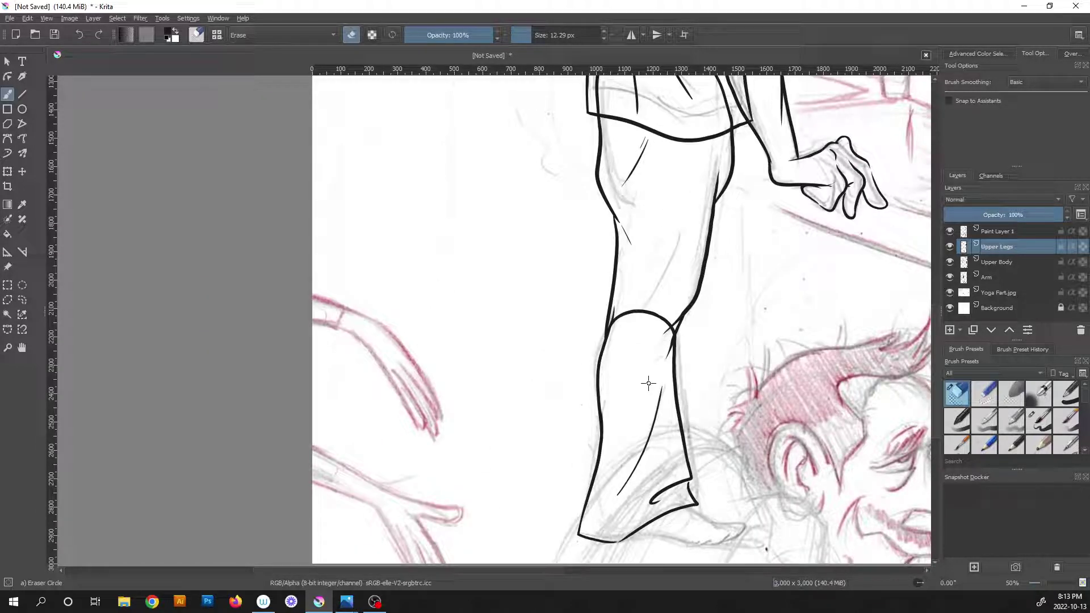
pyautogui.scroll(-1, 647, 372)
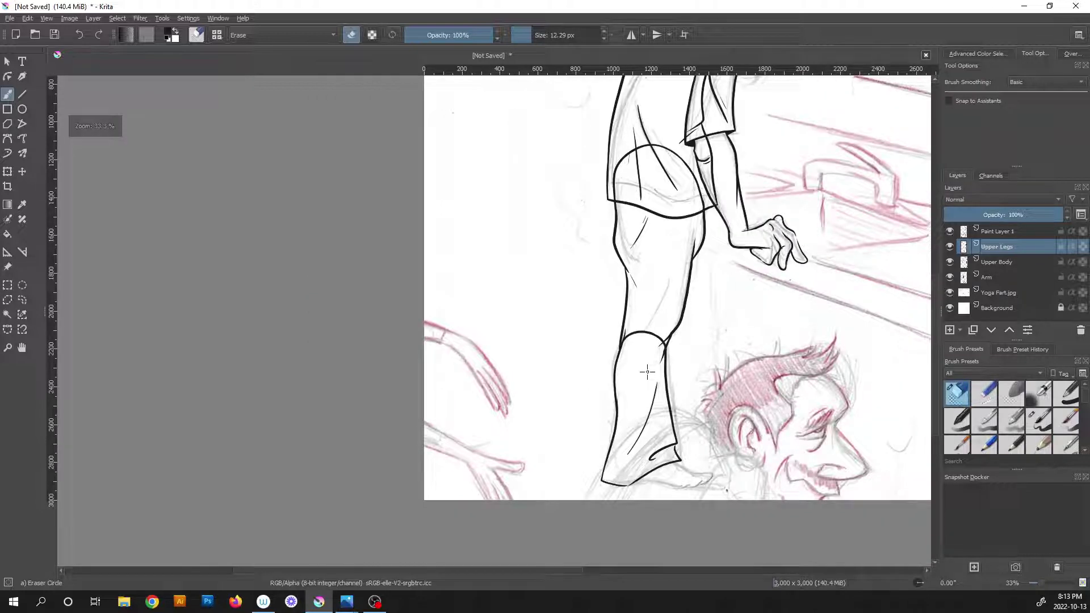
pyautogui.moveTo(660, 407); pyautogui.dragTo(520, 334)
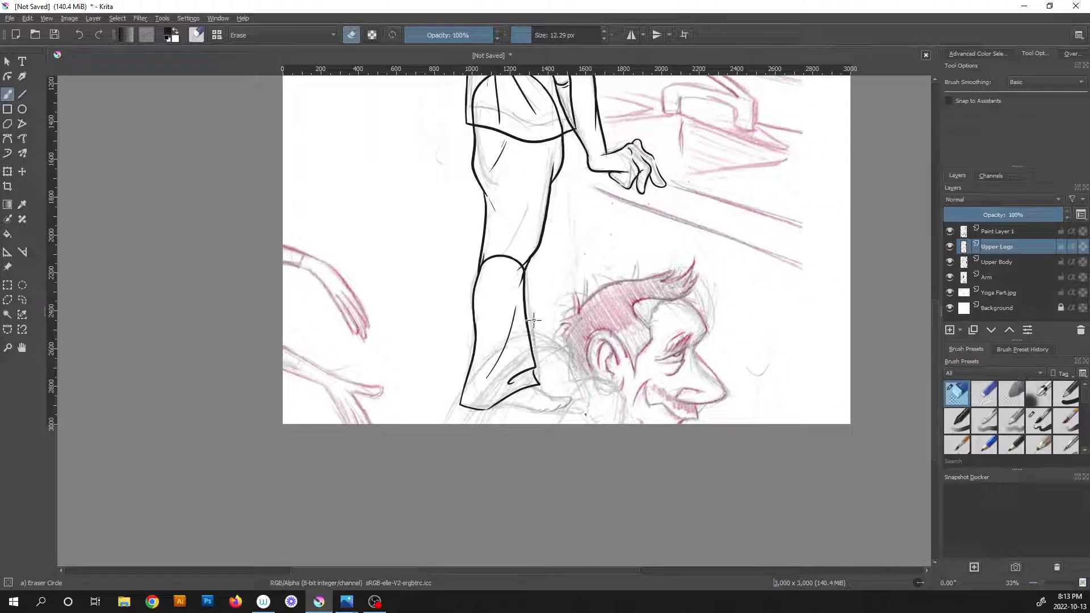
pyautogui.scroll(-2, 533, 321)
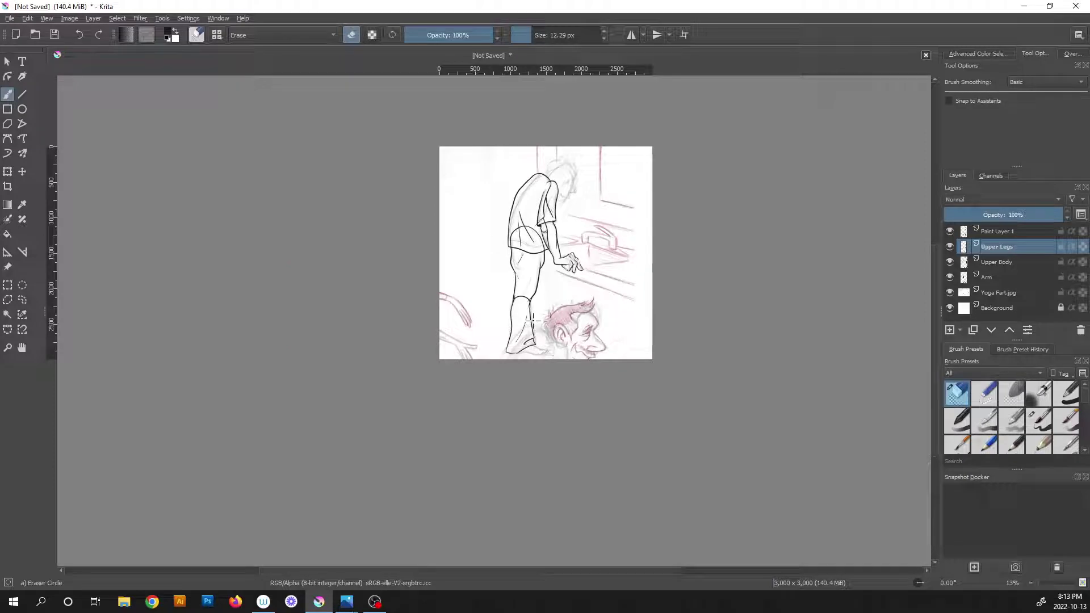
pyautogui.scroll(5, 533, 297)
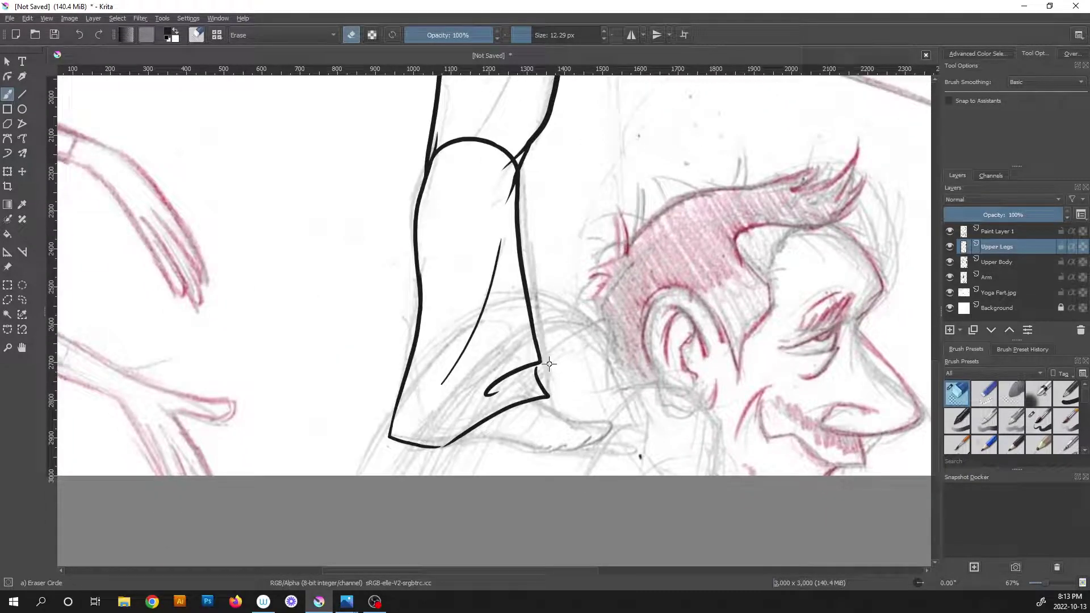
pyautogui.scroll(3, 548, 363)
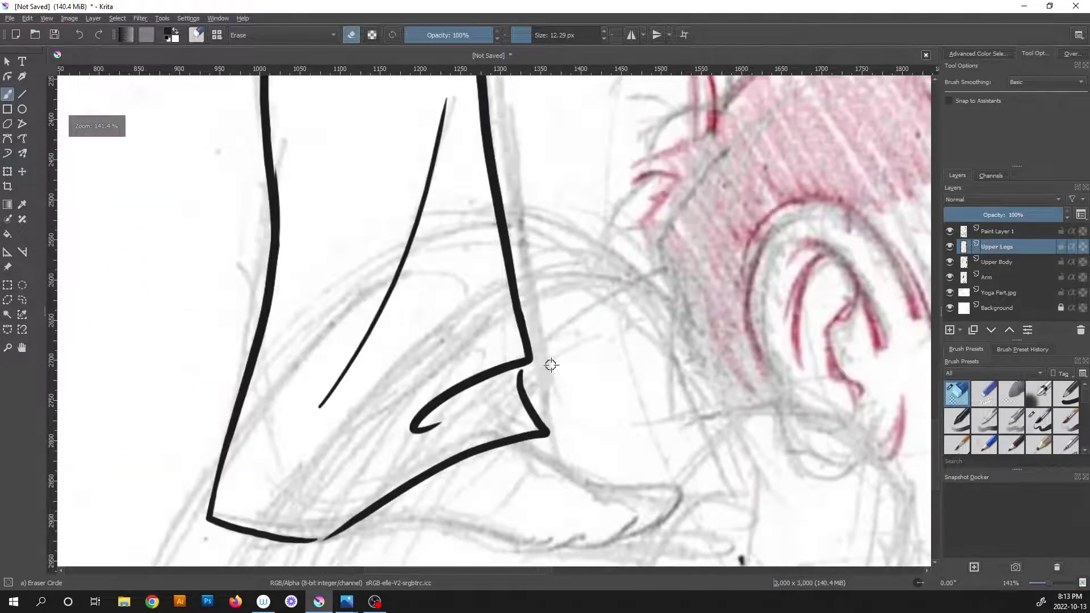
pyautogui.click(1014, 233)
pyautogui.scroll(-2, 538, 359)
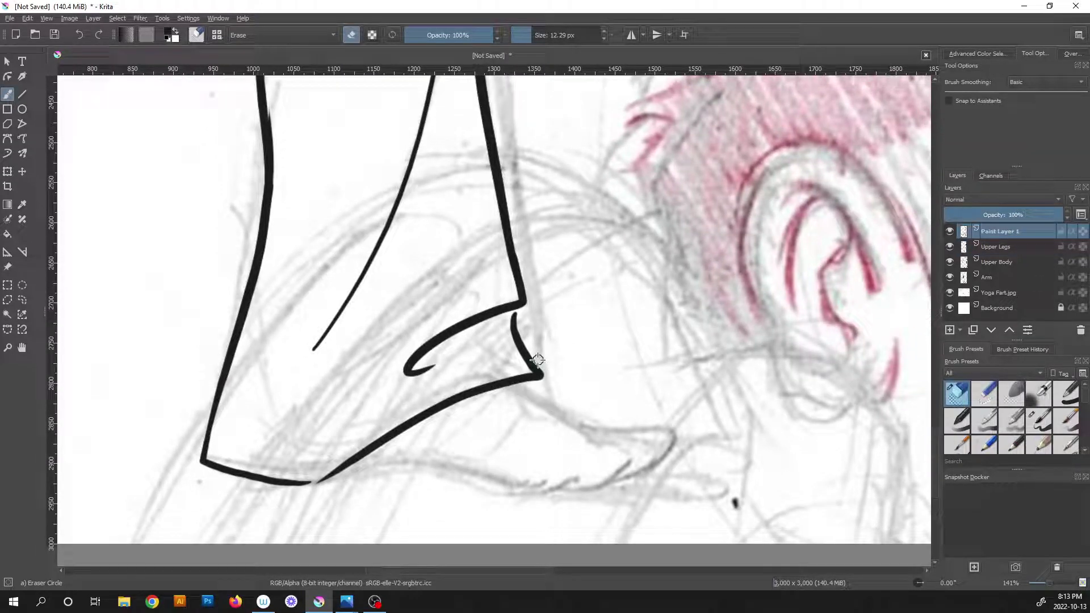
pyautogui.press('6')
pyautogui.press('6')
pyautogui.press('6')
pyautogui.press('6')
pyautogui.press('6')
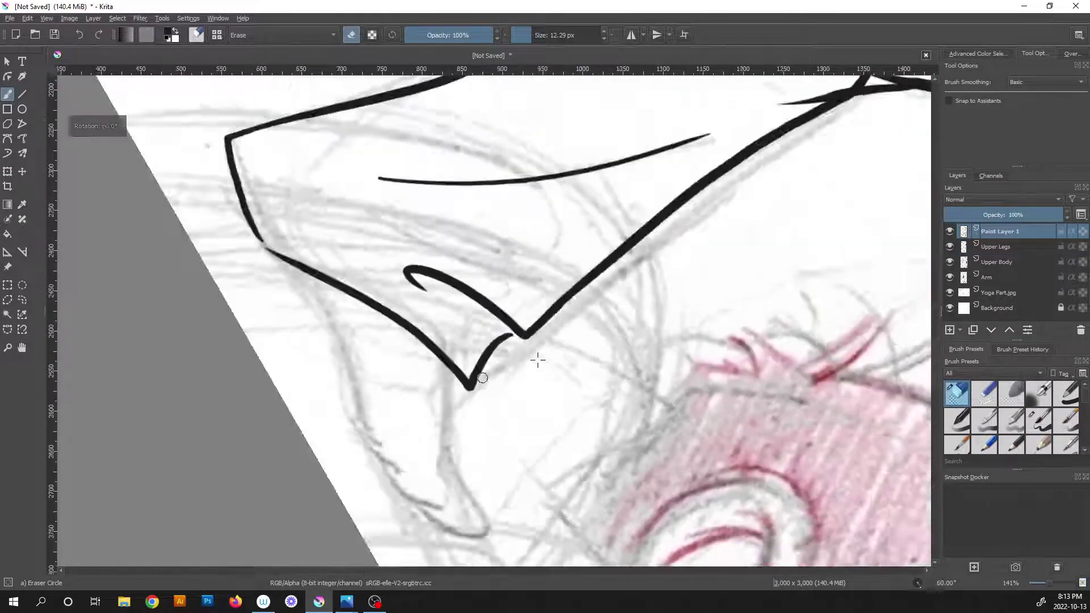
pyautogui.moveTo(470, 418); pyautogui.dragTo(562, 298)
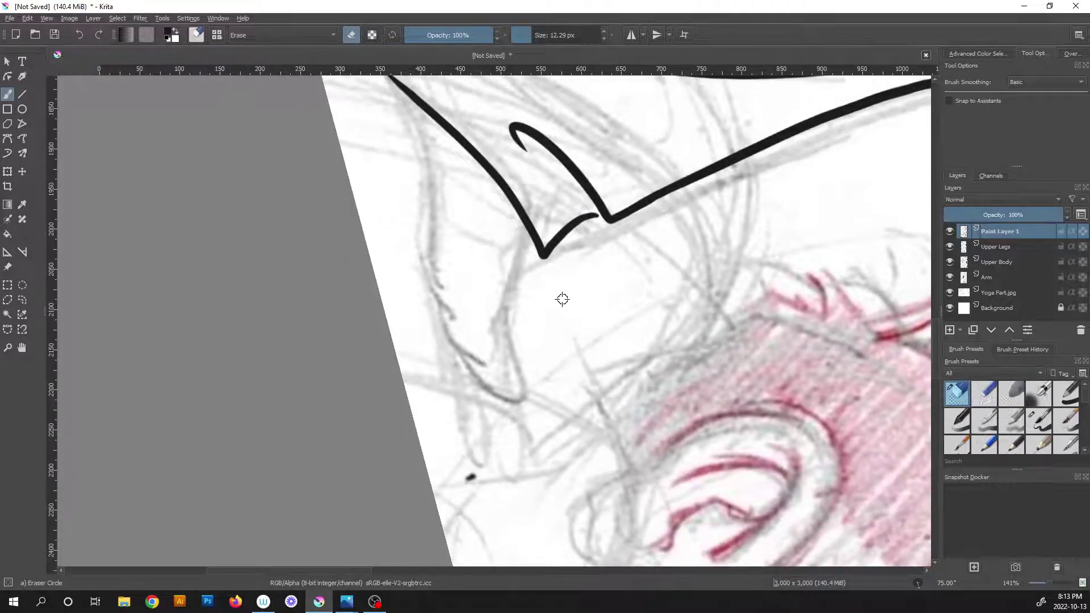
pyautogui.press('/')
pyautogui.moveTo(531, 180); pyautogui.dragTo(517, 390)
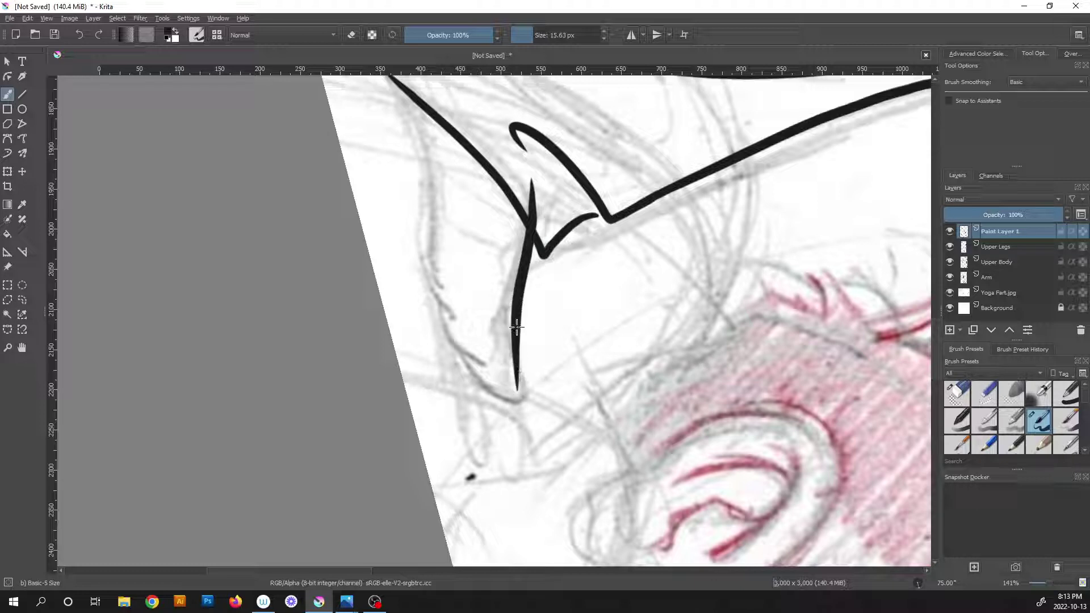
# Ink the sole from the heel end of the trouser hem, close the foot around the toes, and add thin toe lines inside.
pyautogui.moveTo(516, 319)
pyautogui.mouseDown()
pyautogui.moveTo(516, 358)
pyautogui.moveTo(545, 436)
pyautogui.moveTo(481, 413)
pyautogui.moveTo(417, 267)
pyautogui.moveTo(393, 124)
pyautogui.mouseUp()
pyautogui.moveTo(375, 74); pyautogui.dragTo(462, 299)
pyautogui.moveTo(491, 363); pyautogui.dragTo(472, 262)
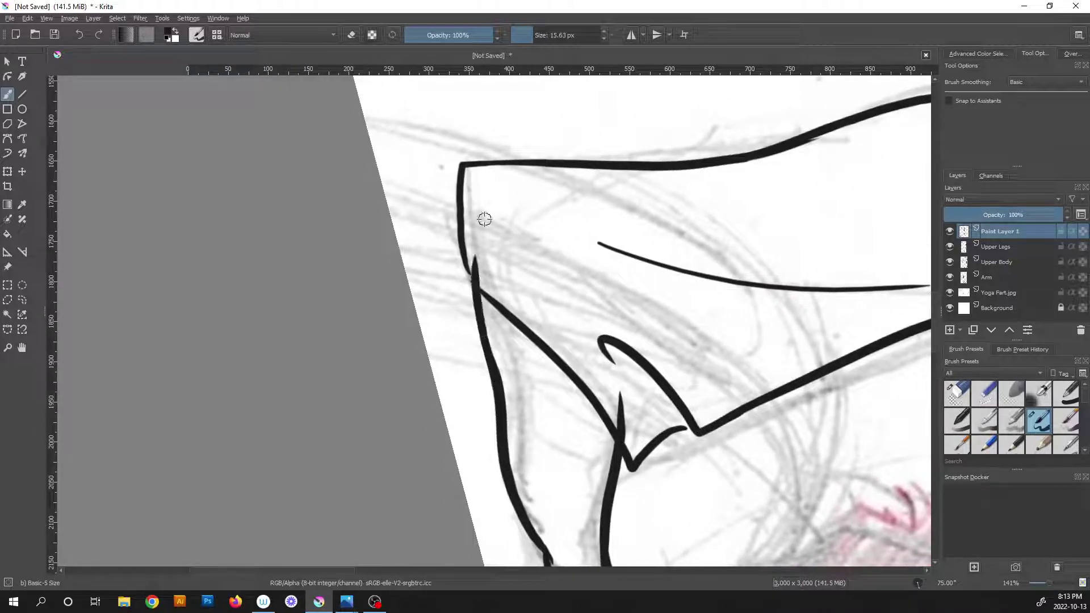
pyautogui.press('1')
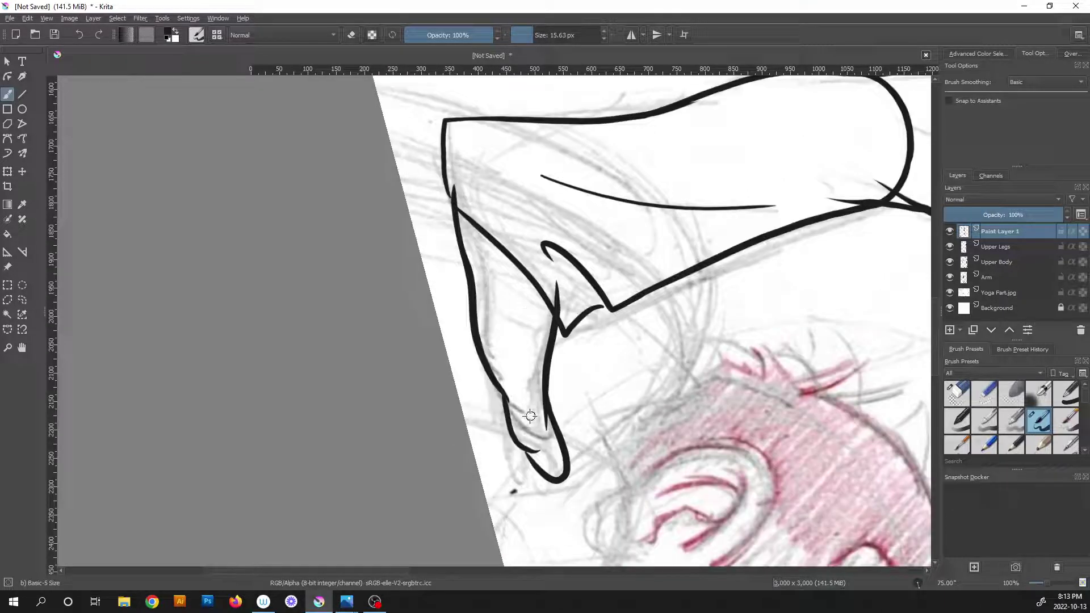
pyautogui.moveTo(518, 368); pyautogui.dragTo(531, 409)
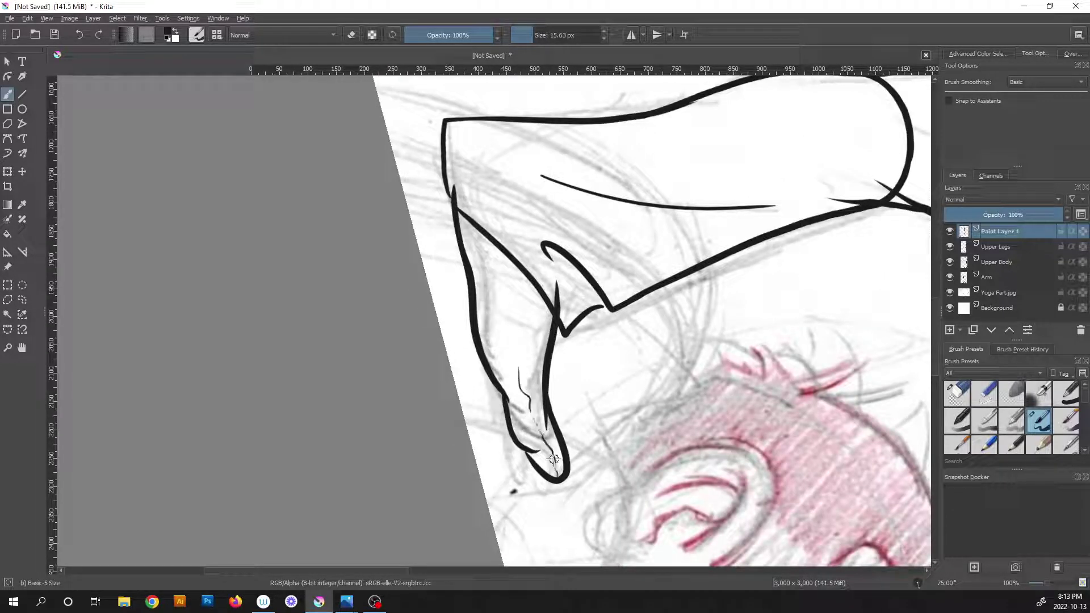
pyautogui.scroll(-3, 547, 366)
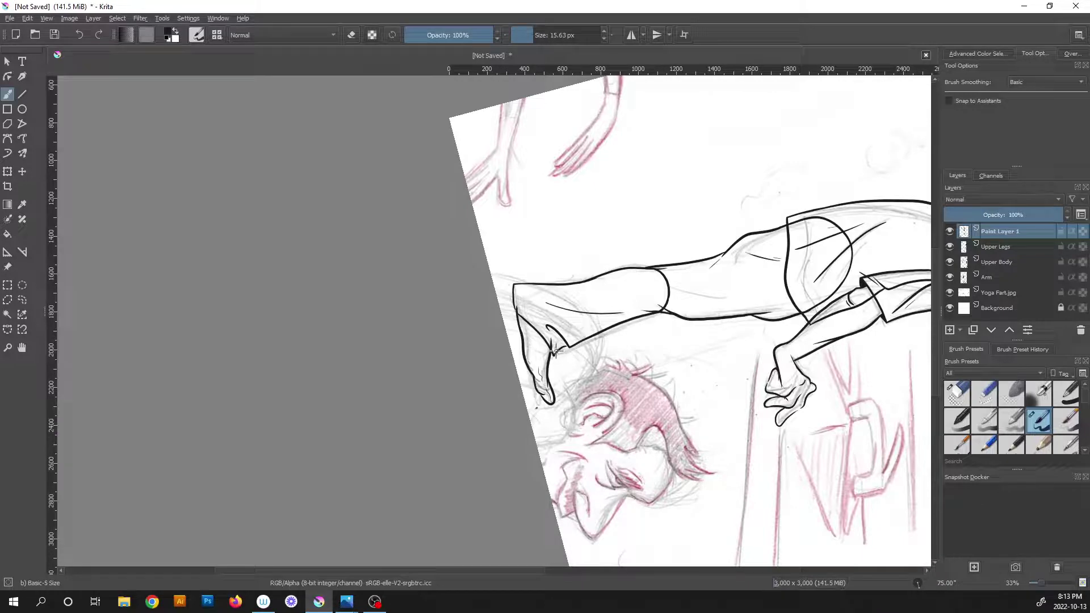
# Ink a small oval against the inside of the sole at mid-foot and surround it with a jagged, spiky outline.
pyautogui.scroll(6, 542, 356)
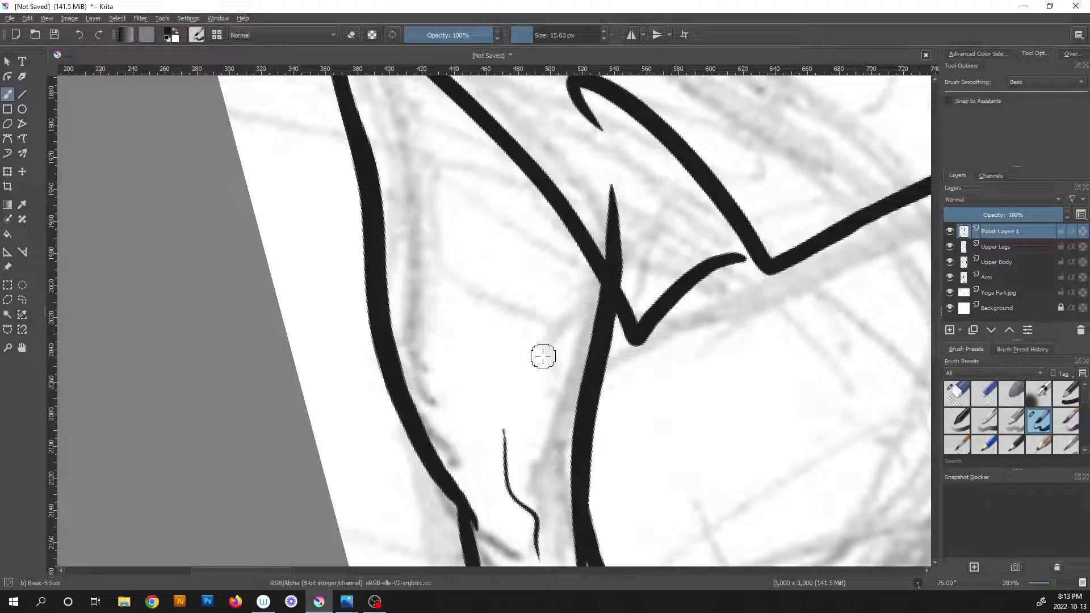
pyautogui.moveTo(389, 314)
pyautogui.mouseDown()
pyautogui.moveTo(443, 273)
pyautogui.moveTo(437, 328)
pyautogui.moveTo(397, 344)
pyautogui.moveTo(426, 340)
pyautogui.mouseUp()
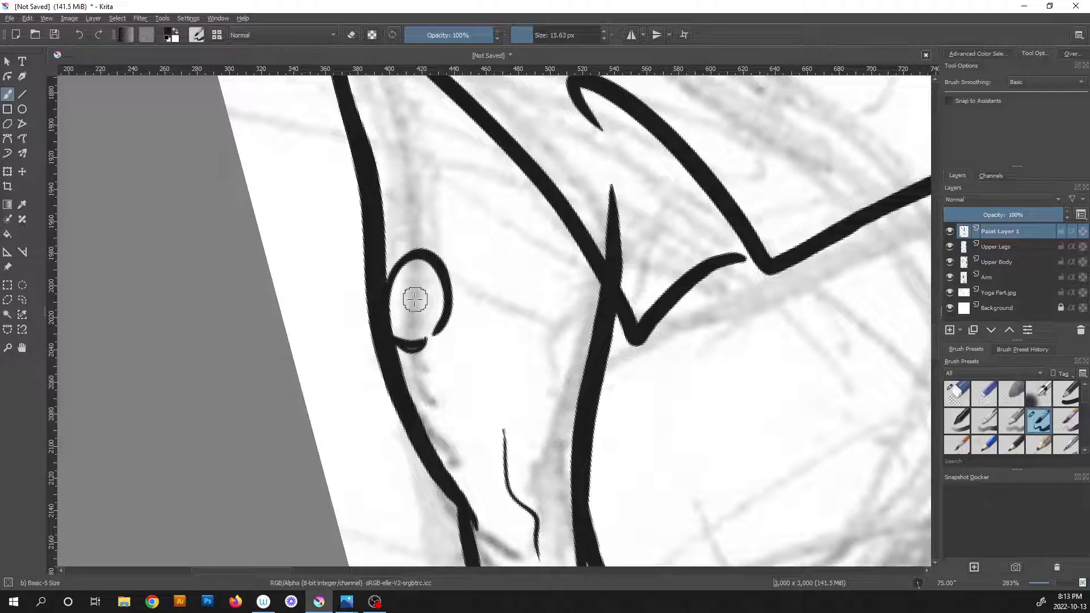
pyautogui.moveTo(418, 218)
pyautogui.mouseDown()
pyautogui.moveTo(421, 233)
pyautogui.moveTo(455, 204)
pyautogui.moveTo(483, 273)
pyautogui.moveTo(453, 295)
pyautogui.moveTo(462, 328)
pyautogui.moveTo(435, 335)
pyautogui.mouseUp()
pyautogui.moveTo(419, 248)
pyautogui.mouseDown()
pyautogui.moveTo(396, 237)
pyautogui.moveTo(399, 259)
pyautogui.mouseUp()
pyautogui.scroll(3, 400, 272)
# Erase along the inner edge of the small oval on the foot to thin its outline.
pyautogui.press('/')
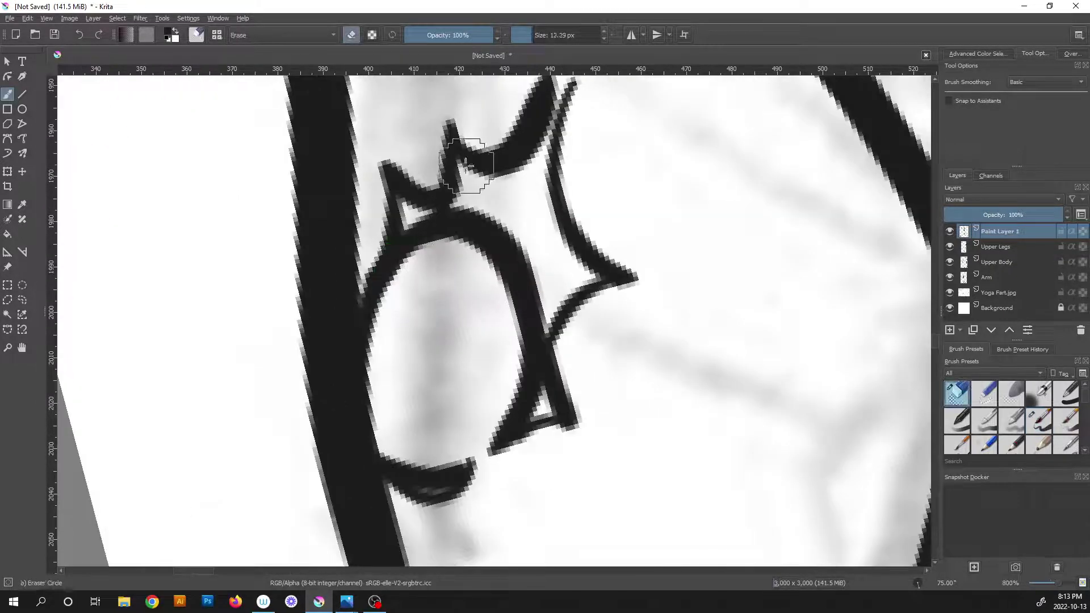
pyautogui.moveTo(489, 174); pyautogui.dragTo(485, 288)
pyautogui.moveTo(488, 239); pyautogui.dragTo(532, 165)
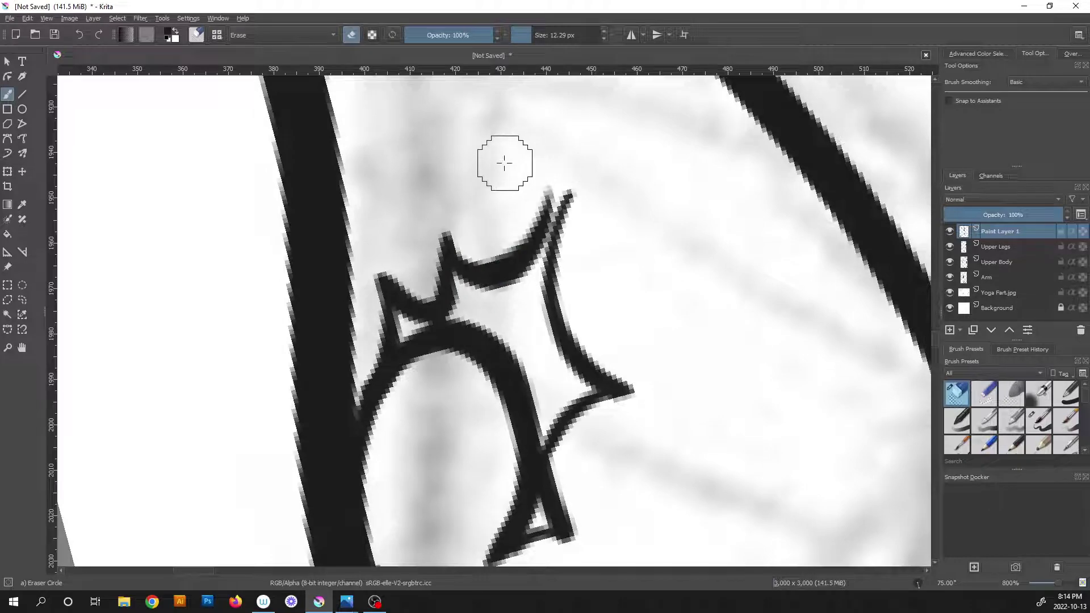
pyautogui.moveTo(407, 355)
pyautogui.mouseDown()
pyautogui.moveTo(453, 348)
pyautogui.moveTo(499, 396)
pyautogui.moveTo(499, 438)
pyautogui.mouseUp()
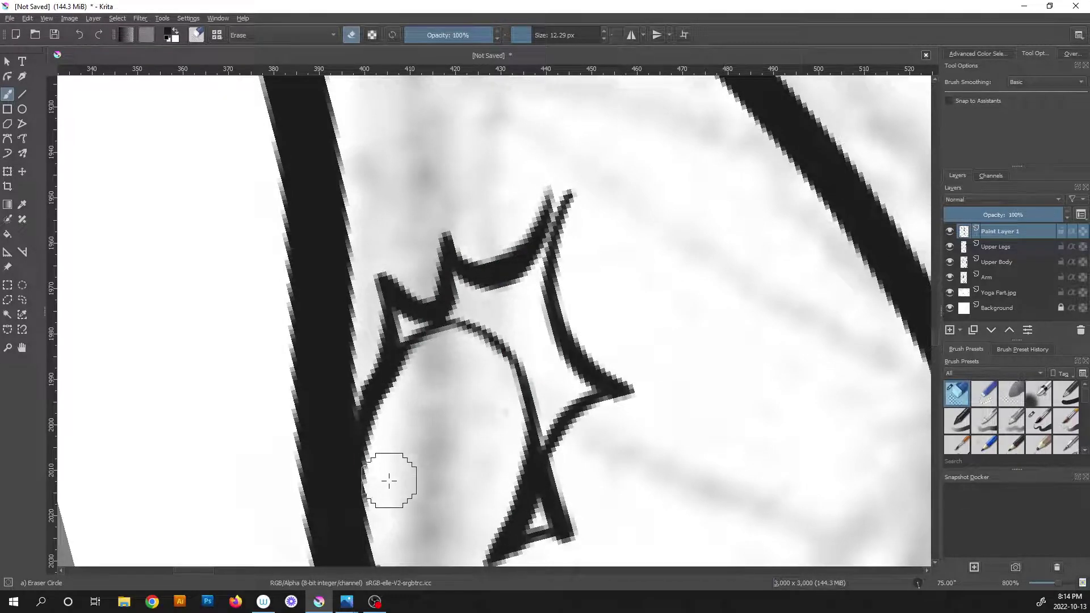
pyautogui.scroll(-10, 389, 481)
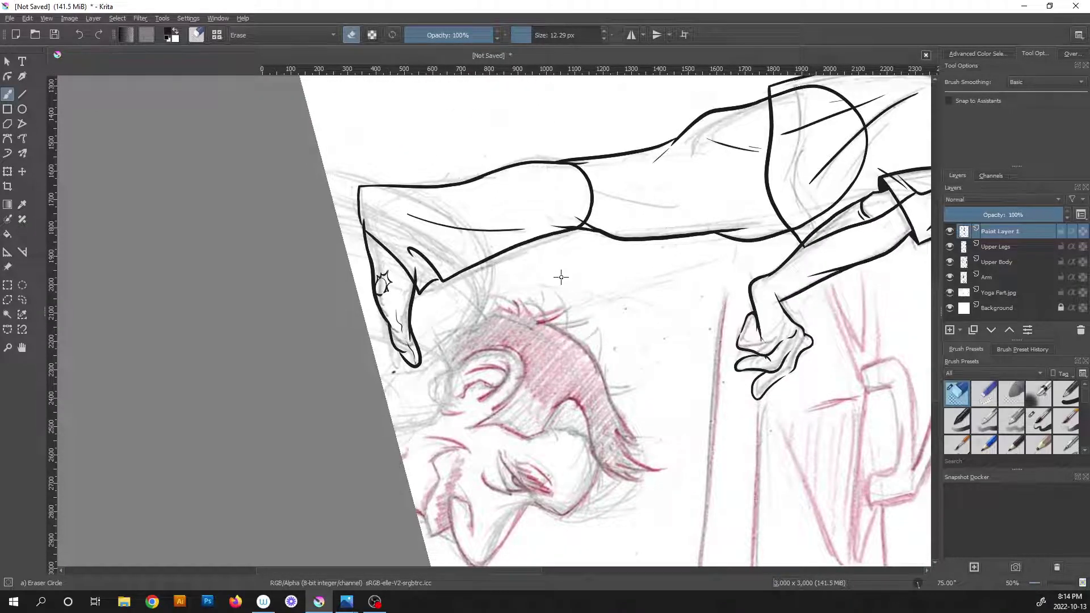
pyautogui.press('5')
pyautogui.scroll(-4, 556, 272)
pyautogui.moveTo(480, 248); pyautogui.dragTo(476, 329)
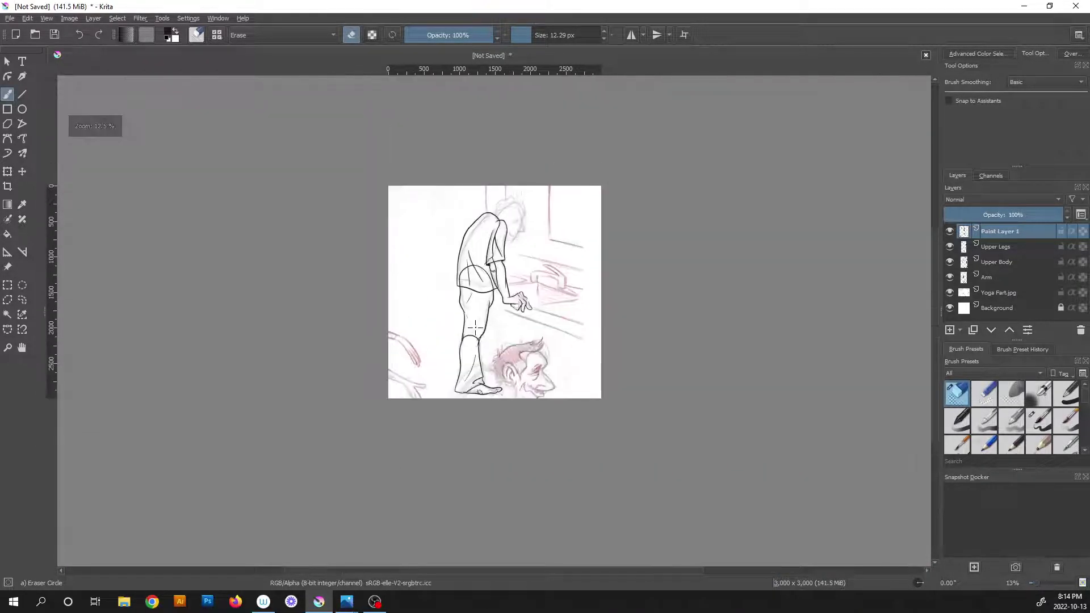
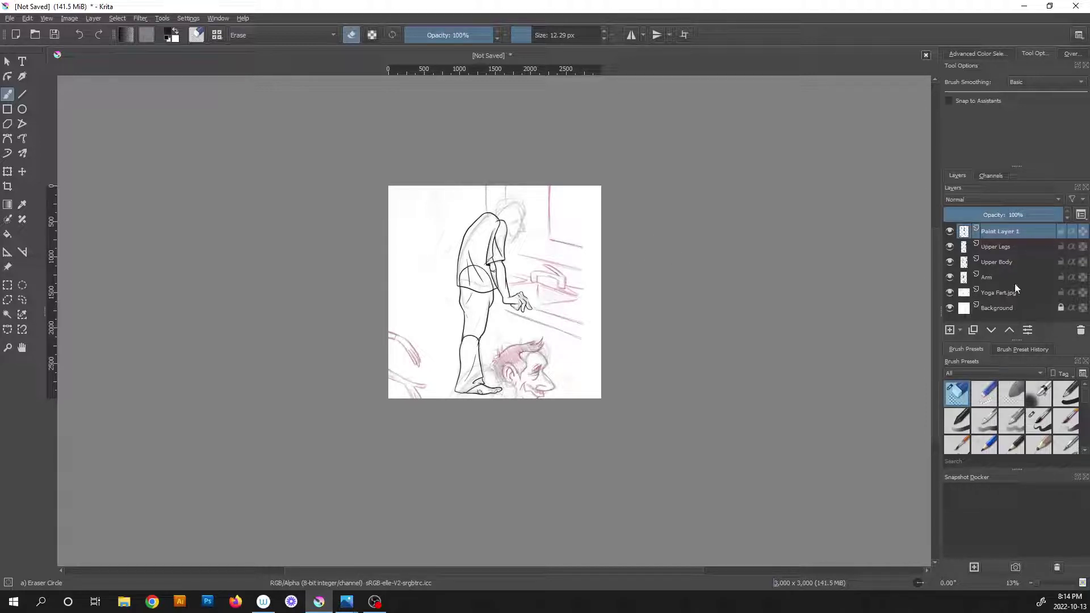
# Scale the Upper Body layer down slightly and shift it down and left over the hips.
pyautogui.click(997, 262)
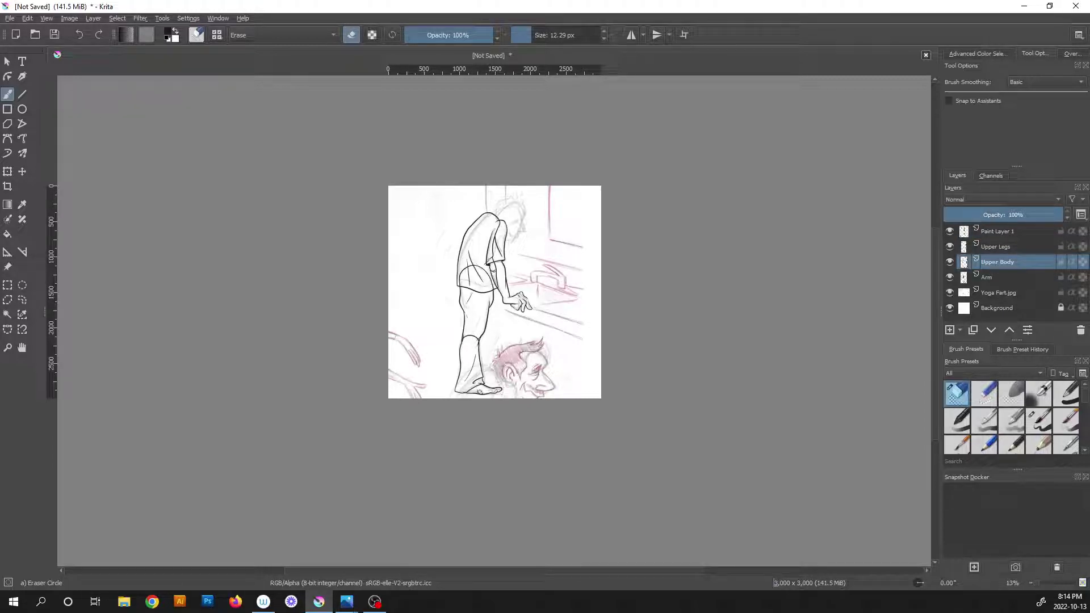
pyautogui.hotkey('ctrl', 't')
pyautogui.scroll(4, 491, 222)
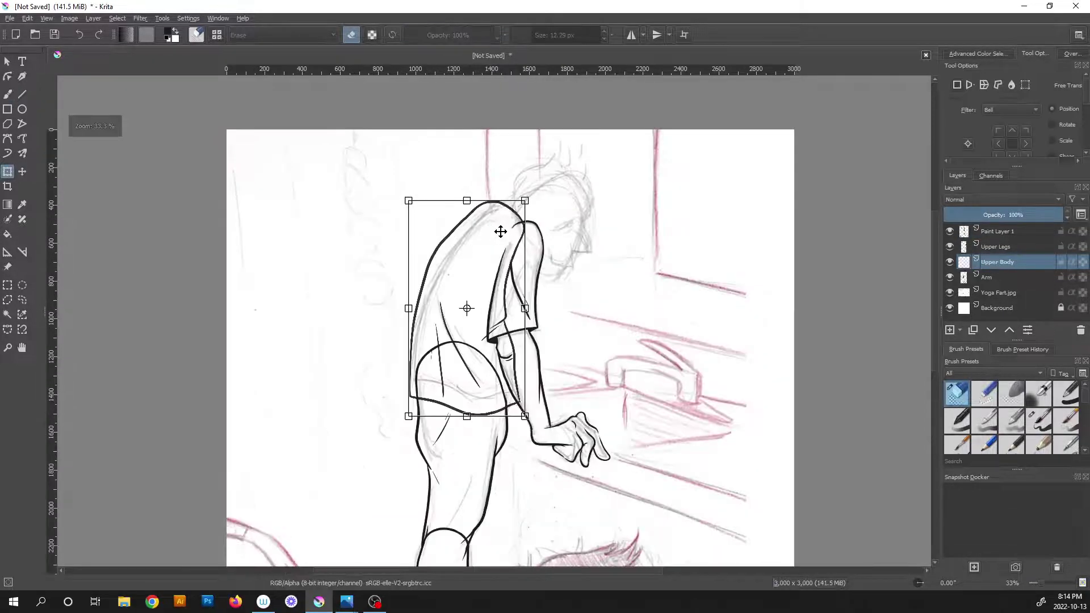
pyautogui.scroll(1, 500, 231)
pyautogui.scroll(-1, 538, 183)
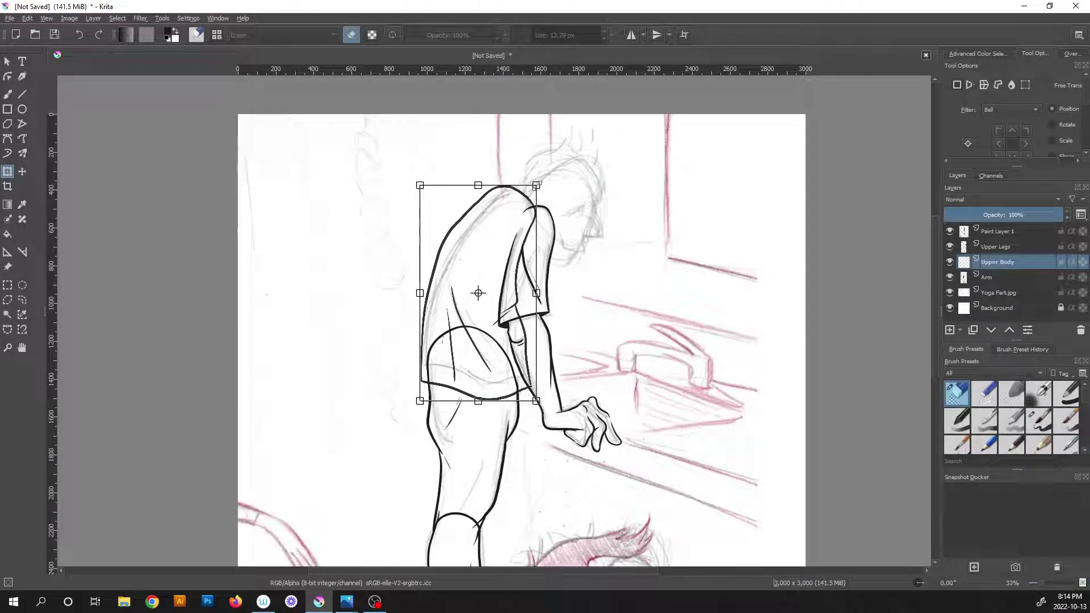
pyautogui.moveTo(537, 185); pyautogui.dragTo(531, 196)
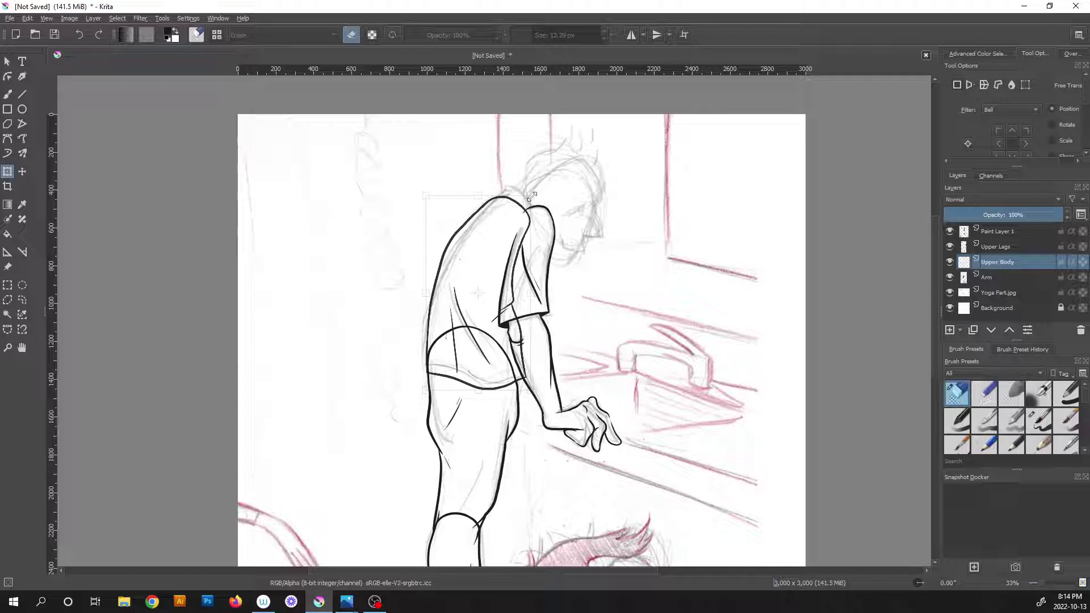
pyautogui.moveTo(488, 250); pyautogui.dragTo(483, 257)
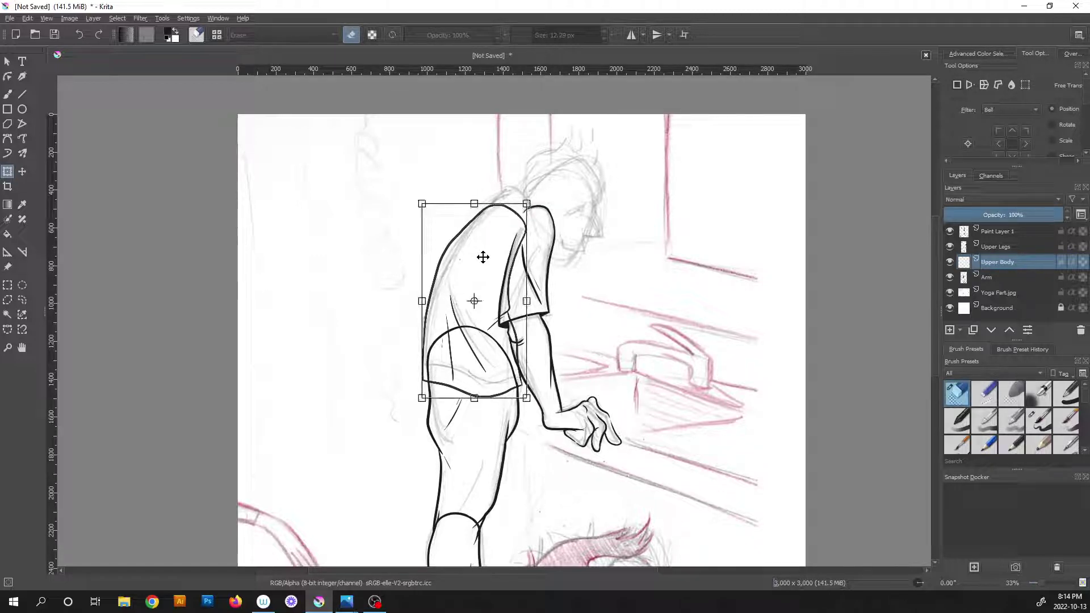
# Hide the Arm and Yoga Fart.jpg sketch layers, and move the Upper Body layer slightly down over the legs.
pyautogui.scroll(-3, 497, 249)
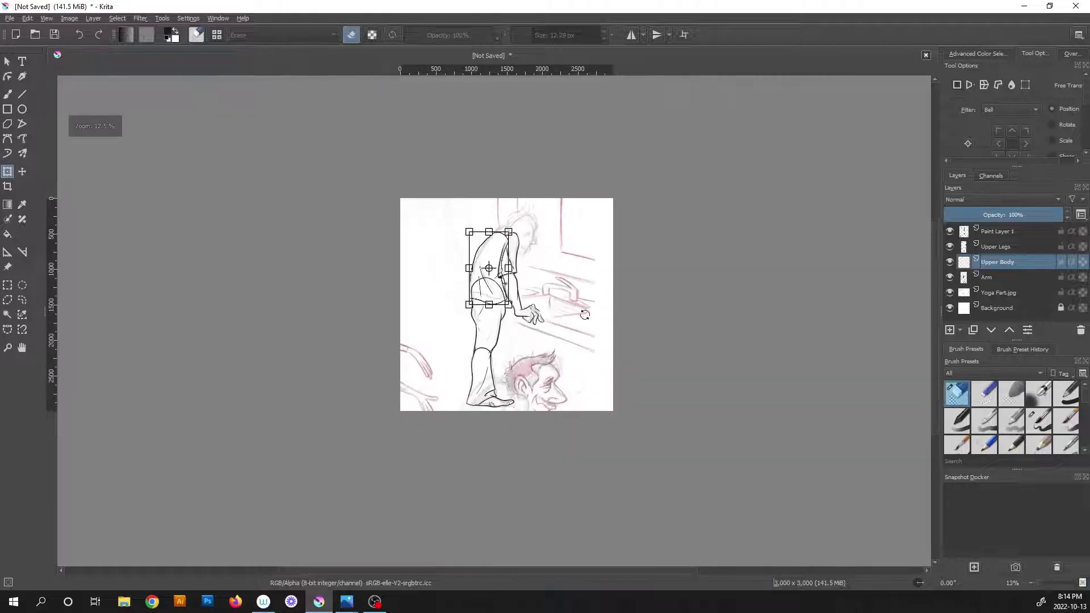
pyautogui.click(950, 278)
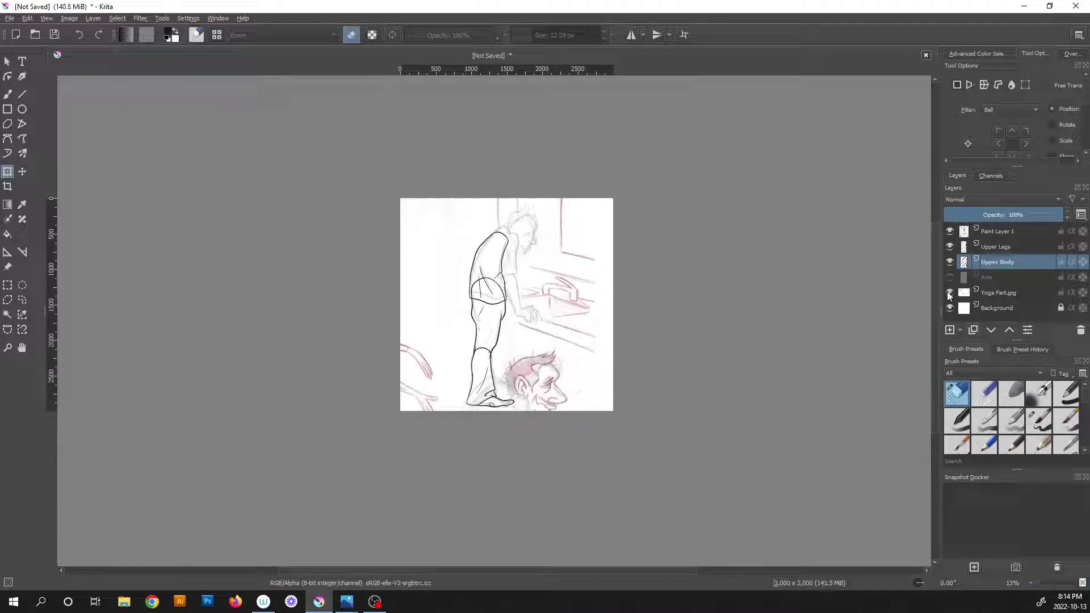
pyautogui.click(950, 293)
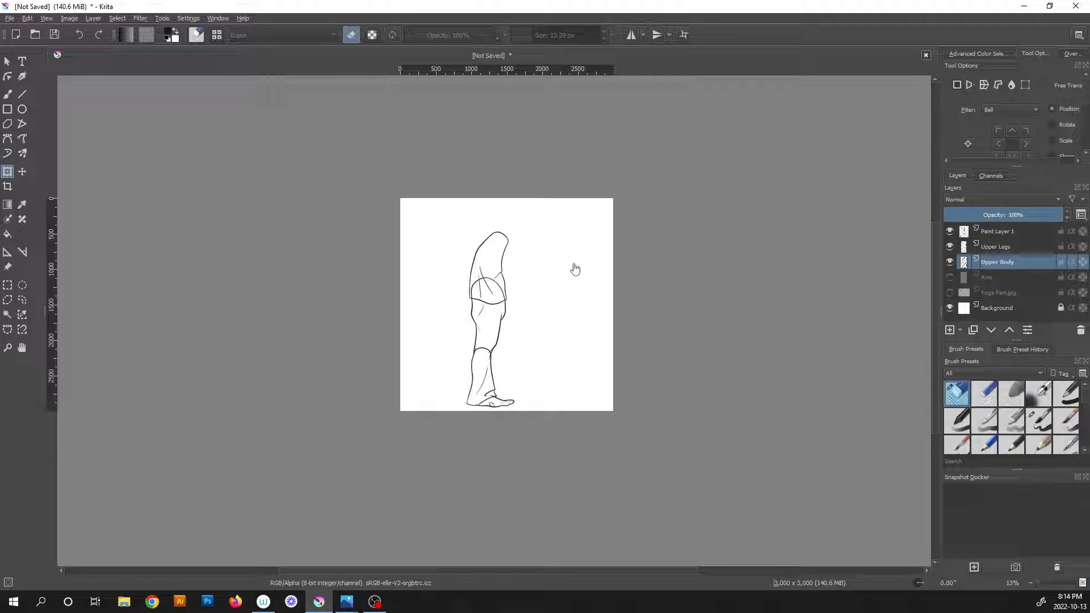
pyautogui.press('t')
pyautogui.moveTo(495, 251); pyautogui.dragTo(496, 257)
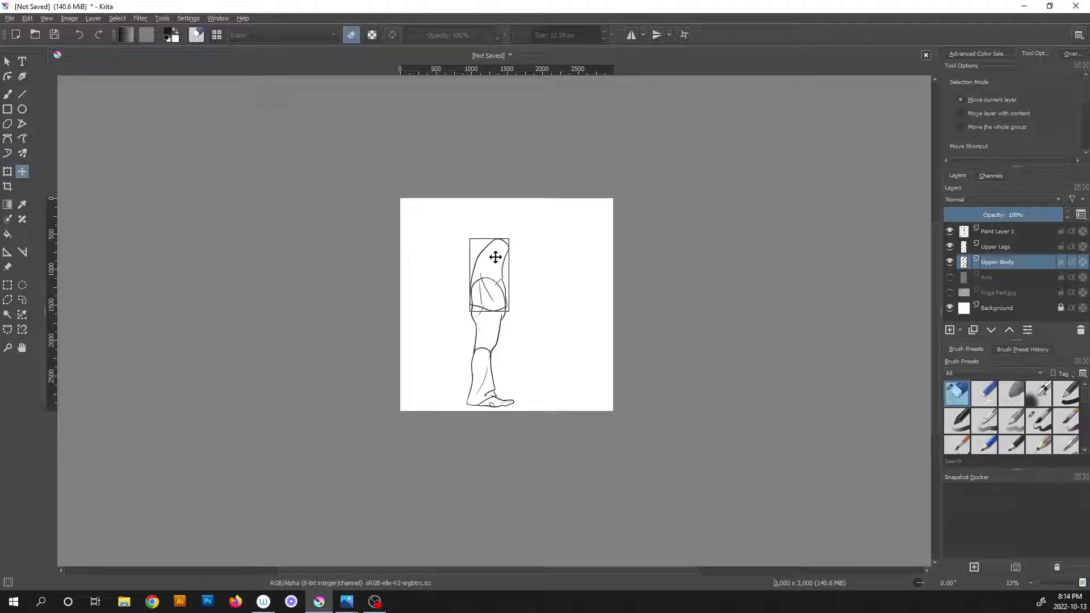
# Scale the Upper Body layer up slightly so the torso is wider than the legs, and show the Arm layer again.
pyautogui.click(7, 171)
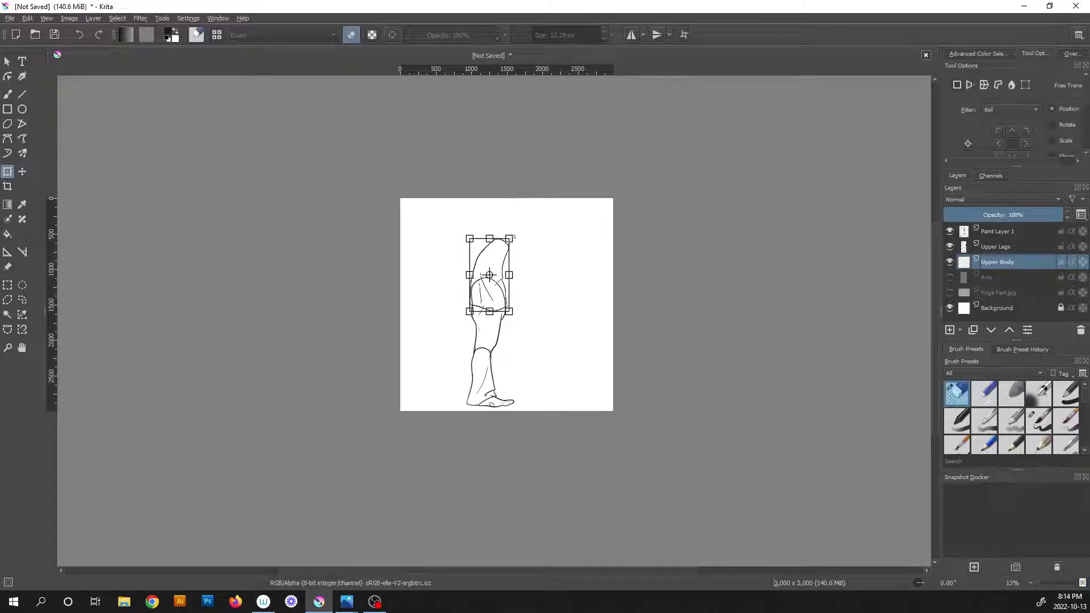
pyautogui.moveTo(512, 235); pyautogui.dragTo(497, 253)
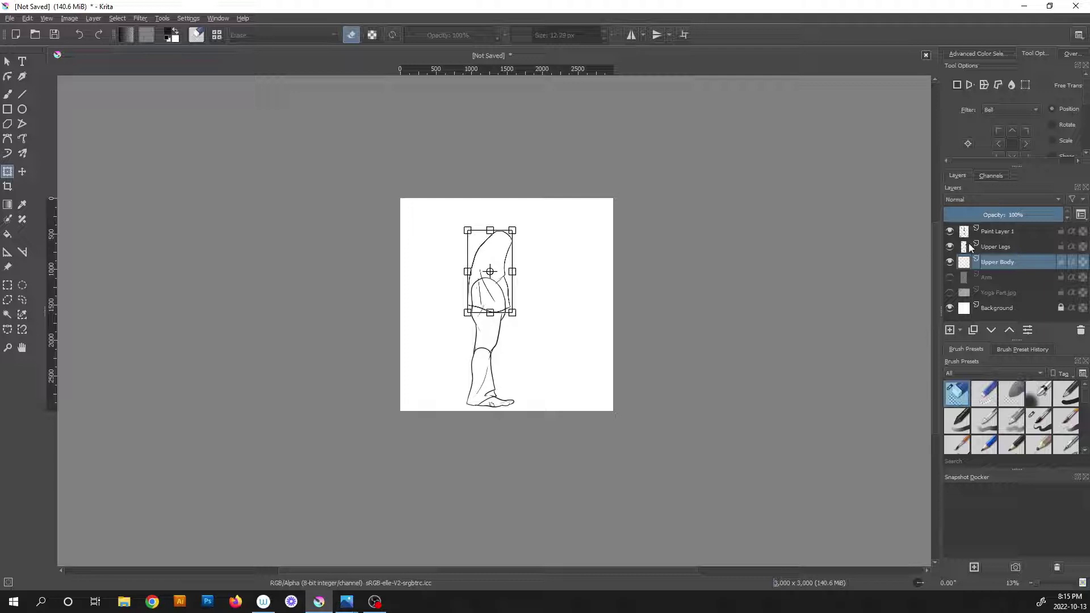
pyautogui.click(950, 278)
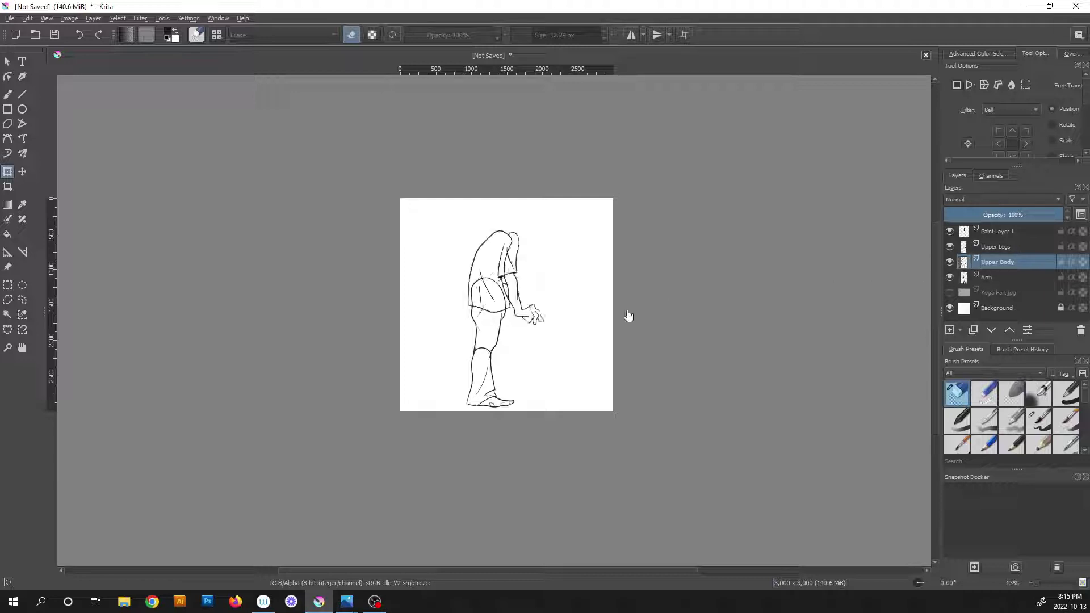
# Move the Arm layer slightly left so the sleeve overlaps the torso at the shoulder.
pyautogui.scroll(2, 520, 264)
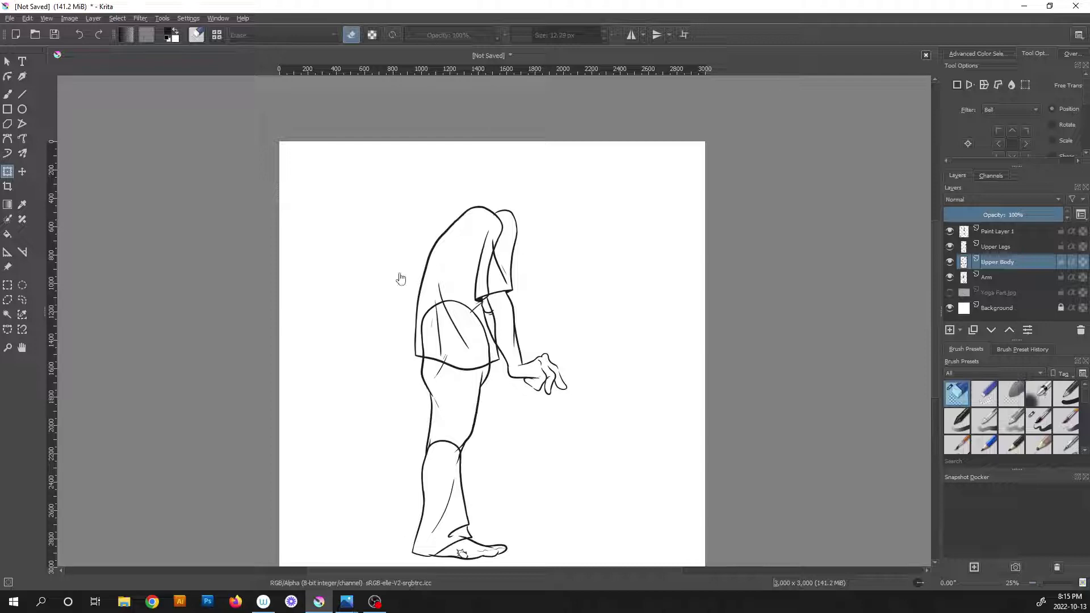
pyautogui.click(22, 171)
pyautogui.click(1026, 279)
pyautogui.moveTo(507, 263); pyautogui.dragTo(505, 261)
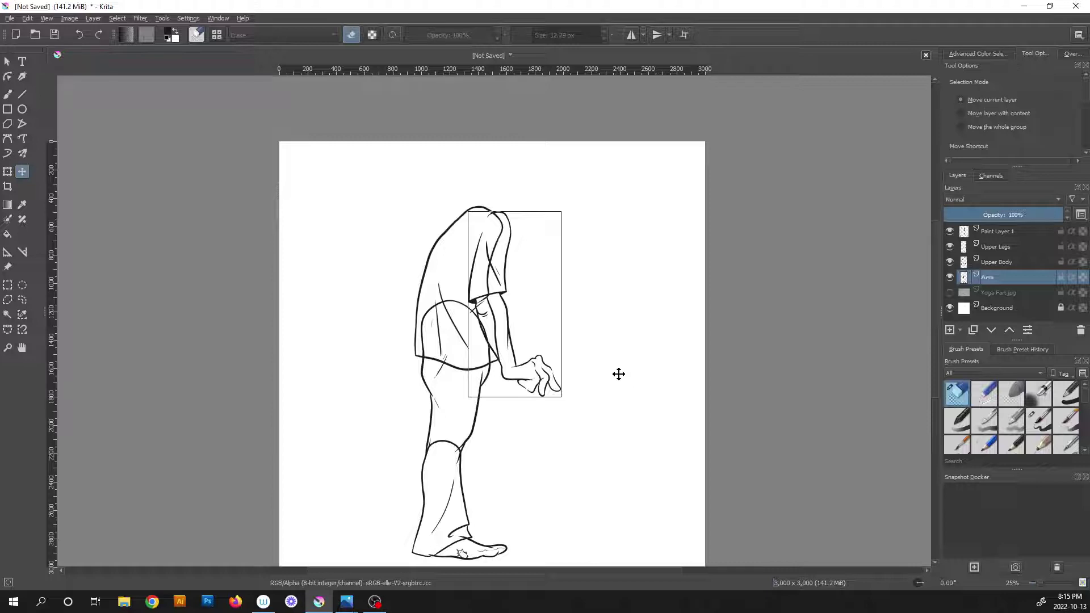
pyautogui.scroll(-2, 618, 374)
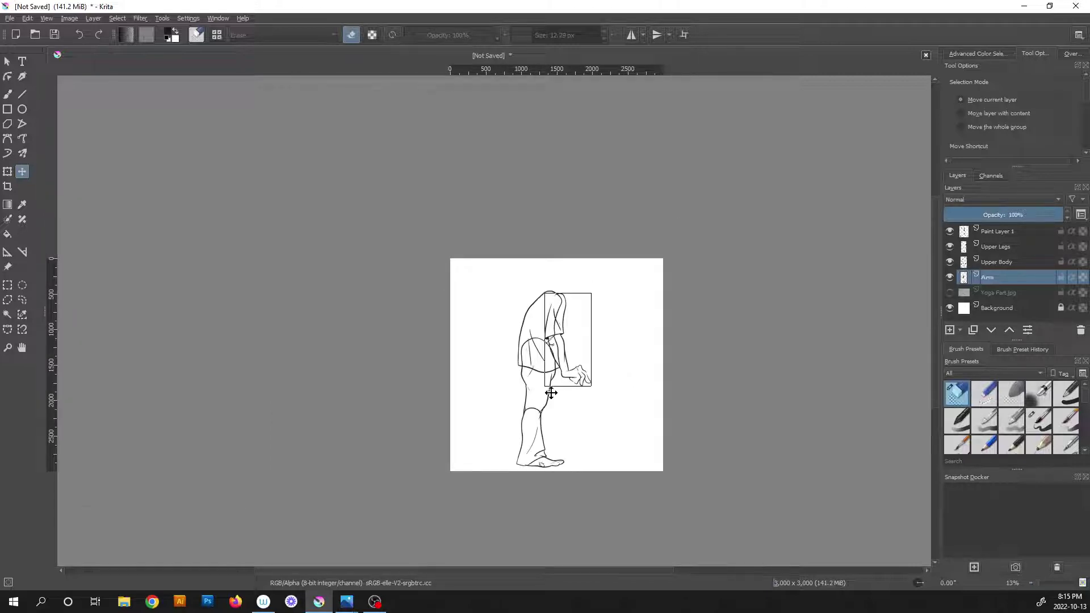
# Show the Yoga Fart.jpg sketch layer and move it so the bearded head sits over the figure's shoulders.
pyautogui.scroll(2, 555, 392)
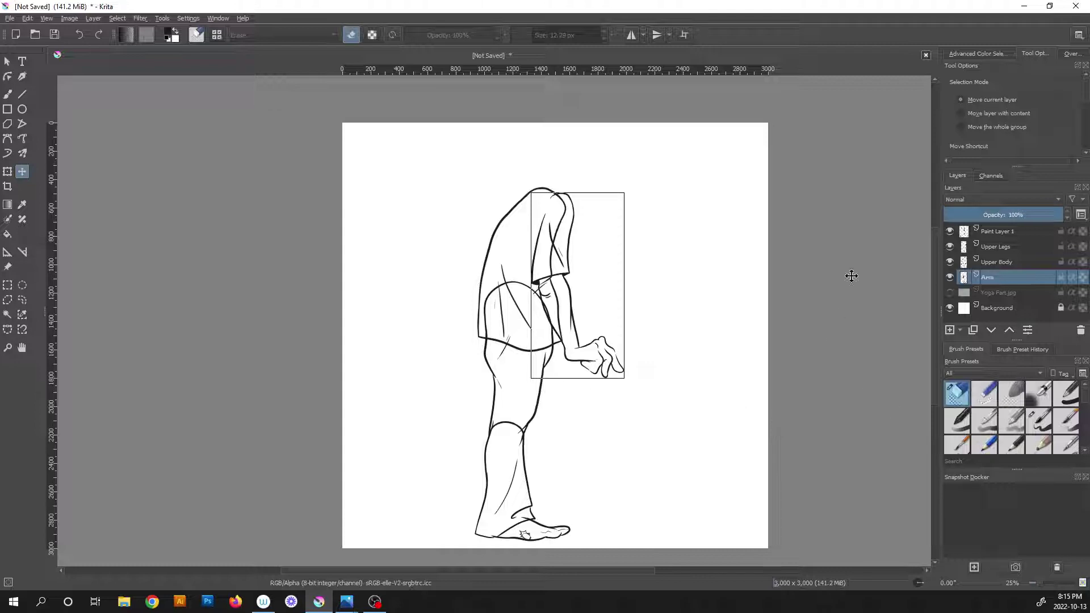
pyautogui.click(950, 293)
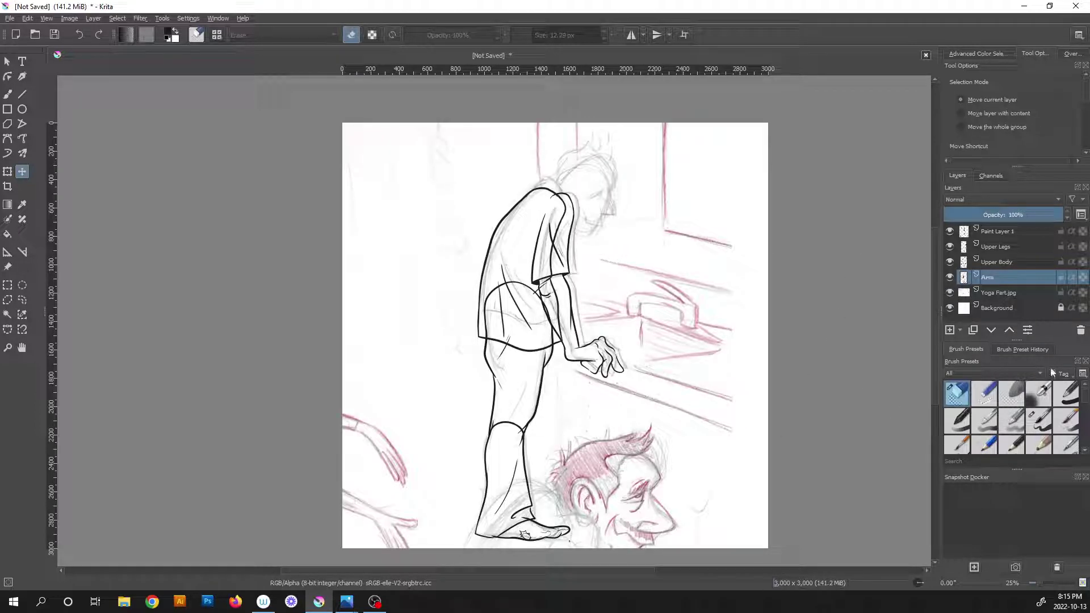
pyautogui.click(1019, 294)
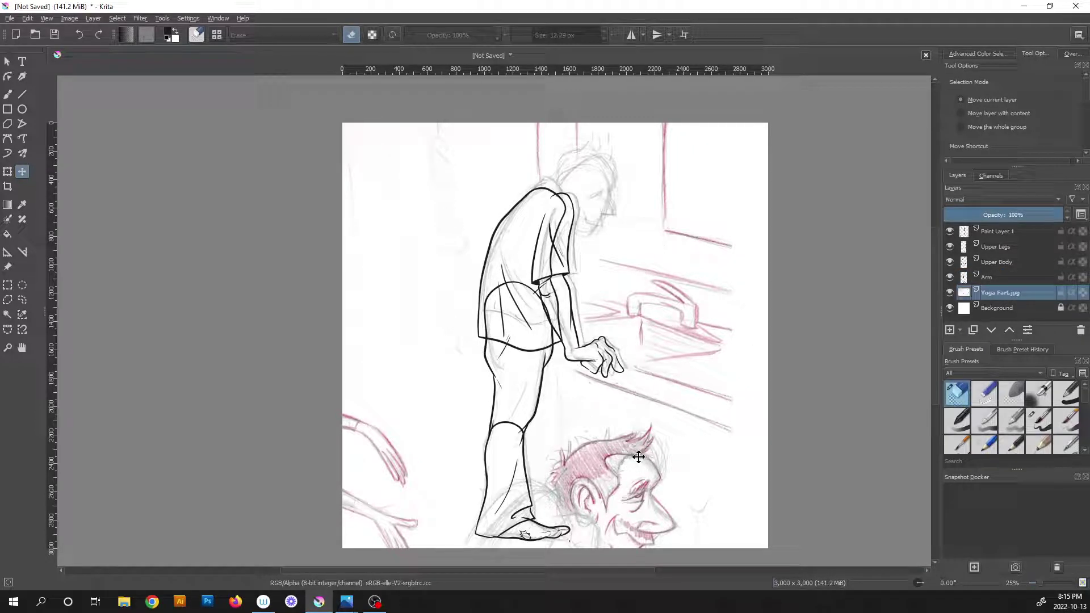
pyautogui.moveTo(628, 492); pyautogui.dragTo(599, 319)
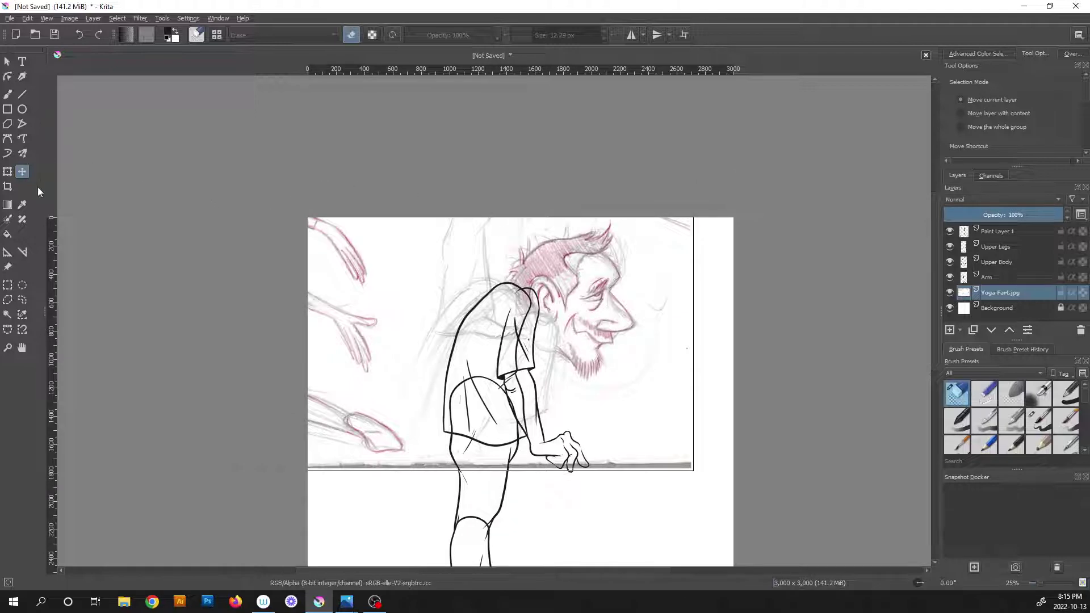
# Scale down the Yoga Fart.jpg sketch and reposition it so the bearded head fits the inked body, then apply the transform.
pyautogui.click(9, 171)
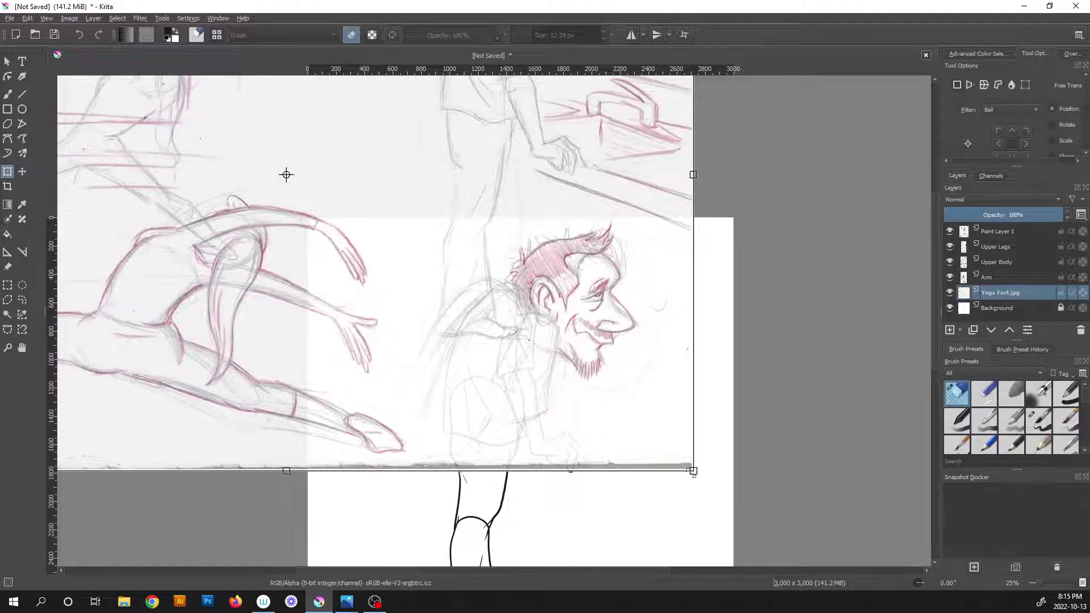
pyautogui.moveTo(693, 470); pyautogui.dragTo(554, 370)
pyautogui.moveTo(472, 321); pyautogui.dragTo(538, 339)
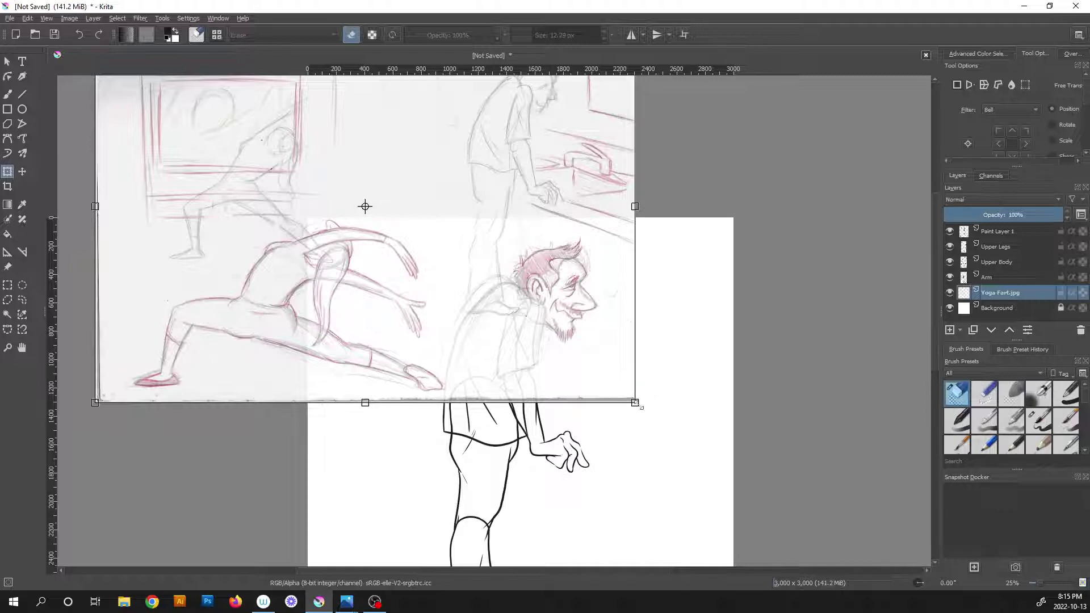
pyautogui.moveTo(635, 403); pyautogui.dragTo(628, 397)
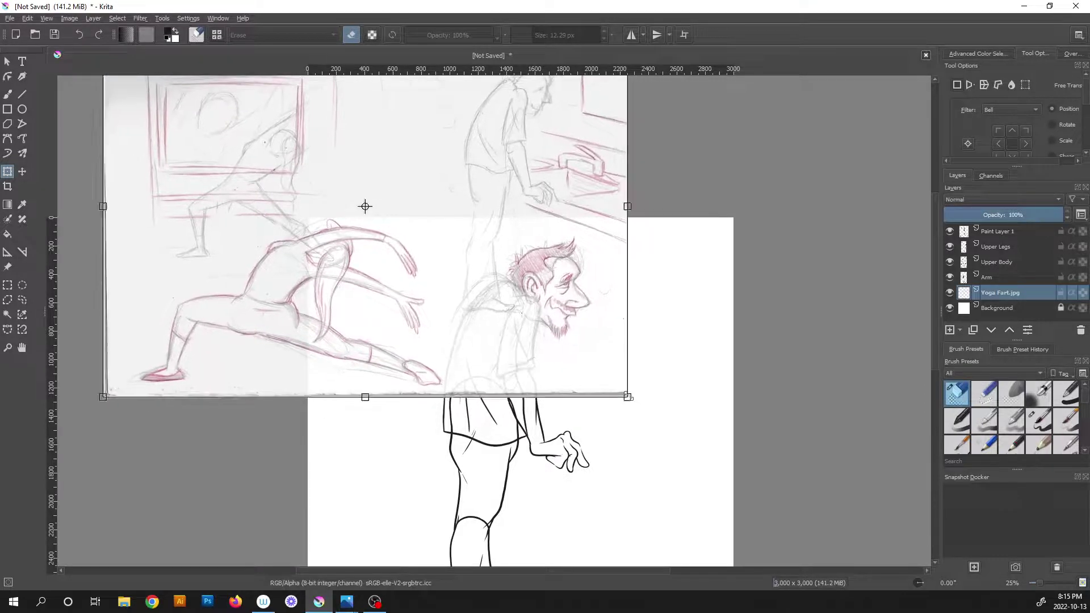
pyautogui.scroll(-2, 651, 428)
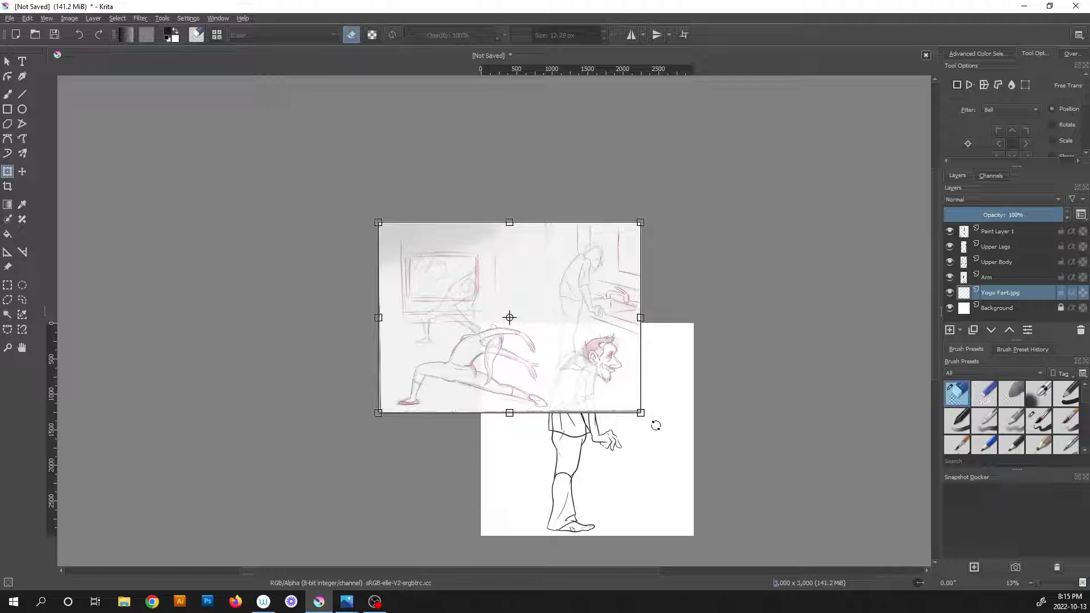
pyautogui.press('Return')
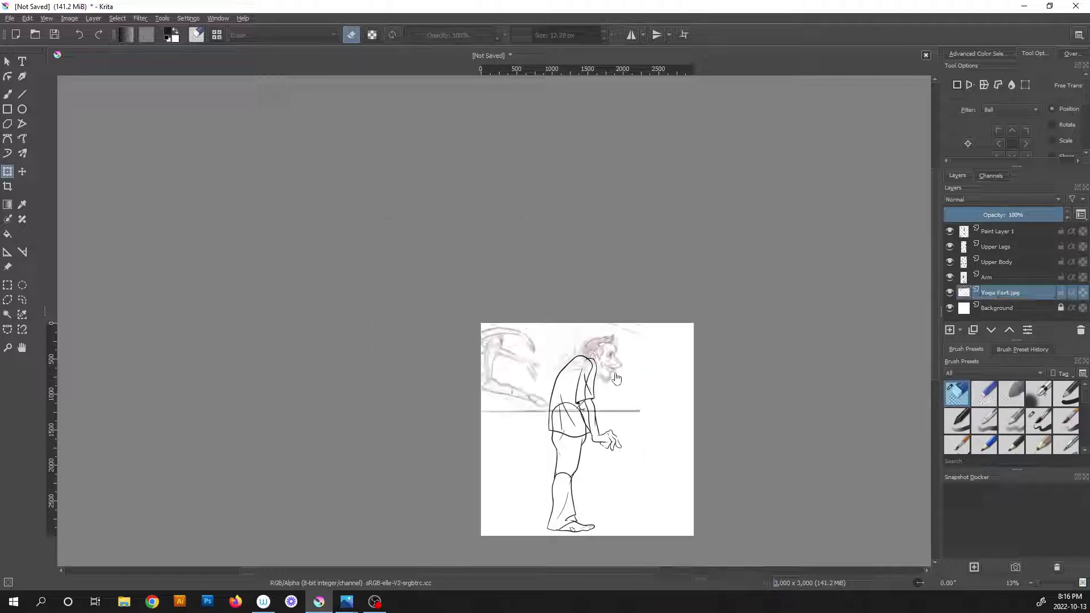
# Hide the four body line-art layers and add a new paint layer directly above the Yoga Fart.jpg sketch.
pyautogui.scroll(2, 612, 387)
pyautogui.scroll(3, 612, 387)
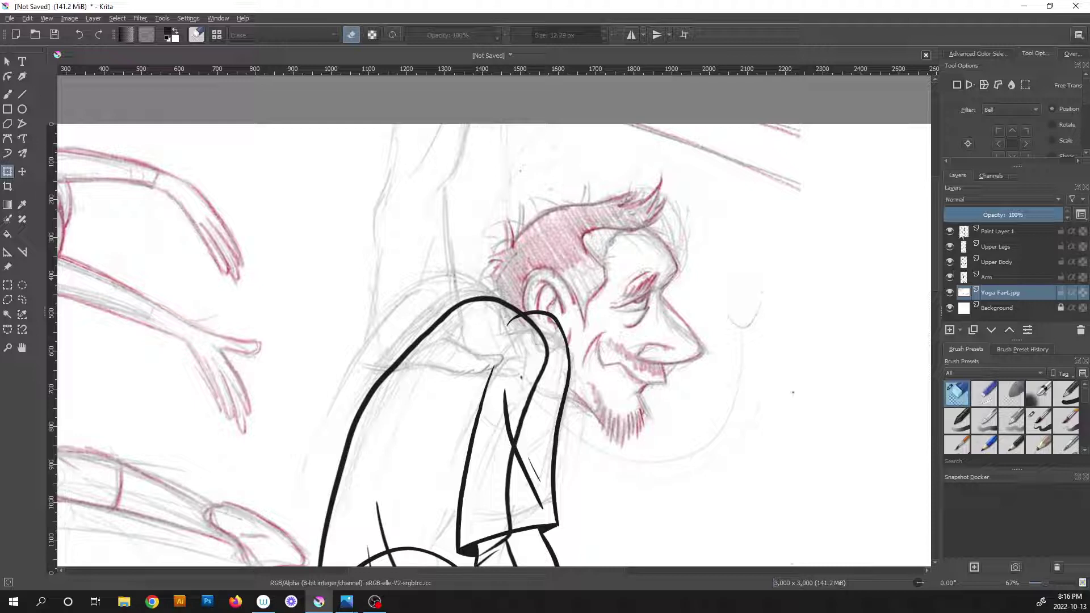
pyautogui.moveTo(951, 279); pyautogui.dragTo(949, 230)
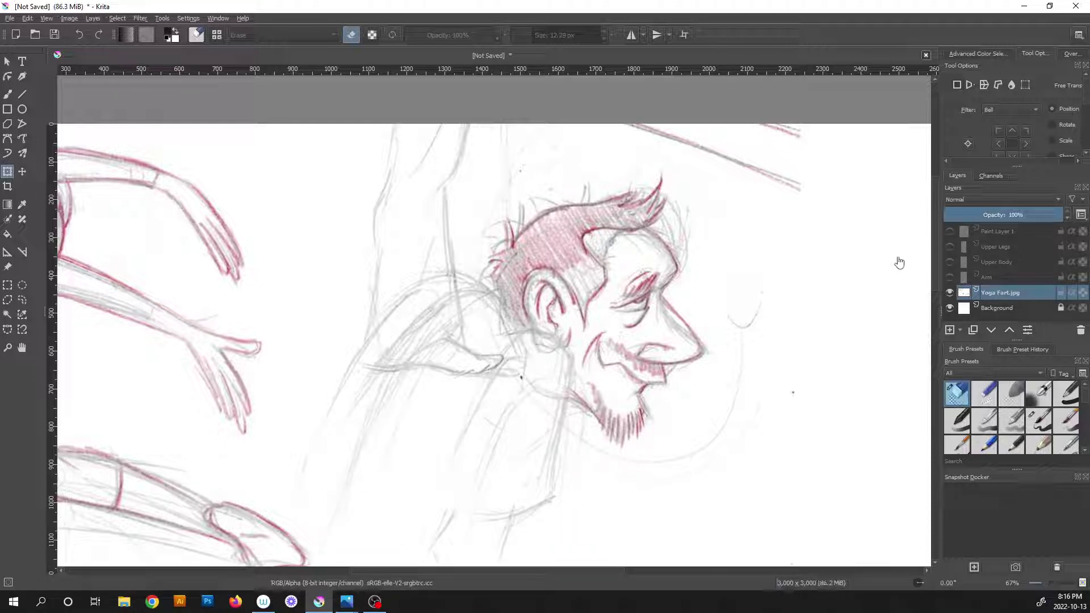
pyautogui.moveTo(967, 310)
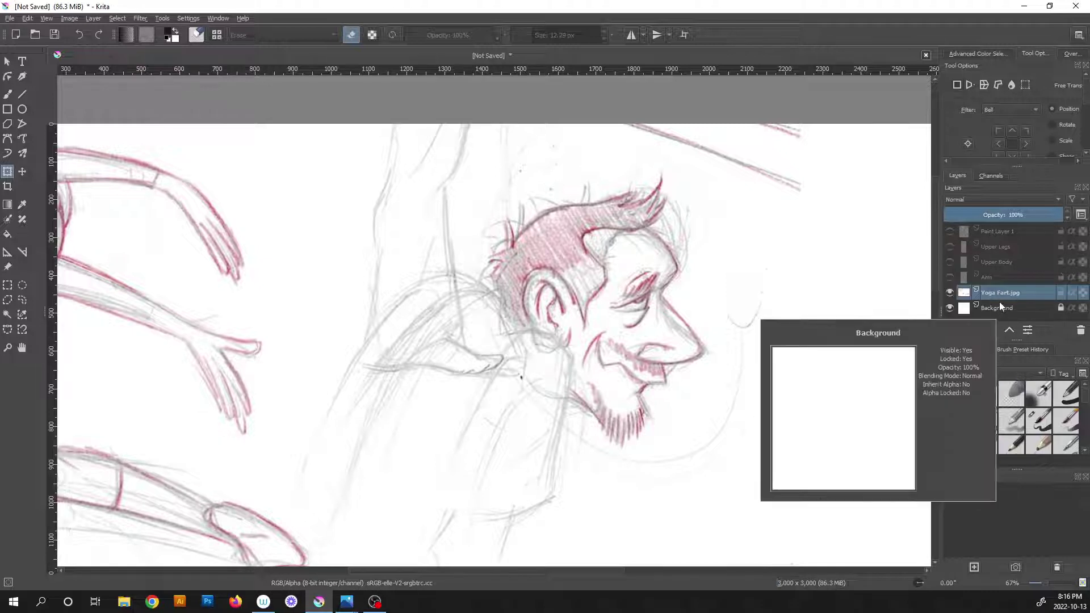
pyautogui.click(951, 330)
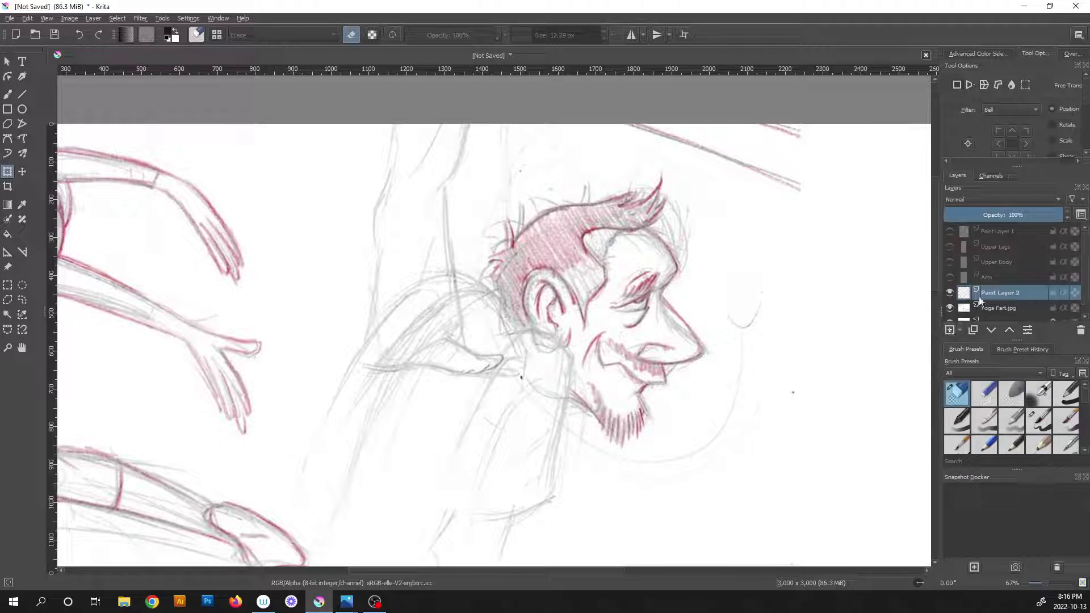
# Rename Paint Layer 1 as "Lower Leg" and the new paint layer as "Head".
pyautogui.doubleClick(1002, 232)
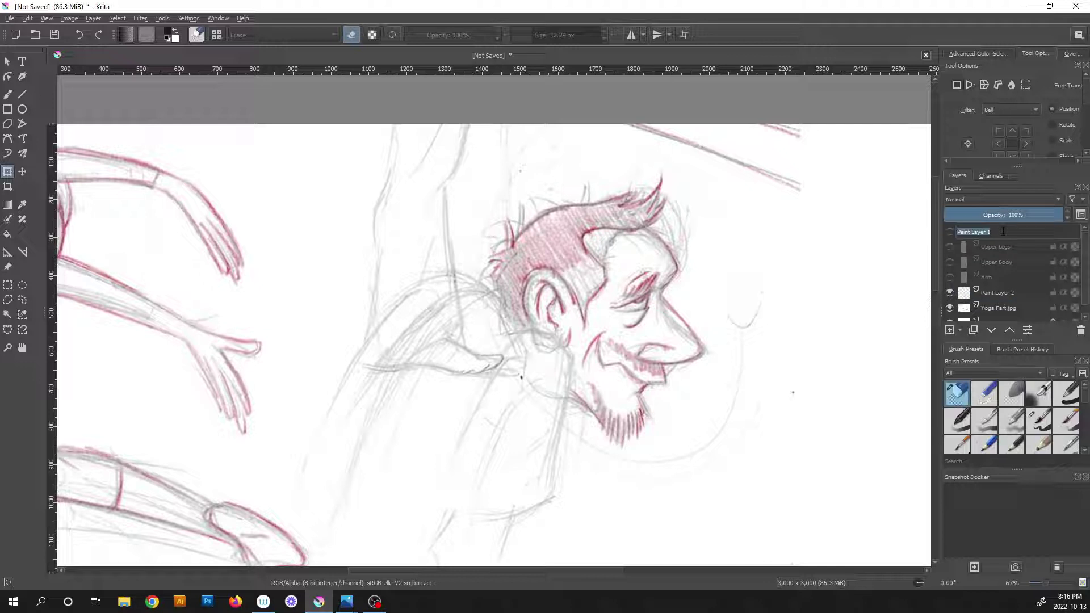
pyautogui.write('Lower Leg')
pyautogui.press('Return')
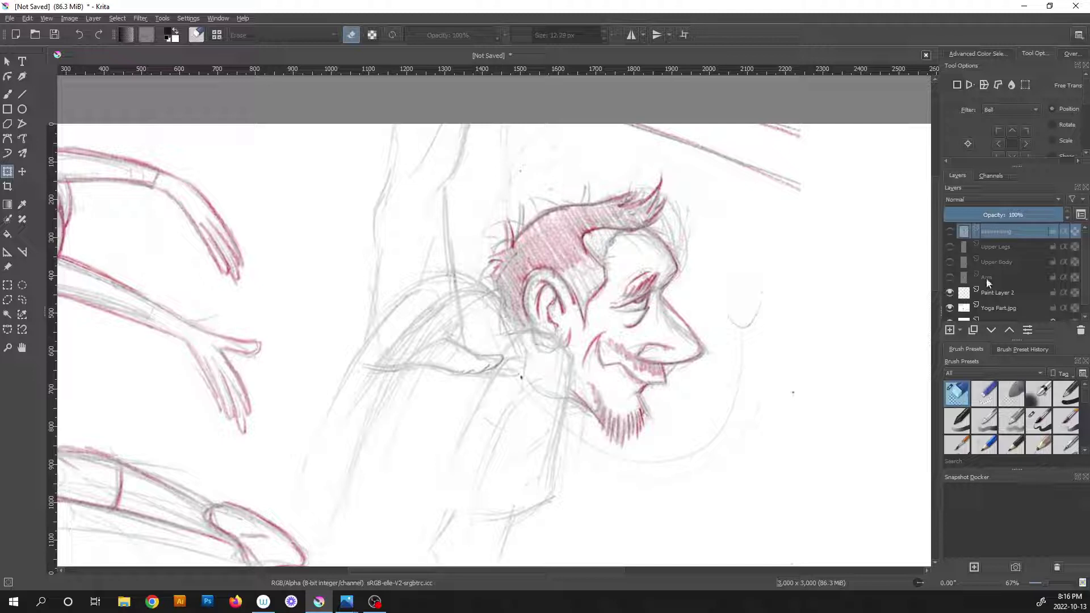
pyautogui.doubleClick(1004, 296)
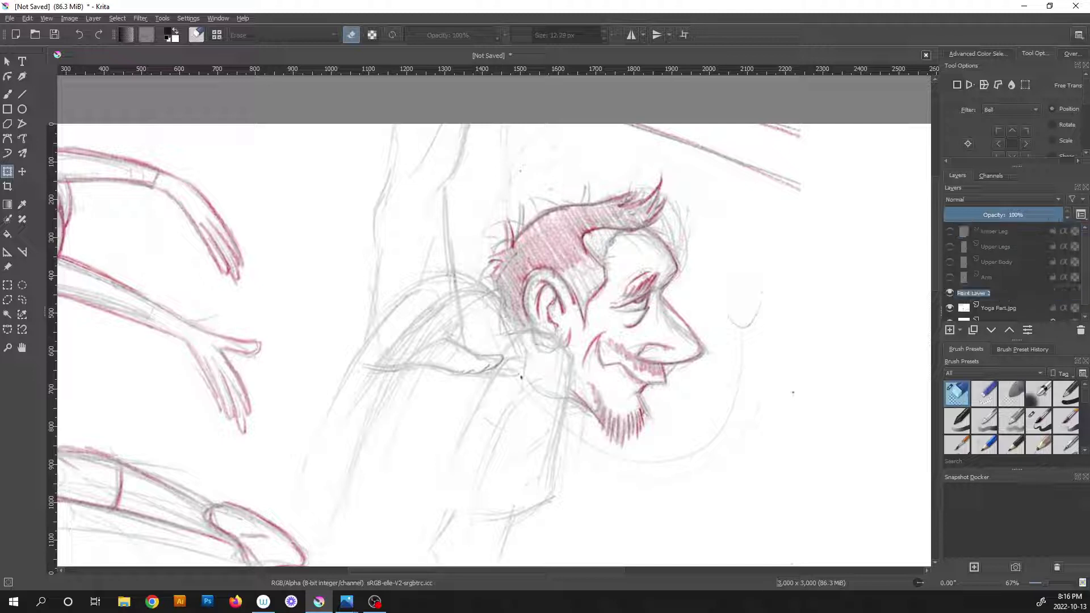
pyautogui.write('Head')
pyautogui.press('Return')
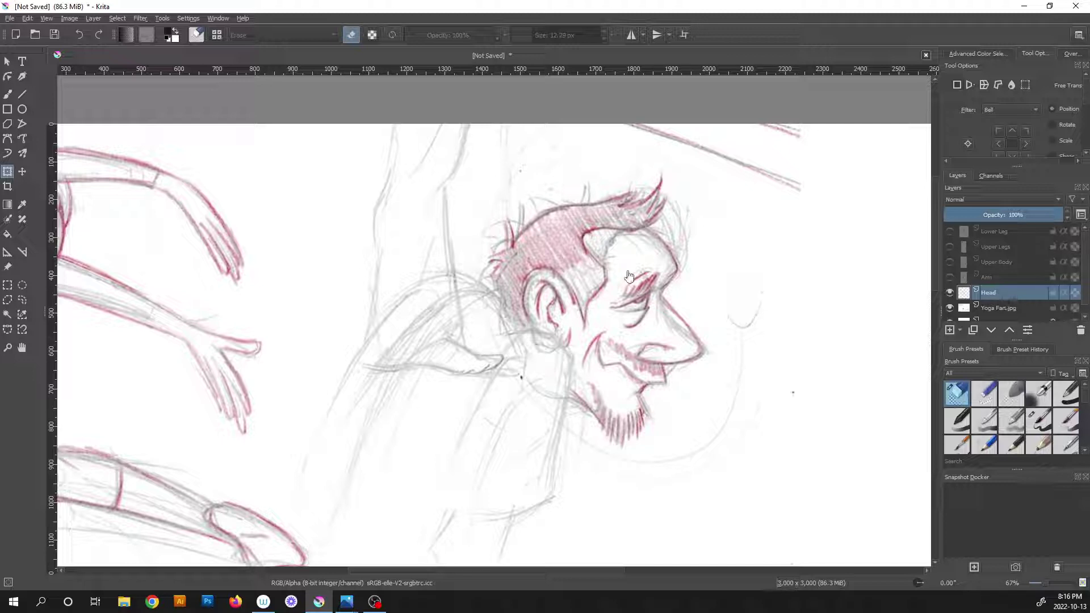
# With the freehand brush, ink the curved hairline at the temple, short hair strokes below it and the pointed sideburn.
pyautogui.moveTo(611, 277); pyautogui.dragTo(550, 327)
pyautogui.scroll(2, 531, 324)
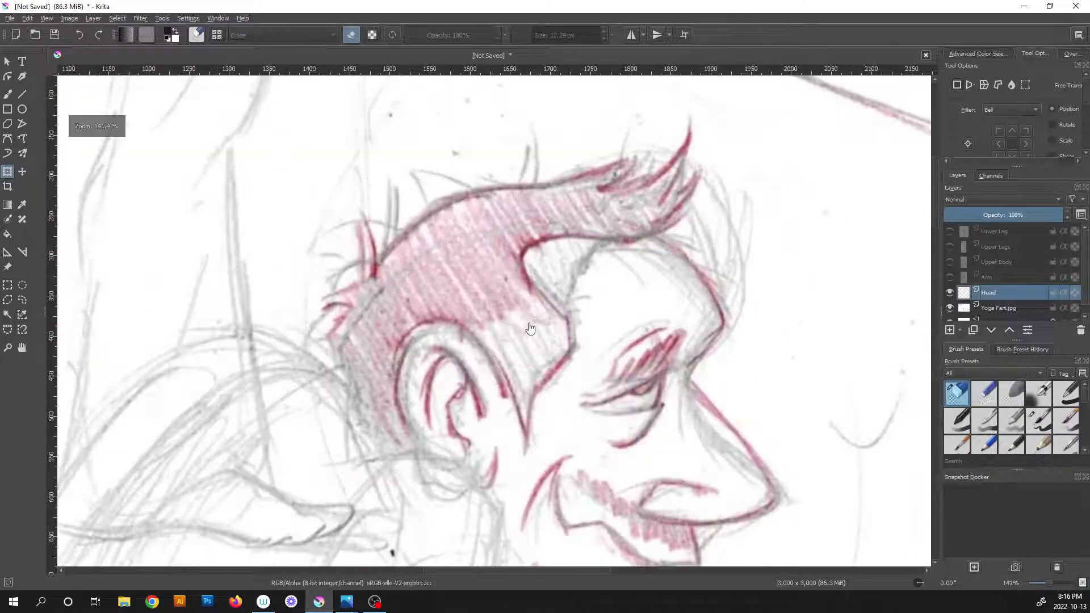
pyautogui.scroll(1, 483, 328)
pyautogui.press('b')
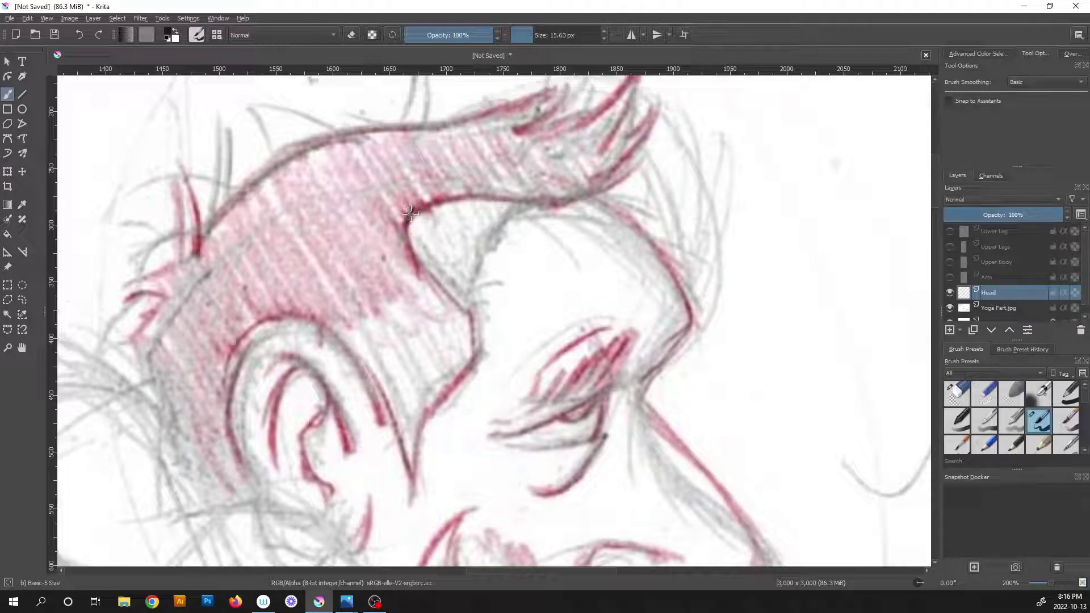
pyautogui.moveTo(411, 211)
pyautogui.mouseDown()
pyautogui.moveTo(408, 241)
pyautogui.moveTo(445, 284)
pyautogui.moveTo(471, 358)
pyautogui.moveTo(392, 335)
pyautogui.mouseUp()
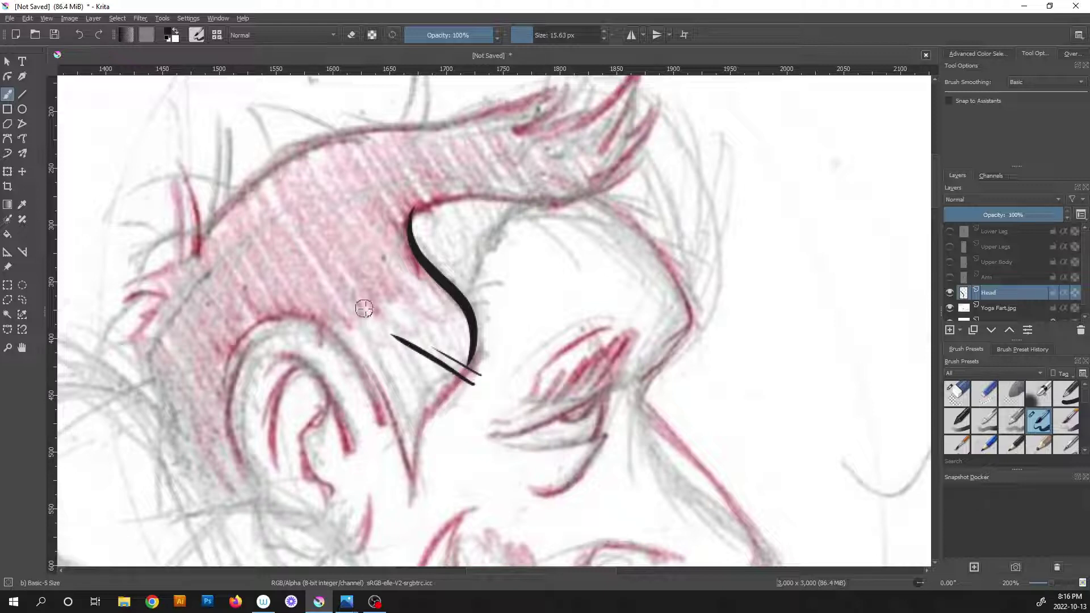
pyautogui.moveTo(456, 391); pyautogui.dragTo(418, 366)
pyautogui.moveTo(446, 411)
pyautogui.mouseDown()
pyautogui.moveTo(395, 383)
pyautogui.moveTo(413, 485)
pyautogui.moveTo(361, 349)
pyautogui.mouseUp()
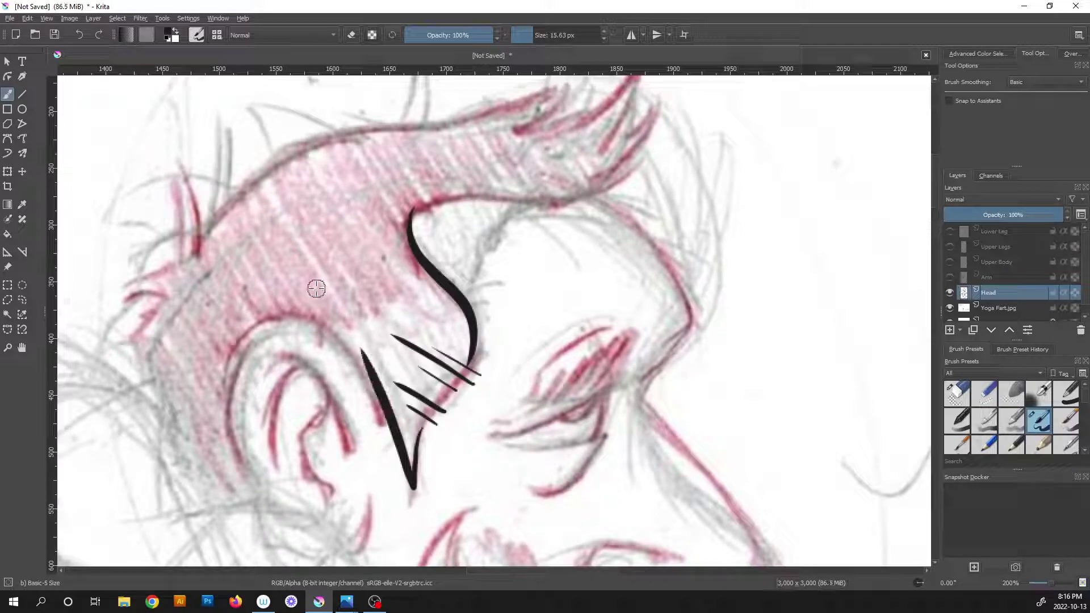
# Redraw the line between sideburn and ear as a curve along the ear's front edge, ending in a short hook.
pyautogui.scroll(-3, 369, 370)
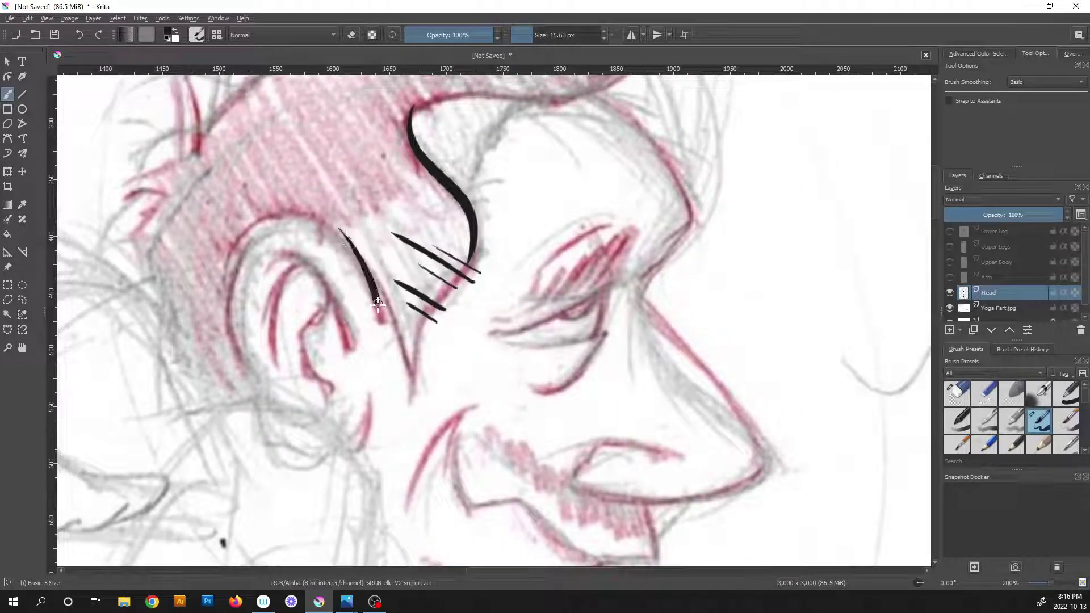
pyautogui.moveTo(378, 303)
pyautogui.mouseDown()
pyautogui.moveTo(385, 351)
pyautogui.moveTo(515, 408)
pyautogui.mouseUp()
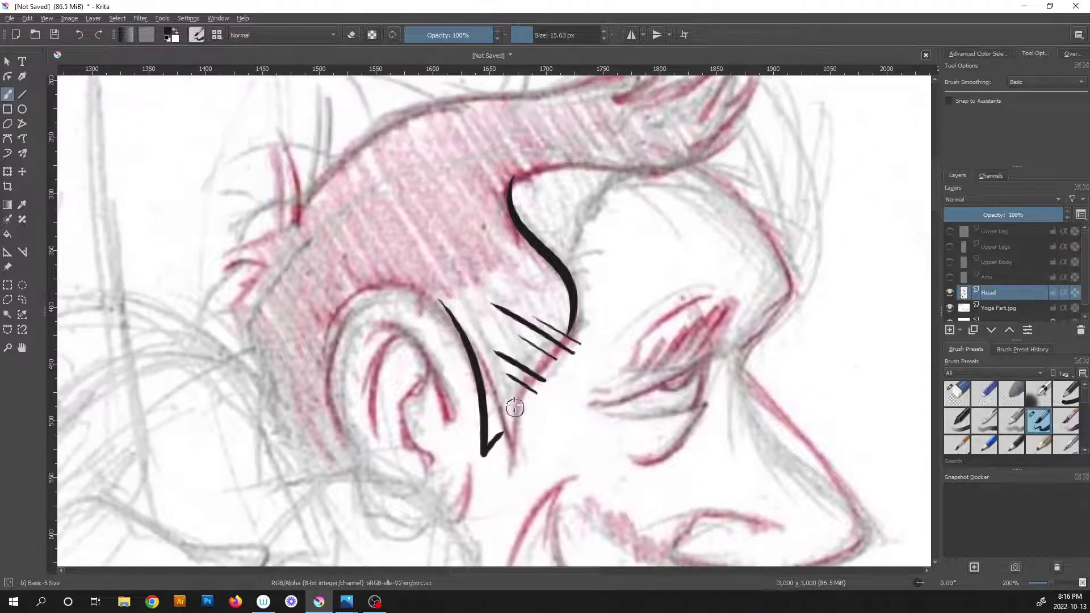
pyautogui.scroll(1, 391, 360)
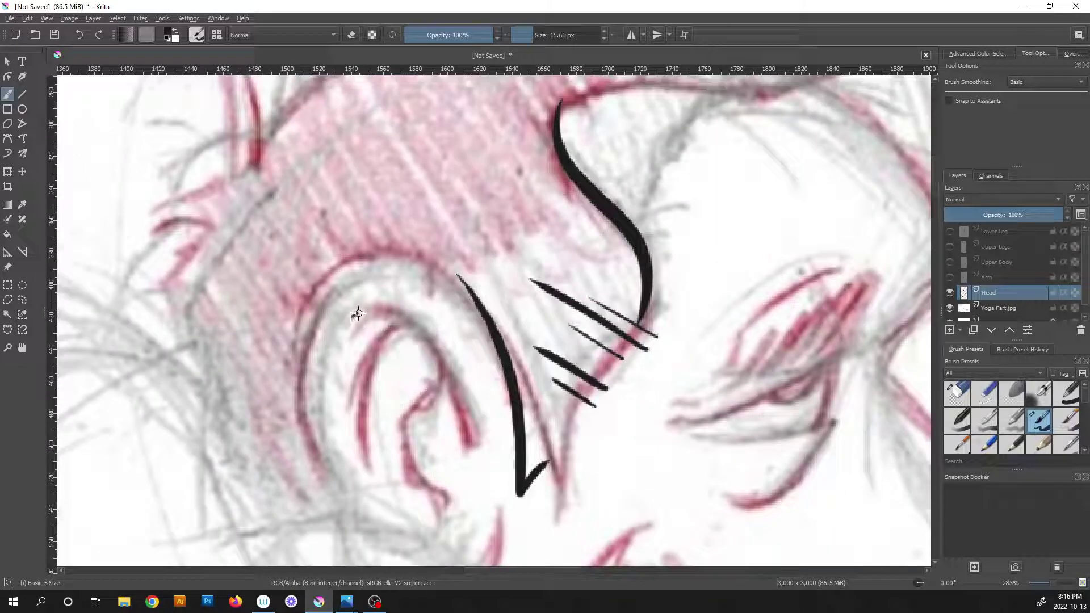
# Ink the inner folds of the ear, redoing the angular inner contour and adding the small curves beneath it.
pyautogui.moveTo(352, 315)
pyautogui.mouseDown()
pyautogui.moveTo(407, 324)
pyautogui.moveTo(429, 356)
pyautogui.moveTo(490, 516)
pyautogui.moveTo(532, 391)
pyautogui.mouseUp()
pyautogui.moveTo(482, 264)
pyautogui.mouseDown()
pyautogui.moveTo(454, 292)
pyautogui.moveTo(455, 349)
pyautogui.moveTo(510, 398)
pyautogui.mouseUp()
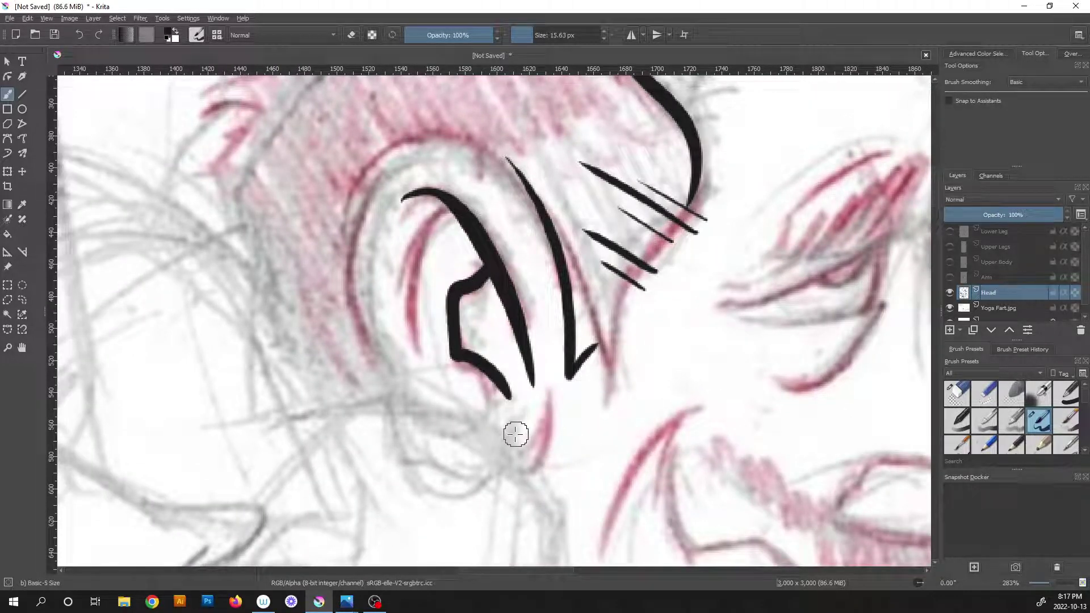
pyautogui.hotkey('ctrl', 'z')
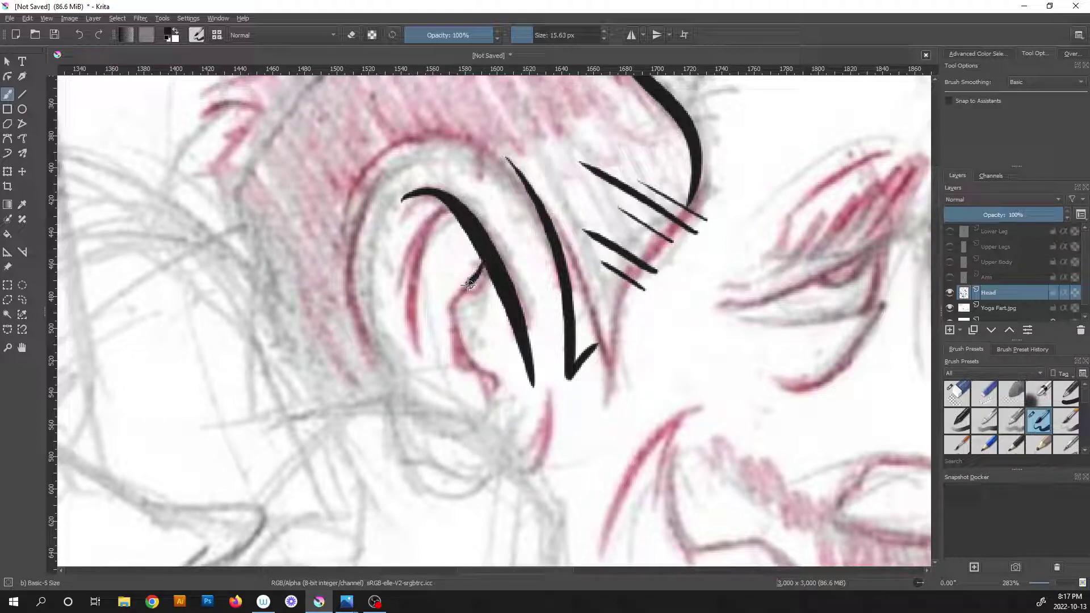
pyautogui.moveTo(455, 311)
pyautogui.mouseDown()
pyautogui.moveTo(454, 348)
pyautogui.moveTo(505, 390)
pyautogui.moveTo(446, 390)
pyautogui.mouseUp()
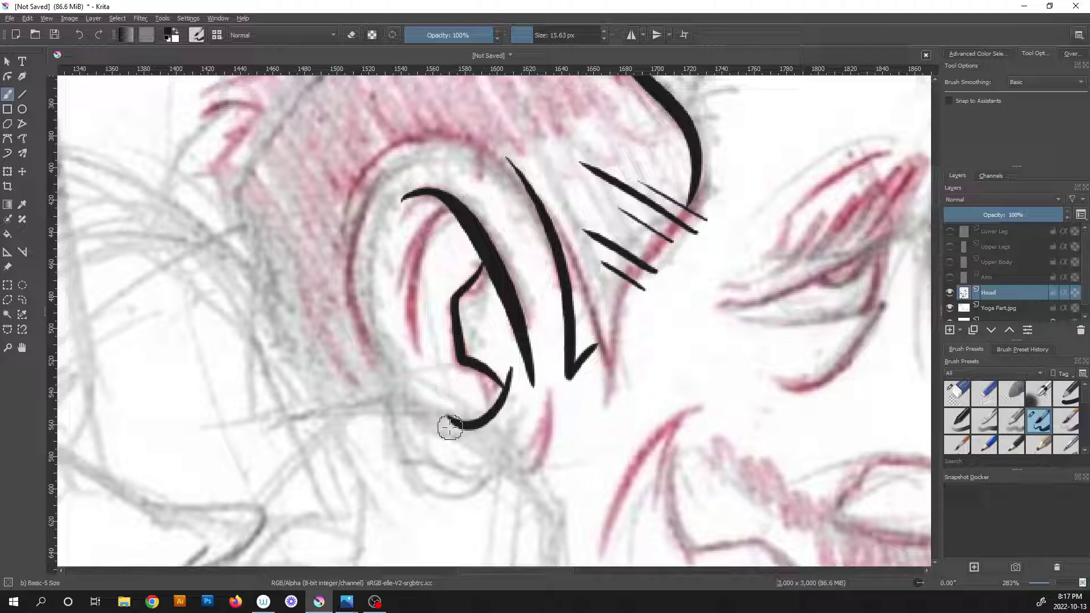
pyautogui.moveTo(466, 440); pyautogui.dragTo(432, 415)
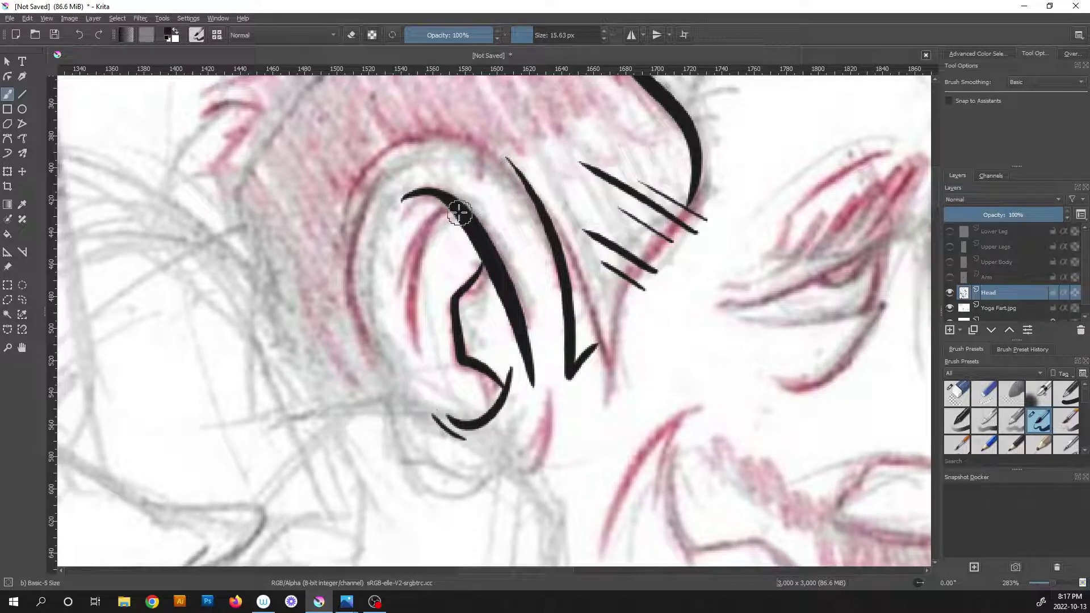
pyautogui.moveTo(447, 206)
pyautogui.mouseDown()
pyautogui.moveTo(423, 238)
pyautogui.moveTo(415, 345)
pyautogui.mouseUp()
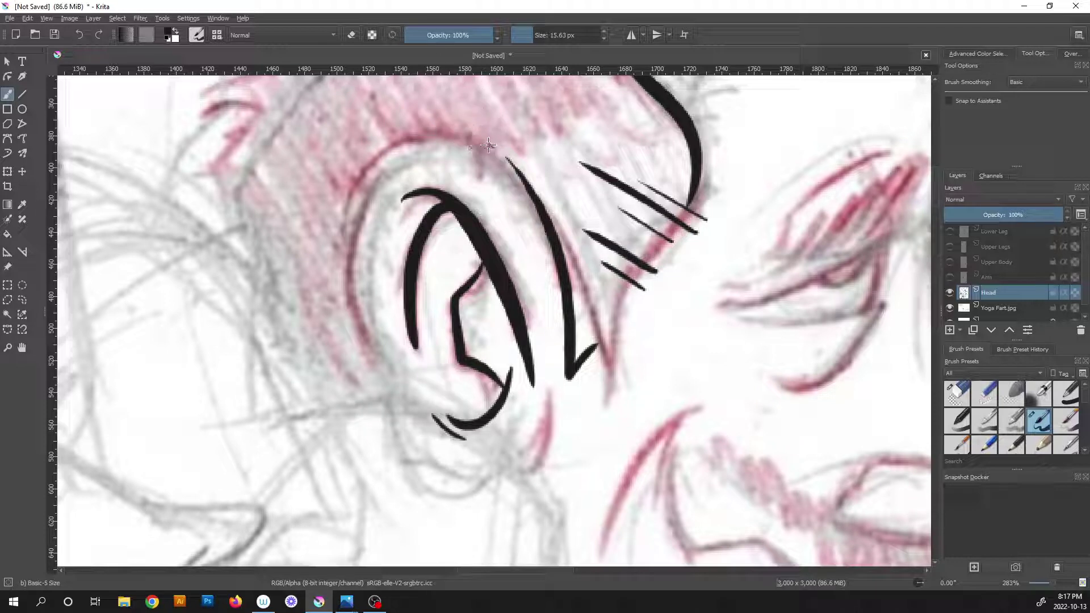
# Ink the ear's outer rim and earlobe, and add a thin contour line inside the back rim.
pyautogui.moveTo(443, 131)
pyautogui.mouseDown()
pyautogui.moveTo(392, 148)
pyautogui.moveTo(349, 199)
pyautogui.moveTo(340, 266)
pyautogui.moveTo(403, 432)
pyautogui.mouseUp()
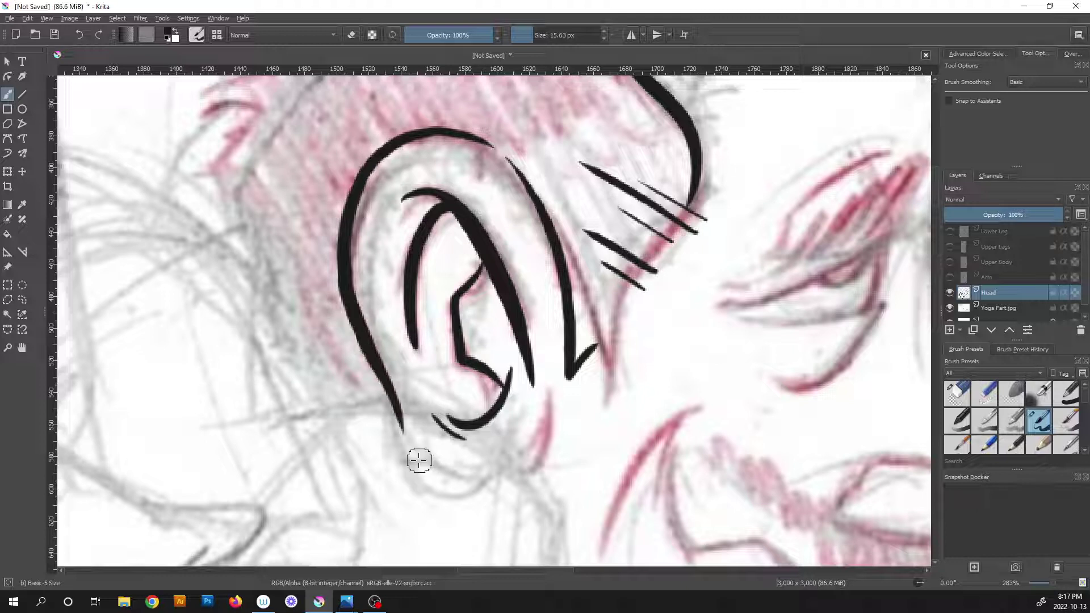
pyautogui.moveTo(538, 472)
pyautogui.mouseDown()
pyautogui.moveTo(494, 506)
pyautogui.moveTo(411, 482)
pyautogui.moveTo(411, 402)
pyautogui.mouseUp()
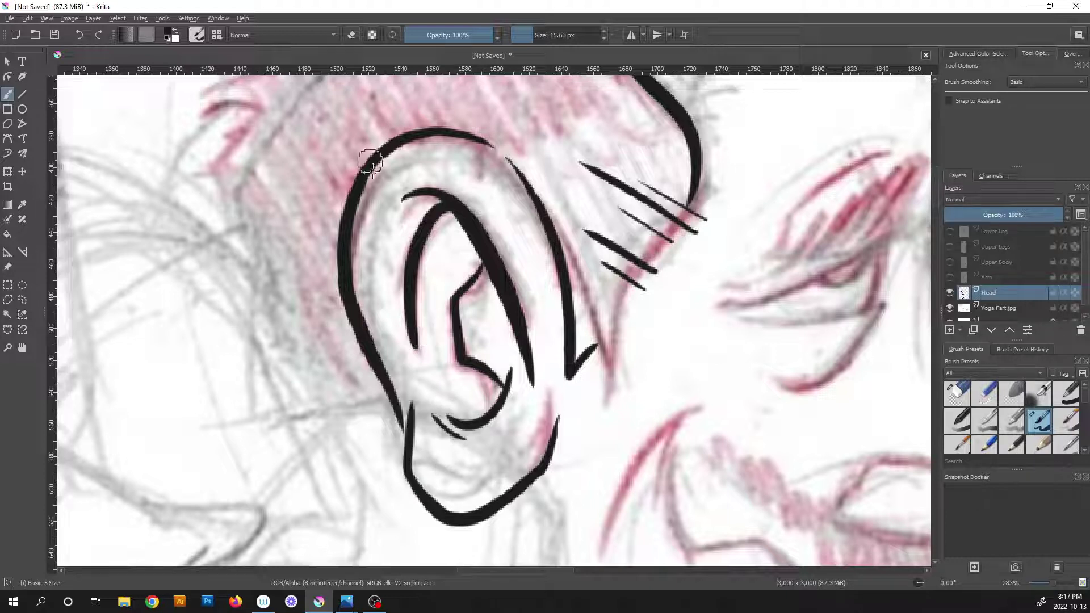
pyautogui.moveTo(385, 222); pyautogui.dragTo(382, 317)
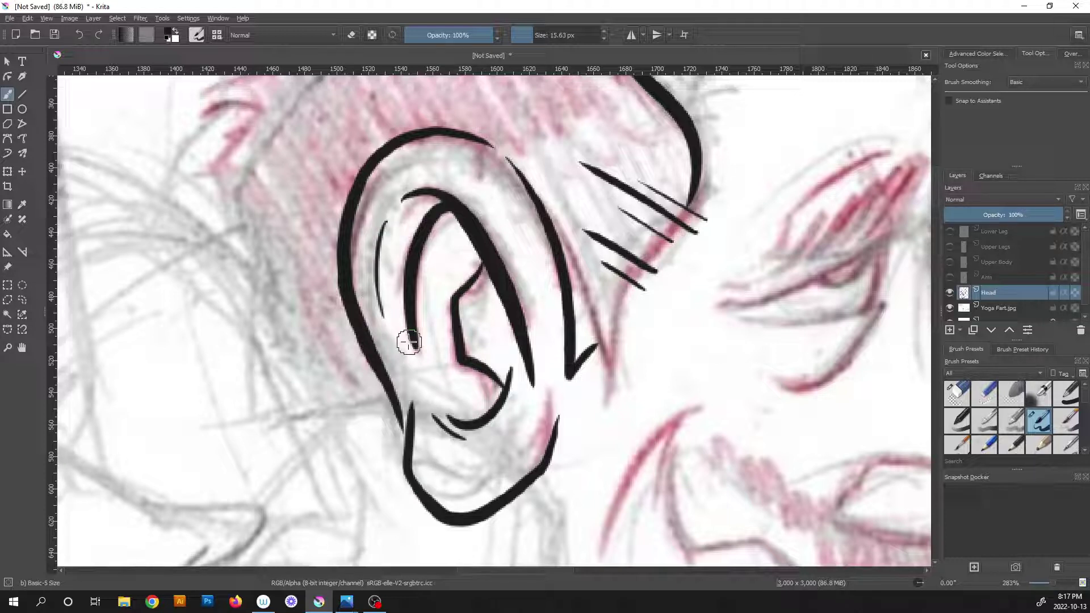
# Ink the quiff's lower front strands and the hairline running back to the temple, with short crossing hair strokes at the corner.
pyautogui.scroll(-4, 428, 313)
pyautogui.scroll(3, 528, 325)
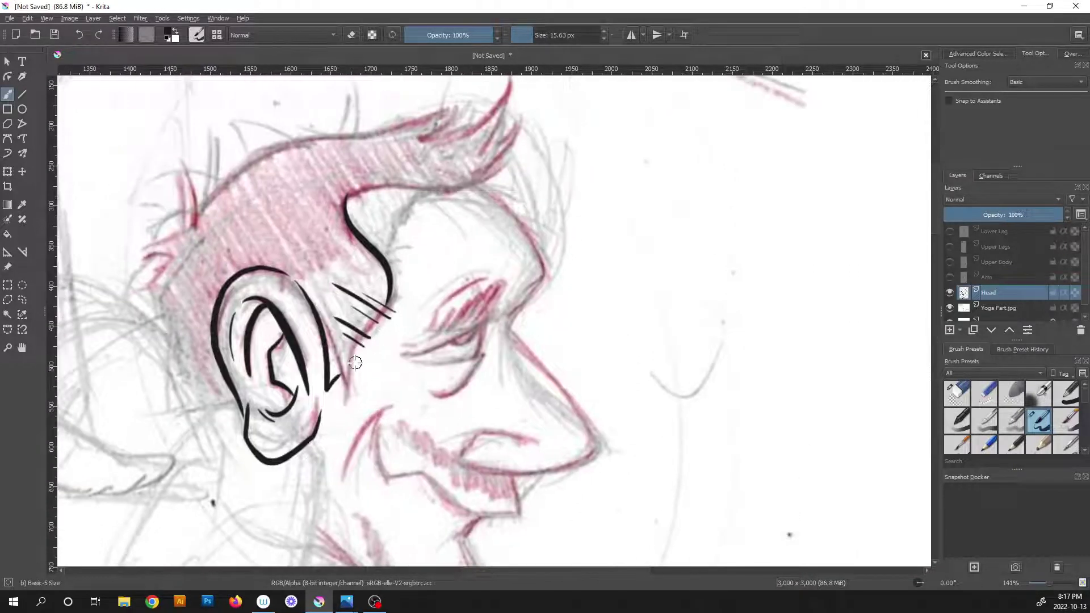
pyautogui.scroll(3, 505, 253)
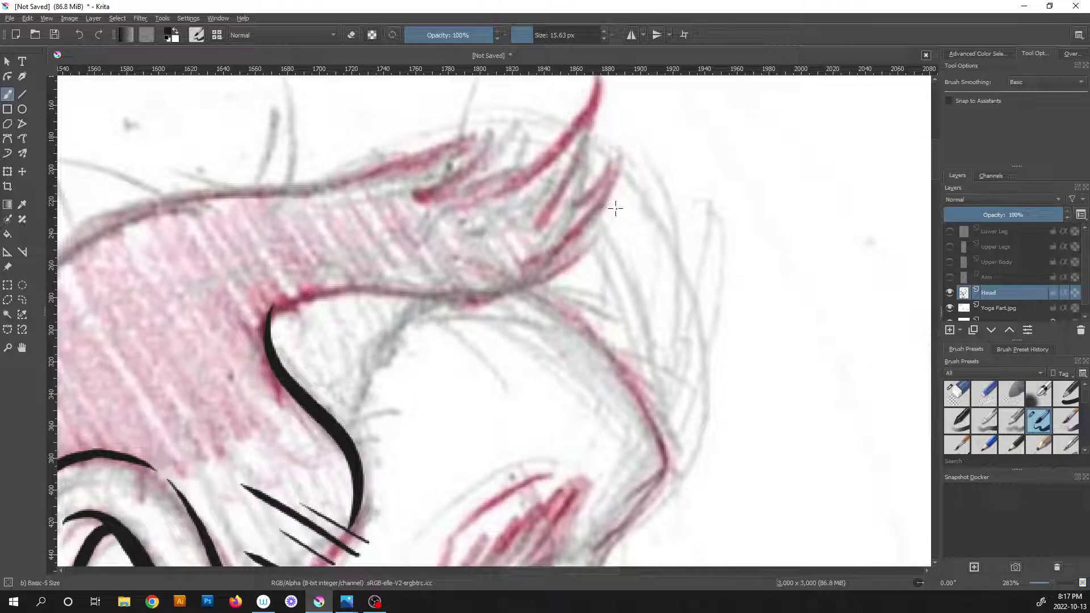
pyautogui.moveTo(615, 209); pyautogui.dragTo(515, 297)
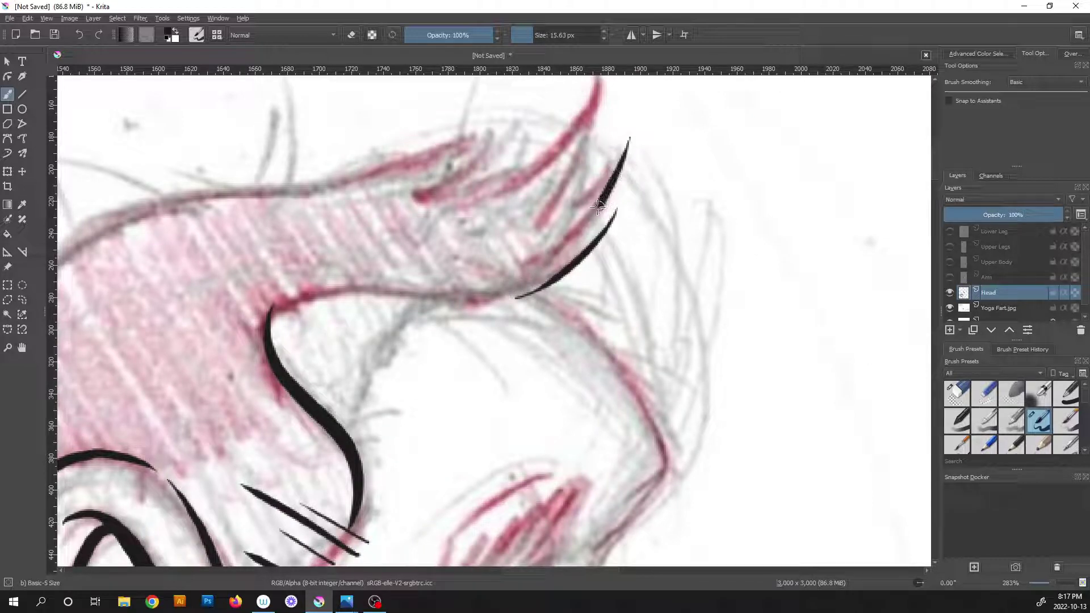
pyautogui.moveTo(599, 206)
pyautogui.mouseDown()
pyautogui.moveTo(524, 275)
pyautogui.moveTo(410, 299)
pyautogui.moveTo(276, 309)
pyautogui.moveTo(287, 308)
pyautogui.mouseUp()
# Ink the quiff's pointed upper strands and the top hair contour back to the spiky tufts at the crown.
pyautogui.scroll(-4, 296, 296)
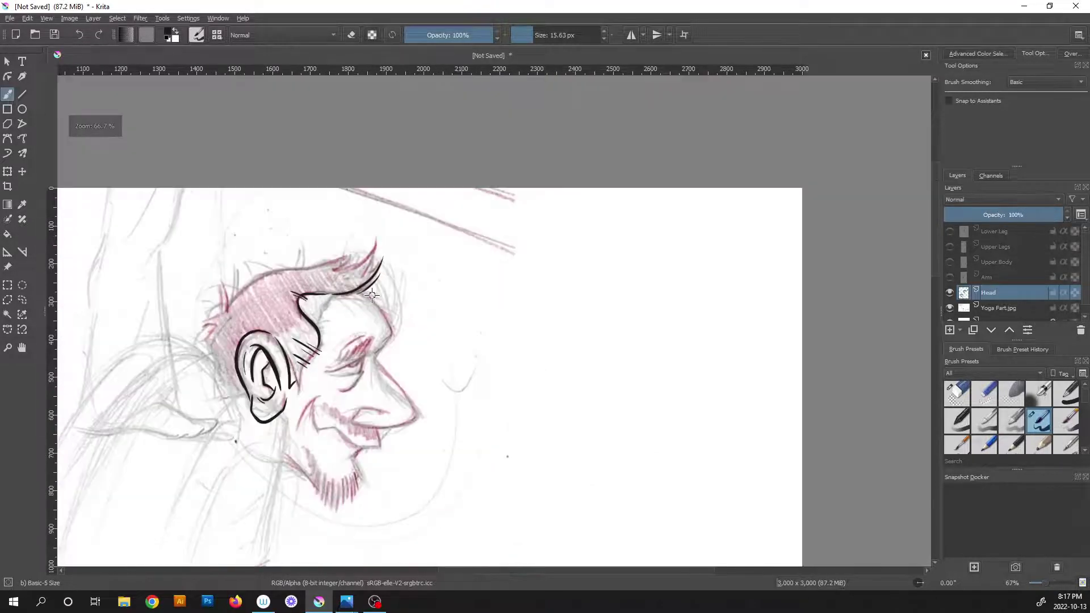
pyautogui.scroll(4, 371, 295)
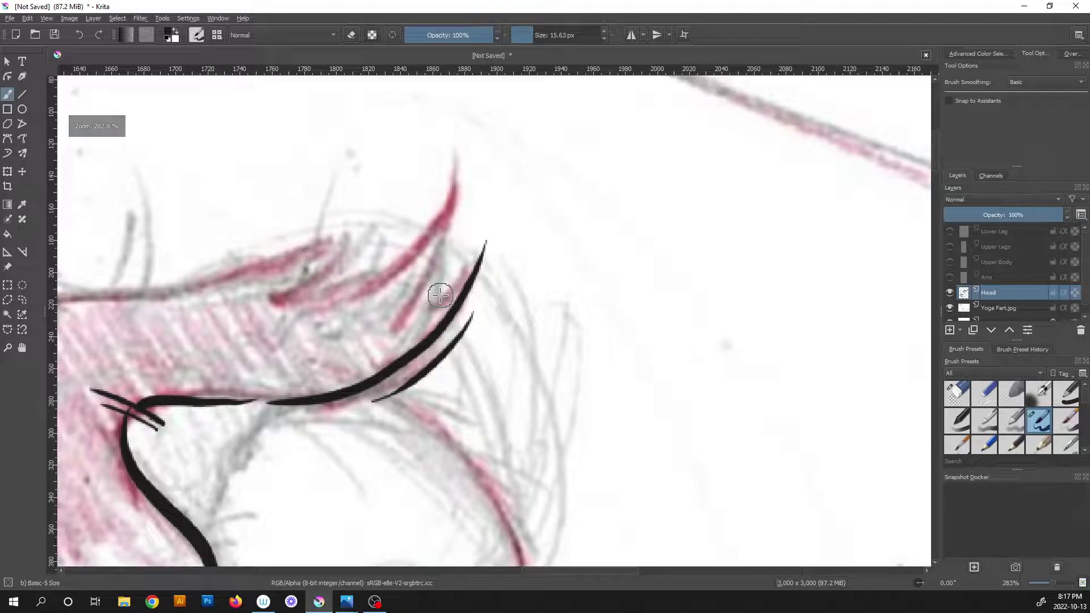
pyautogui.moveTo(484, 243); pyautogui.dragTo(405, 318)
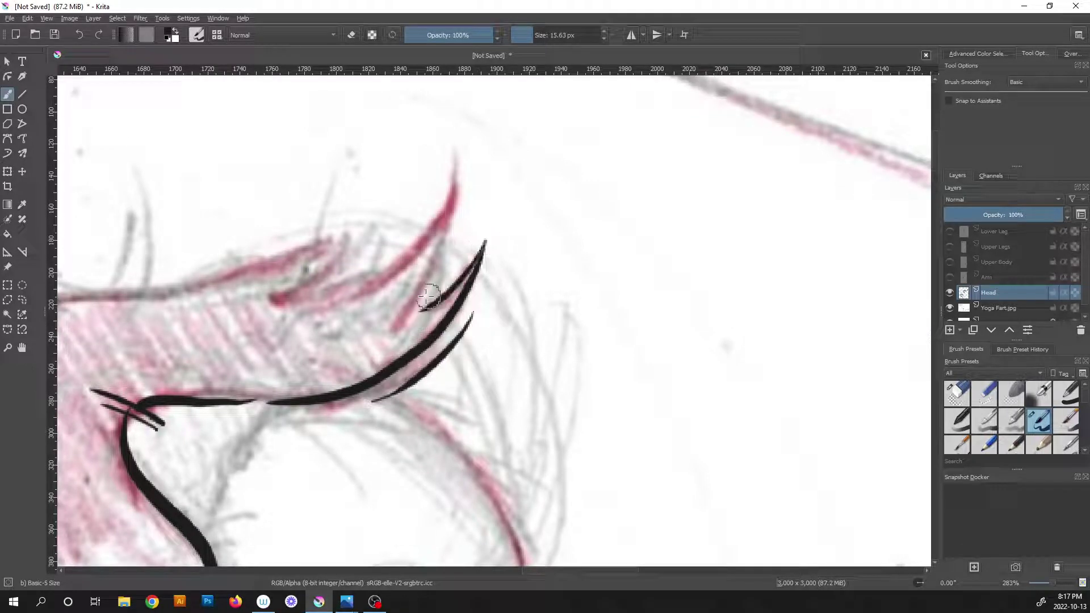
pyautogui.moveTo(457, 145)
pyautogui.mouseDown()
pyautogui.moveTo(453, 215)
pyautogui.moveTo(413, 306)
pyautogui.moveTo(365, 337)
pyautogui.mouseUp()
pyautogui.moveTo(453, 169)
pyautogui.mouseDown()
pyautogui.moveTo(292, 286)
pyautogui.moveTo(392, 230)
pyautogui.moveTo(202, 287)
pyautogui.moveTo(594, 352)
pyautogui.mouseUp()
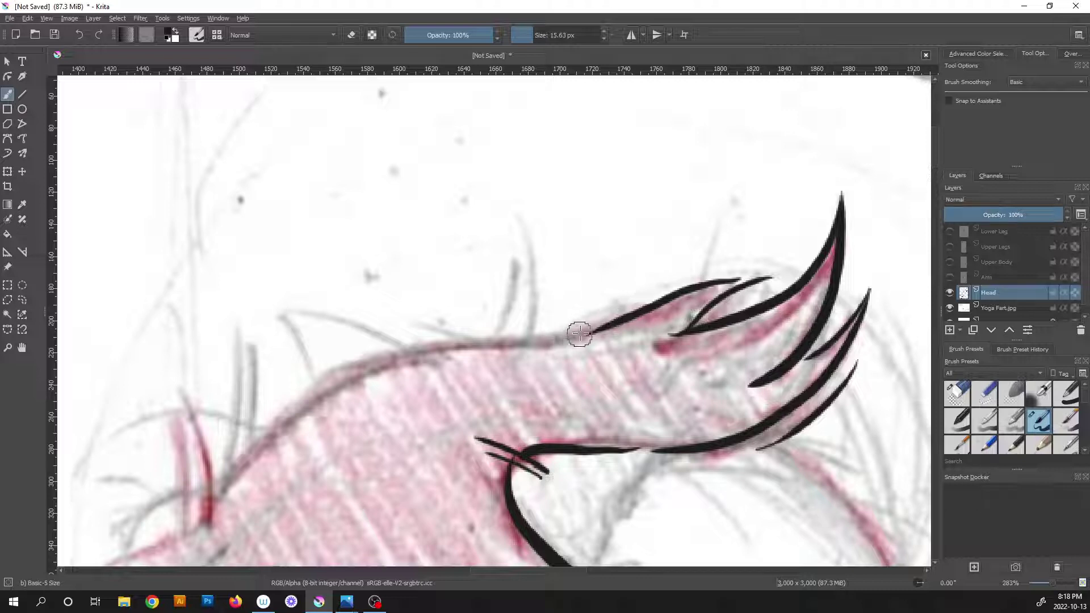
pyautogui.moveTo(568, 338)
pyautogui.mouseDown()
pyautogui.moveTo(621, 291)
pyautogui.moveTo(341, 348)
pyautogui.moveTo(279, 394)
pyautogui.moveTo(258, 314)
pyautogui.moveTo(252, 410)
pyautogui.moveTo(228, 365)
pyautogui.moveTo(208, 495)
pyautogui.moveTo(205, 381)
pyautogui.moveTo(180, 506)
pyautogui.mouseUp()
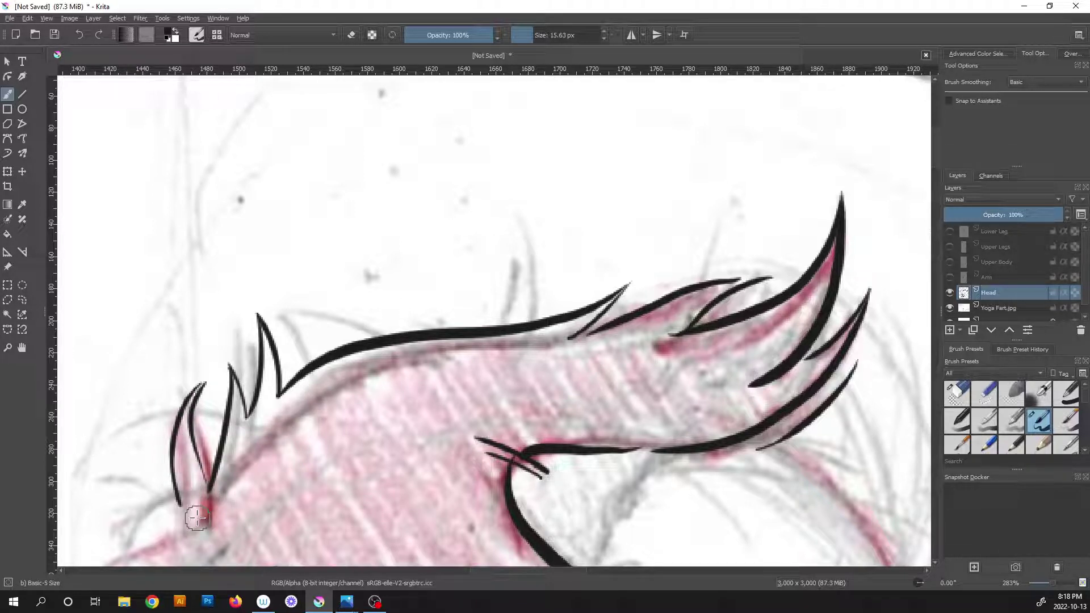
# Ink the pointed tufts at the back of the head and the curved contour running from them down behind the ear.
pyautogui.scroll(-2, 264, 401)
pyautogui.moveTo(271, 467); pyautogui.dragTo(294, 297)
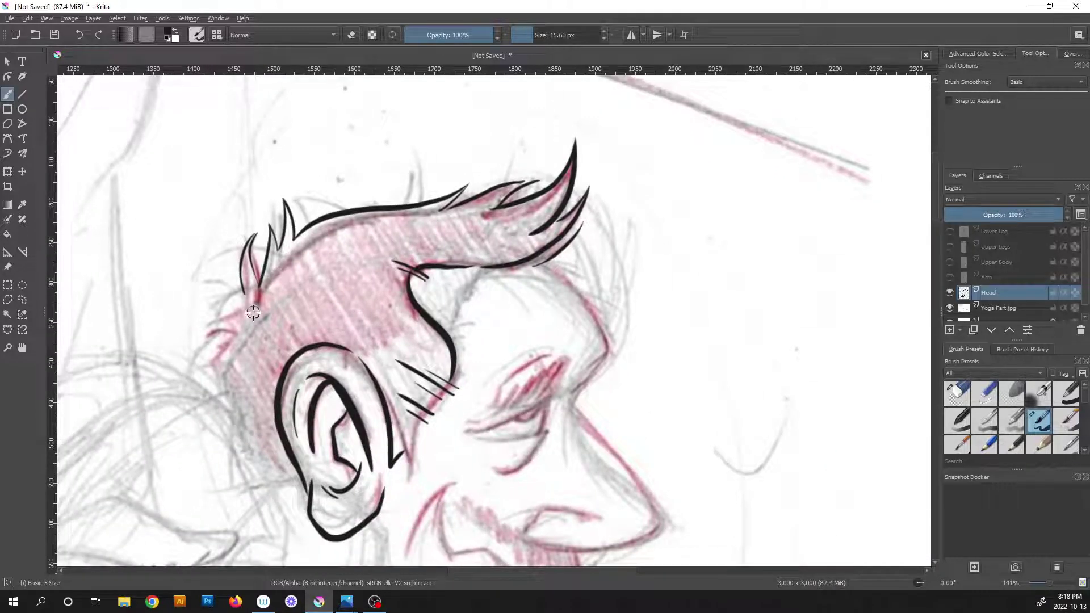
pyautogui.scroll(2, 253, 312)
pyautogui.moveTo(326, 218); pyautogui.dragTo(225, 267)
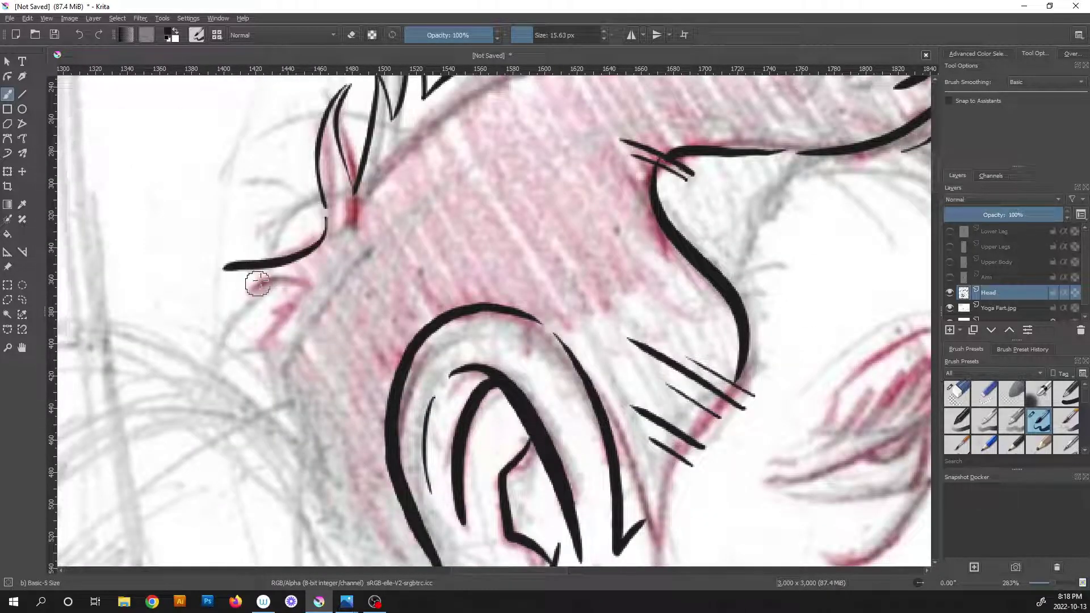
pyautogui.moveTo(320, 265); pyautogui.dragTo(230, 320)
pyautogui.moveTo(295, 290); pyautogui.dragTo(254, 323)
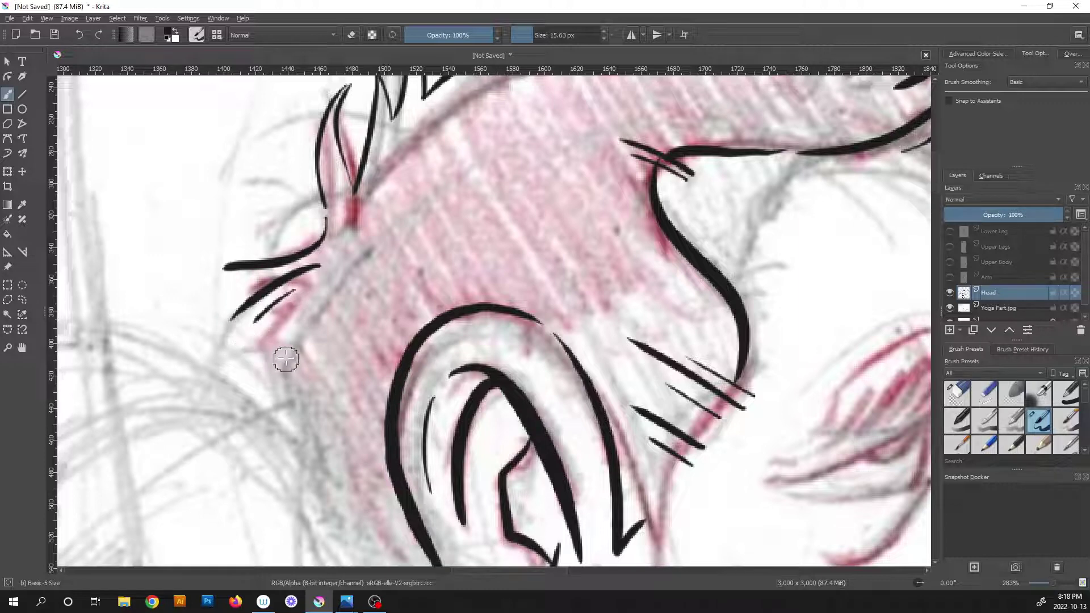
pyautogui.moveTo(285, 358); pyautogui.dragTo(262, 253)
pyautogui.moveTo(294, 188); pyautogui.dragTo(257, 262)
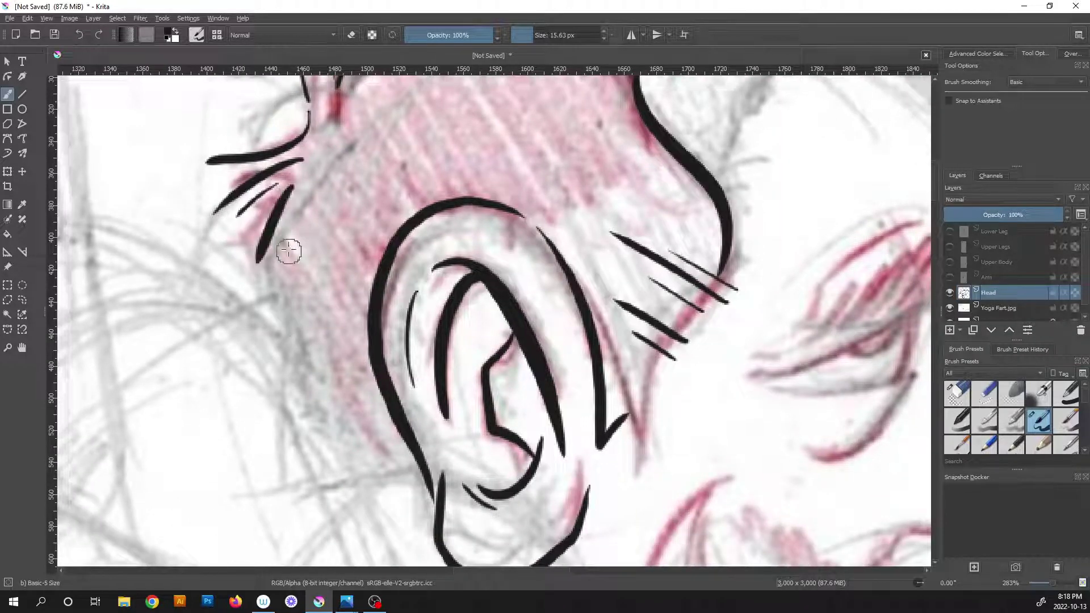
pyautogui.moveTo(287, 221)
pyautogui.mouseDown()
pyautogui.moveTo(285, 358)
pyautogui.moveTo(392, 485)
pyautogui.mouseUp()
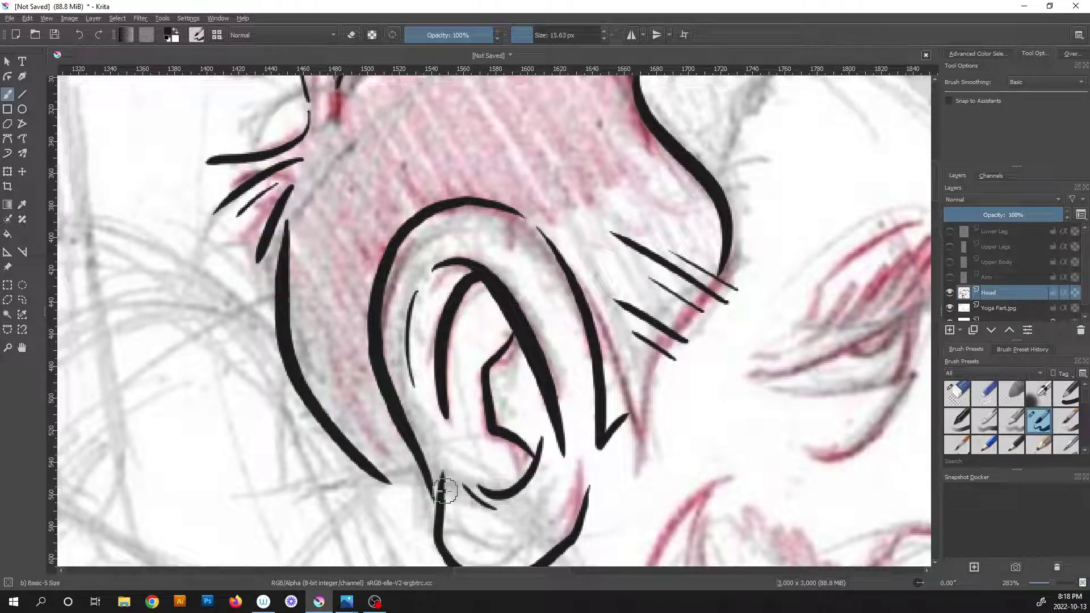
# Ink the forehead profile from the hairline over the brow to the nose bridge, with a short eyebrow stroke crossing the brow corner.
pyautogui.press('1')
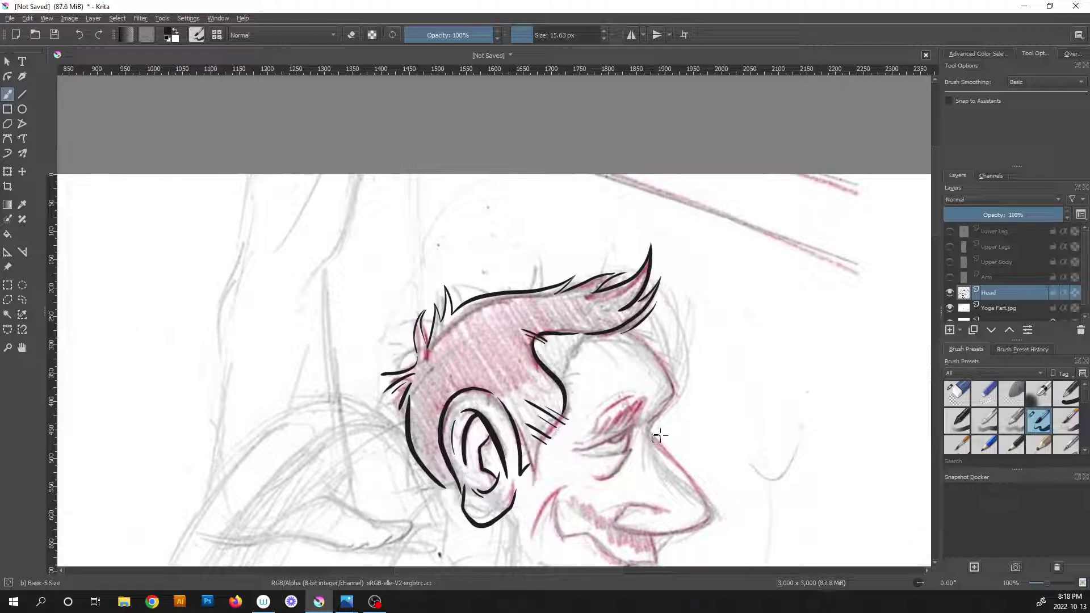
pyautogui.scroll(-2, 686, 371)
pyautogui.moveTo(672, 383); pyautogui.dragTo(564, 396)
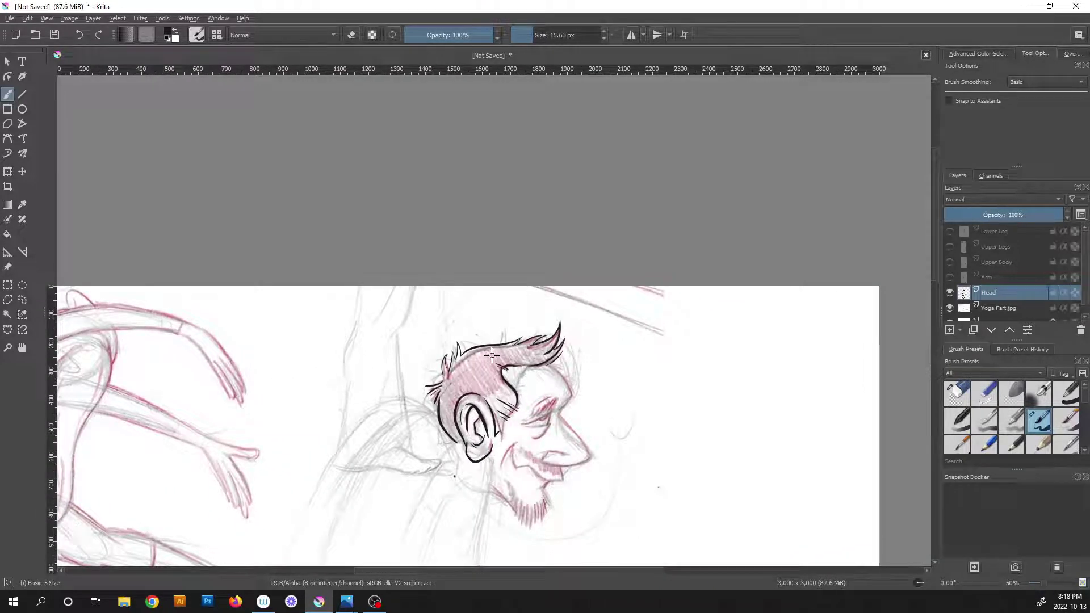
pyautogui.scroll(5, 535, 372)
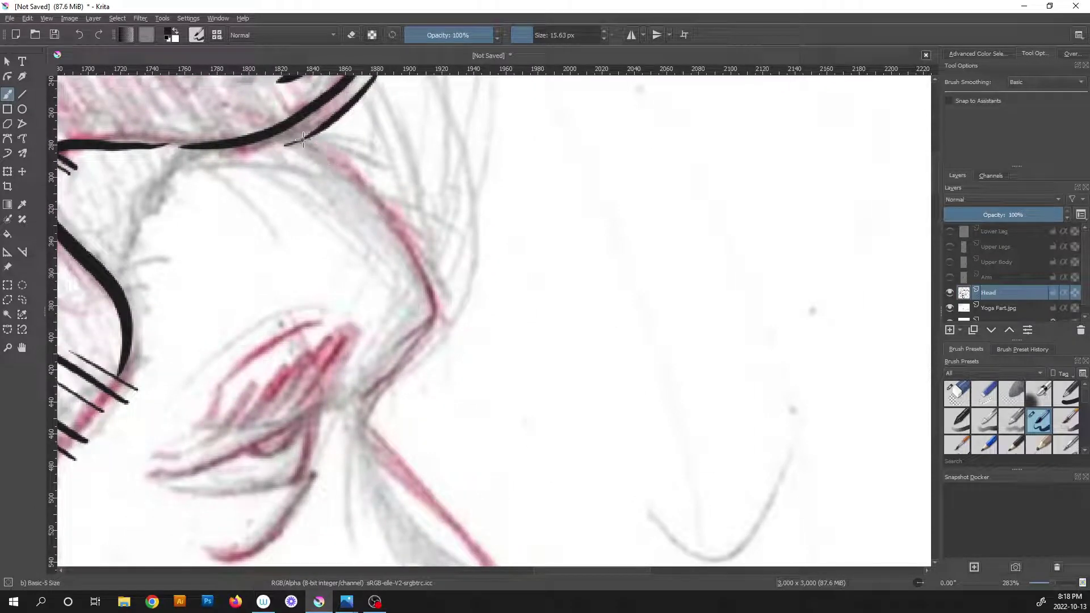
pyautogui.moveTo(339, 163)
pyautogui.mouseDown()
pyautogui.moveTo(420, 255)
pyautogui.moveTo(452, 345)
pyautogui.moveTo(403, 360)
pyautogui.moveTo(365, 426)
pyautogui.mouseUp()
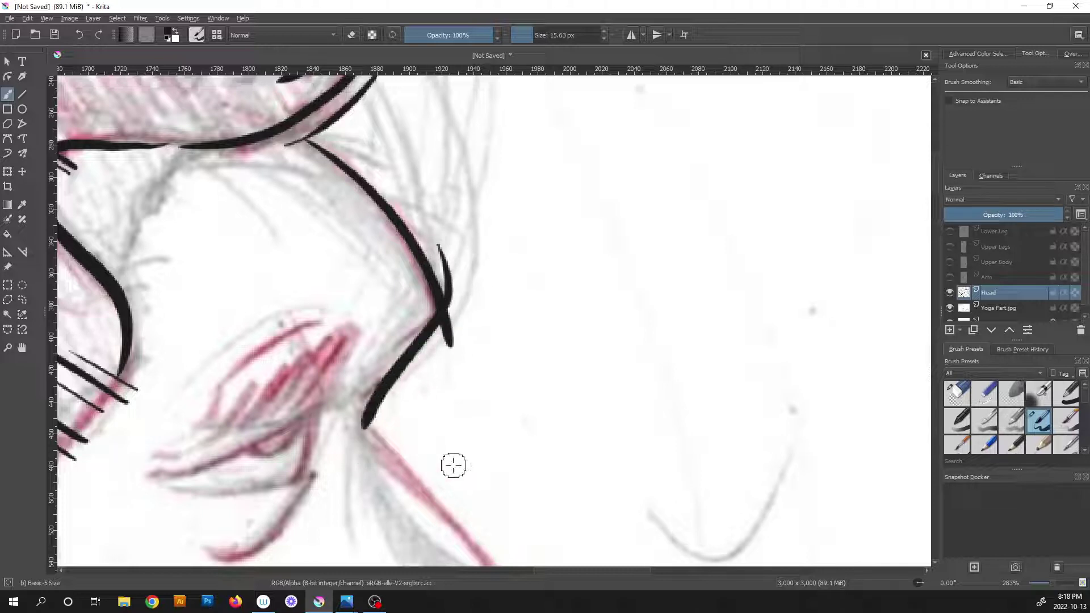
pyautogui.moveTo(514, 462)
pyautogui.mouseDown()
pyautogui.moveTo(483, 350)
pyautogui.moveTo(418, 208)
pyautogui.mouseUp()
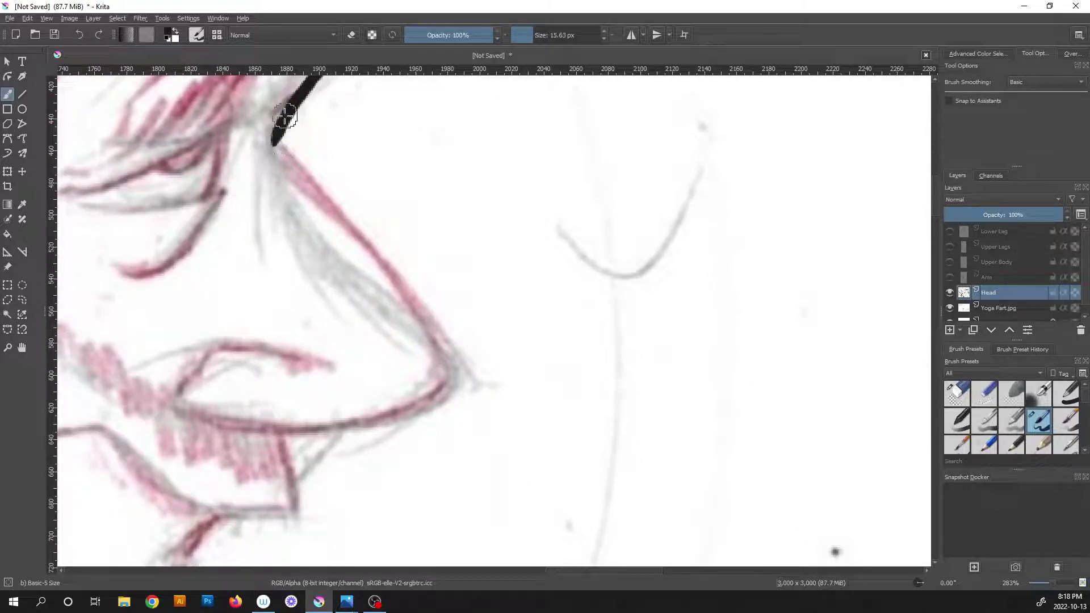
pyautogui.moveTo(282, 121)
pyautogui.mouseDown()
pyautogui.moveTo(284, 191)
pyautogui.moveTo(302, 229)
pyautogui.moveTo(336, 251)
pyautogui.mouseUp()
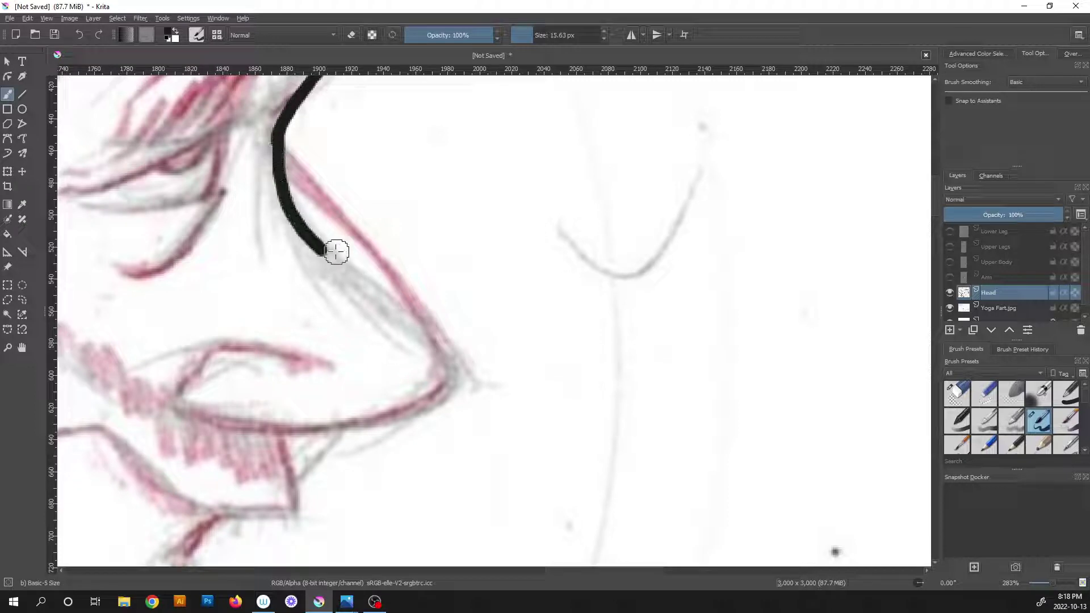
pyautogui.hotkey('ctrl', 'z')
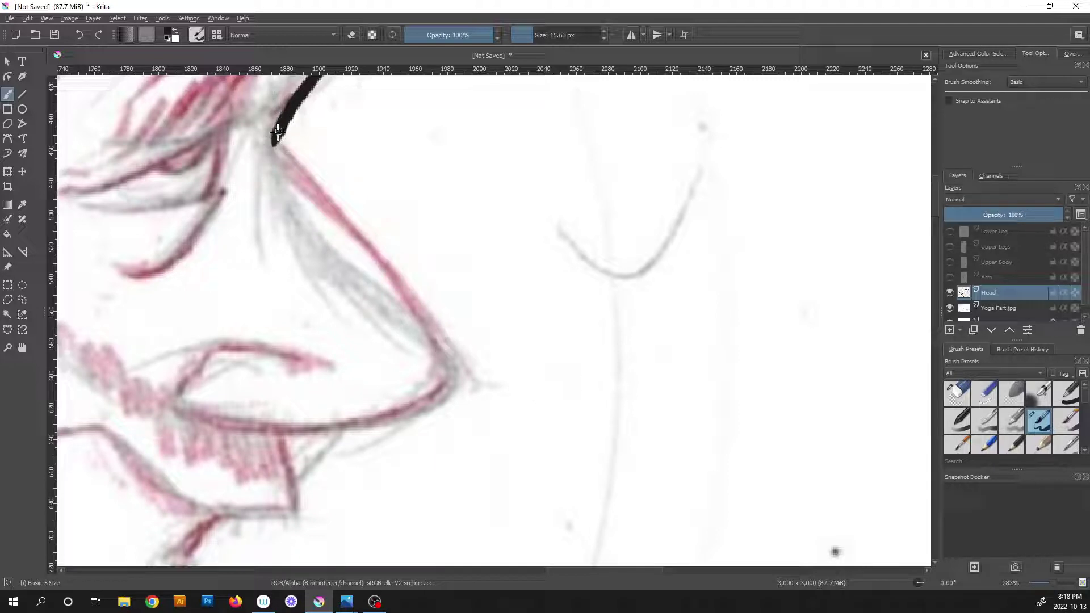
pyautogui.moveTo(276, 155); pyautogui.dragTo(277, 166)
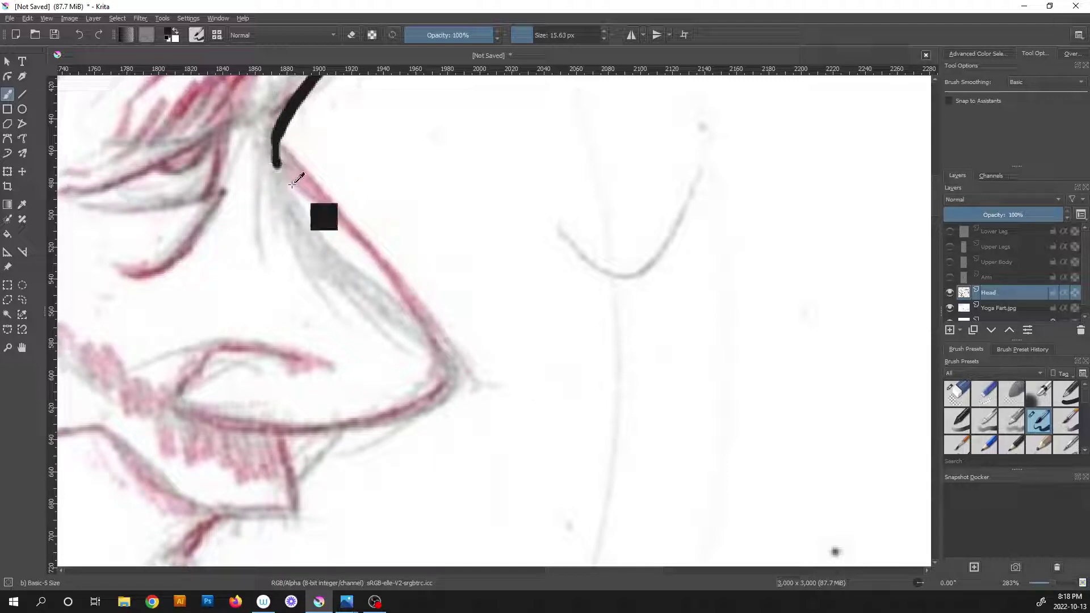
pyautogui.hotkey('ctrl', 'z')
# Ink the bridge of the nose as one smooth inward curve from below the brow to the tip, redoing the first stroke.
pyautogui.press('4')
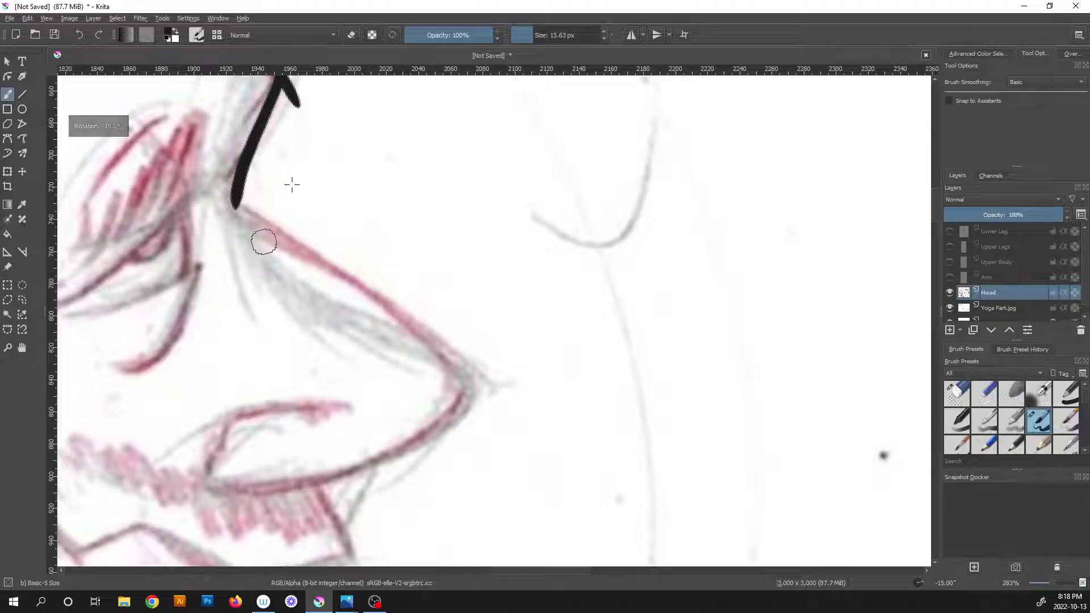
pyautogui.press('4')
pyautogui.press('5')
pyautogui.press('6')
pyautogui.press('6')
pyautogui.press('6')
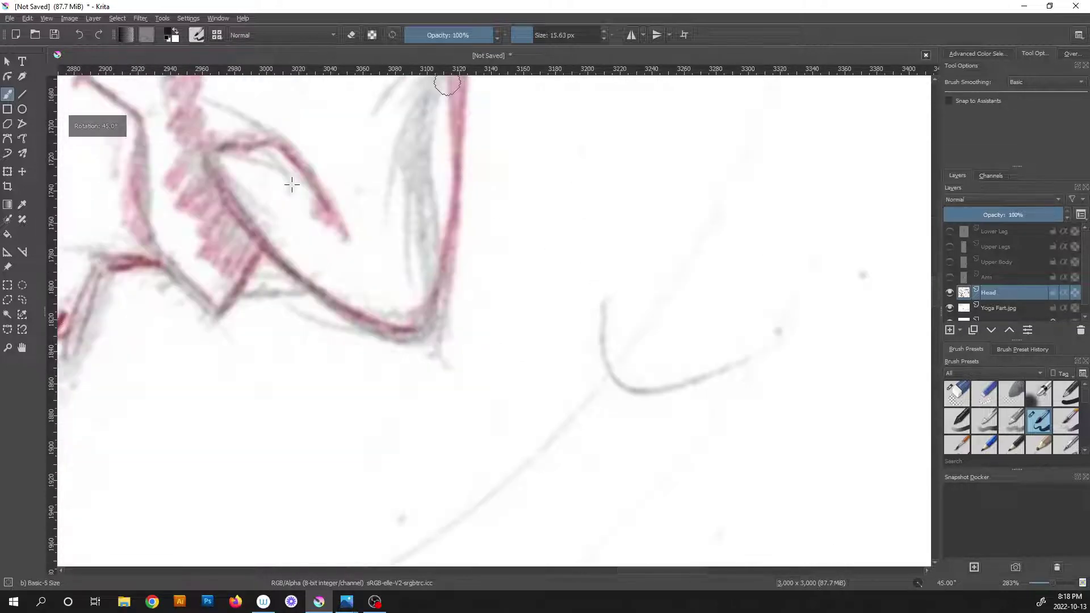
pyautogui.moveTo(491, 183); pyautogui.dragTo(462, 331)
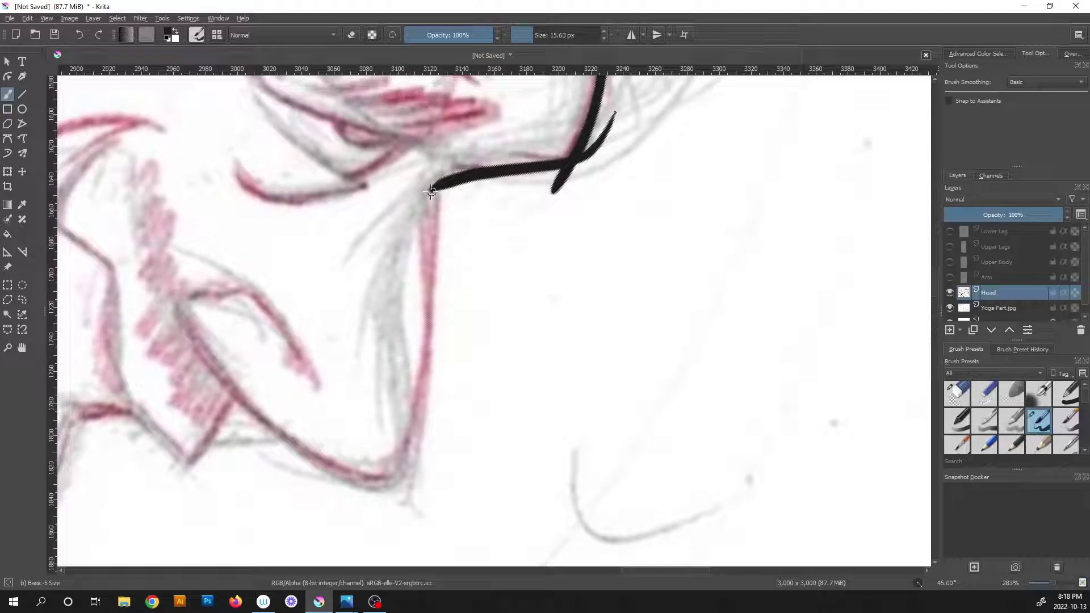
pyautogui.moveTo(431, 192)
pyautogui.mouseDown()
pyautogui.moveTo(401, 255)
pyautogui.moveTo(386, 516)
pyautogui.mouseUp()
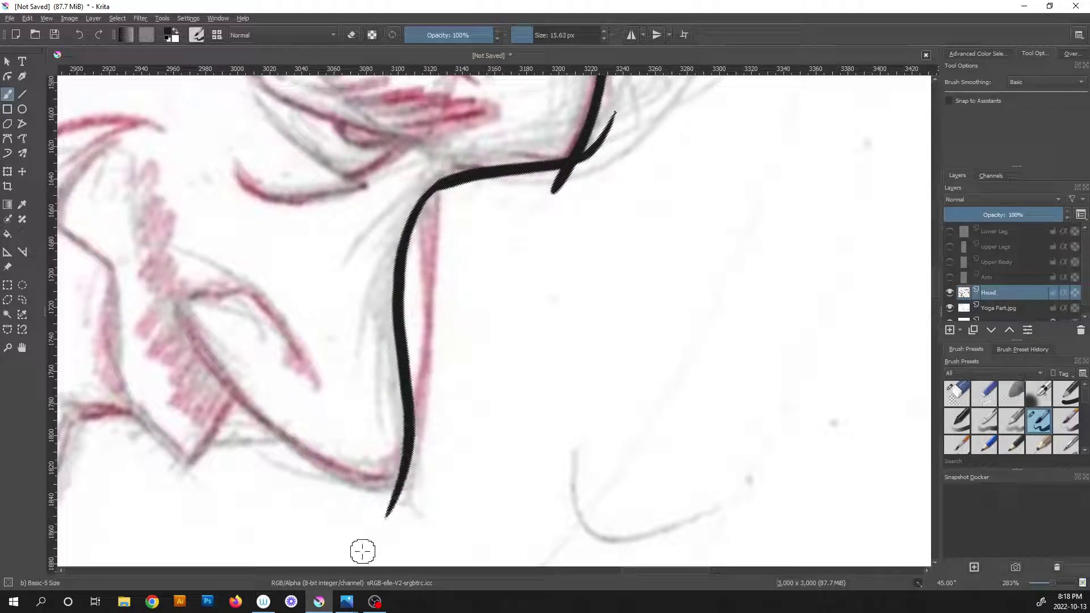
pyautogui.hotkey('ctrl', 'z')
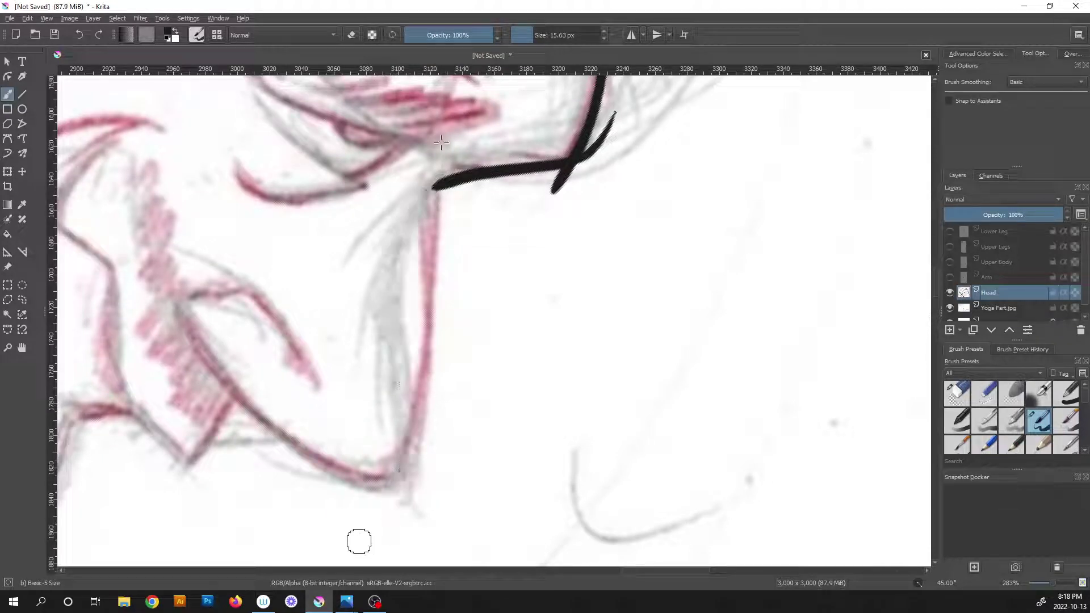
pyautogui.moveTo(426, 197)
pyautogui.mouseDown()
pyautogui.moveTo(399, 261)
pyautogui.moveTo(397, 369)
pyautogui.moveTo(417, 481)
pyautogui.mouseUp()
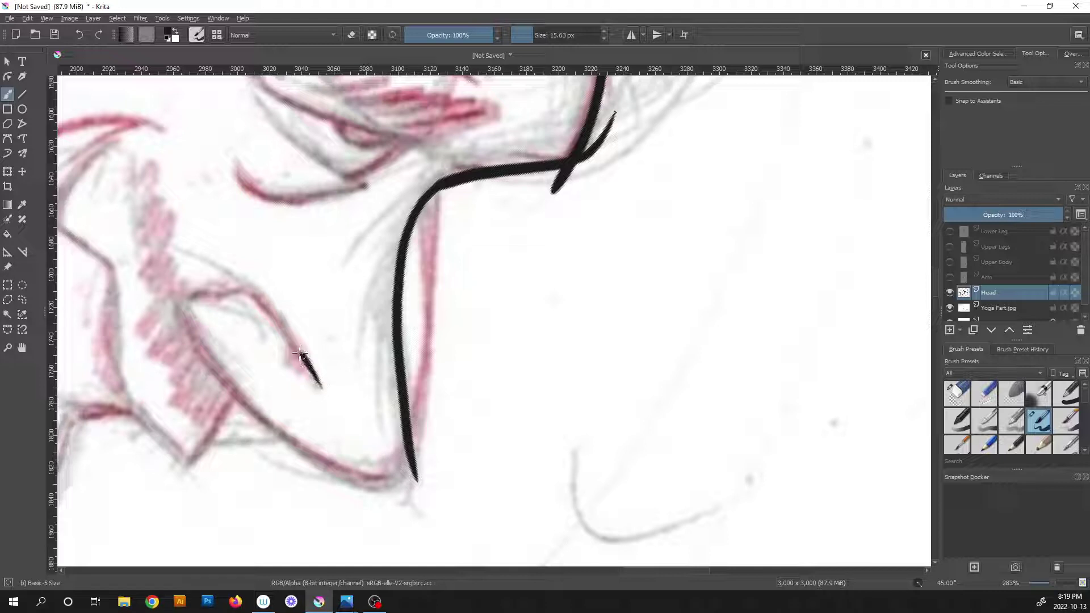
# Ink the nostril wing and the nose's underside around to the tip, and thicken the bridge line where they meet.
pyautogui.moveTo(300, 354)
pyautogui.mouseDown()
pyautogui.moveTo(210, 257)
pyautogui.moveTo(177, 316)
pyautogui.moveTo(436, 436)
pyautogui.mouseUp()
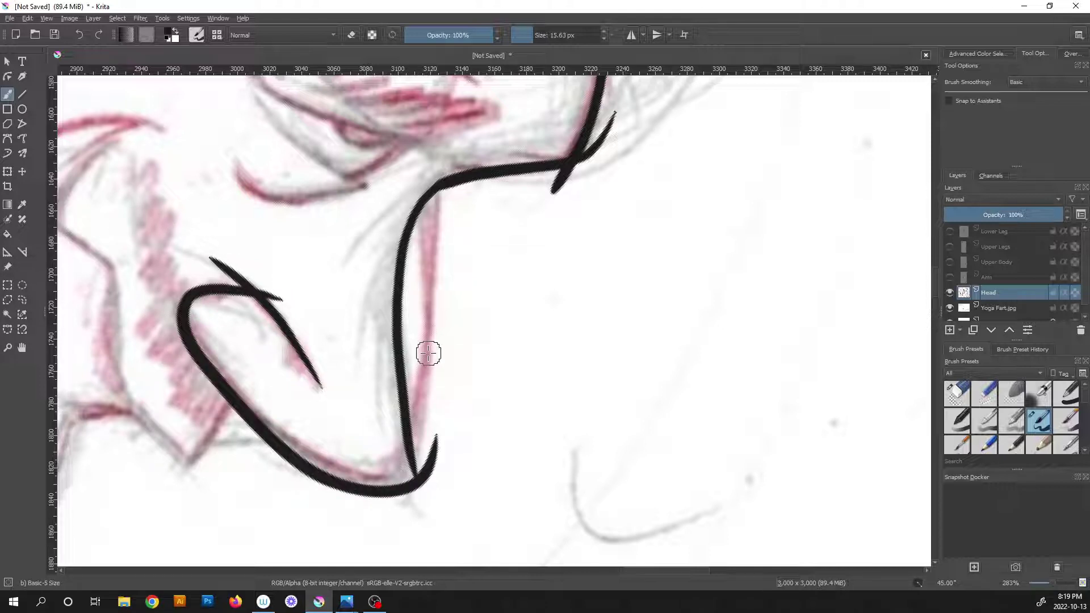
pyautogui.moveTo(463, 480); pyautogui.dragTo(504, 370)
pyautogui.scroll(2, 504, 369)
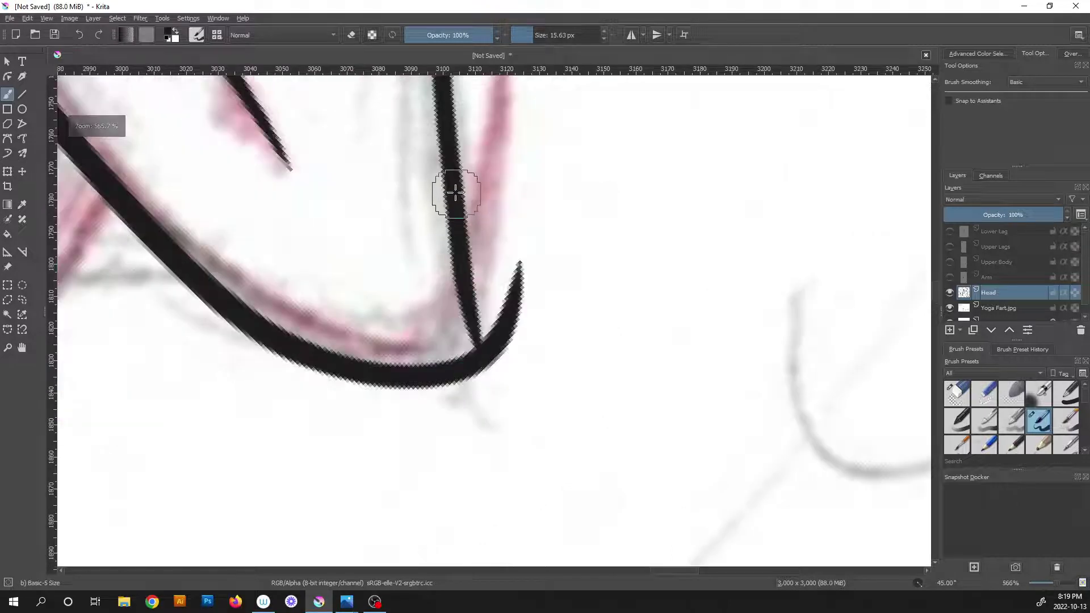
pyautogui.moveTo(465, 278); pyautogui.dragTo(462, 358)
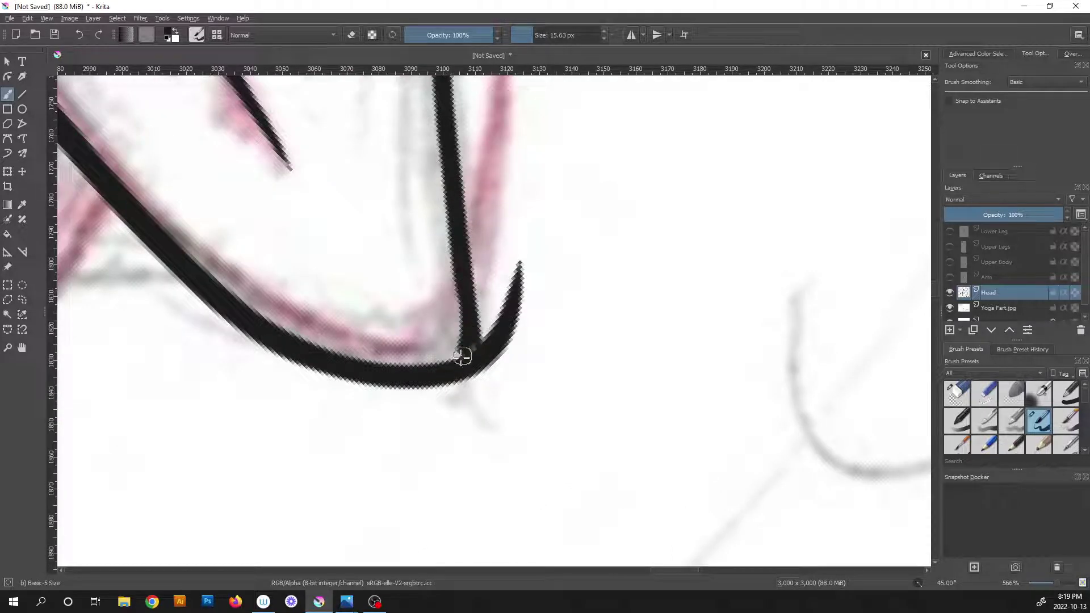
# Erase the hooked overshoot beyond the nose tip and re-ink the corner as a smooth rounded join.
pyautogui.scroll(1, 539, 294)
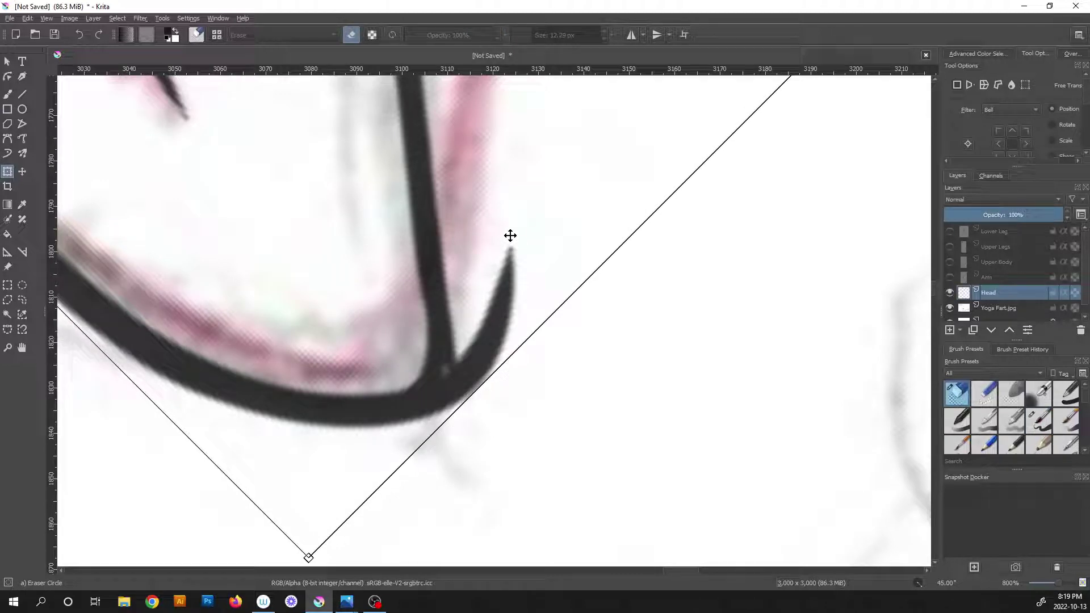
pyautogui.press('Return')
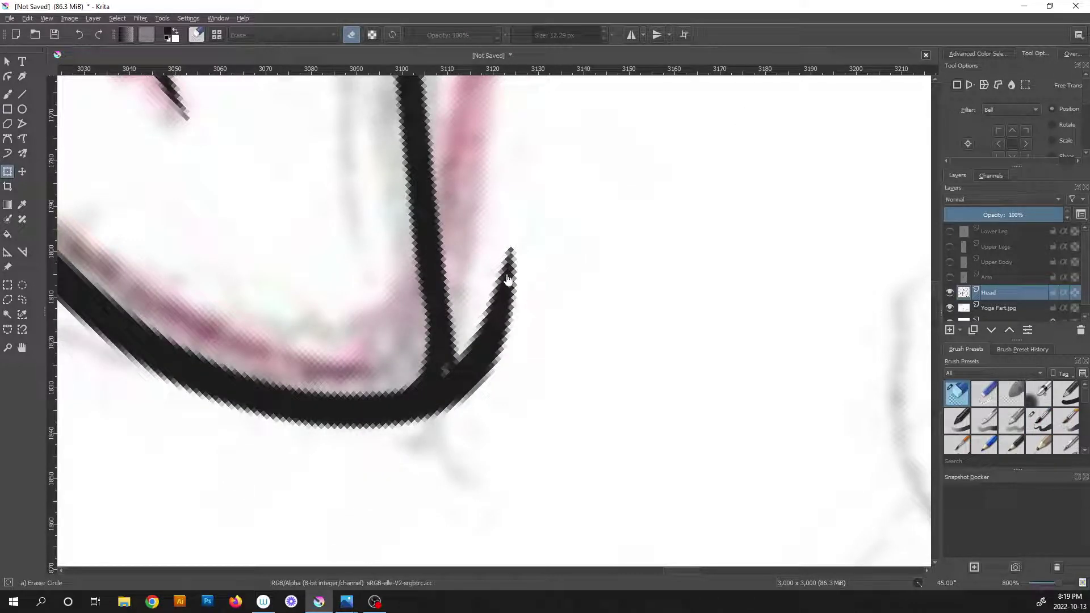
pyautogui.click(7, 94)
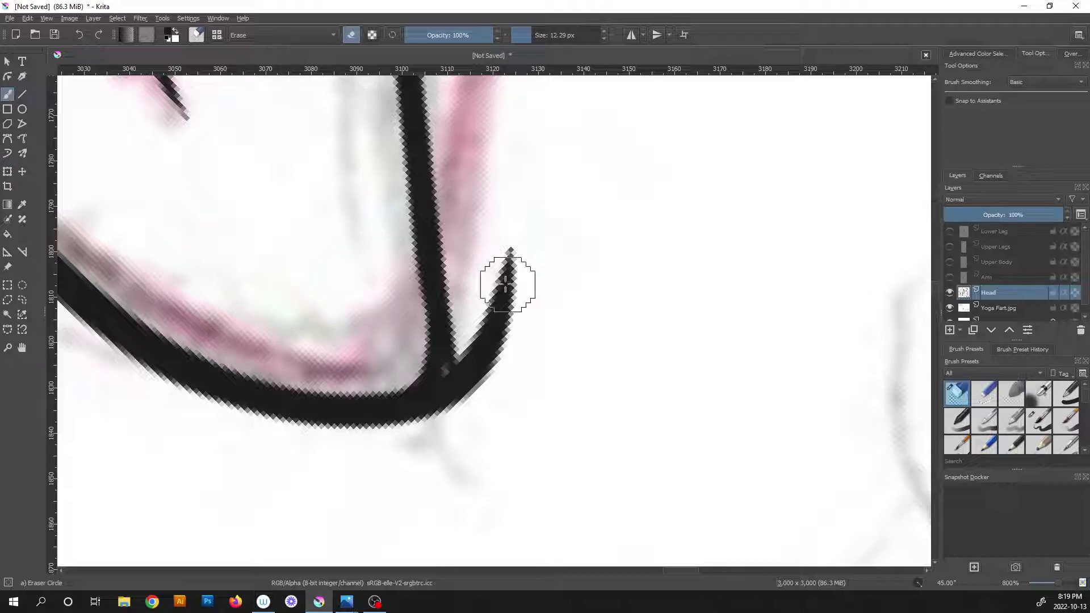
pyautogui.moveTo(499, 275)
pyautogui.mouseDown()
pyautogui.moveTo(498, 235)
pyautogui.moveTo(492, 340)
pyautogui.moveTo(485, 347)
pyautogui.moveTo(480, 295)
pyautogui.moveTo(465, 389)
pyautogui.moveTo(431, 434)
pyautogui.moveTo(392, 452)
pyautogui.moveTo(414, 433)
pyautogui.mouseUp()
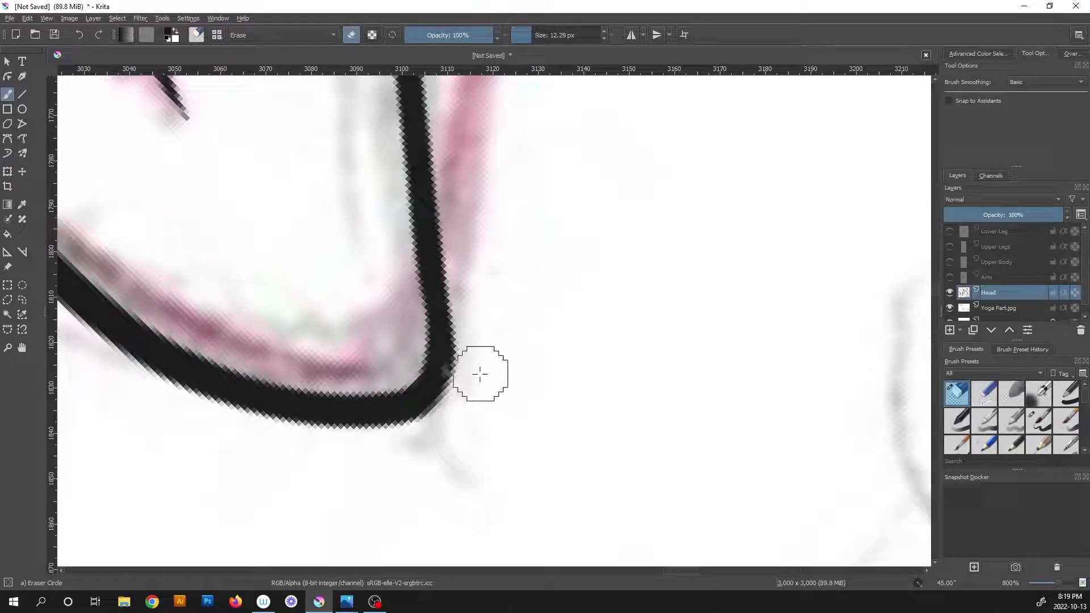
pyautogui.press('/')
pyautogui.moveTo(443, 182)
pyautogui.mouseDown()
pyautogui.moveTo(426, 195)
pyautogui.moveTo(442, 370)
pyautogui.moveTo(423, 397)
pyautogui.moveTo(392, 400)
pyautogui.mouseUp()
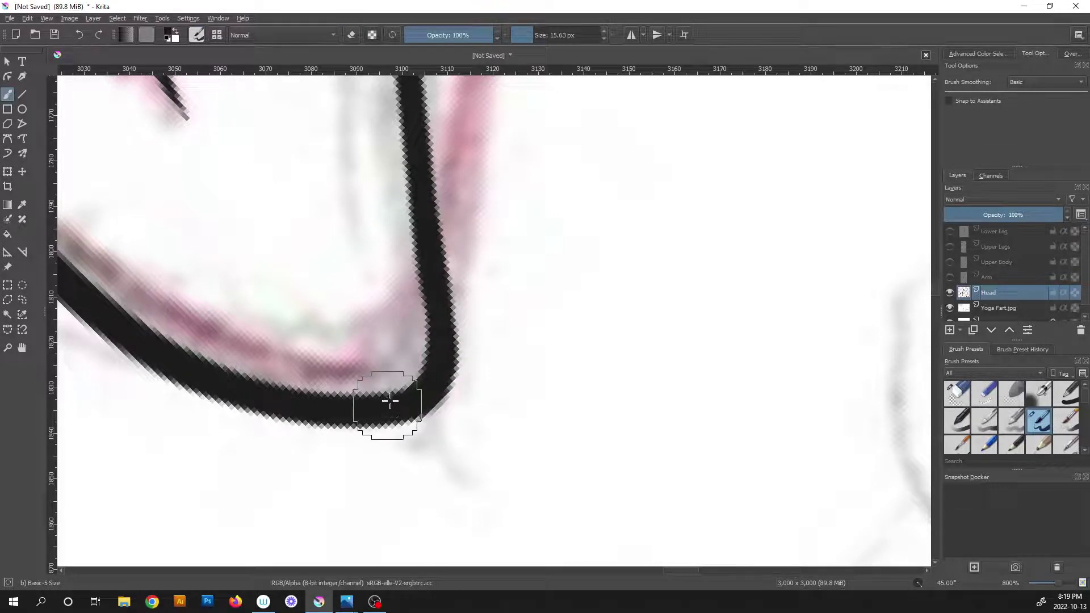
# Erase the stroke ends that overshoot where the nostril wing's two lines cross, leaving a clean corner.
pyautogui.scroll(-8, 397, 394)
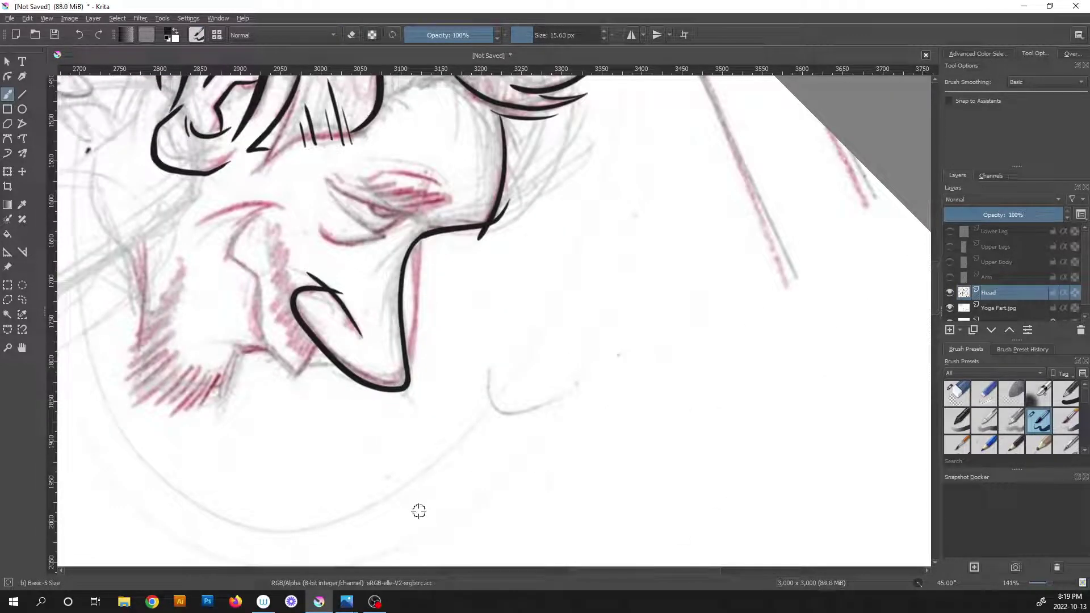
pyautogui.scroll(4, 340, 377)
pyautogui.press('e')
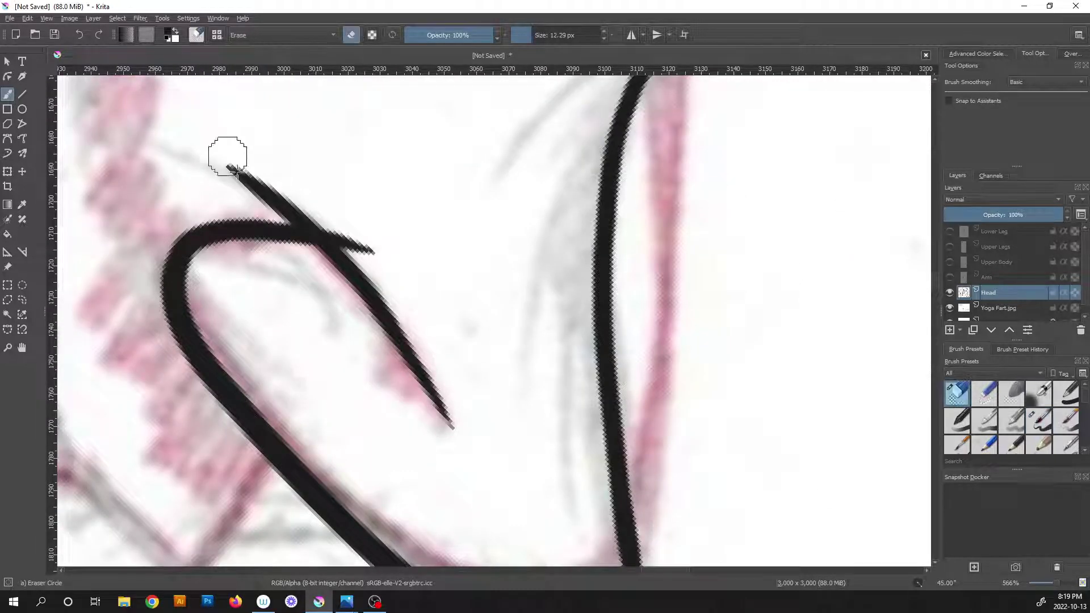
pyautogui.moveTo(262, 178)
pyautogui.mouseDown()
pyautogui.moveTo(309, 194)
pyautogui.moveTo(247, 191)
pyautogui.moveTo(331, 215)
pyautogui.moveTo(273, 208)
pyautogui.moveTo(343, 211)
pyautogui.moveTo(380, 261)
pyautogui.moveTo(329, 216)
pyautogui.moveTo(347, 233)
pyautogui.mouseUp()
pyautogui.scroll(-5, 352, 222)
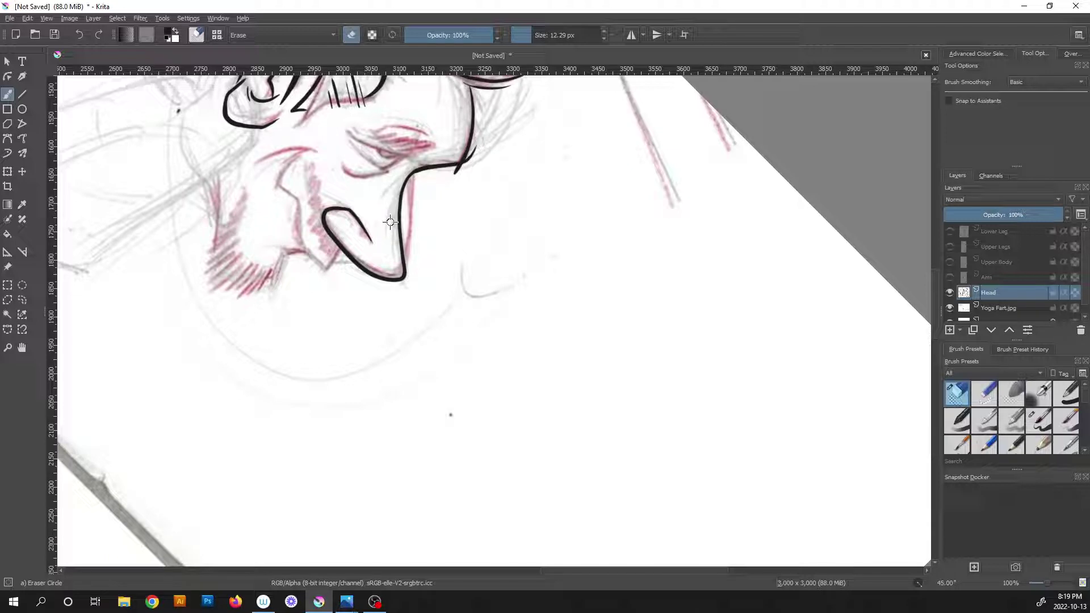
pyautogui.scroll(4, 328, 225)
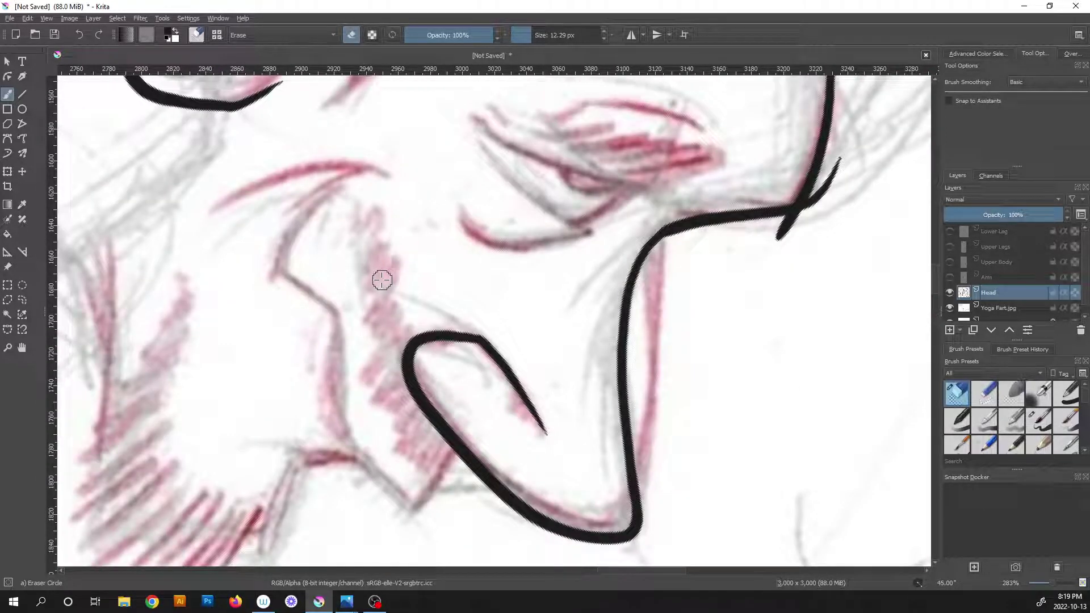
# Reset the canvas rotation, reduce the ink brush to 9.47 px and ink the curved bag under the eye.
pyautogui.press('5')
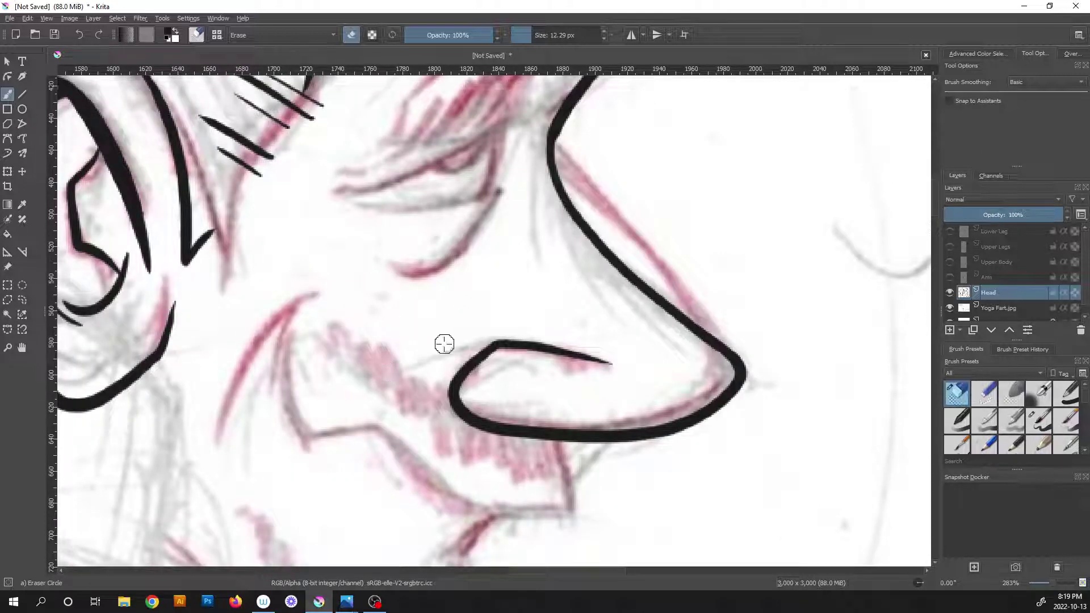
pyautogui.moveTo(444, 344); pyautogui.dragTo(530, 439)
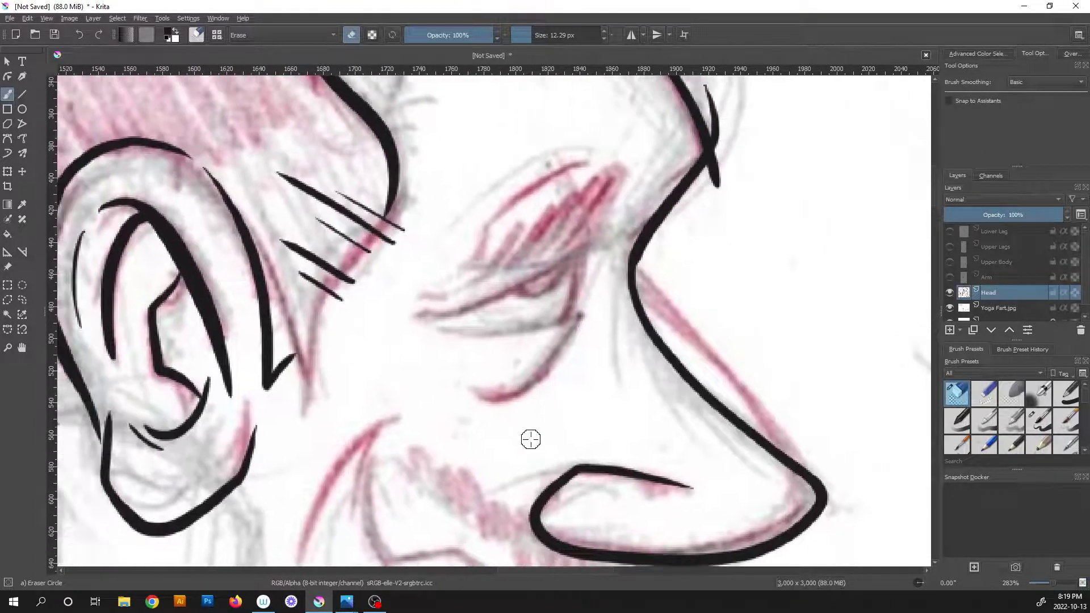
pyautogui.press('/')
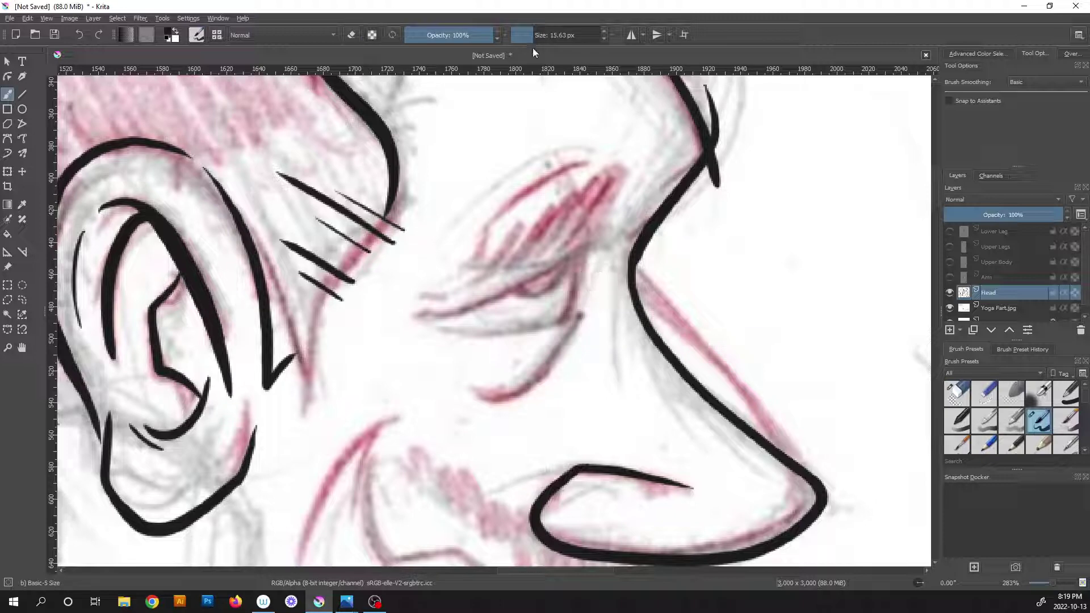
pyautogui.moveTo(533, 33); pyautogui.dragTo(532, 34)
pyautogui.moveTo(530, 359); pyautogui.dragTo(688, 327)
pyautogui.scroll(1, 704, 324)
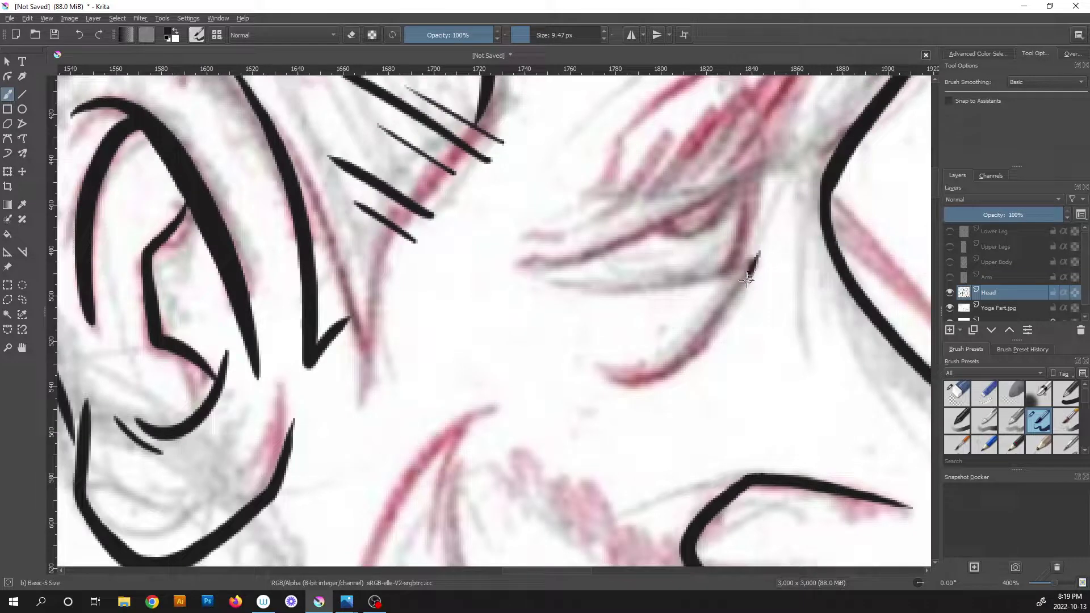
pyautogui.moveTo(746, 279)
pyautogui.mouseDown()
pyautogui.moveTo(708, 329)
pyautogui.moveTo(555, 335)
pyautogui.mouseUp()
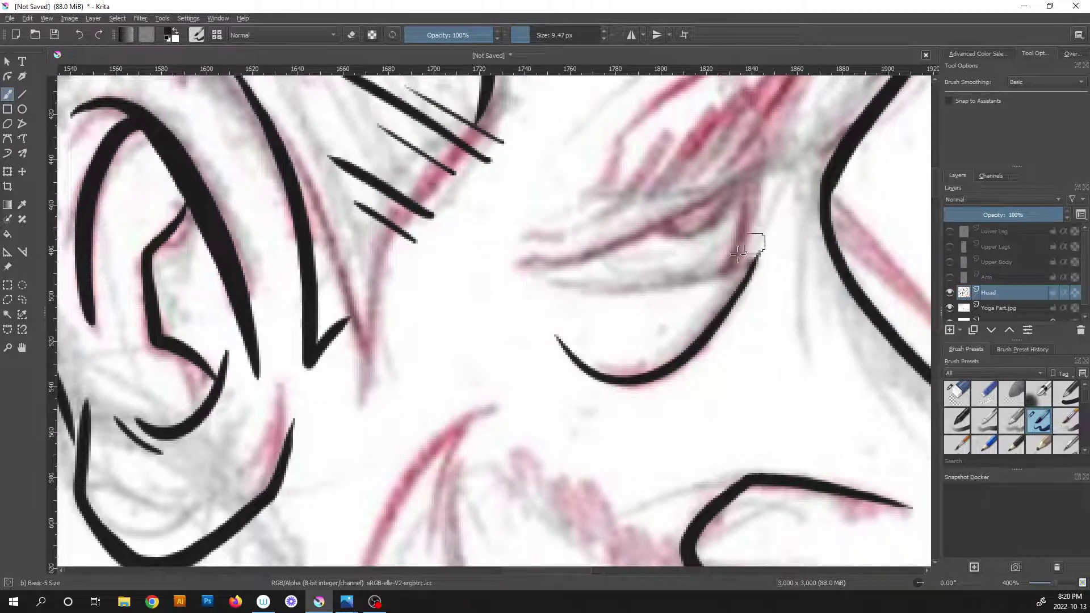
# Ink the lower eyelid, the long sloping upper eyelid and two short wrinkles at the eye's outer corner.
pyautogui.moveTo(693, 279); pyautogui.dragTo(569, 283)
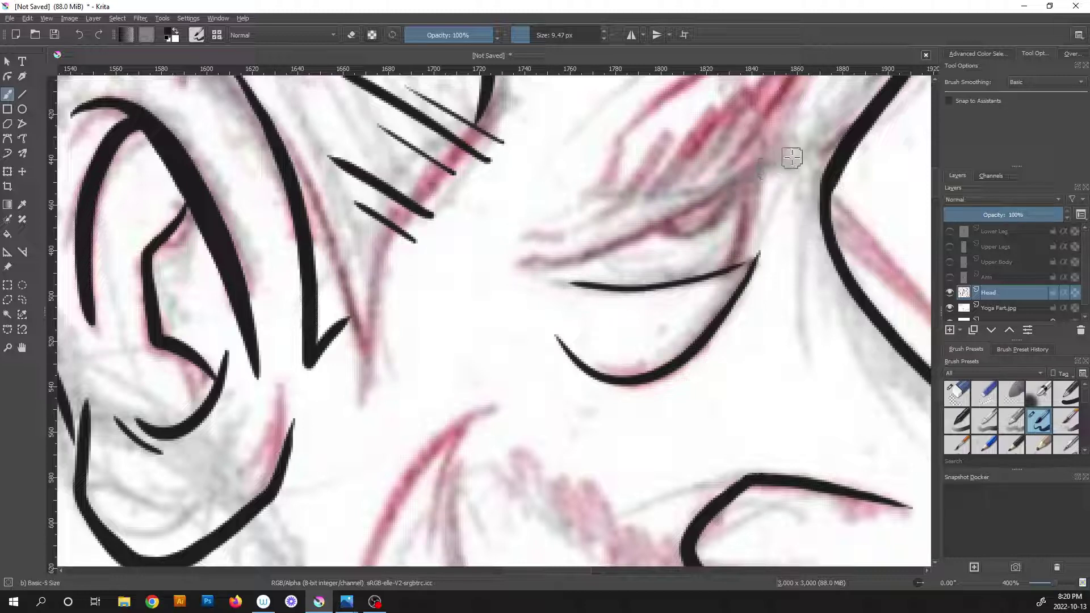
pyautogui.moveTo(696, 201)
pyautogui.mouseDown()
pyautogui.moveTo(616, 241)
pyautogui.moveTo(508, 264)
pyautogui.mouseUp()
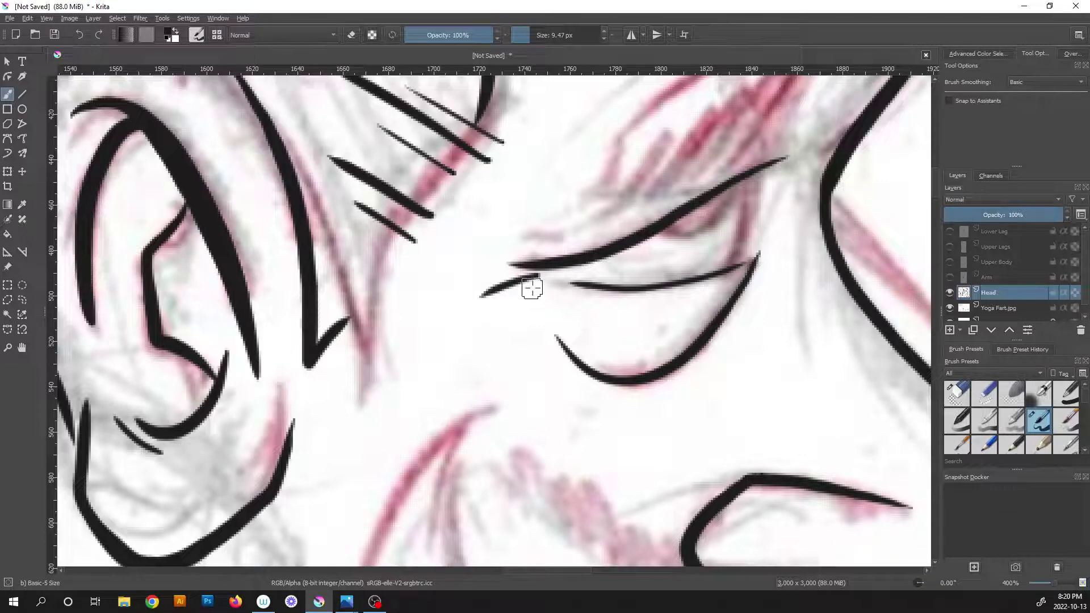
pyautogui.moveTo(532, 287); pyautogui.dragTo(501, 300)
# Ink a few slanted hair strokes at the eyebrow's inner end, near the nose bridge.
pyautogui.scroll(-4, 668, 215)
pyautogui.moveTo(661, 259); pyautogui.dragTo(583, 379)
pyautogui.scroll(4, 603, 329)
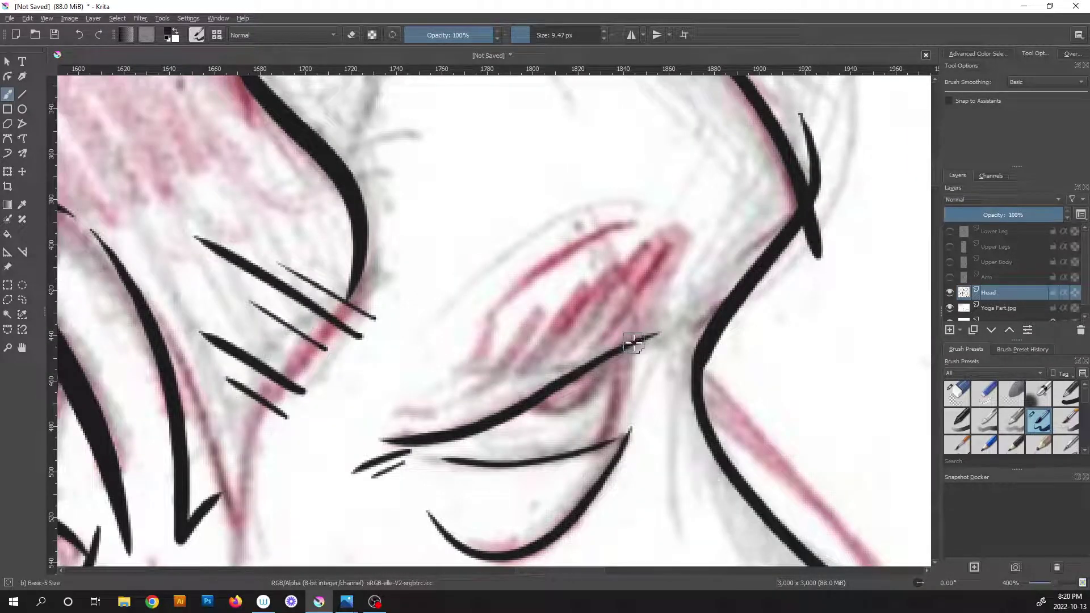
pyautogui.scroll(1, 634, 340)
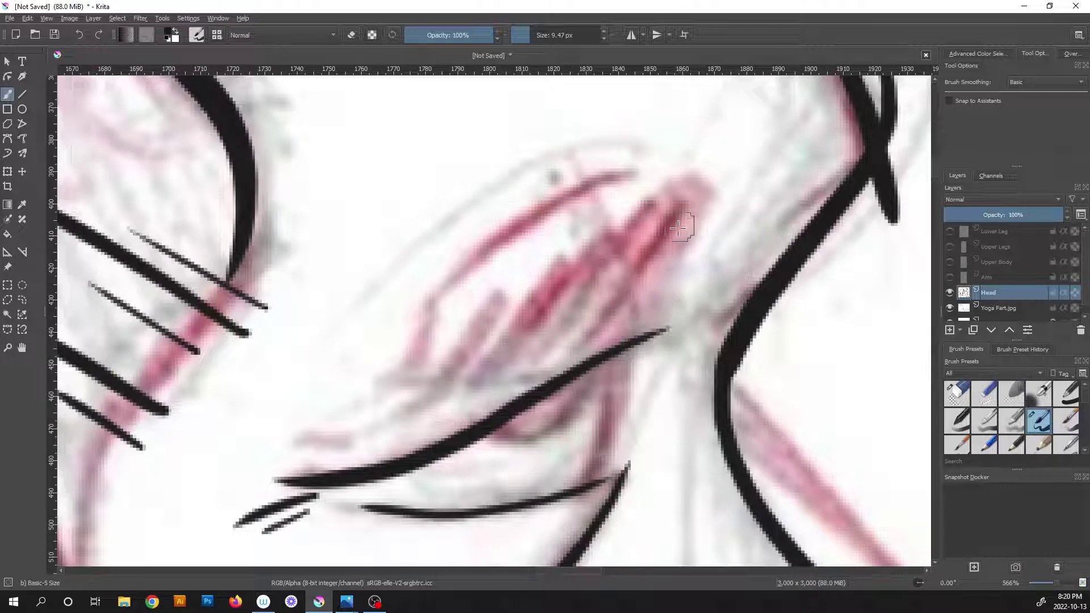
pyautogui.moveTo(697, 180); pyautogui.dragTo(635, 288)
pyautogui.moveTo(738, 160); pyautogui.dragTo(650, 286)
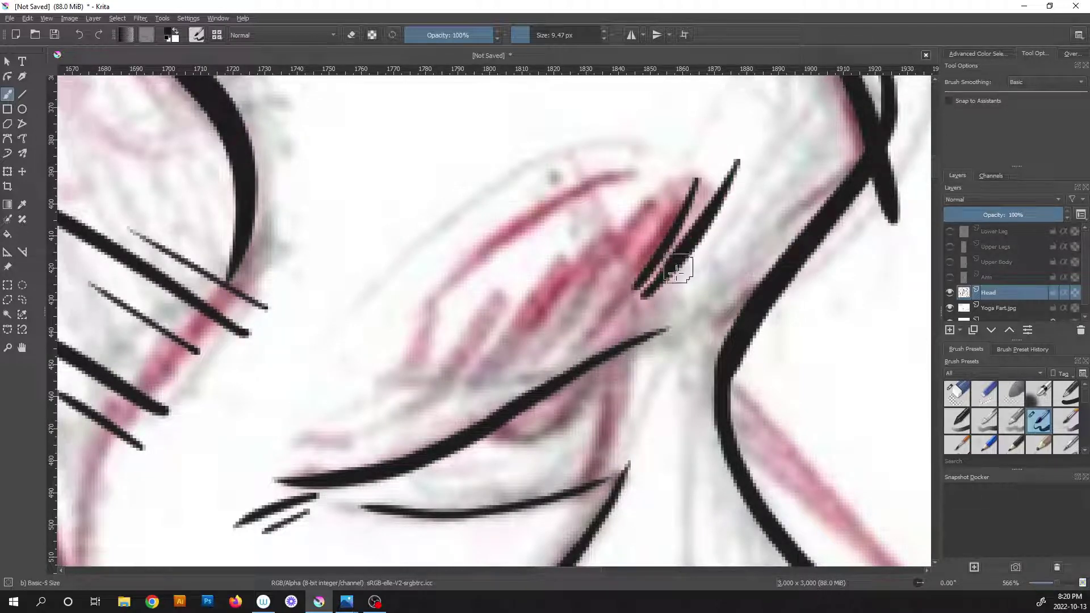
pyautogui.moveTo(755, 193); pyautogui.dragTo(669, 287)
# Ink the eyeball's front edge, erase its overshoot above the upper lid, and ink the iris curve under the lid.
pyautogui.scroll(-1, 604, 339)
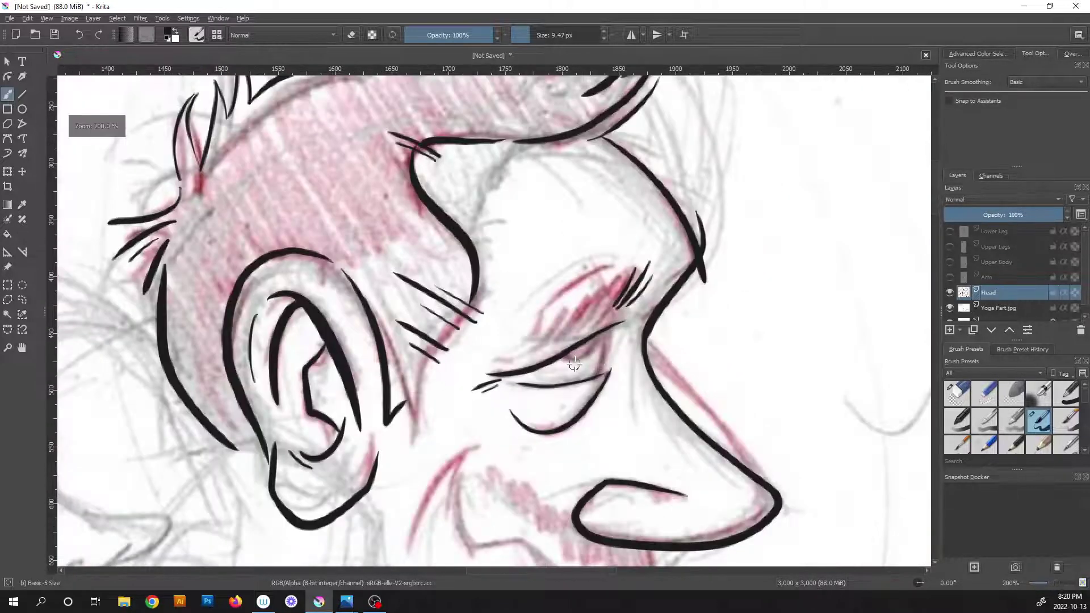
pyautogui.scroll(4, 574, 365)
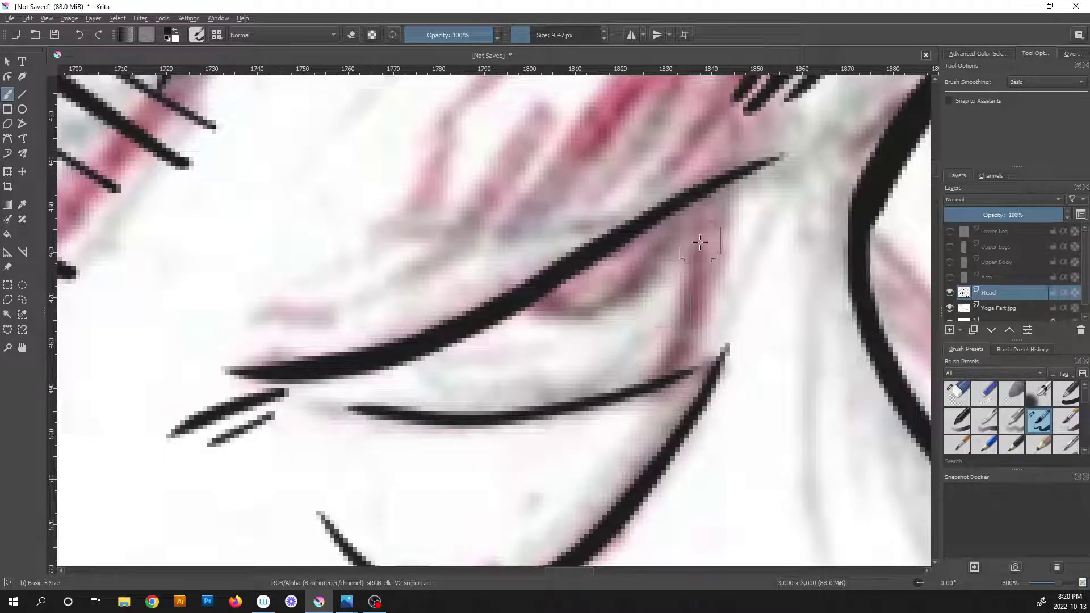
pyautogui.moveTo(684, 143)
pyautogui.mouseDown()
pyautogui.moveTo(703, 223)
pyautogui.moveTo(684, 351)
pyautogui.moveTo(659, 394)
pyautogui.mouseUp()
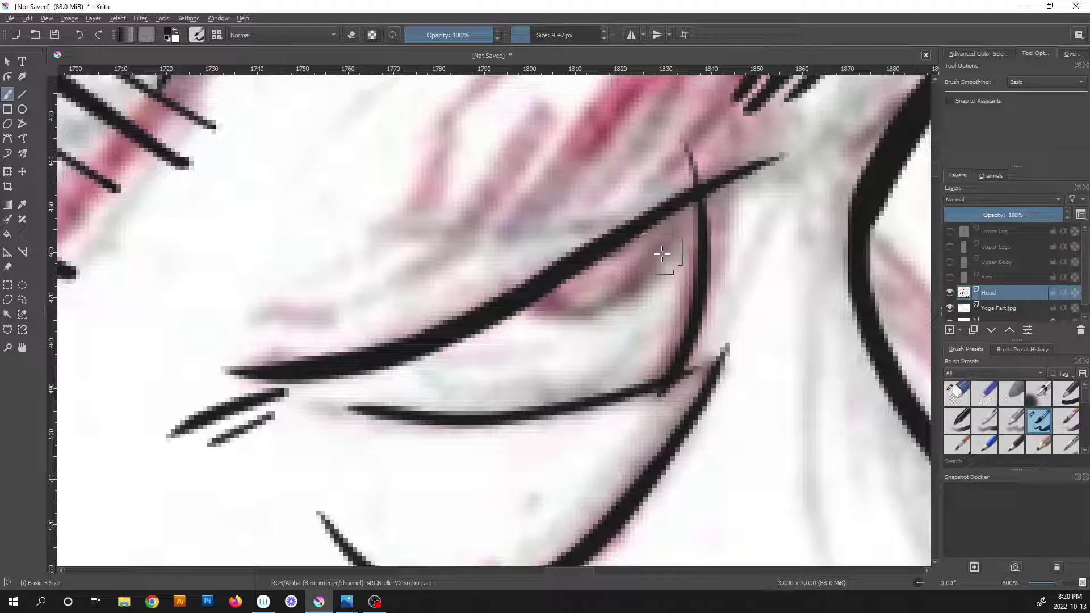
pyautogui.press('/')
pyautogui.moveTo(696, 134)
pyautogui.mouseDown()
pyautogui.moveTo(669, 161)
pyautogui.moveTo(684, 162)
pyautogui.mouseUp()
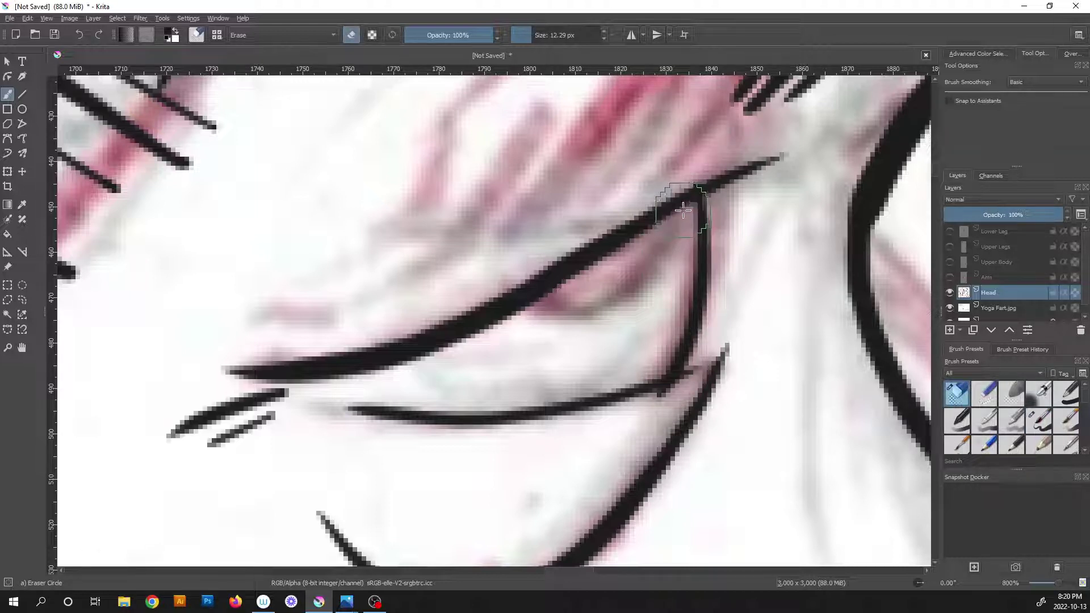
pyautogui.press('/')
pyautogui.moveTo(671, 205)
pyautogui.mouseDown()
pyautogui.moveTo(661, 255)
pyautogui.moveTo(591, 323)
pyautogui.moveTo(494, 280)
pyautogui.mouseUp()
# Fill the eyebrow with dense slanted hair strokes from its inner end, shortening them toward the outer tip.
pyautogui.scroll(-4, 547, 304)
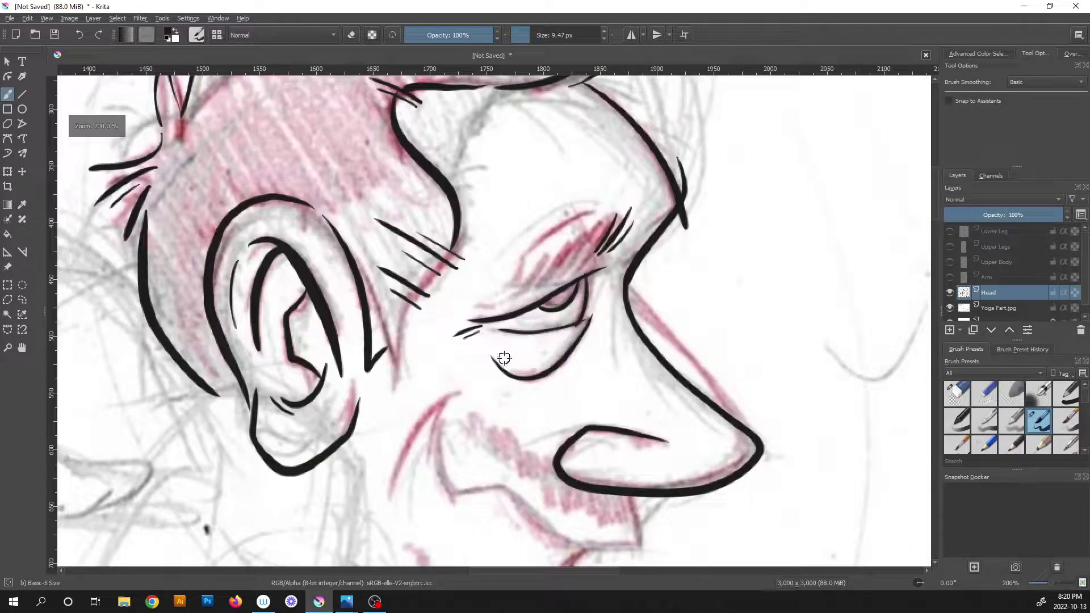
pyautogui.scroll(3, 503, 306)
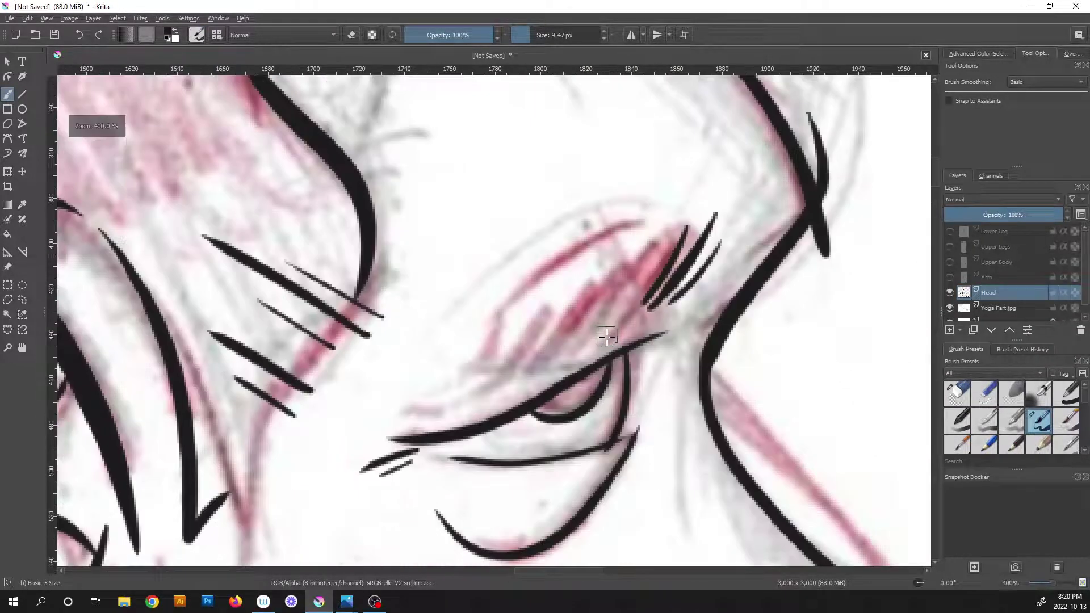
pyautogui.moveTo(680, 229); pyautogui.dragTo(613, 324)
pyautogui.moveTo(651, 239)
pyautogui.mouseDown()
pyautogui.moveTo(601, 329)
pyautogui.moveTo(633, 250)
pyautogui.moveTo(570, 342)
pyautogui.moveTo(562, 366)
pyautogui.mouseUp()
pyautogui.moveTo(604, 266); pyautogui.dragTo(533, 372)
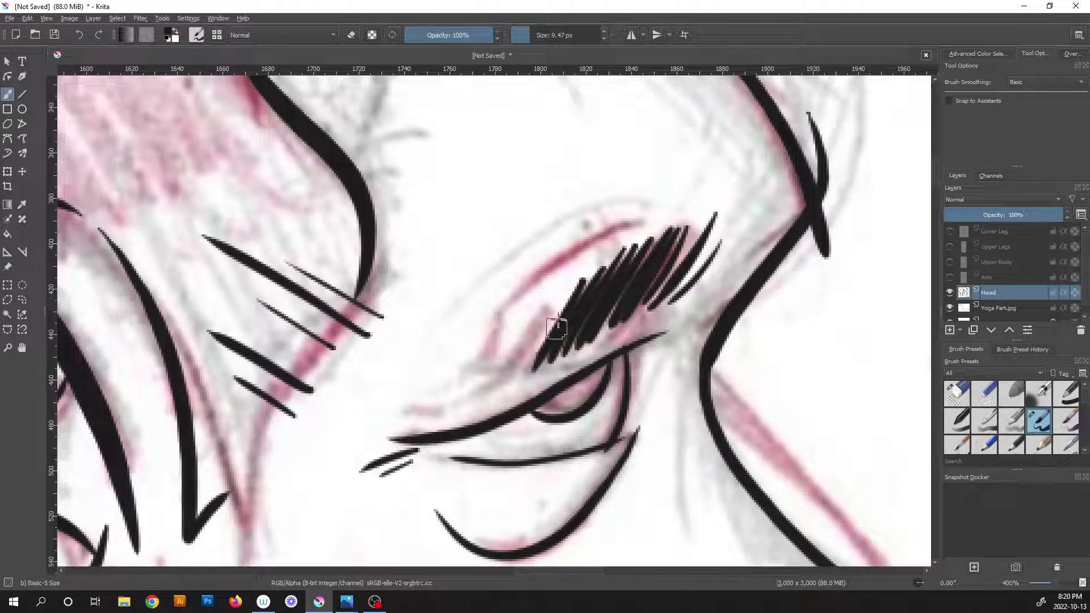
pyautogui.moveTo(565, 301)
pyautogui.mouseDown()
pyautogui.moveTo(510, 382)
pyautogui.moveTo(480, 394)
pyautogui.mouseUp()
pyautogui.moveTo(530, 325); pyautogui.dragTo(463, 397)
pyautogui.moveTo(505, 341); pyautogui.dragTo(444, 391)
pyautogui.moveTo(446, 384); pyautogui.dragTo(412, 409)
# Ink an arched brow-ridge crease above the eyebrow, with a second parallel stroke behind it.
pyautogui.scroll(-4, 478, 372)
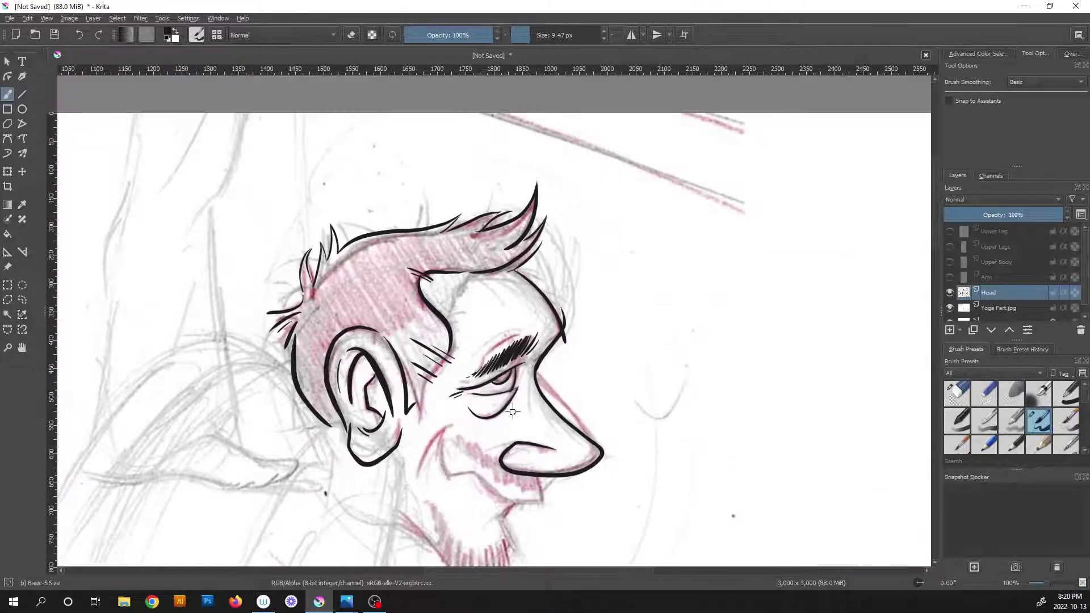
pyautogui.scroll(-2, 513, 412)
pyautogui.scroll(4, 505, 392)
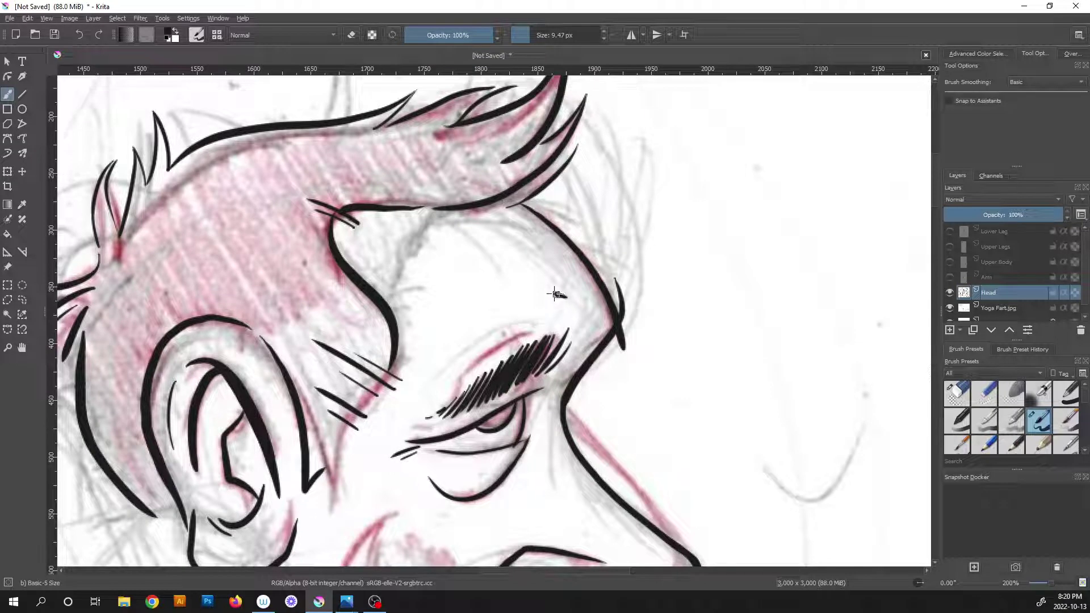
pyautogui.moveTo(566, 296)
pyautogui.mouseDown()
pyautogui.moveTo(513, 290)
pyautogui.moveTo(454, 365)
pyautogui.mouseUp()
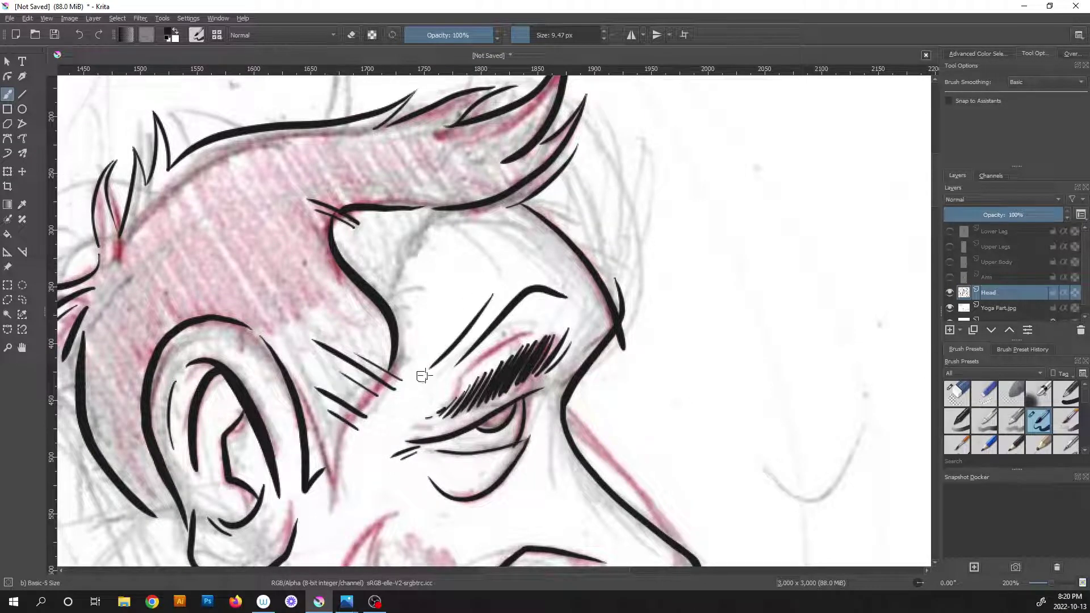
# Erase the stray stroke ends crossing at the brow corner to leave a clean forehead profile.
pyautogui.scroll(-3, 474, 440)
pyautogui.scroll(5, 516, 349)
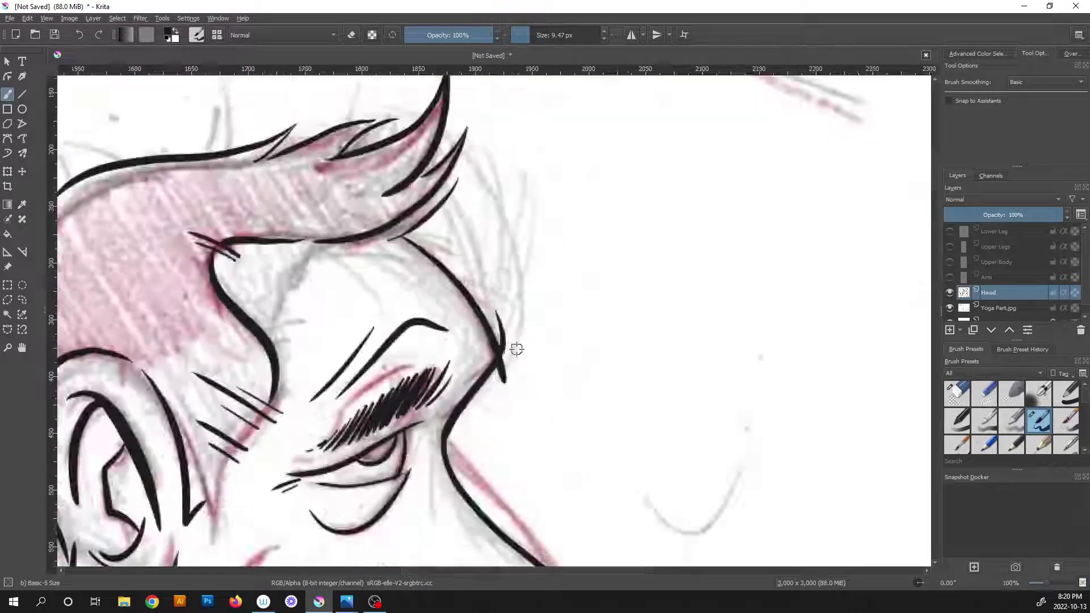
pyautogui.press('/')
pyautogui.moveTo(483, 275)
pyautogui.mouseDown()
pyautogui.moveTo(506, 375)
pyautogui.moveTo(488, 326)
pyautogui.mouseUp()
pyautogui.moveTo(485, 409)
pyautogui.mouseDown()
pyautogui.moveTo(507, 360)
pyautogui.moveTo(477, 416)
pyautogui.moveTo(493, 382)
pyautogui.mouseUp()
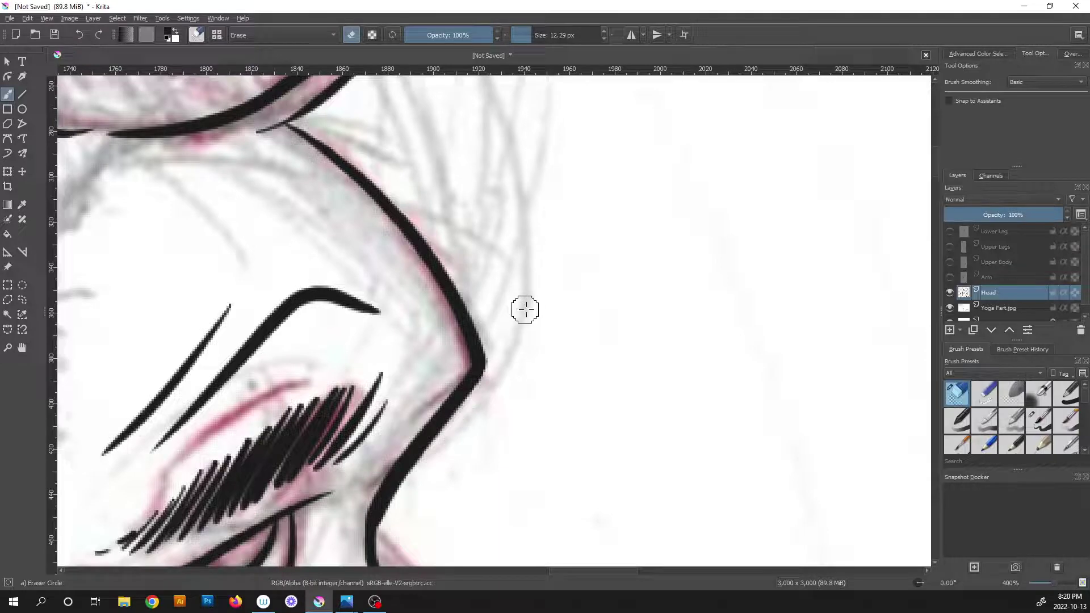
# Ink the moustache outline from the cheek along its stepped lower edge to the front tip and up to the nose.
pyautogui.scroll(-6, 446, 314)
pyautogui.scroll(5, 445, 314)
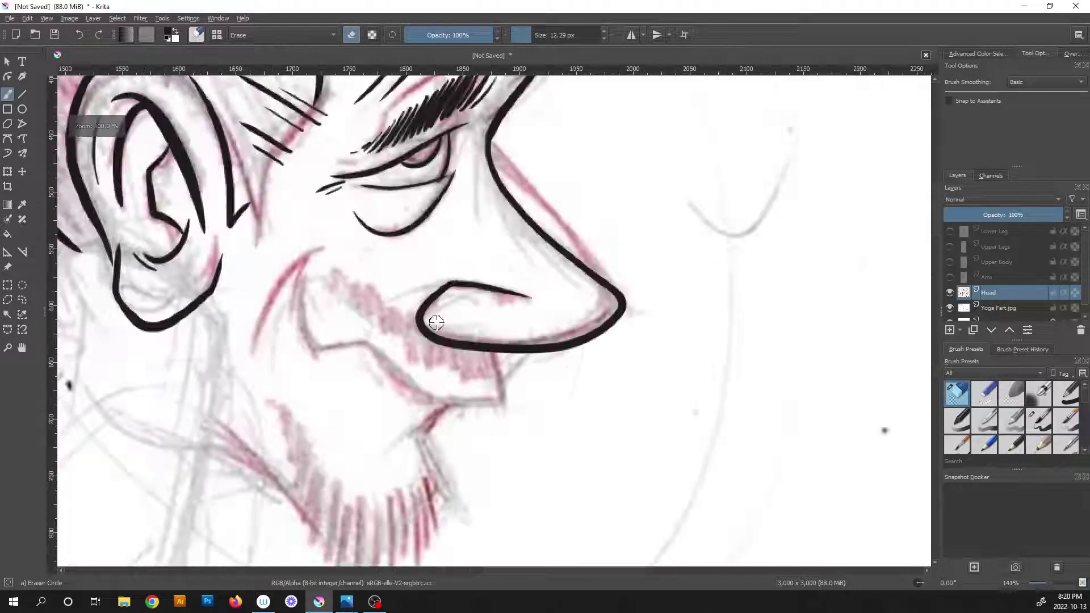
pyautogui.press('/')
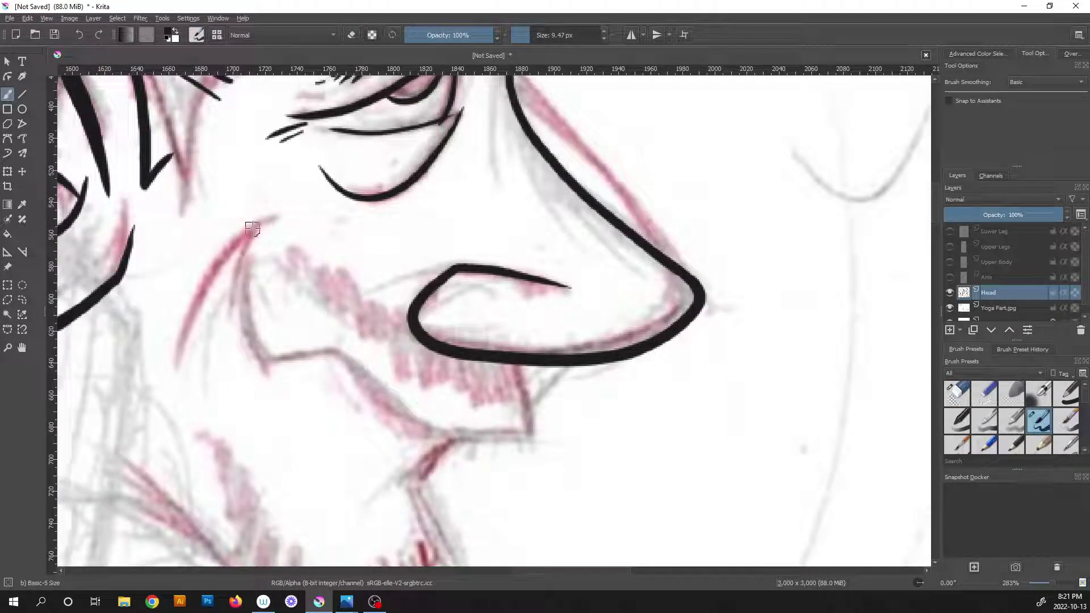
pyautogui.moveTo(250, 232)
pyautogui.mouseDown()
pyautogui.moveTo(243, 318)
pyautogui.moveTo(272, 366)
pyautogui.moveTo(321, 347)
pyautogui.moveTo(477, 444)
pyautogui.mouseUp()
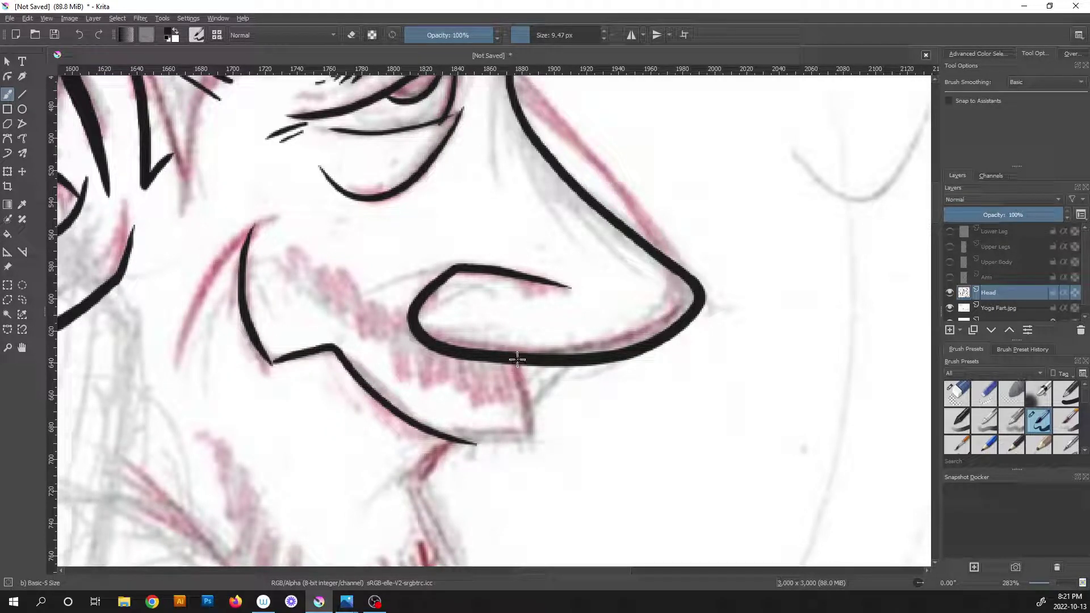
pyautogui.moveTo(520, 367)
pyautogui.mouseDown()
pyautogui.moveTo(537, 434)
pyautogui.moveTo(600, 373)
pyautogui.moveTo(612, 292)
pyautogui.moveTo(617, 350)
pyautogui.moveTo(602, 397)
pyautogui.moveTo(514, 484)
pyautogui.mouseUp()
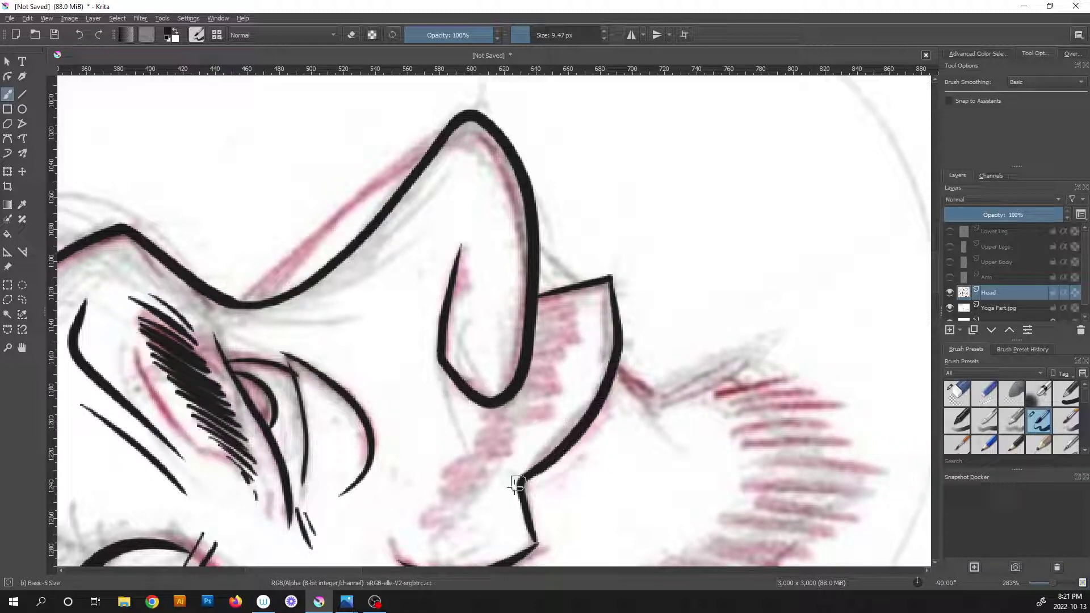
# Ink the curved smile crease behind the moustache, thicken its upper join, and add a short lower-lip stroke beneath the moustache.
pyautogui.moveTo(456, 433); pyautogui.dragTo(389, 243)
pyautogui.press('5')
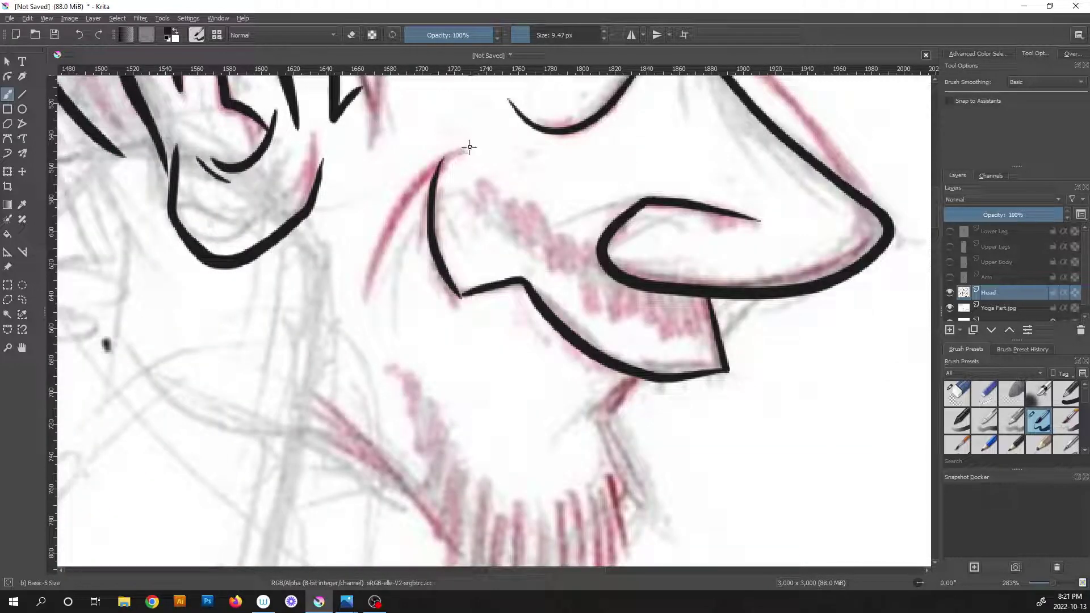
pyautogui.moveTo(454, 153)
pyautogui.mouseDown()
pyautogui.moveTo(400, 204)
pyautogui.moveTo(369, 296)
pyautogui.mouseUp()
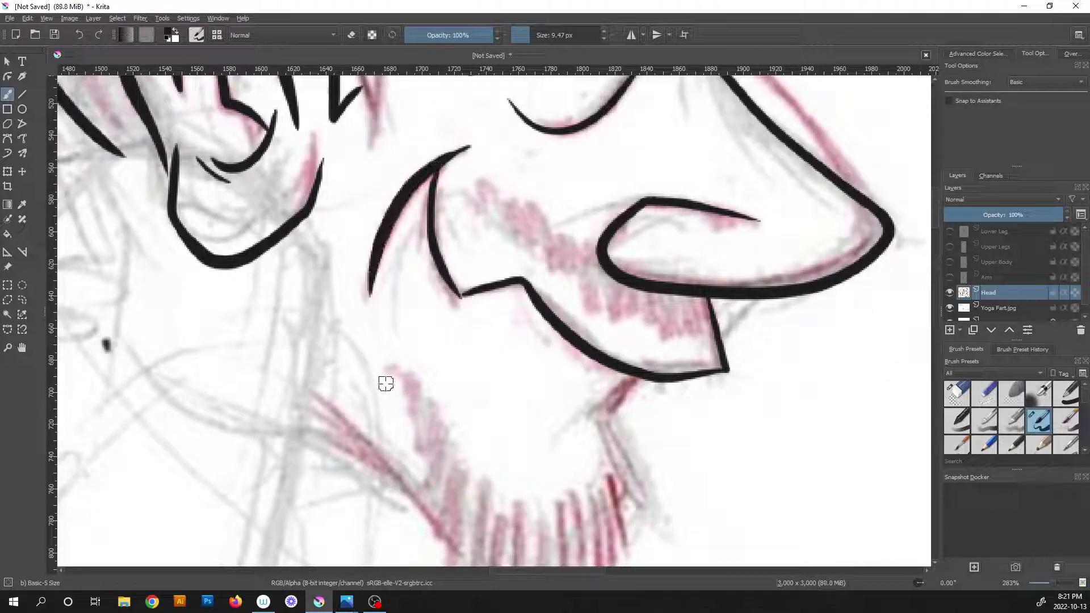
pyautogui.moveTo(426, 177); pyautogui.dragTo(406, 200)
pyautogui.moveTo(639, 378); pyautogui.dragTo(577, 427)
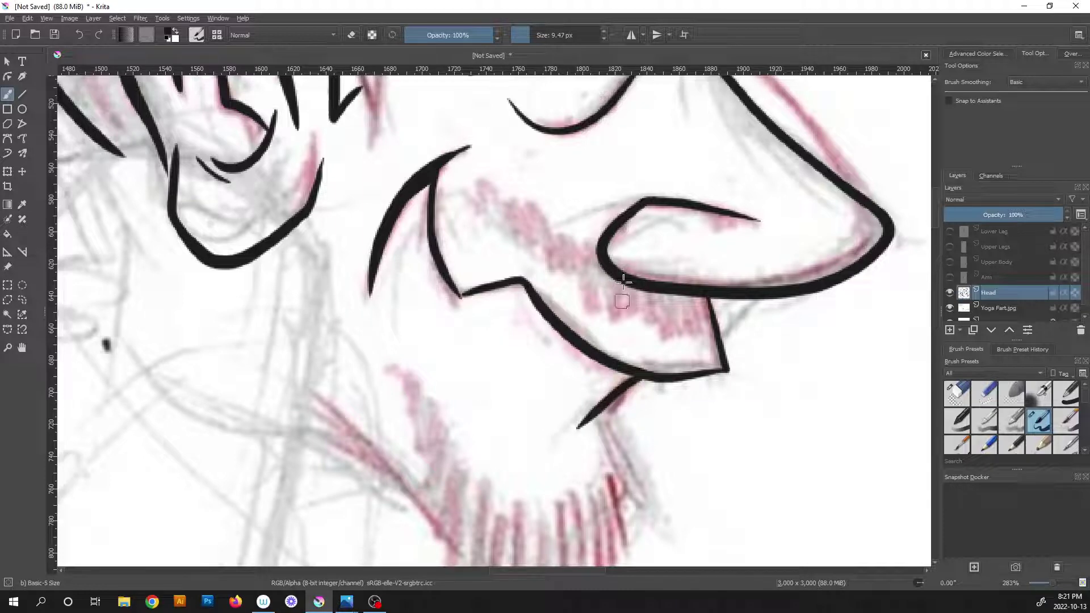
# Ink the front of the chin down from the lower lip and a long jawline stroke running from the neck to the beard.
pyautogui.scroll(-2, 619, 298)
pyautogui.moveTo(613, 290)
pyautogui.mouseDown()
pyautogui.moveTo(560, 394)
pyautogui.moveTo(525, 332)
pyautogui.mouseUp()
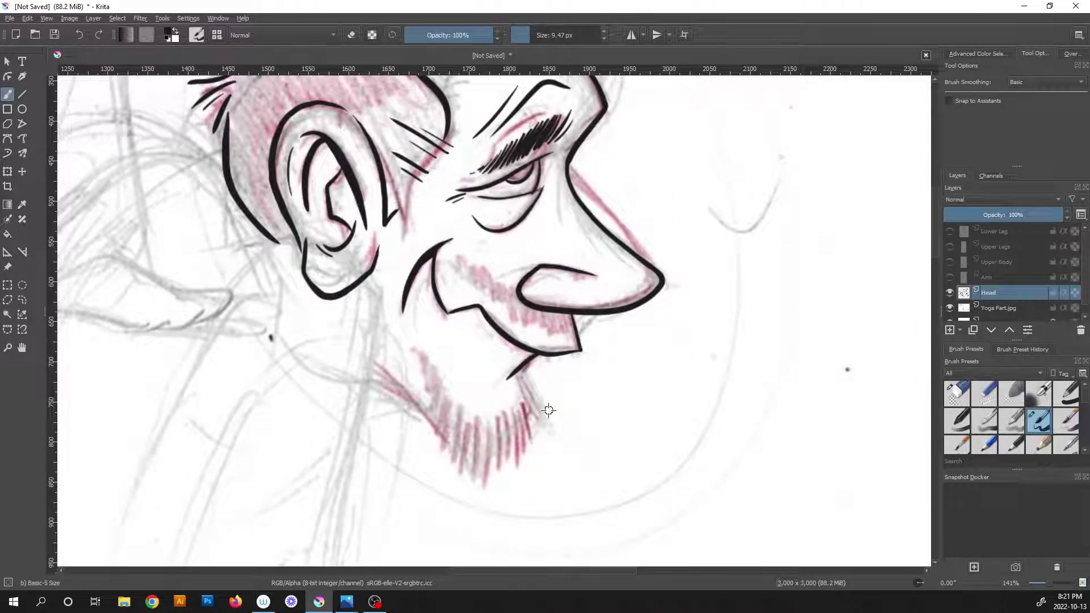
pyautogui.scroll(1, 547, 401)
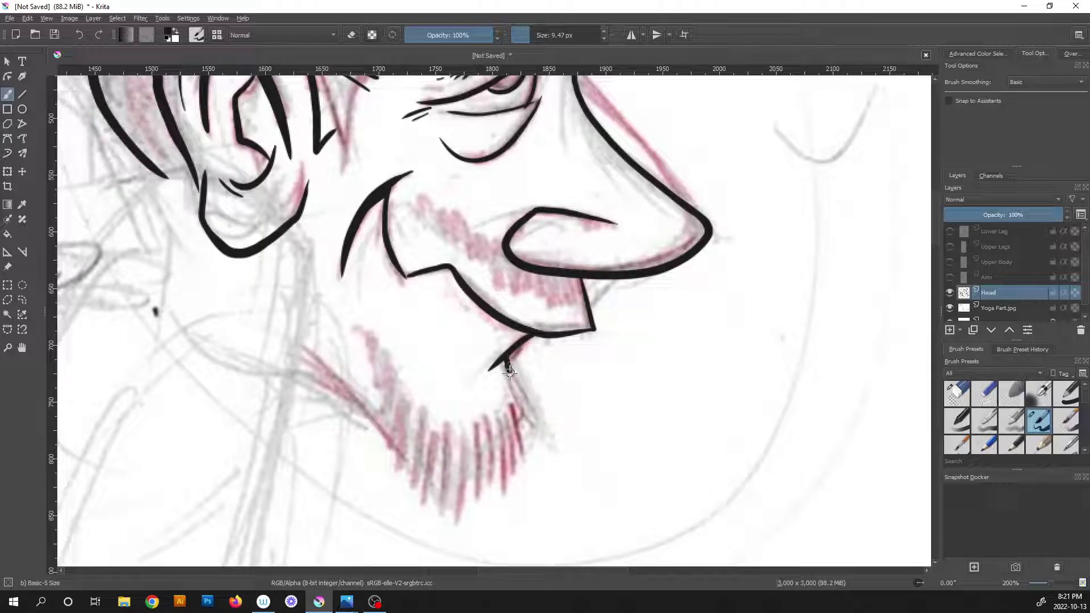
pyautogui.moveTo(510, 369); pyautogui.dragTo(531, 436)
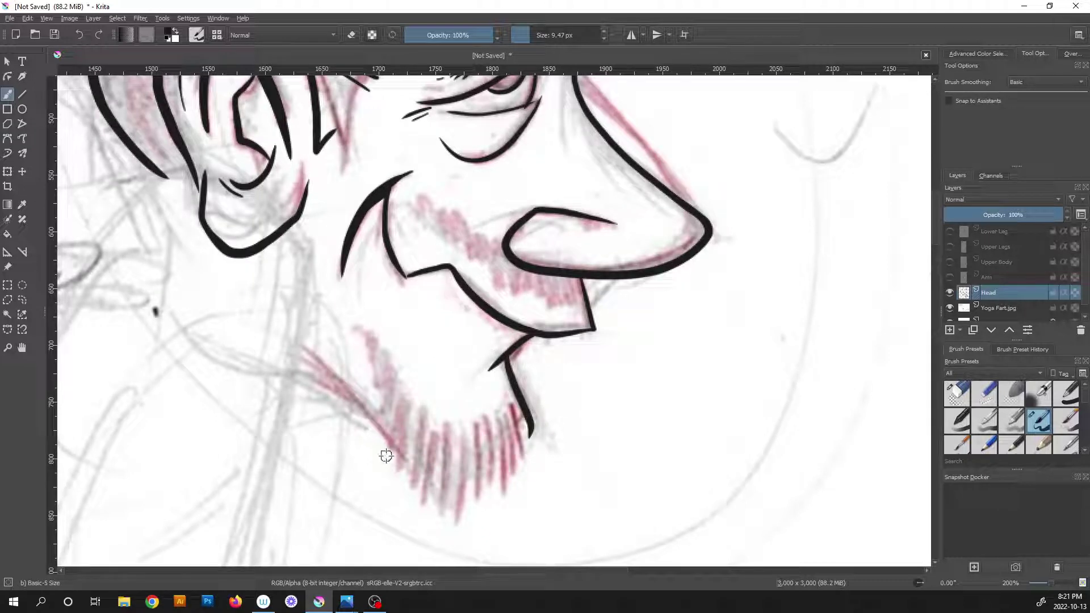
pyautogui.moveTo(388, 454)
pyautogui.mouseDown()
pyautogui.moveTo(250, 324)
pyautogui.moveTo(462, 310)
pyautogui.mouseUp()
# Ink the beard as a row of tapered hatching strokes from the front of the chin back along the jaw, shortening toward the cheek.
pyautogui.scroll(-2, 265, 275)
pyautogui.scroll(2, 497, 303)
pyautogui.moveTo(552, 389); pyautogui.dragTo(539, 374)
pyautogui.scroll(1, 540, 375)
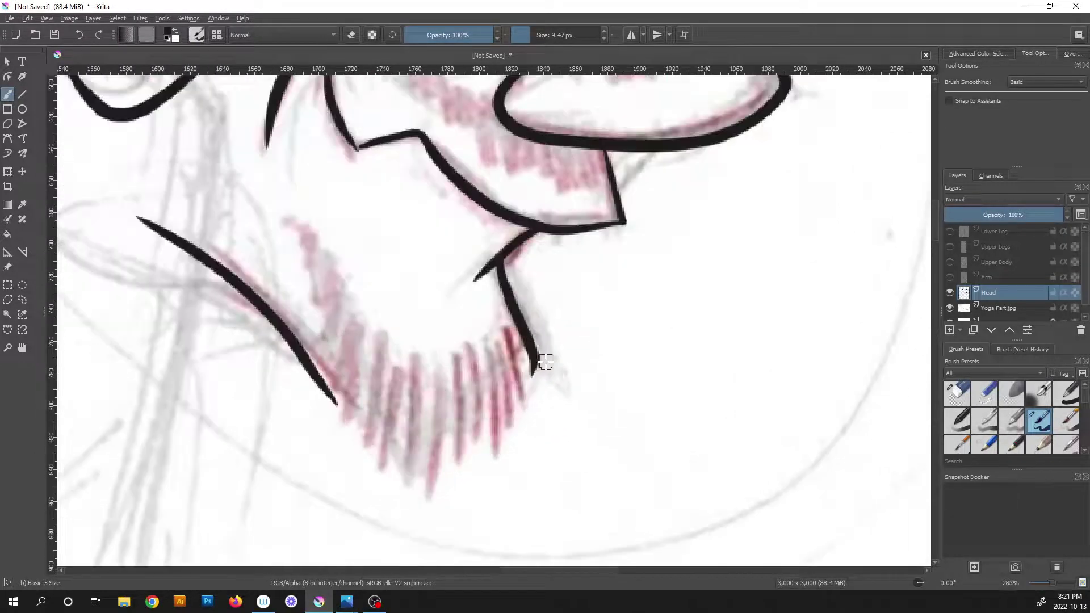
pyautogui.moveTo(508, 334)
pyautogui.mouseDown()
pyautogui.moveTo(519, 440)
pyautogui.moveTo(502, 484)
pyautogui.mouseUp()
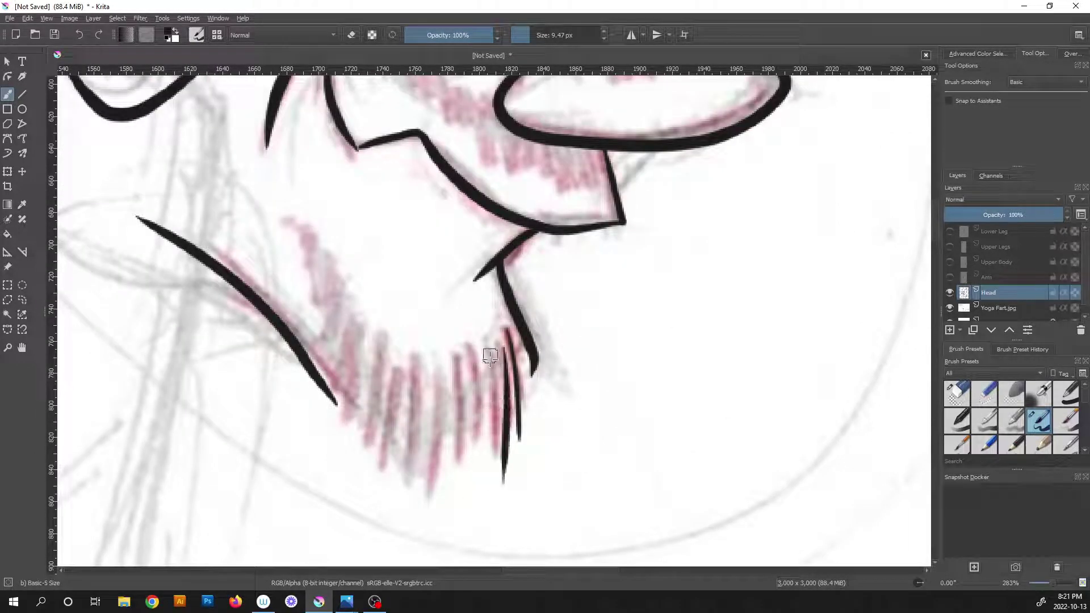
pyautogui.moveTo(491, 357)
pyautogui.mouseDown()
pyautogui.moveTo(479, 460)
pyautogui.moveTo(449, 526)
pyautogui.mouseUp()
pyautogui.moveTo(467, 375)
pyautogui.mouseDown()
pyautogui.moveTo(422, 539)
pyautogui.moveTo(410, 511)
pyautogui.moveTo(380, 511)
pyautogui.mouseUp()
pyautogui.moveTo(422, 371); pyautogui.dragTo(380, 472)
pyautogui.moveTo(406, 355)
pyautogui.mouseDown()
pyautogui.moveTo(358, 460)
pyautogui.moveTo(351, 434)
pyautogui.mouseUp()
pyautogui.moveTo(368, 322); pyautogui.dragTo(341, 416)
pyautogui.moveTo(352, 284)
pyautogui.mouseDown()
pyautogui.moveTo(333, 379)
pyautogui.moveTo(325, 345)
pyautogui.mouseUp()
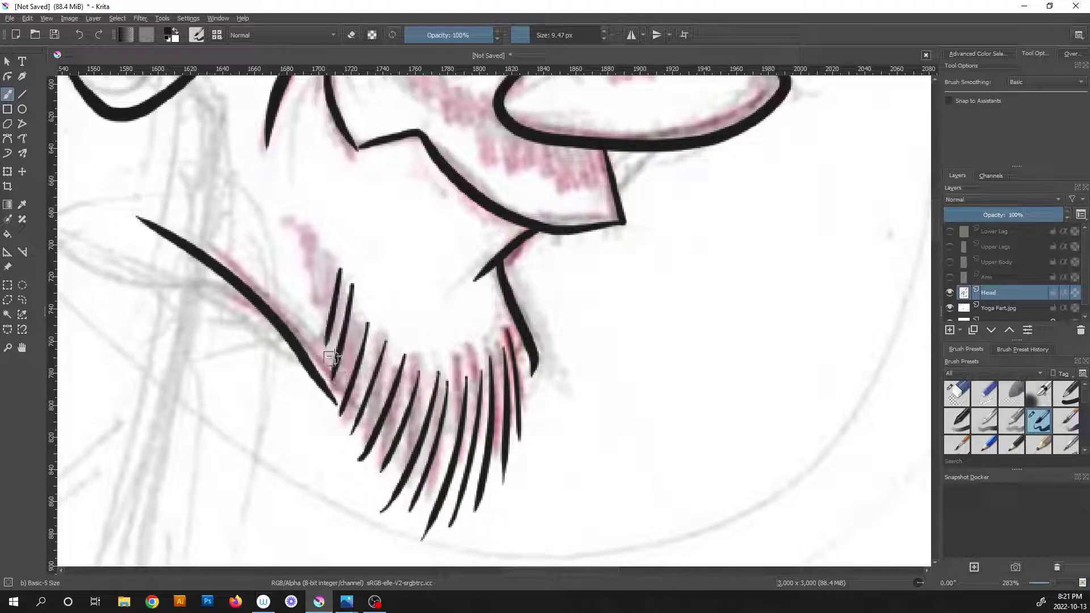
pyautogui.moveTo(328, 260)
pyautogui.mouseDown()
pyautogui.moveTo(319, 316)
pyautogui.moveTo(318, 287)
pyautogui.mouseUp()
pyautogui.moveTo(296, 227); pyautogui.dragTo(299, 249)
# Fill the moustache with short hatching strokes from its front edge beneath the nose back to a thin wavy line near the cheek.
pyautogui.scroll(-5, 358, 363)
pyautogui.scroll(5, 410, 288)
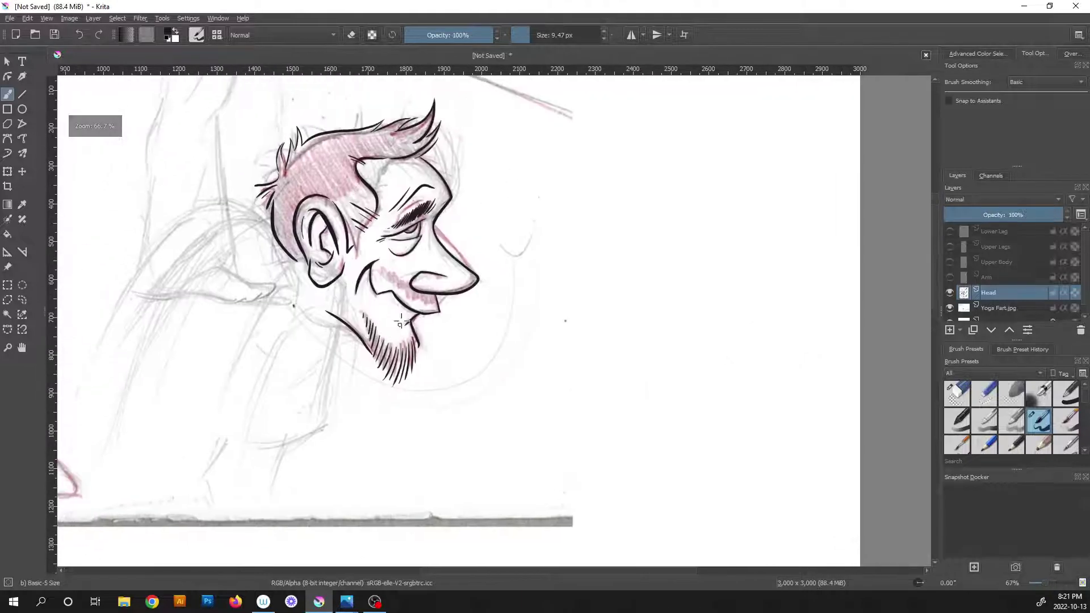
pyautogui.moveTo(507, 324); pyautogui.dragTo(521, 383)
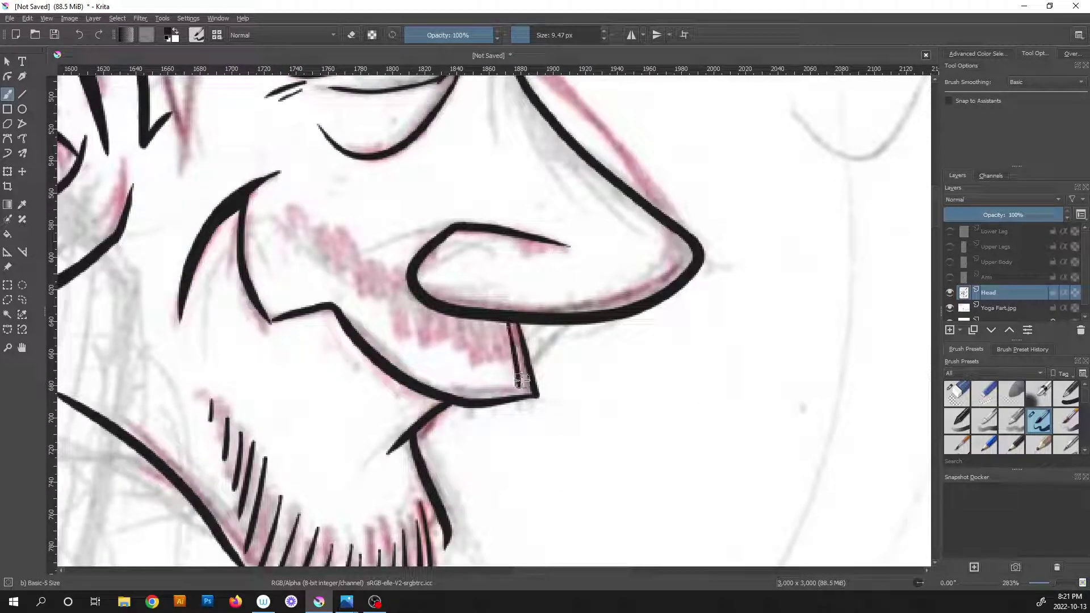
pyautogui.moveTo(519, 322)
pyautogui.mouseDown()
pyautogui.moveTo(555, 404)
pyautogui.moveTo(511, 387)
pyautogui.mouseUp()
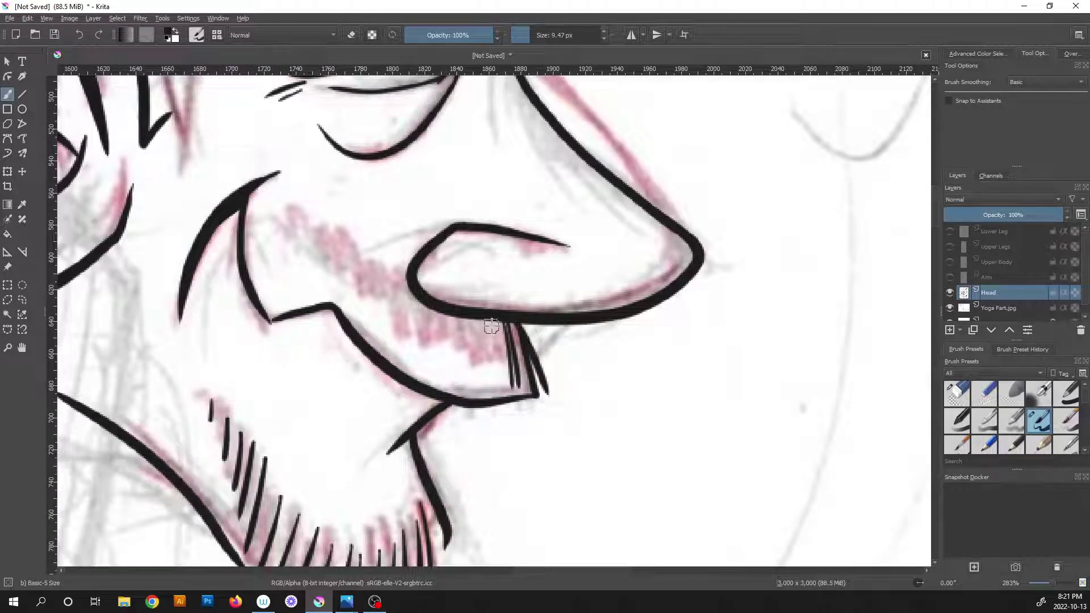
pyautogui.moveTo(492, 321)
pyautogui.mouseDown()
pyautogui.moveTo(495, 367)
pyautogui.moveTo(474, 384)
pyautogui.mouseUp()
pyautogui.moveTo(464, 319)
pyautogui.mouseDown()
pyautogui.moveTo(461, 374)
pyautogui.moveTo(451, 369)
pyautogui.mouseUp()
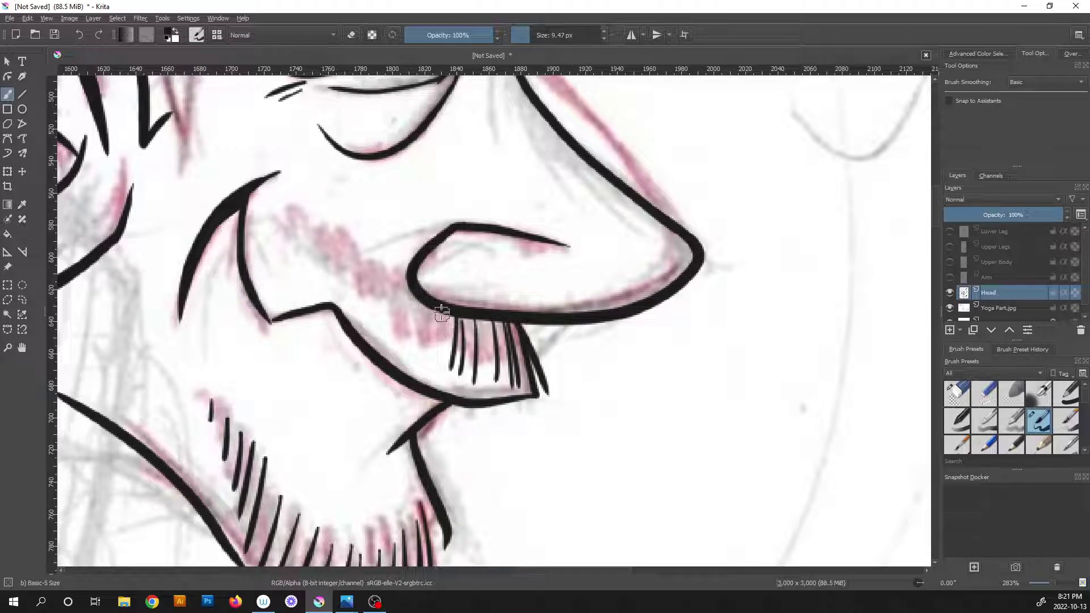
pyautogui.moveTo(441, 315); pyautogui.dragTo(432, 363)
pyautogui.moveTo(430, 312)
pyautogui.mouseDown()
pyautogui.moveTo(417, 358)
pyautogui.moveTo(410, 339)
pyautogui.mouseUp()
pyautogui.moveTo(413, 297); pyautogui.dragTo(398, 334)
pyautogui.moveTo(410, 292)
pyautogui.mouseDown()
pyautogui.moveTo(387, 317)
pyautogui.moveTo(368, 317)
pyautogui.mouseUp()
pyautogui.moveTo(393, 256); pyautogui.dragTo(368, 312)
pyautogui.moveTo(398, 262); pyautogui.dragTo(356, 298)
pyautogui.moveTo(377, 254); pyautogui.dragTo(341, 296)
pyautogui.moveTo(364, 253); pyautogui.dragTo(334, 293)
pyautogui.moveTo(352, 250)
pyautogui.mouseDown()
pyautogui.moveTo(327, 287)
pyautogui.moveTo(318, 274)
pyautogui.mouseUp()
pyautogui.moveTo(327, 244); pyautogui.dragTo(275, 237)
# Hide the Yoga Fart.jpg sketch layer so only the inked head shows.
pyautogui.scroll(-3, 288, 244)
pyautogui.scroll(-2, 271, 348)
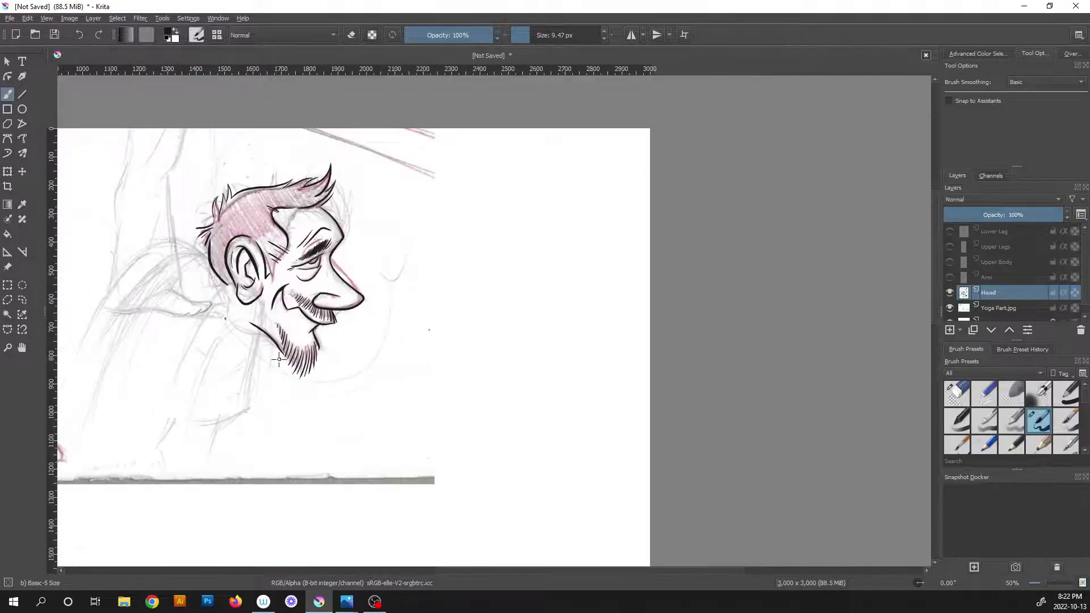
pyautogui.click(951, 307)
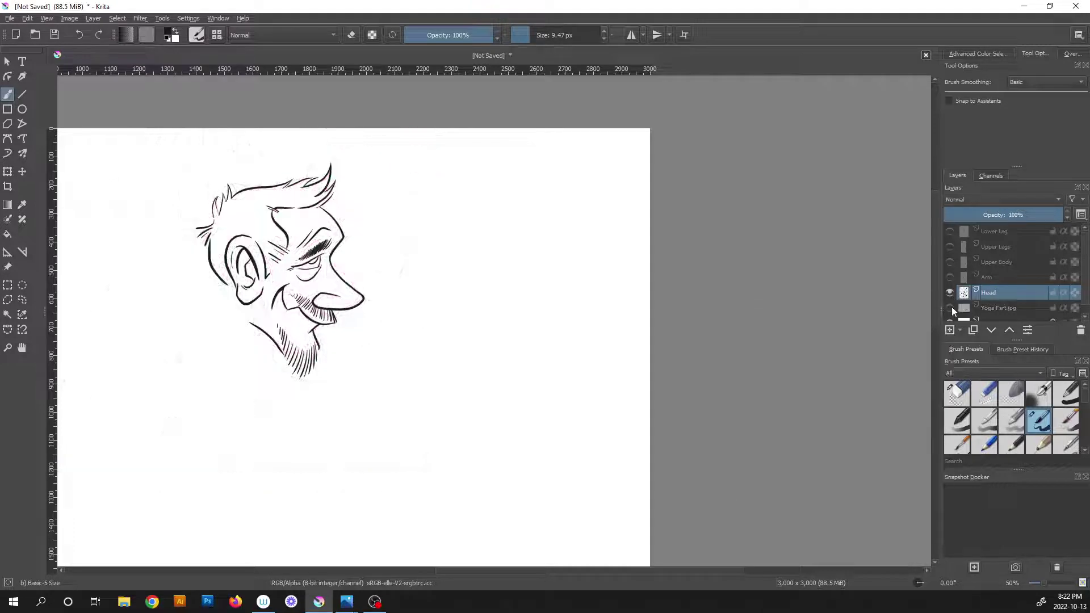
# Add small skin dots on the forehead, cheek, neck and ear, plus fine hatching strokes inside the ear.
pyautogui.moveTo(314, 299); pyautogui.dragTo(430, 323)
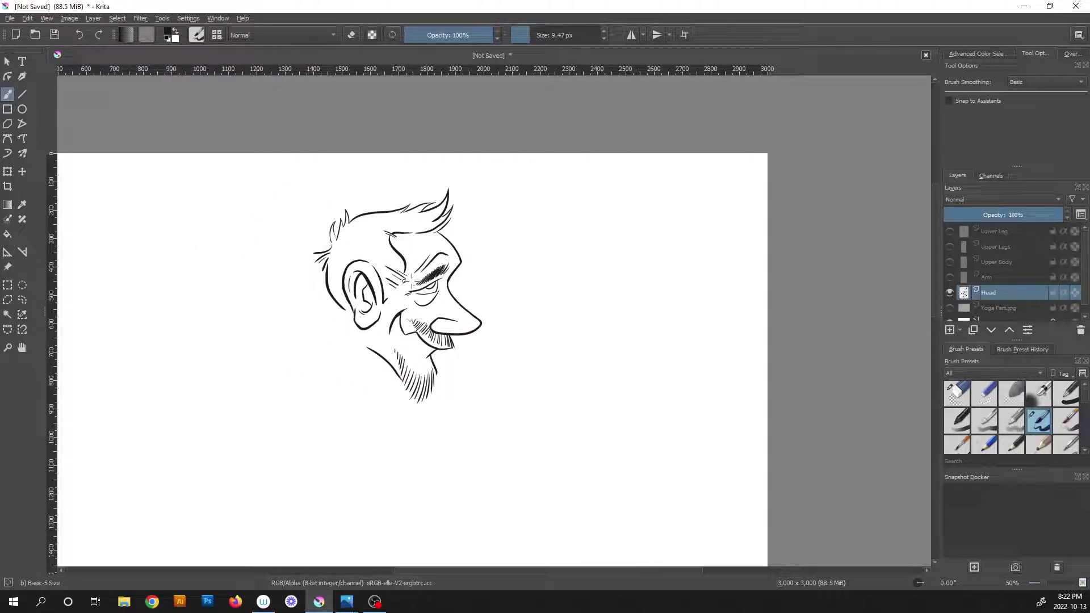
pyautogui.scroll(2, 454, 324)
pyautogui.scroll(2, 393, 199)
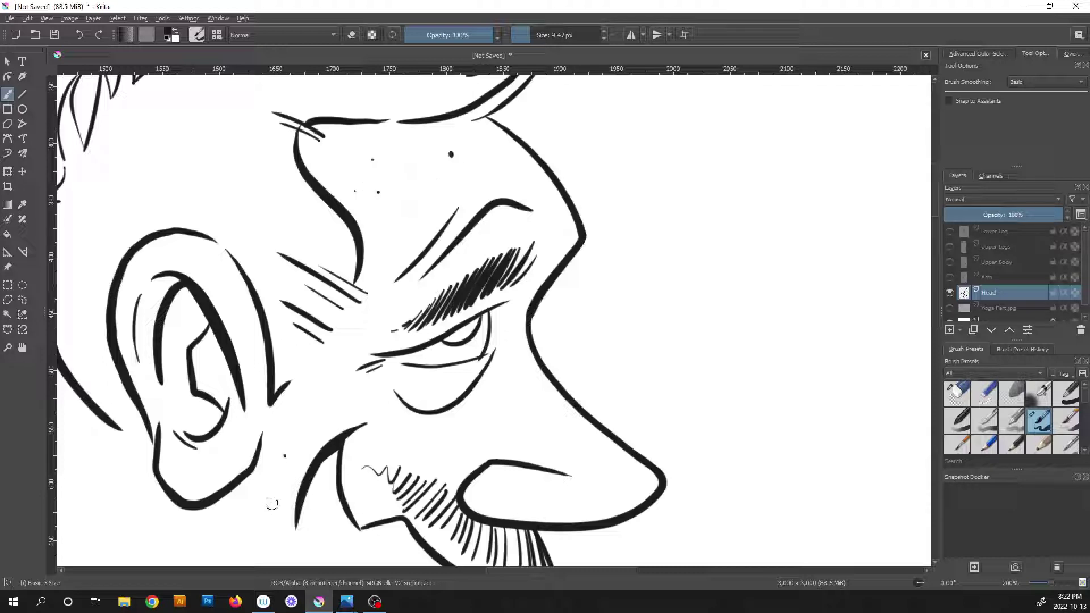
pyautogui.moveTo(293, 503); pyautogui.dragTo(286, 265)
pyautogui.click(339, 356)
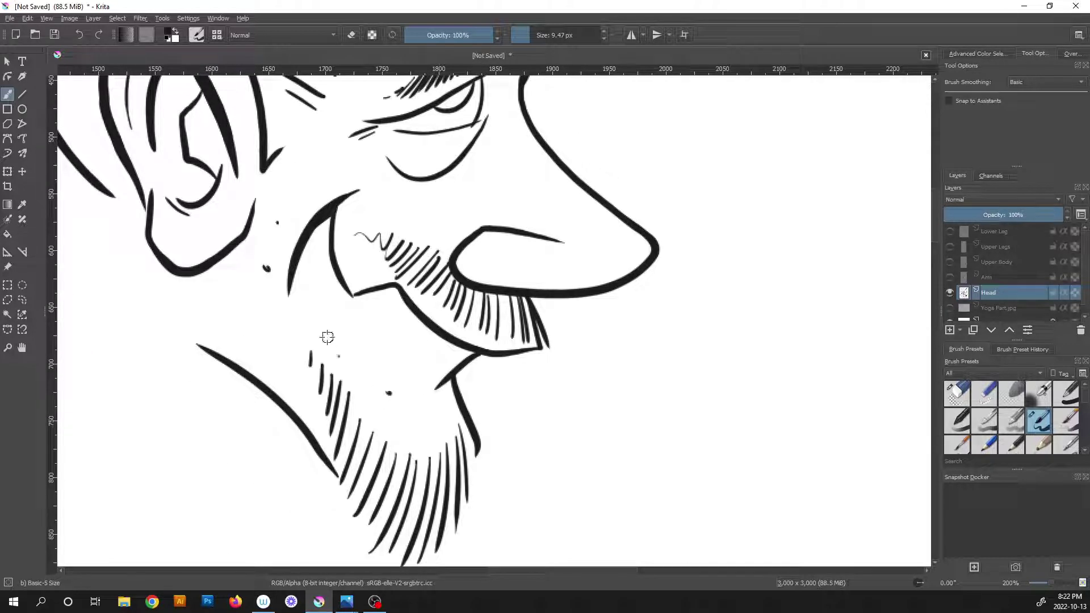
pyautogui.moveTo(228, 296); pyautogui.dragTo(368, 489)
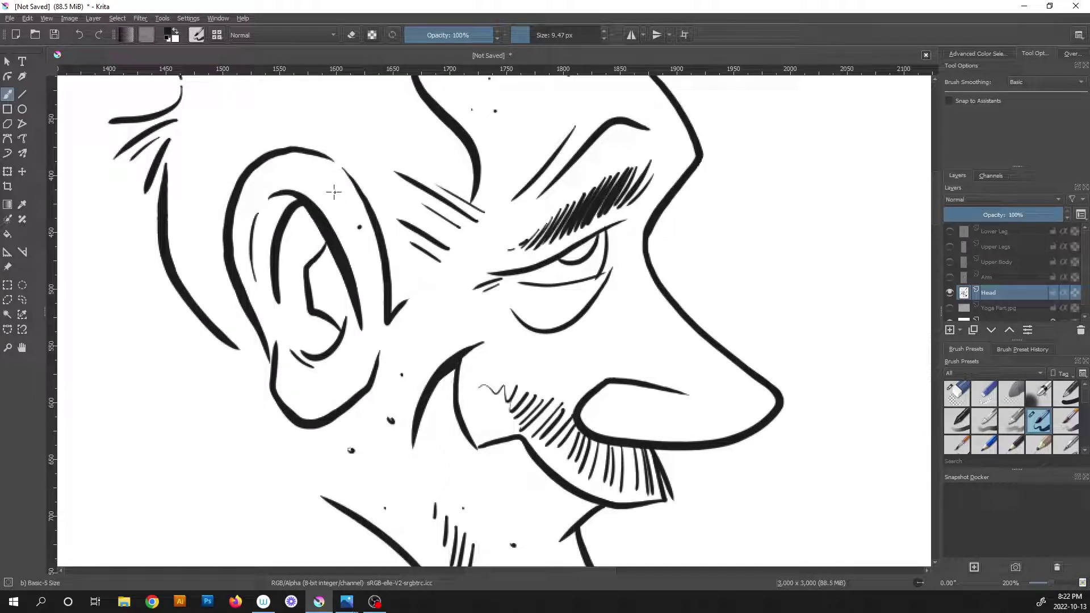
pyautogui.moveTo(269, 343); pyautogui.dragTo(297, 358)
pyautogui.moveTo(322, 246); pyautogui.dragTo(300, 218)
pyautogui.scroll(-5, 309, 247)
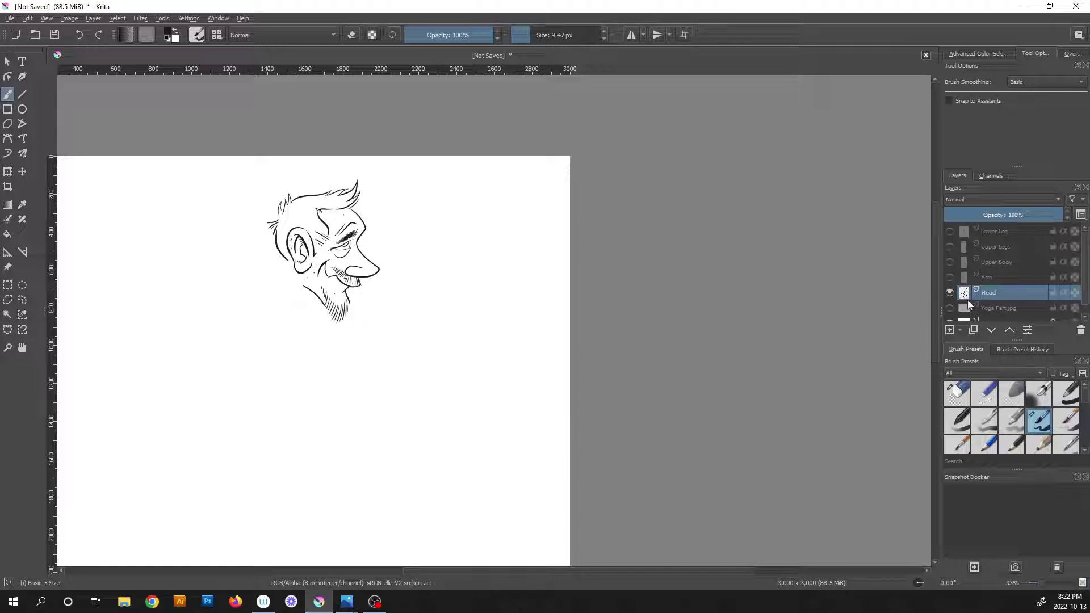
pyautogui.moveTo(1014, 307)
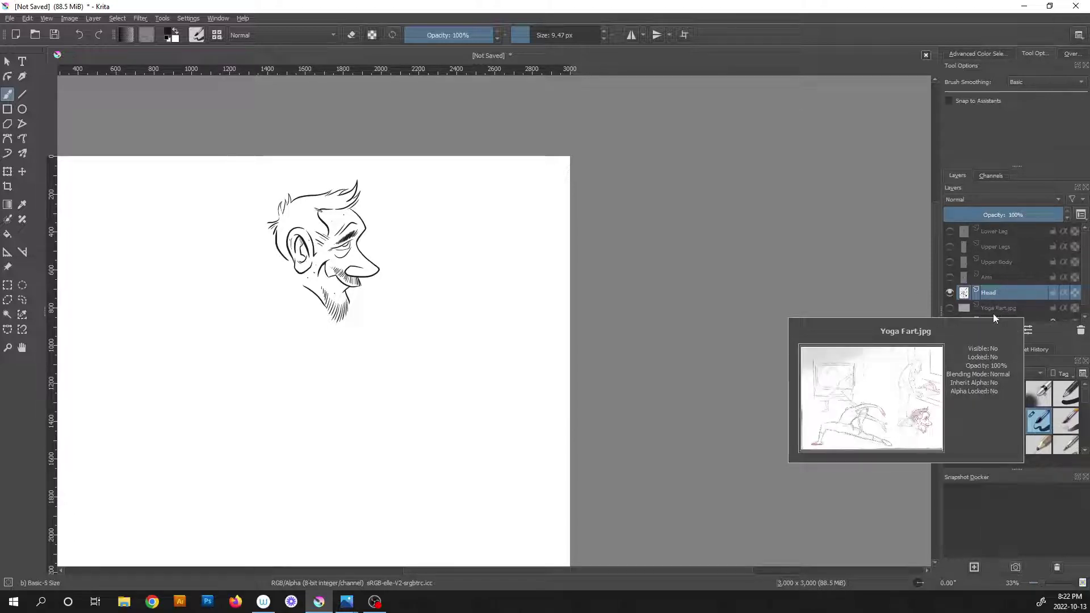
pyautogui.scroll(5, 804, 254)
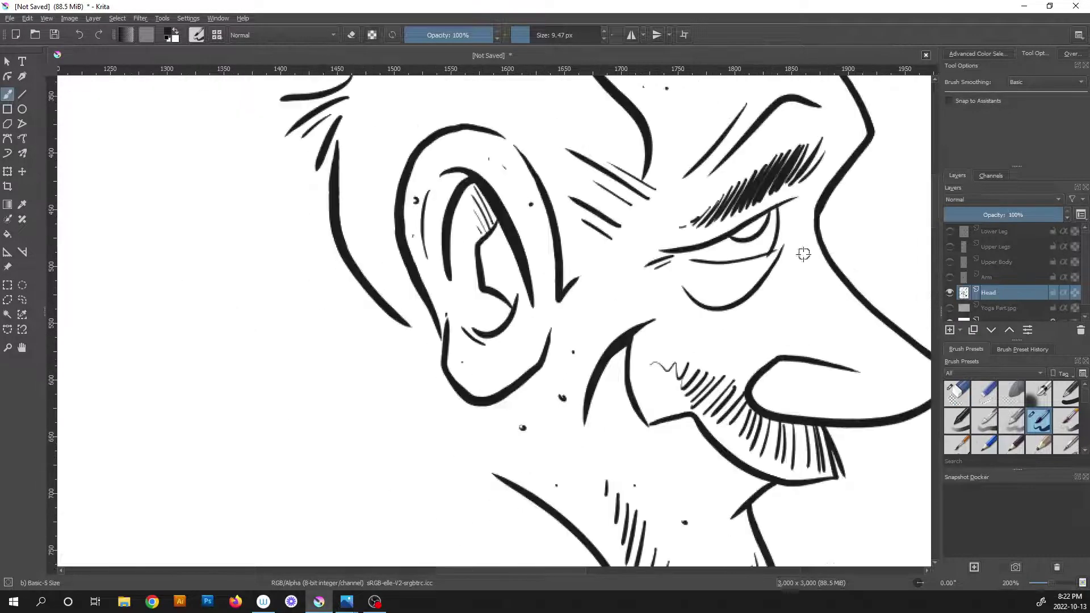
pyautogui.moveTo(804, 254); pyautogui.dragTo(589, 294)
pyautogui.scroll(4, 586, 292)
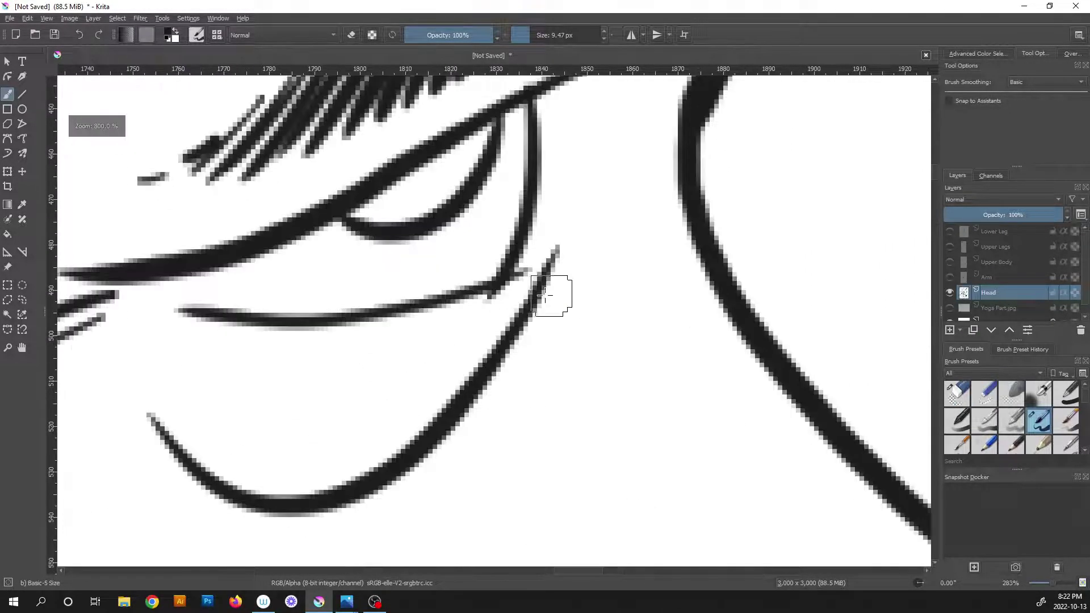
pyautogui.press('e')
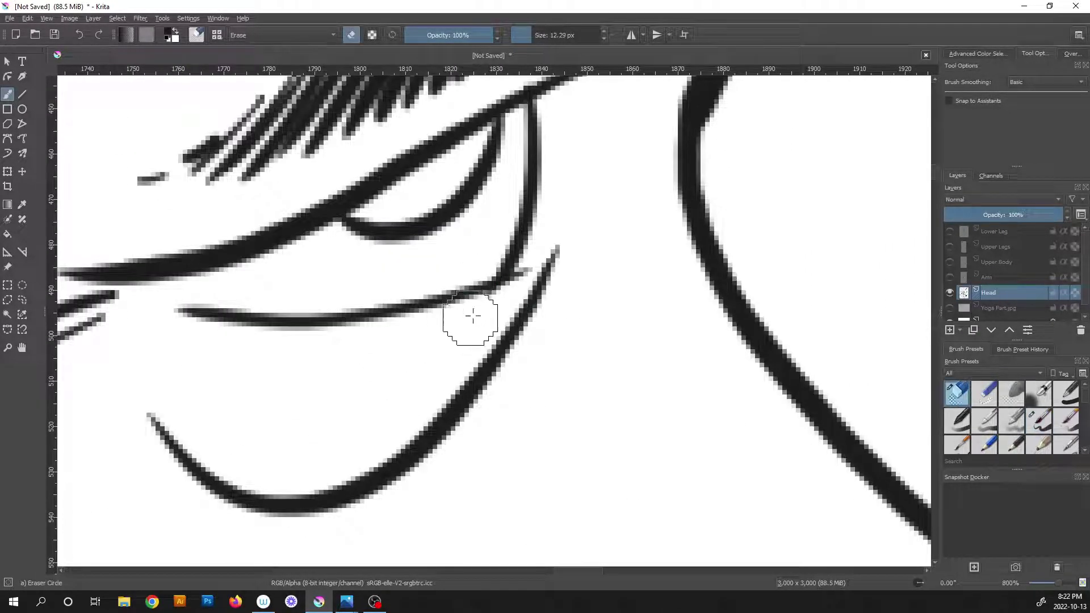
pyautogui.scroll(-2, 541, 225)
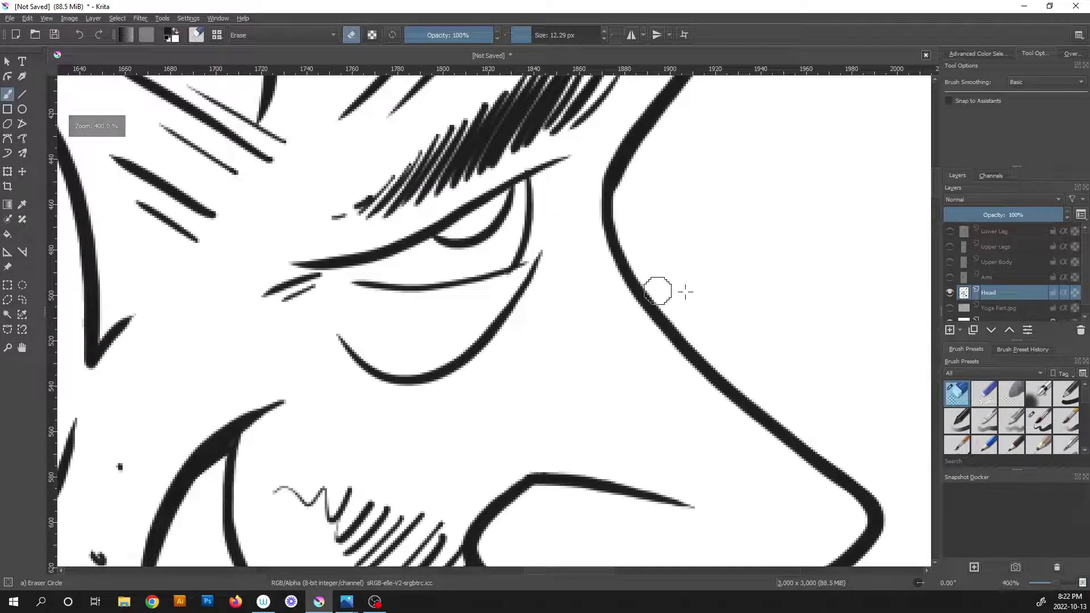
# Duplicate the Head layer and hide the original, leaving the copy active.
pyautogui.rightClick(1015, 293)
pyautogui.click(926, 380)
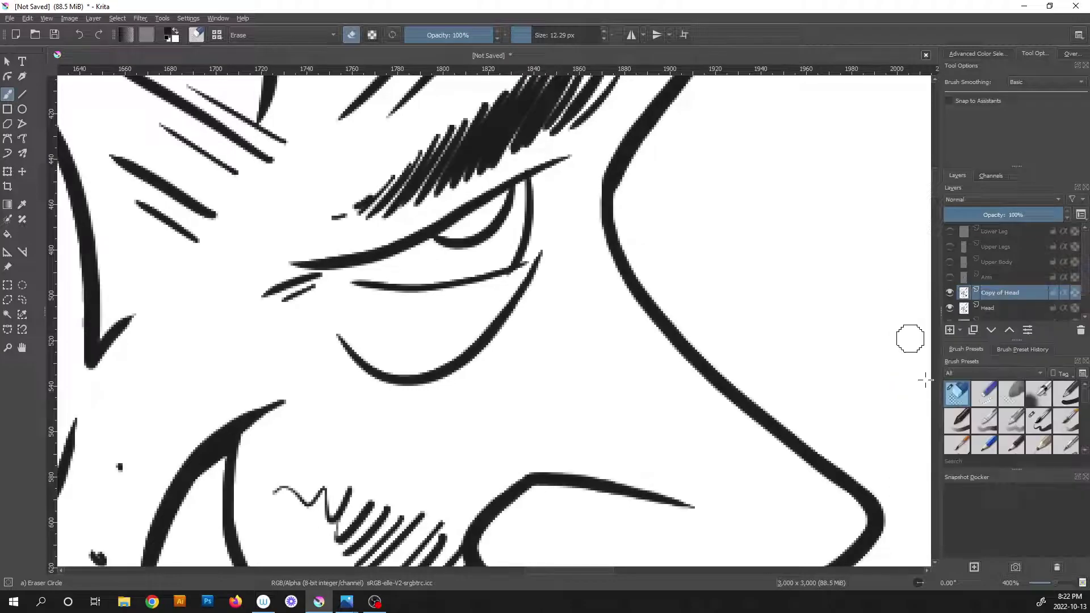
pyautogui.click(950, 309)
# Outline the eye and its bag with a freehand selection, delete everything outside it on the copied layer, and deselect.
pyautogui.scroll(-3, 708, 259)
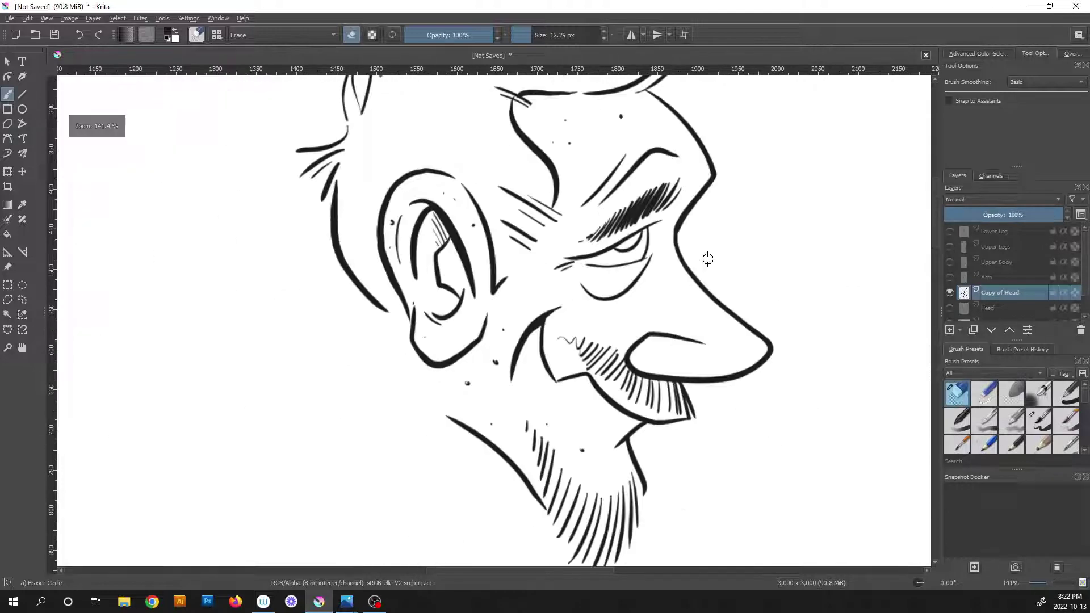
pyautogui.scroll(-1, 707, 259)
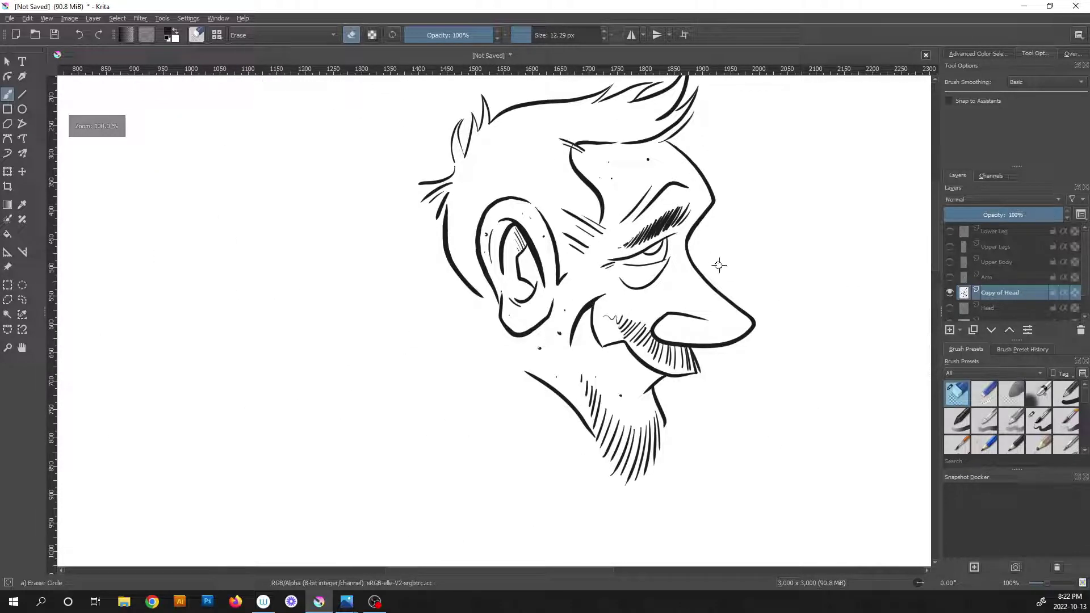
pyautogui.scroll(2, 678, 250)
pyautogui.press('/')
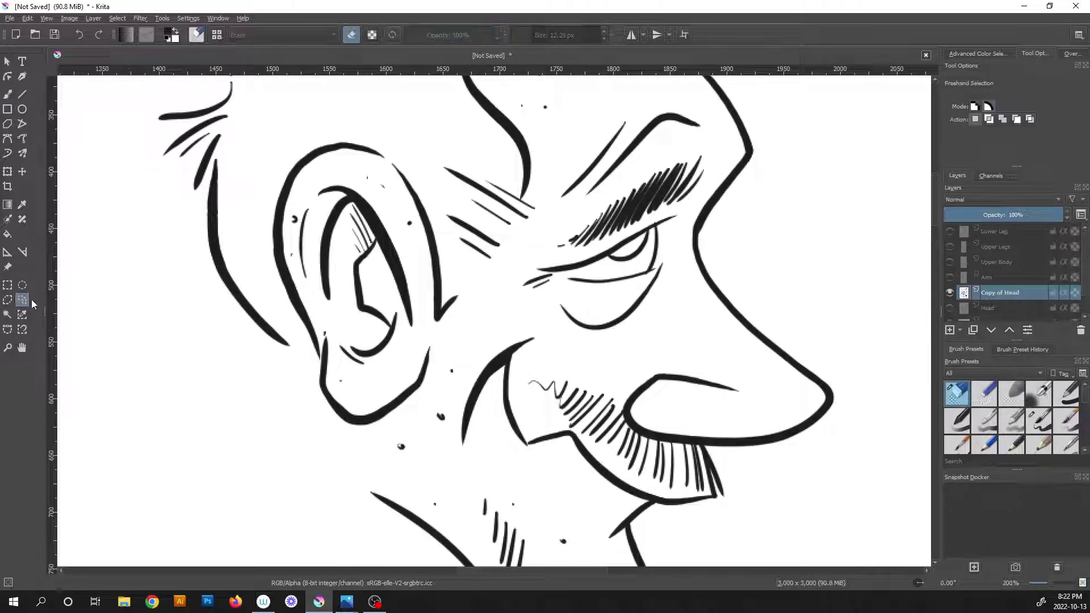
pyautogui.click(22, 300)
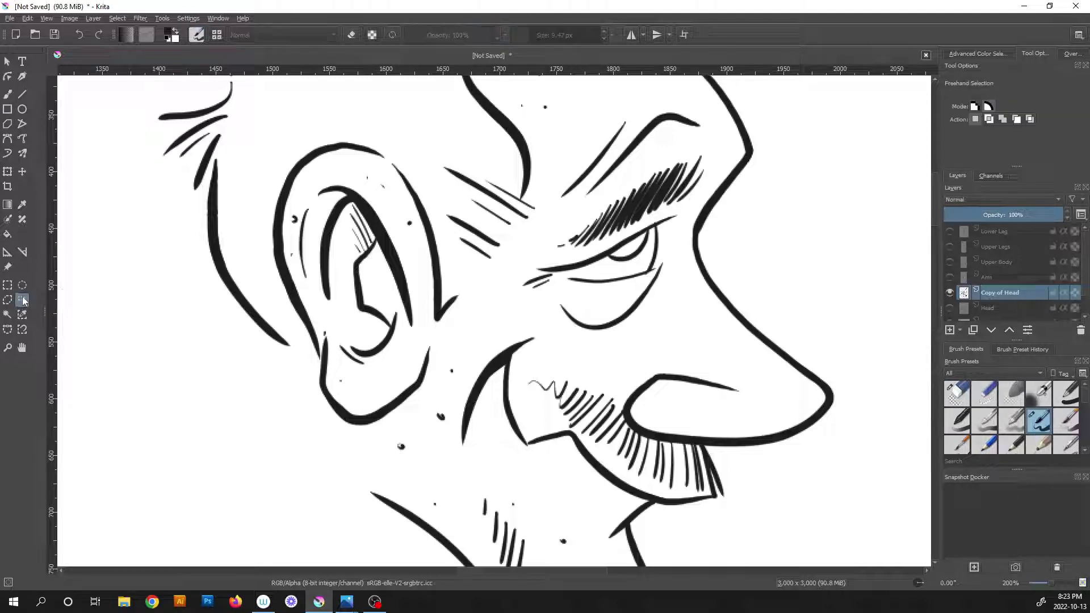
pyautogui.moveTo(582, 338)
pyautogui.mouseDown()
pyautogui.moveTo(562, 335)
pyautogui.moveTo(507, 264)
pyautogui.moveTo(553, 255)
pyautogui.mouseUp()
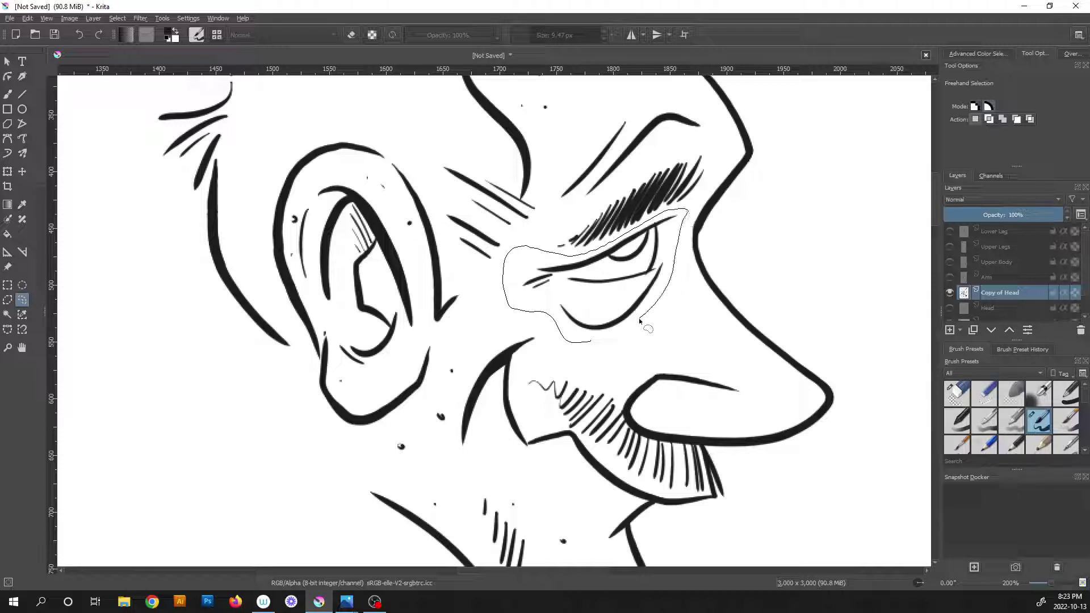
pyautogui.moveTo(640, 321); pyautogui.dragTo(590, 341)
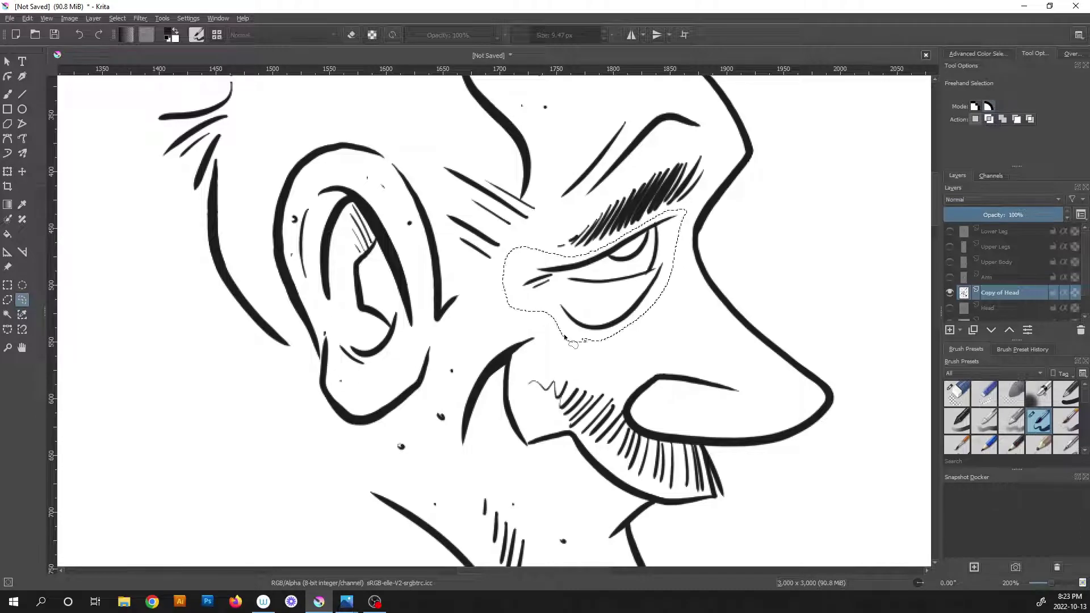
pyautogui.hotkey('ctrl', 'shift', 'i')
pyautogui.press('Delete')
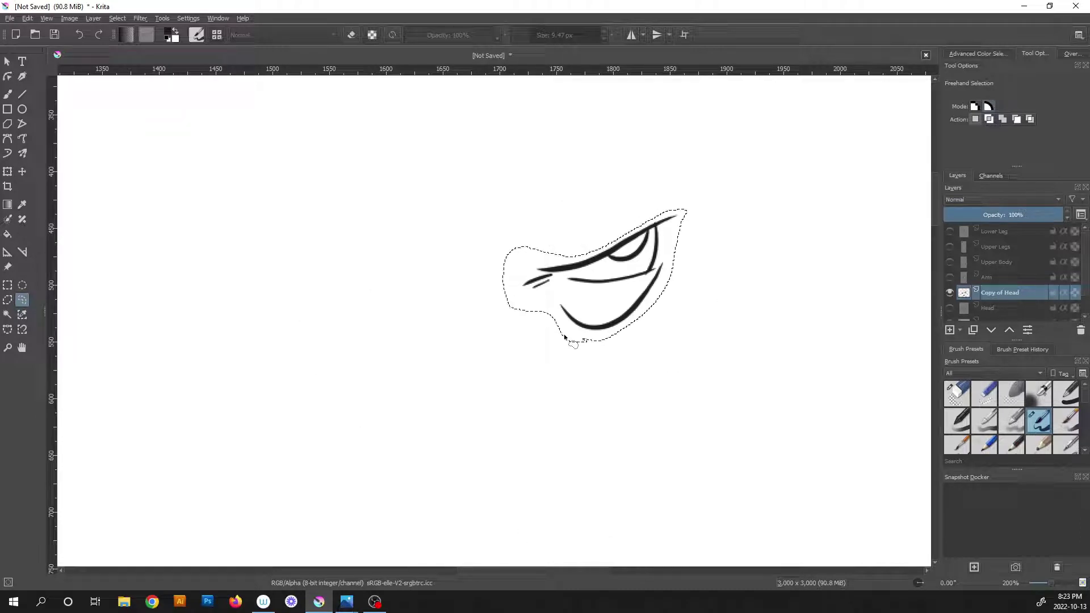
pyautogui.hotkey('ctrl', 'shift', 'a')
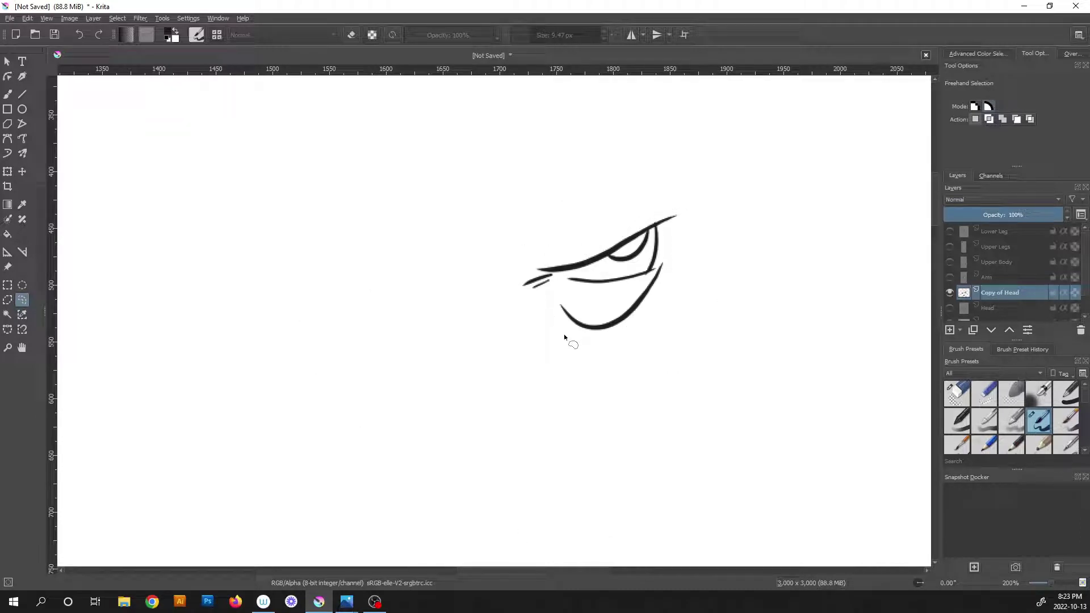
# Rename the copied head layer as Eye Open.
pyautogui.doubleClick(1014, 293)
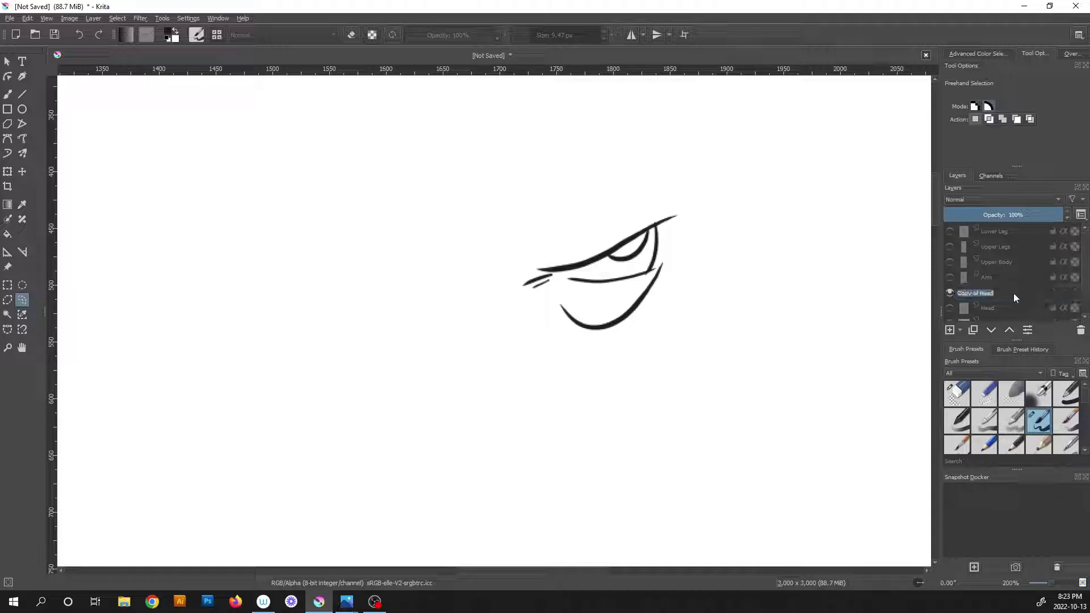
pyautogui.write('Eye Open')
pyautogui.press('Return')
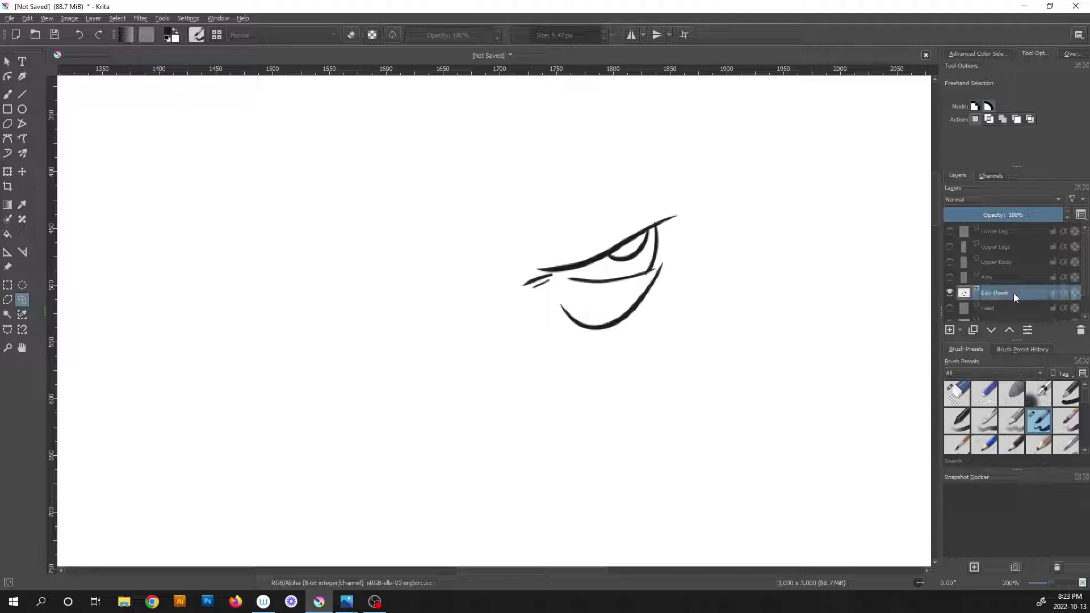
# Show the Head layer again and hide the Eye Open layer.
pyautogui.click(951, 307)
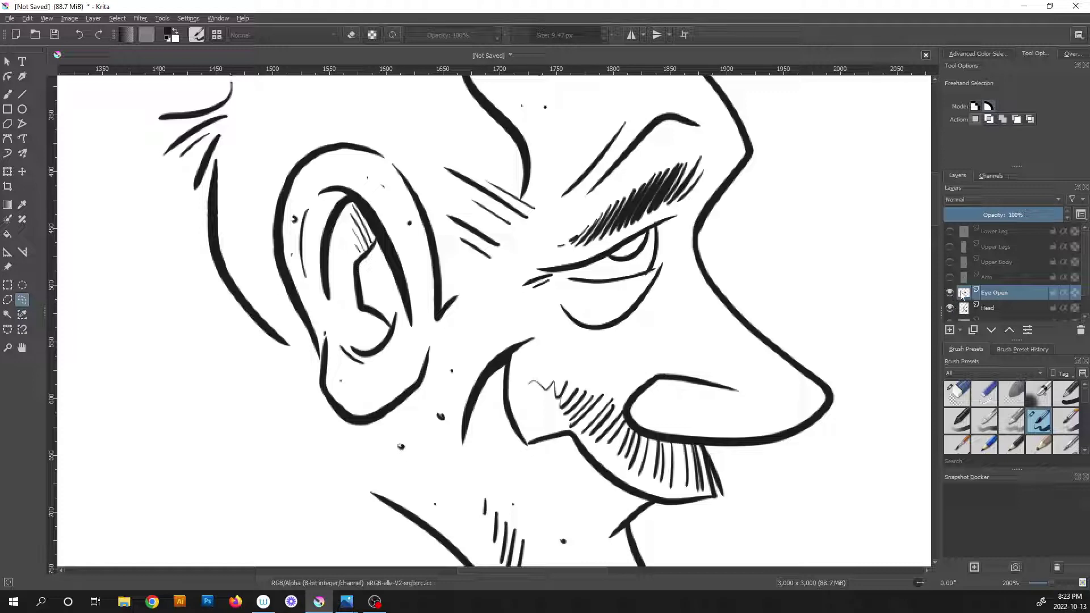
pyautogui.click(951, 292)
pyautogui.click(952, 293)
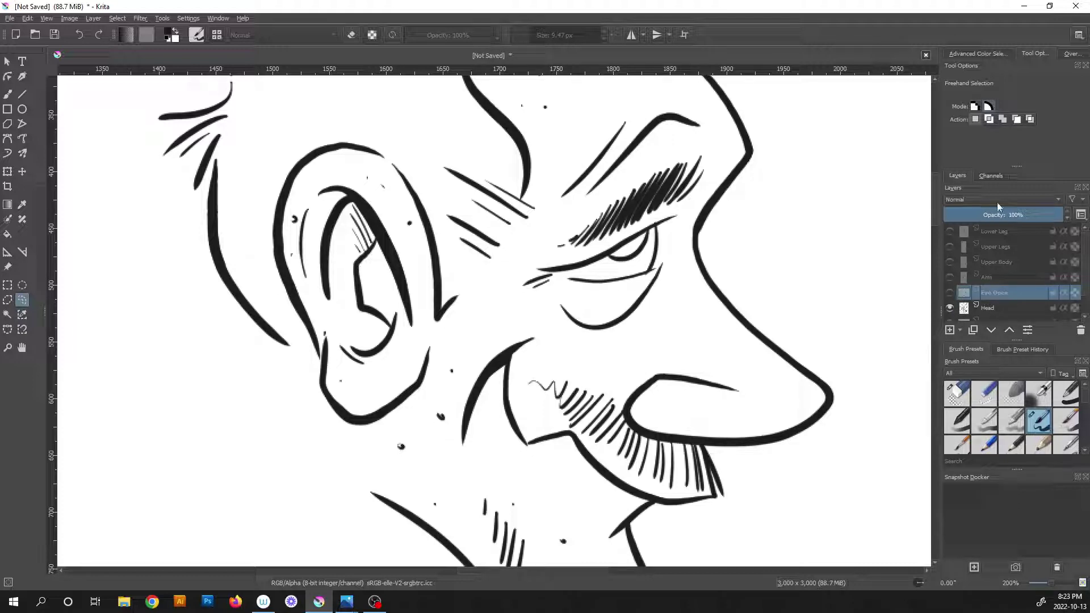
# Add a new paint layer above Eye Open and lower the Head layer's opacity to about 43%.
pyautogui.click(949, 330)
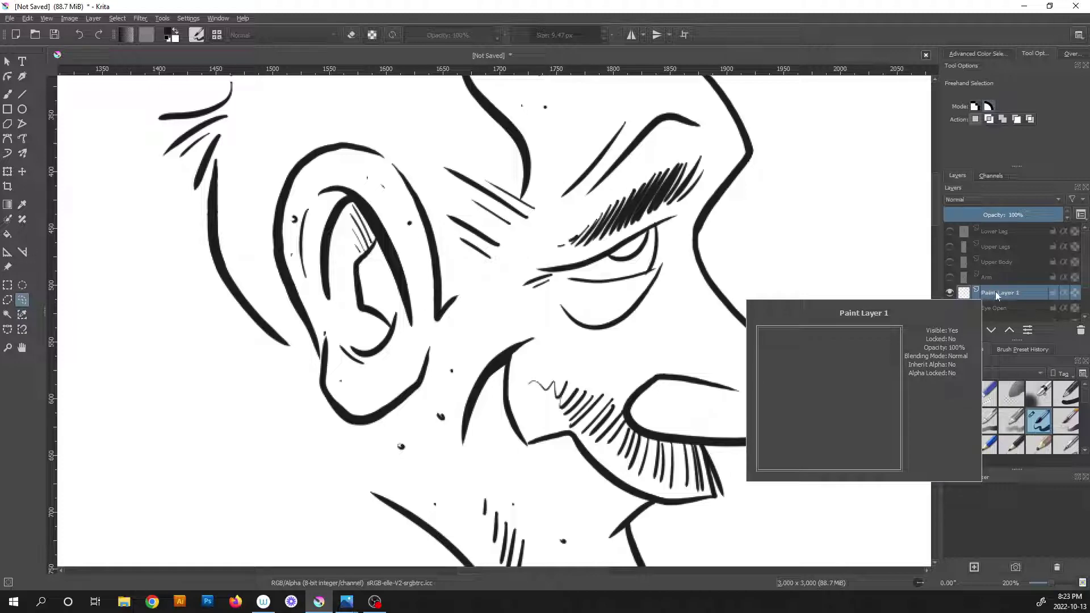
pyautogui.click(1010, 307)
pyautogui.scroll(-1, 1013, 286)
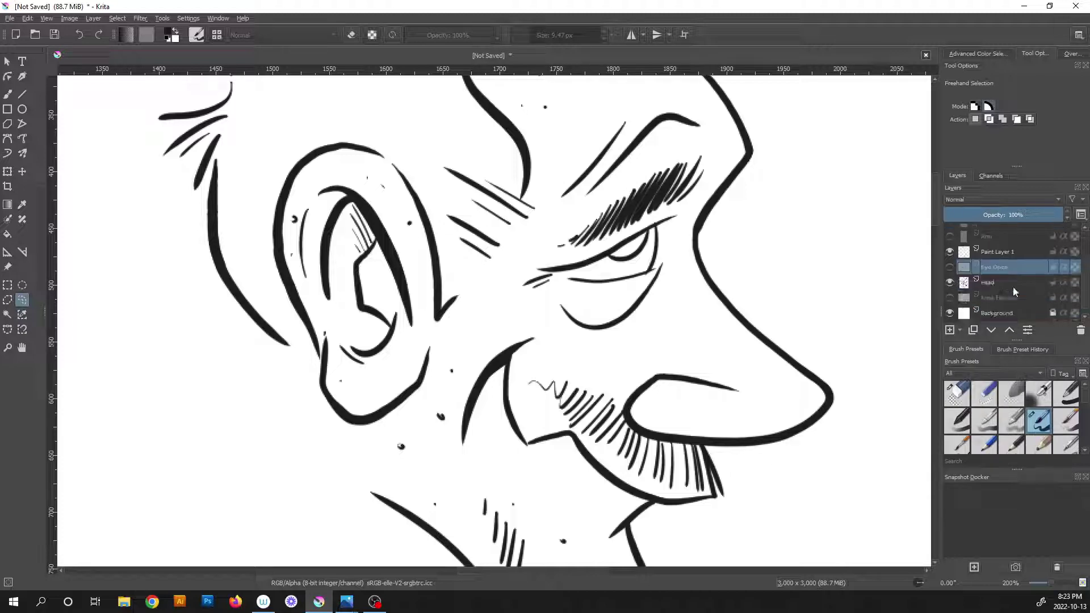
pyautogui.click(1006, 282)
pyautogui.moveTo(1029, 214); pyautogui.dragTo(989, 214)
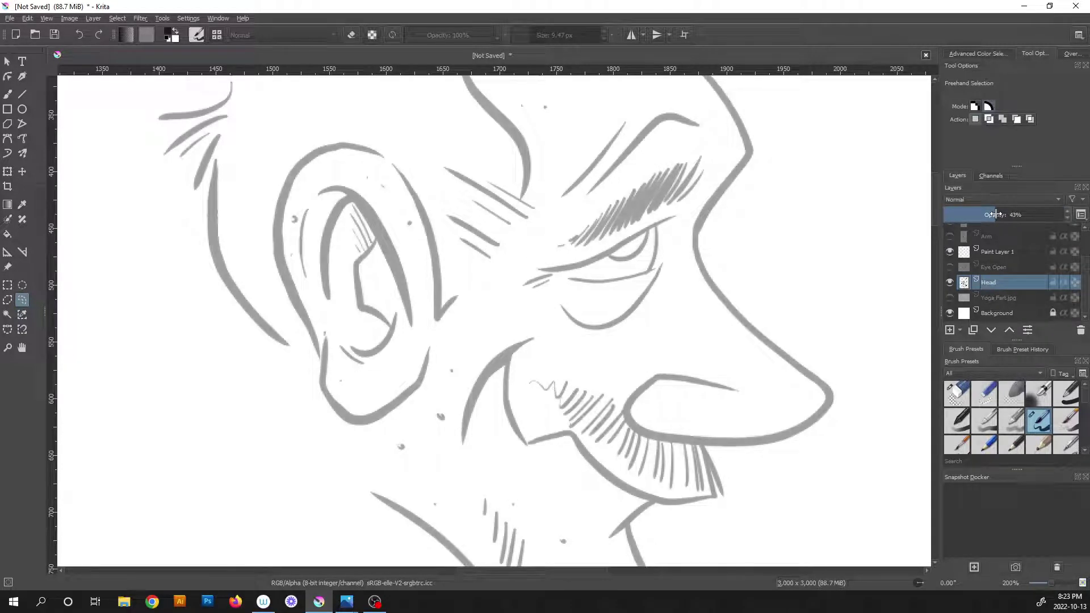
# Rename the new paint layer as Eye Closed.
pyautogui.doubleClick(996, 257)
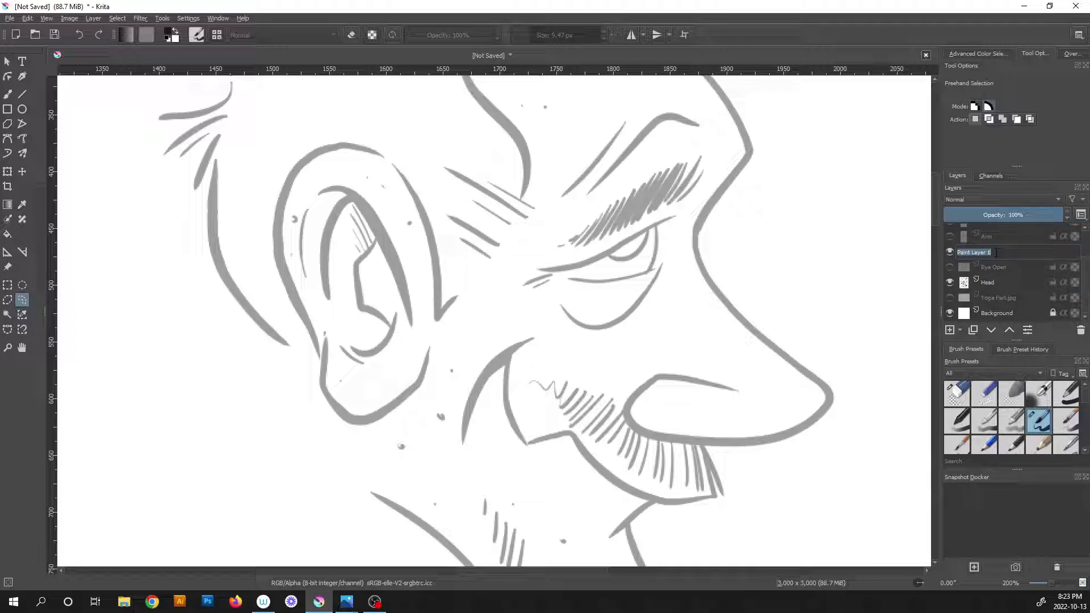
pyautogui.write('Eye Closed')
pyautogui.press('Return')
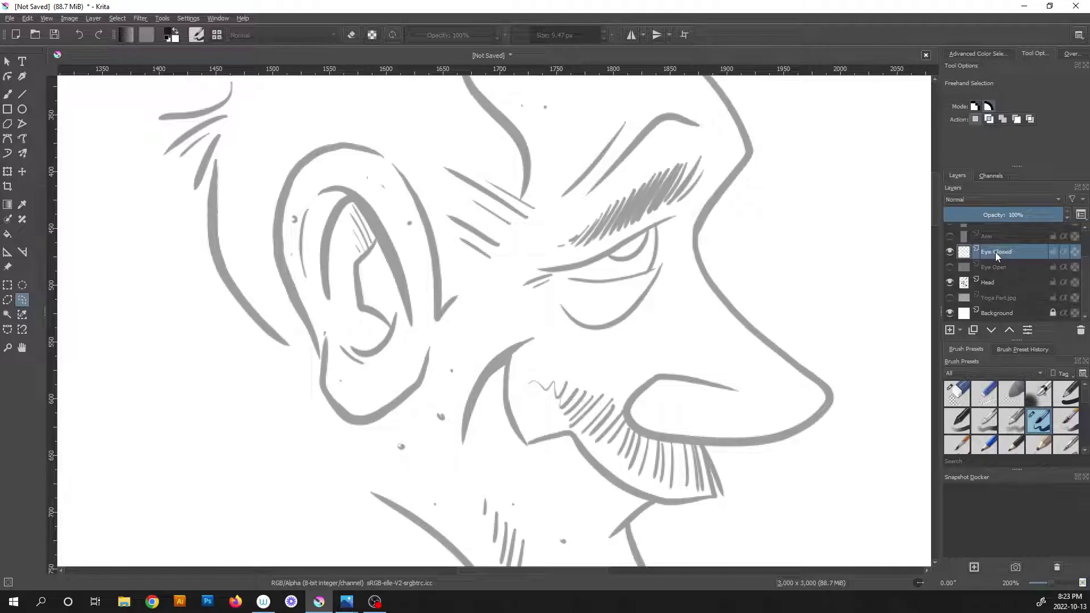
# Ink the closed eye over the faded head with the brush: the eye bag, the lowered lid line and the curved lid edge near the nose.
pyautogui.scroll(3, 711, 302)
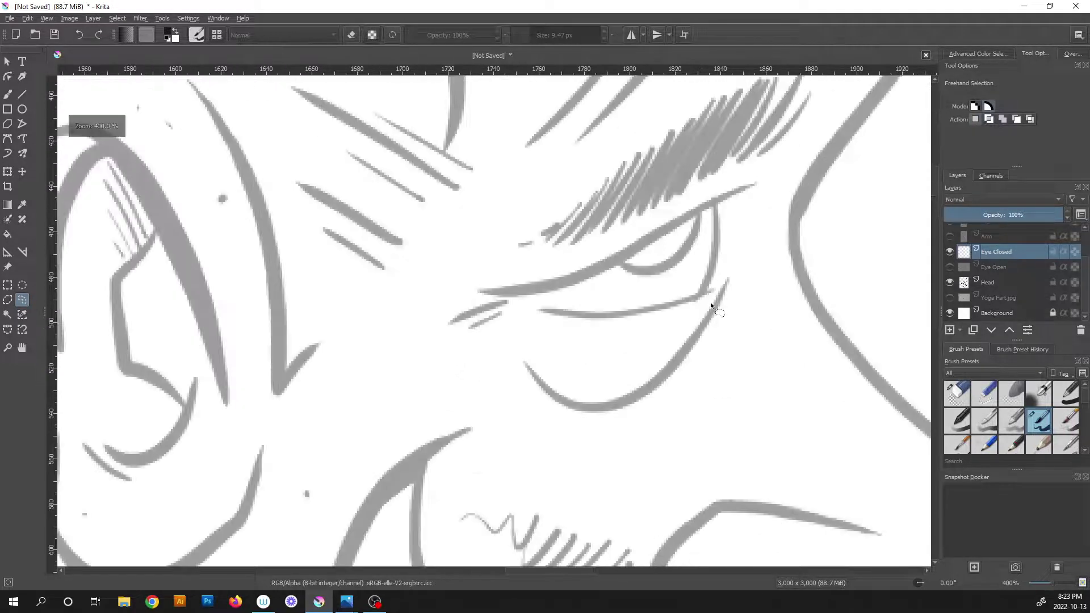
pyautogui.press('b')
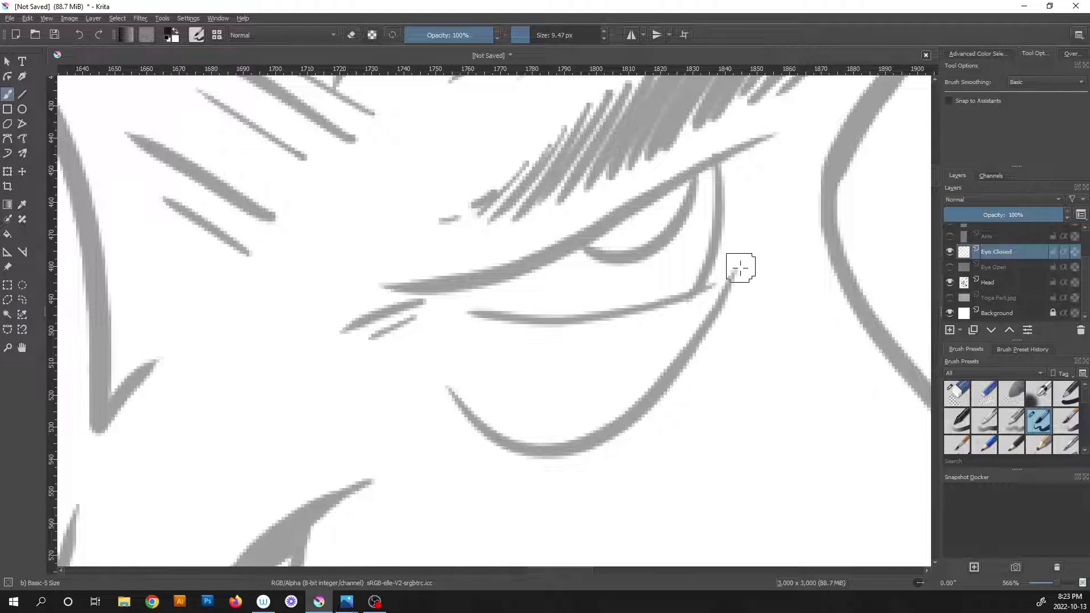
pyautogui.moveTo(737, 268)
pyautogui.mouseDown()
pyautogui.moveTo(693, 349)
pyautogui.moveTo(616, 428)
pyautogui.moveTo(555, 448)
pyautogui.moveTo(449, 392)
pyautogui.mouseUp()
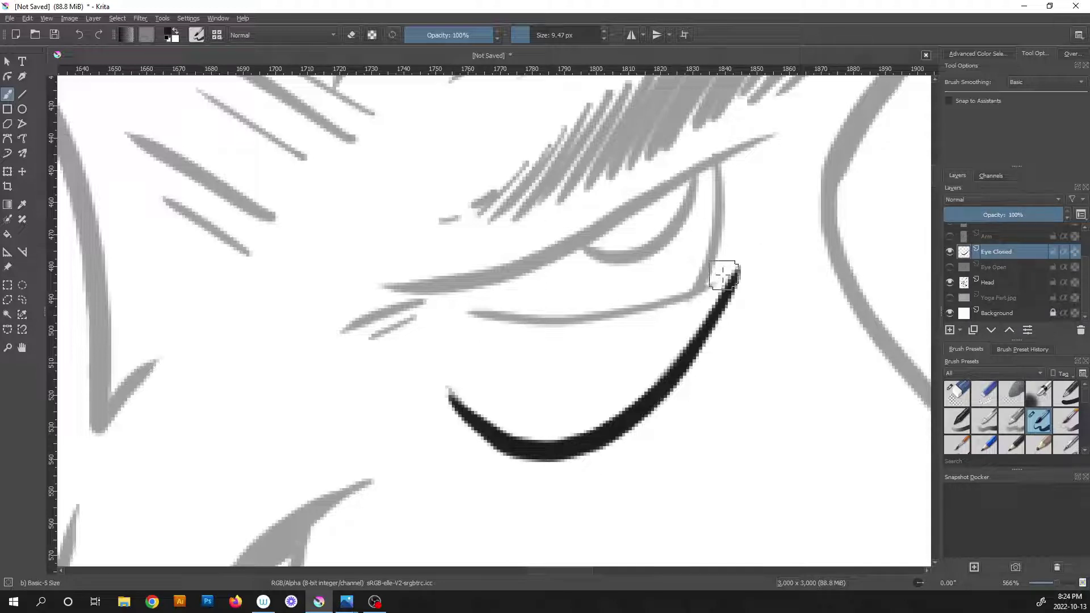
pyautogui.moveTo(725, 273); pyautogui.dragTo(560, 318)
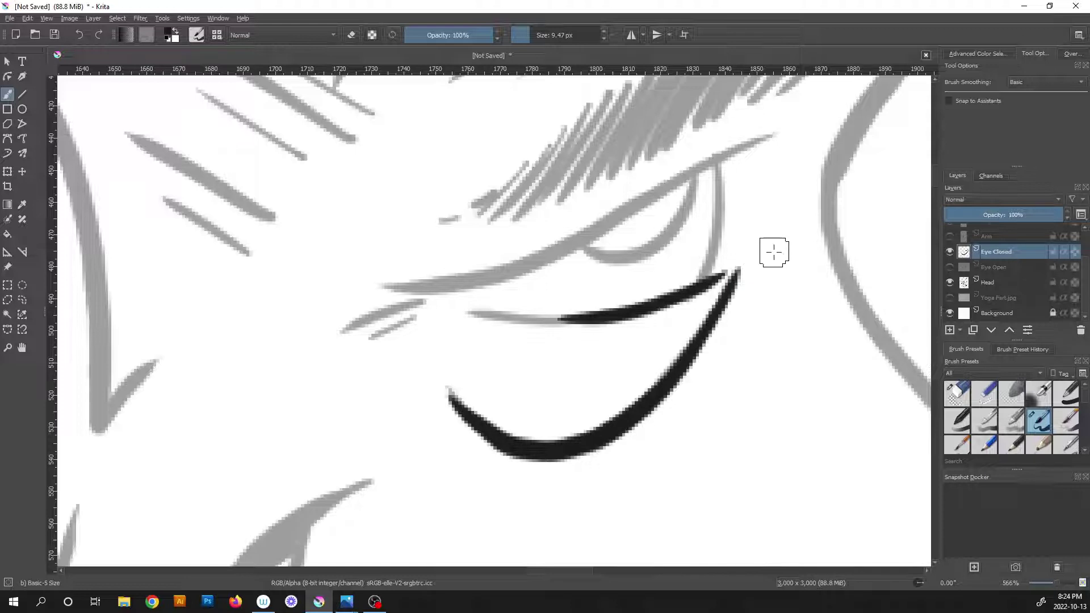
pyautogui.moveTo(774, 252)
pyautogui.mouseDown()
pyautogui.moveTo(662, 302)
pyautogui.moveTo(397, 348)
pyautogui.mouseUp()
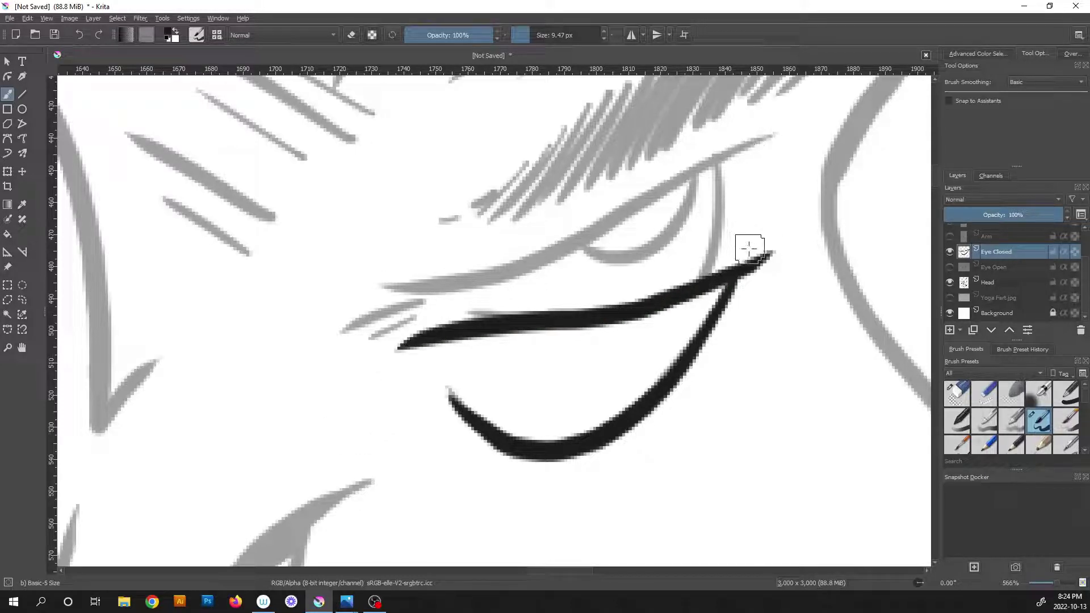
pyautogui.moveTo(749, 250); pyautogui.dragTo(713, 126)
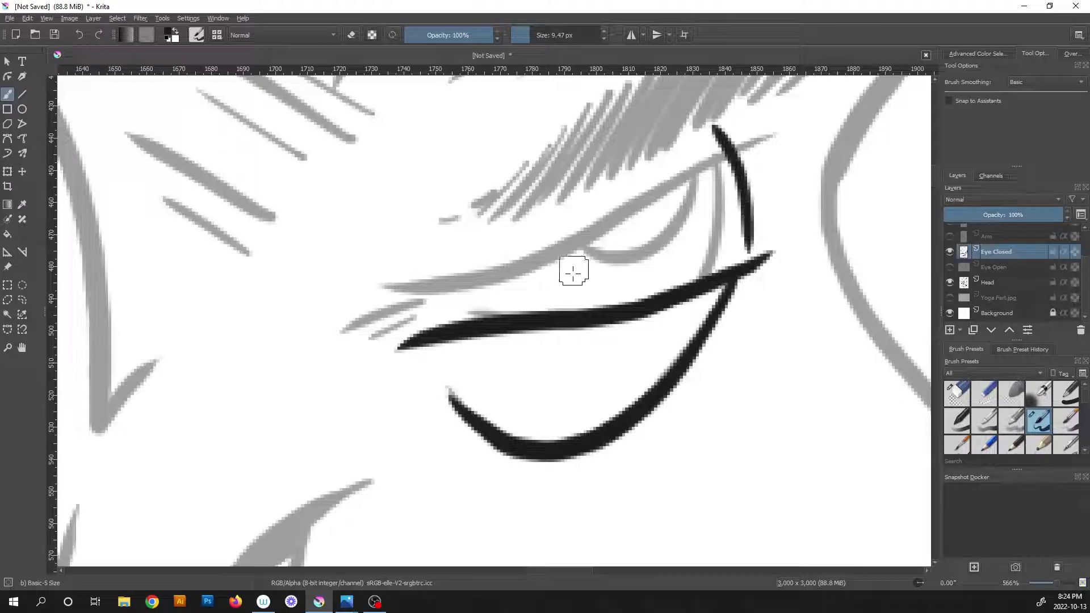
# Add short wrinkle strokes at the closed eye's outer corner and thicken the lid line near the nose.
pyautogui.scroll(-2, 573, 273)
pyautogui.scroll(1, 555, 311)
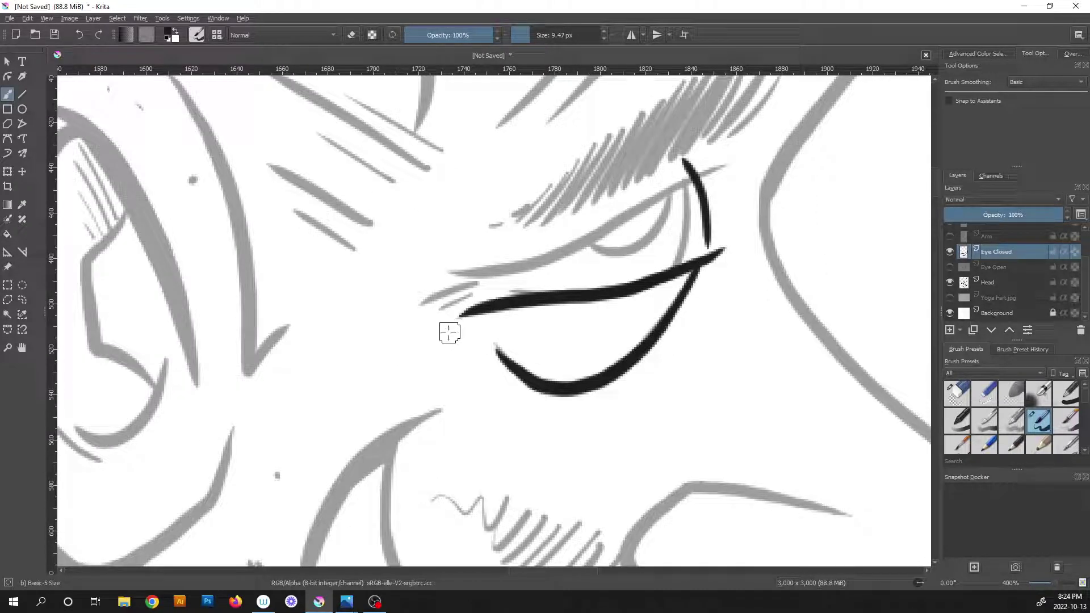
pyautogui.moveTo(459, 318); pyautogui.dragTo(430, 367)
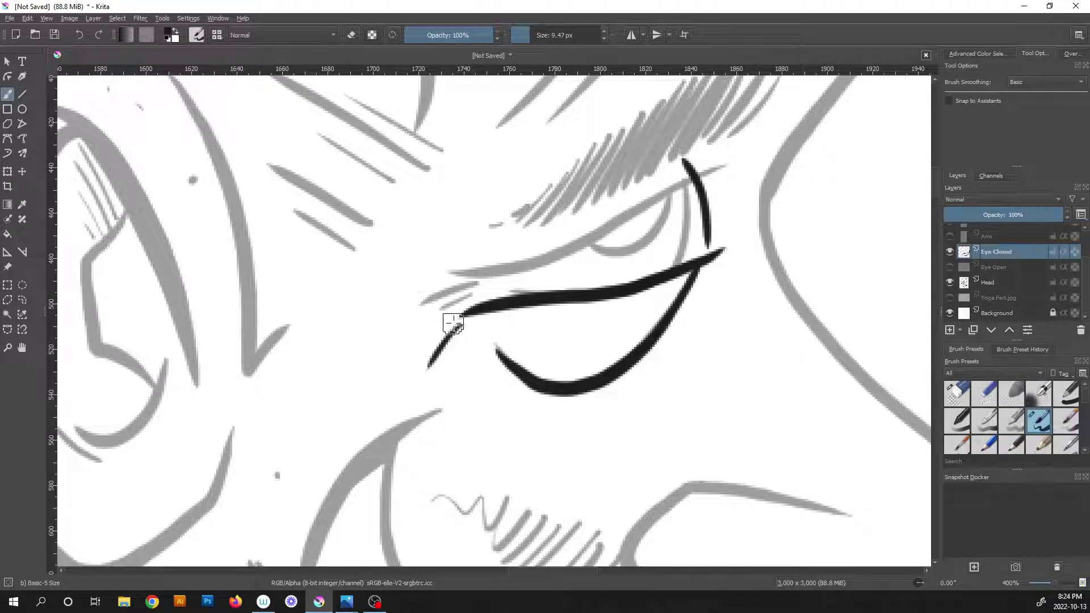
pyautogui.scroll(-2, 579, 289)
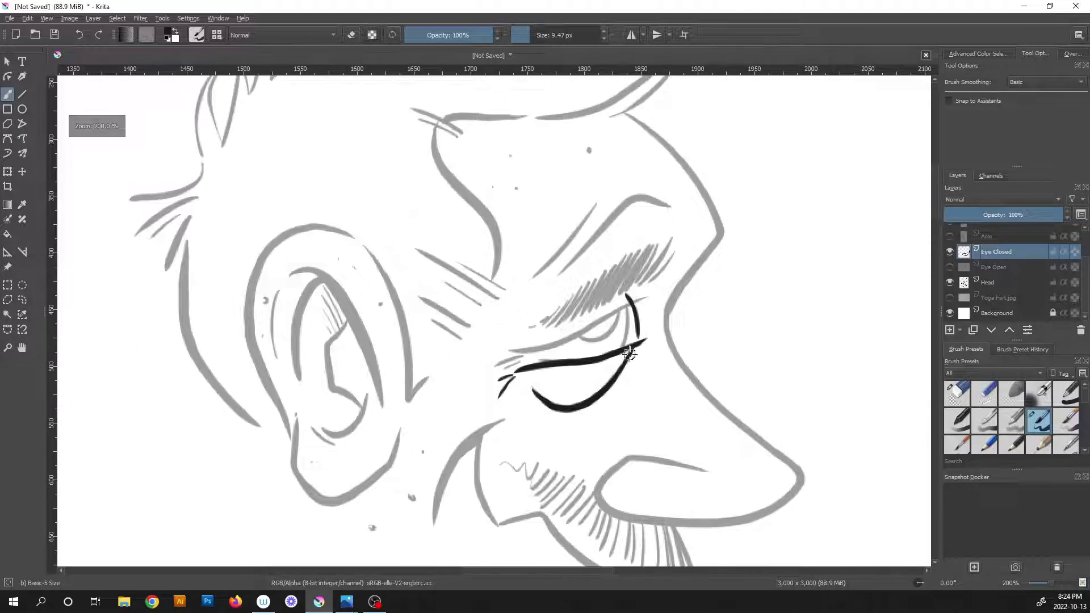
pyautogui.scroll(4, 629, 353)
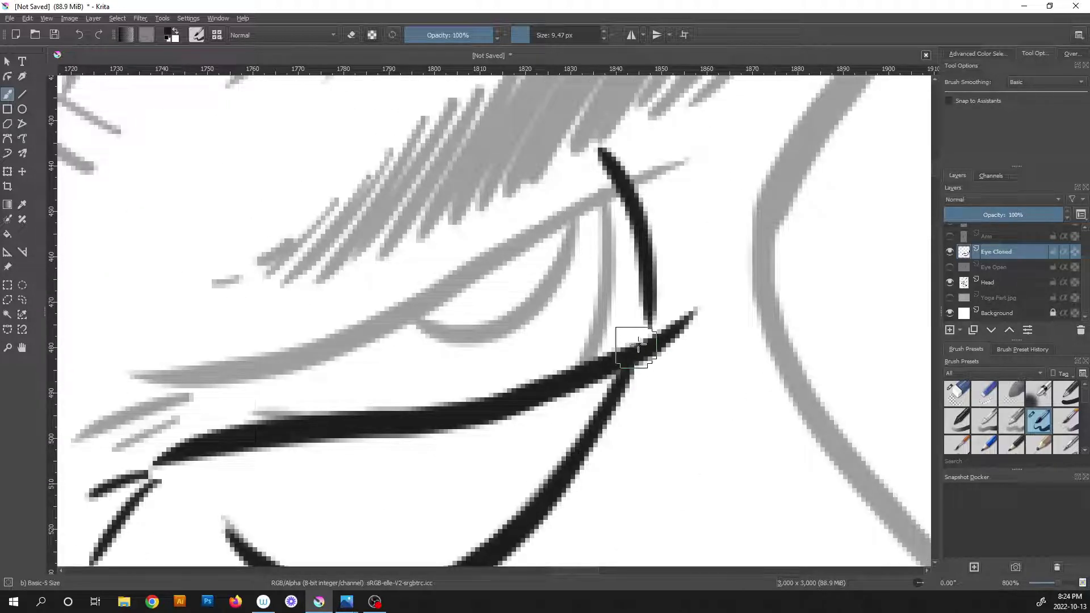
pyautogui.moveTo(652, 309)
pyautogui.mouseDown()
pyautogui.moveTo(637, 346)
pyautogui.moveTo(676, 287)
pyautogui.moveTo(627, 346)
pyautogui.moveTo(537, 394)
pyautogui.mouseUp()
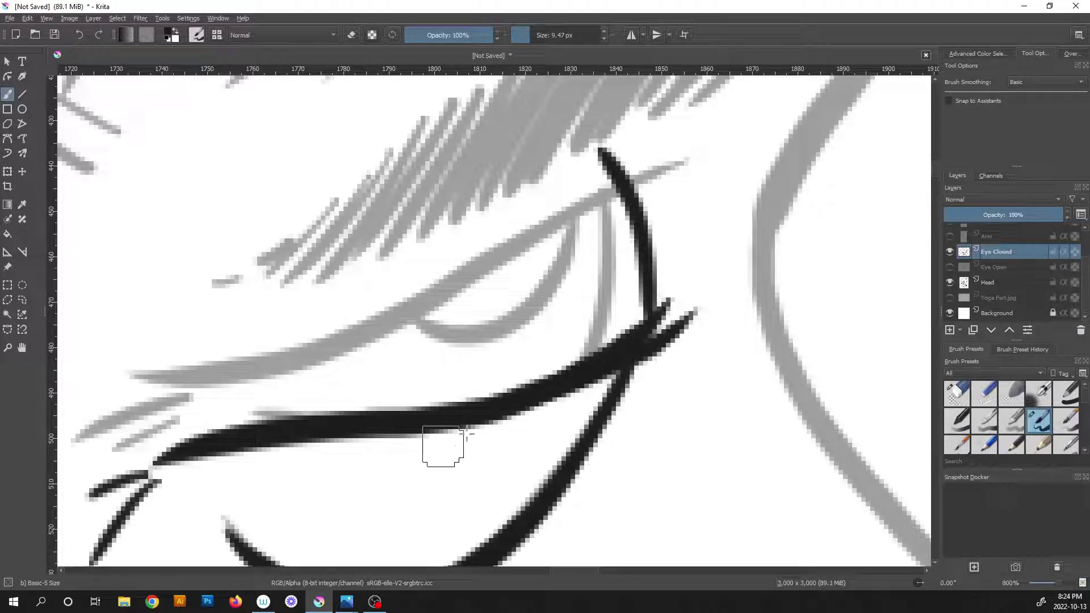
pyautogui.scroll(-6, 461, 433)
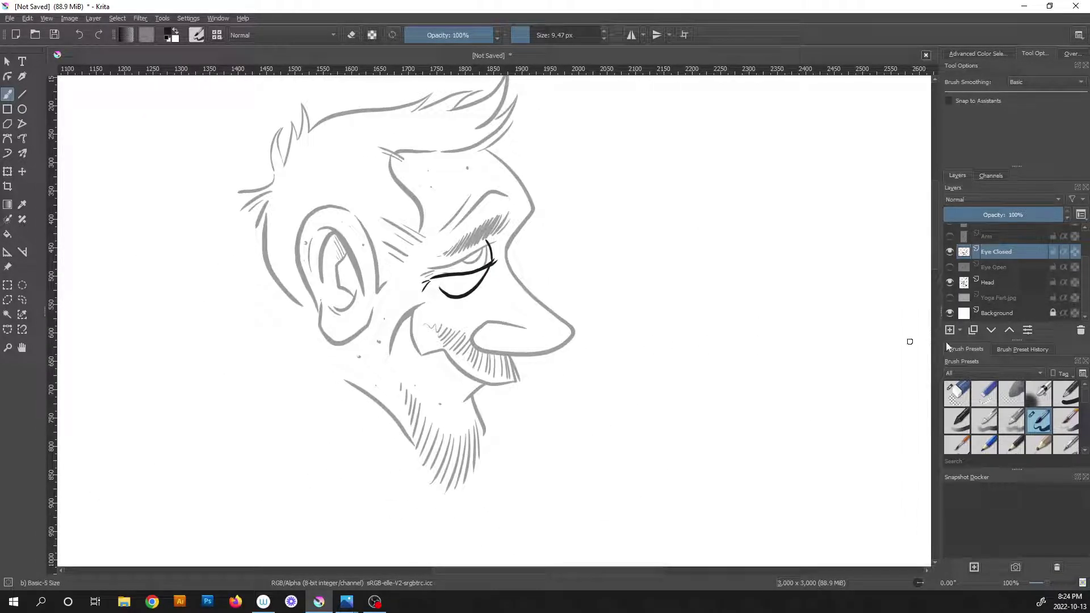
# Compare the Eye Closed and Eye Open layers, hide both, and restore the Head layer to 100% opacity.
pyautogui.click(949, 254)
pyautogui.click(949, 267)
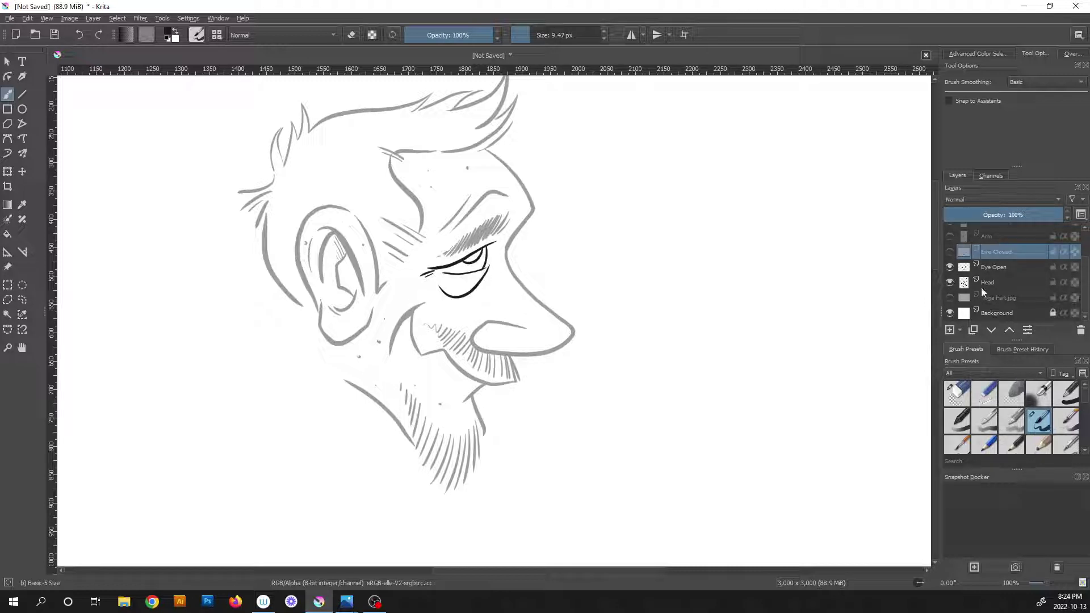
pyautogui.click(949, 251)
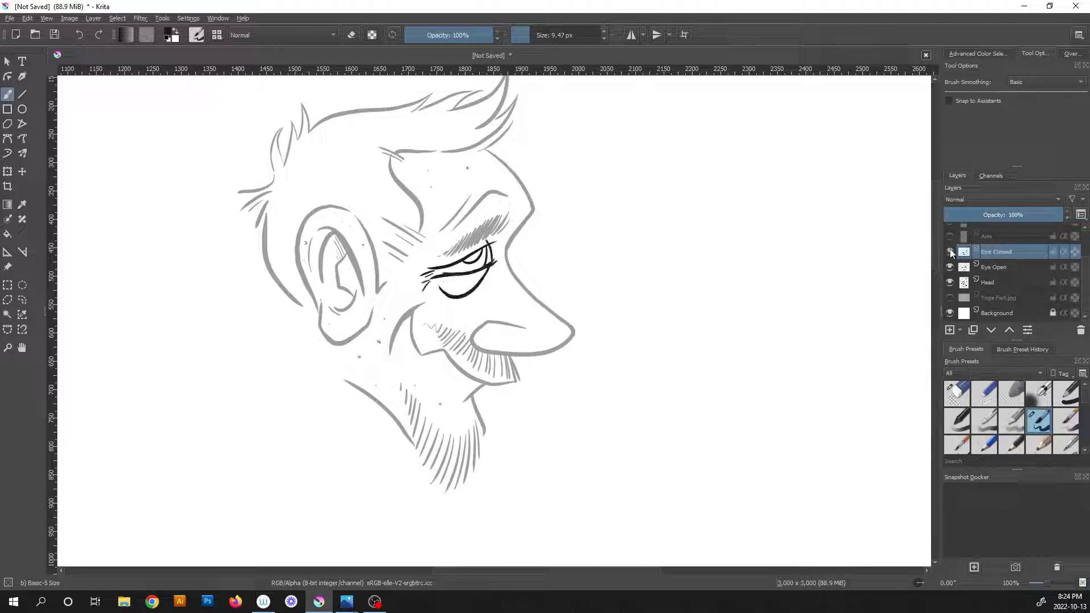
pyautogui.click(950, 251)
pyautogui.click(950, 266)
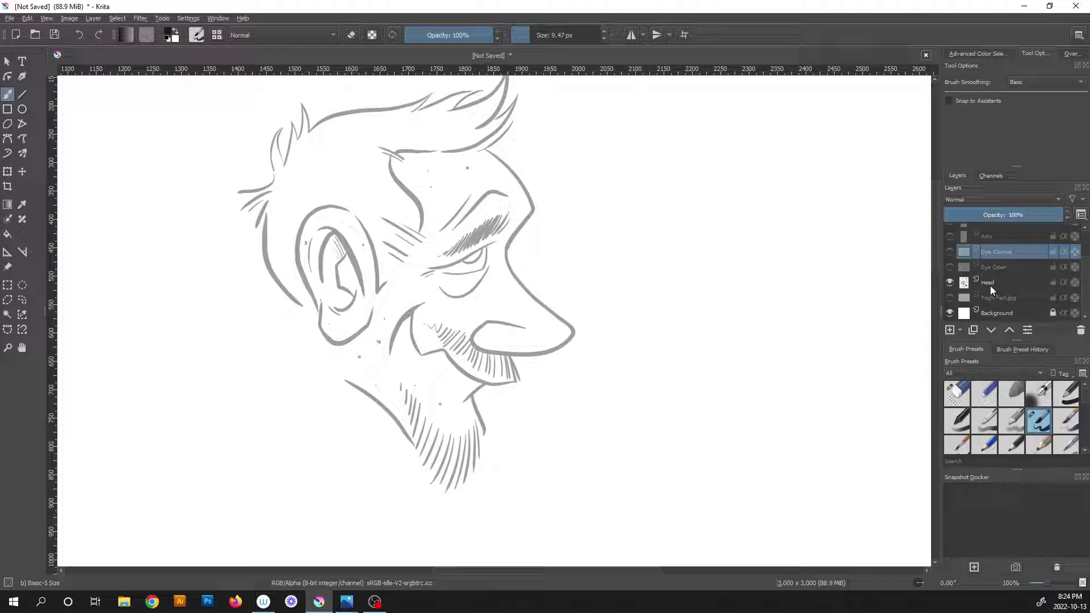
pyautogui.click(991, 284)
pyautogui.moveTo(977, 214); pyautogui.dragTo(1085, 215)
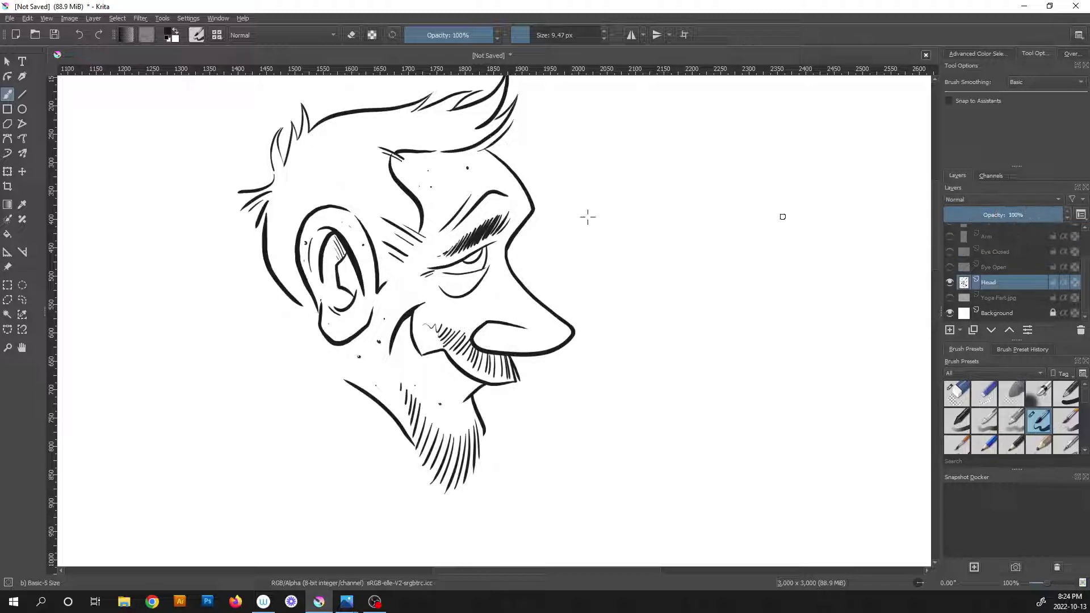
# Outline the eye and its bag on the Head layer with a freehand selection, delete them, and deselect.
pyautogui.scroll(4, 478, 272)
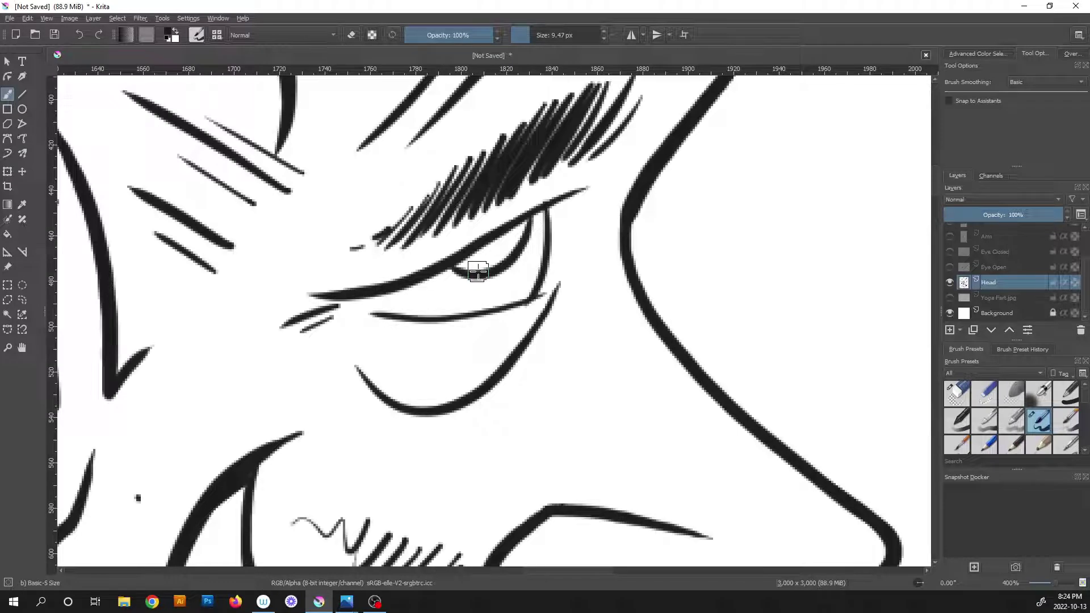
pyautogui.click(22, 300)
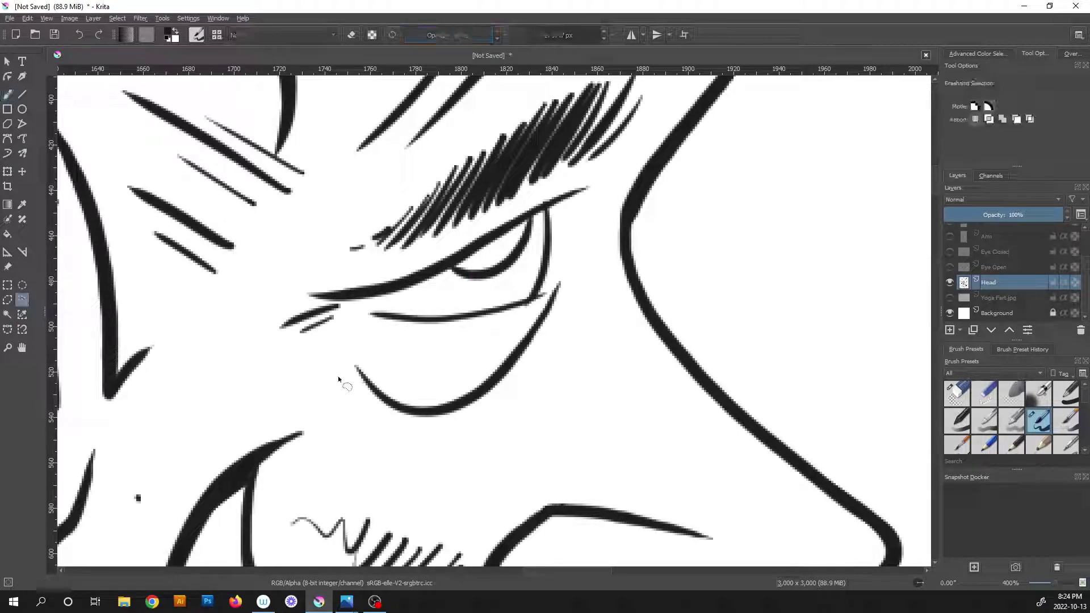
pyautogui.moveTo(344, 404)
pyautogui.mouseDown()
pyautogui.moveTo(340, 373)
pyautogui.moveTo(281, 344)
pyautogui.moveTo(270, 262)
pyautogui.moveTo(415, 255)
pyautogui.moveTo(551, 187)
pyautogui.moveTo(607, 179)
pyautogui.moveTo(592, 249)
pyautogui.moveTo(351, 427)
pyautogui.mouseUp()
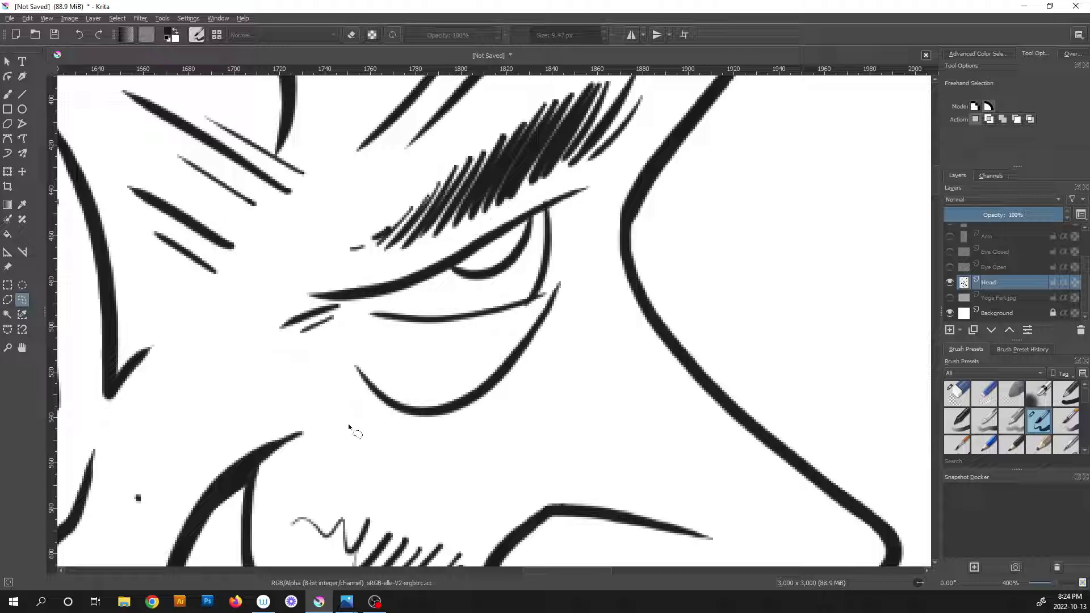
pyautogui.press('Delete')
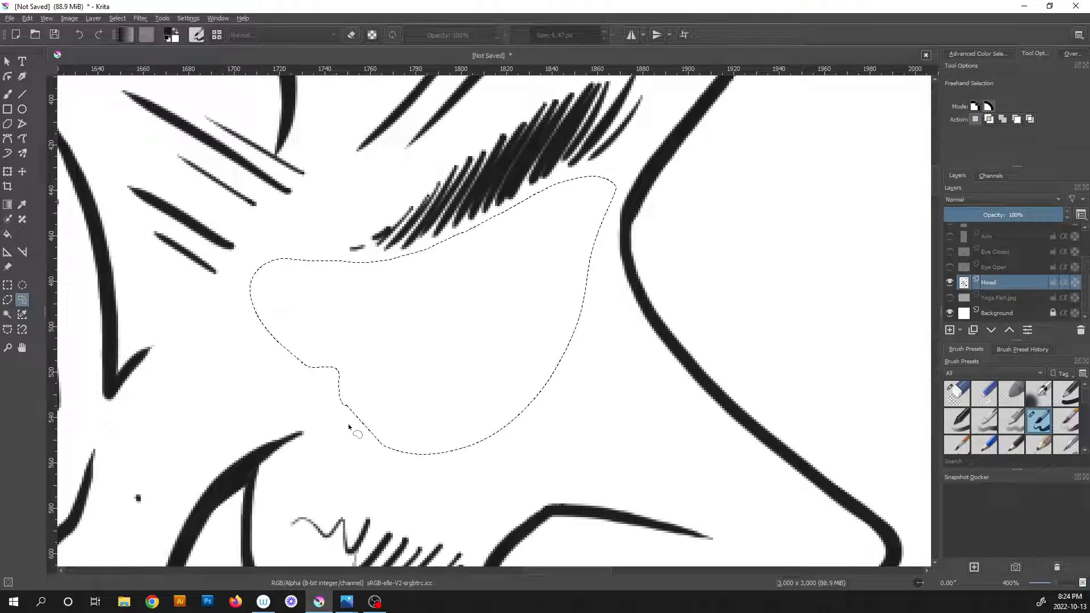
pyautogui.hotkey('ctrl', 'shift', 'a')
pyautogui.scroll(-5, 460, 311)
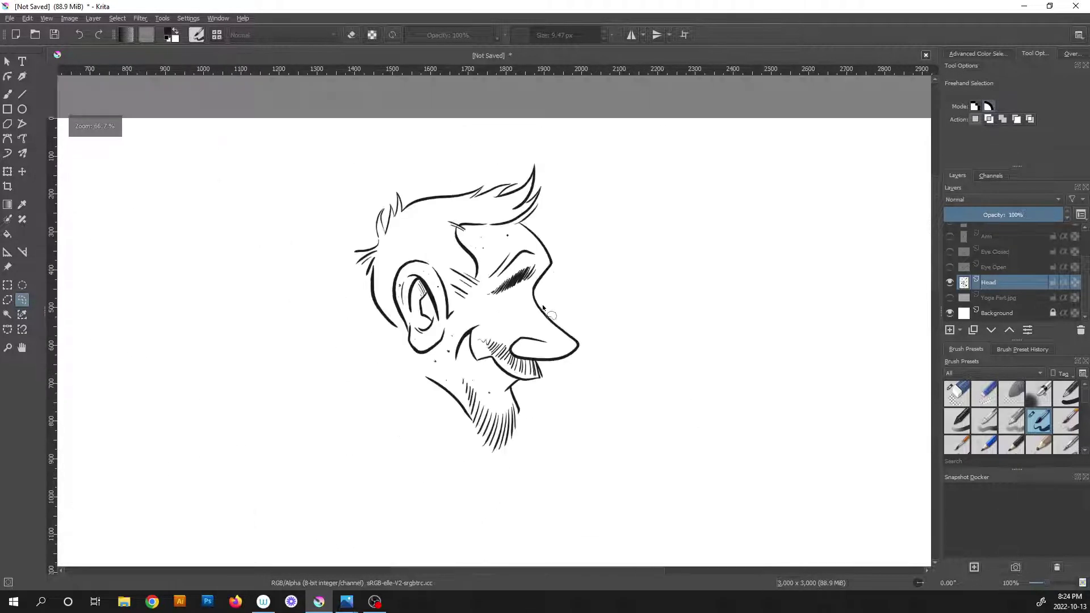
# Show both eye layers and toggle Eye Open repeatedly to preview the blink, leaving only Eye Closed visible.
pyautogui.click(951, 265)
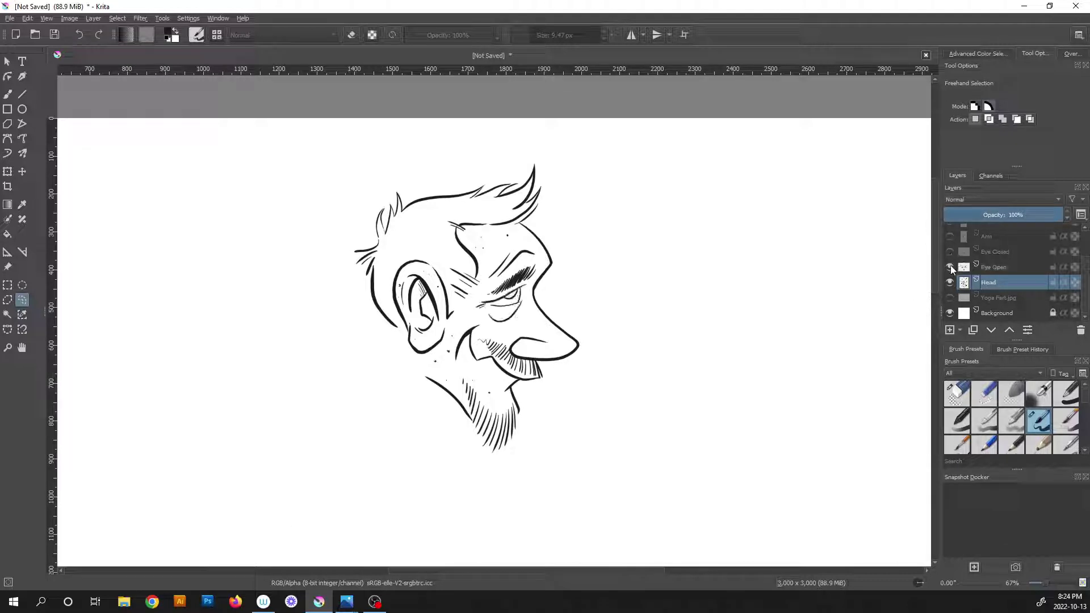
pyautogui.click(950, 250)
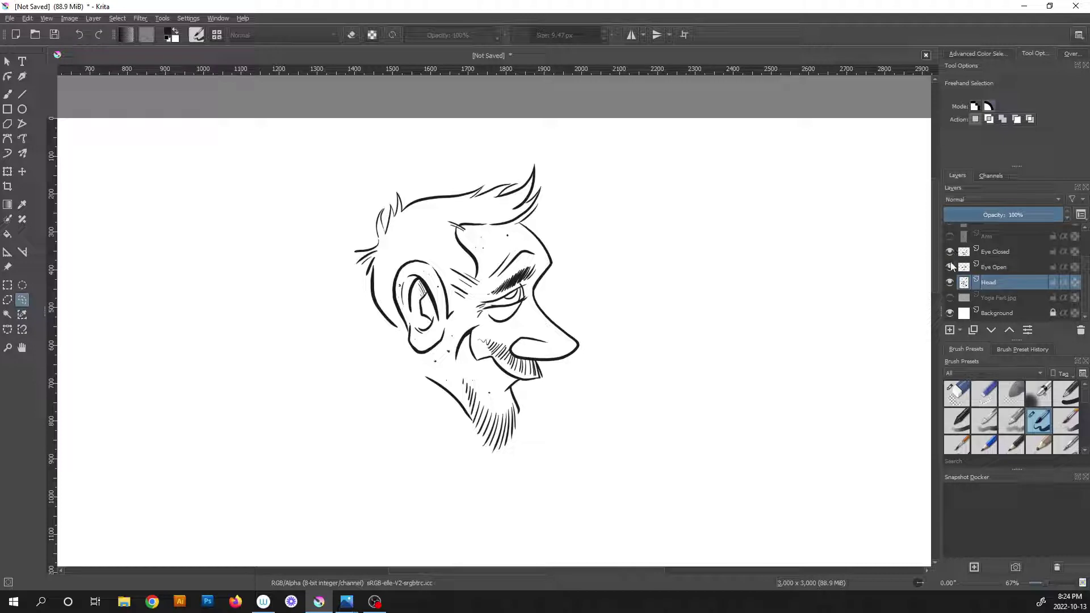
pyautogui.click(951, 265)
pyautogui.click(950, 265)
pyautogui.click(951, 266)
pyautogui.click(950, 265)
pyautogui.click(950, 266)
pyautogui.click(950, 265)
pyautogui.click(950, 266)
pyautogui.click(951, 266)
pyautogui.click(951, 266)
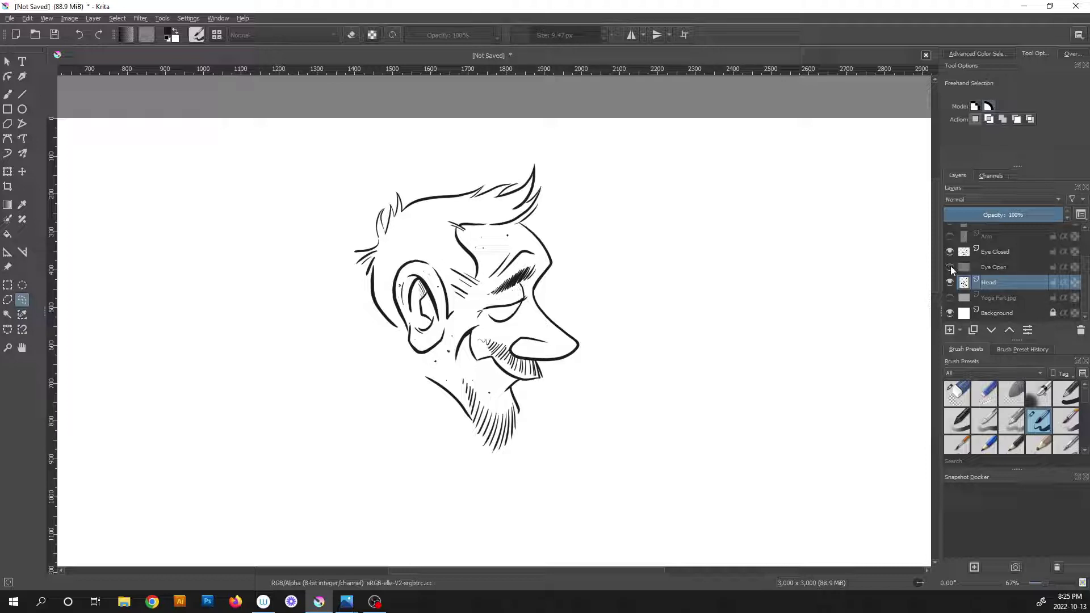
pyautogui.click(950, 266)
pyautogui.click(951, 265)
# Ink thin hair strands behind the ear and a slanted line for the back of the neck on the Head layer.
pyautogui.scroll(5, 413, 345)
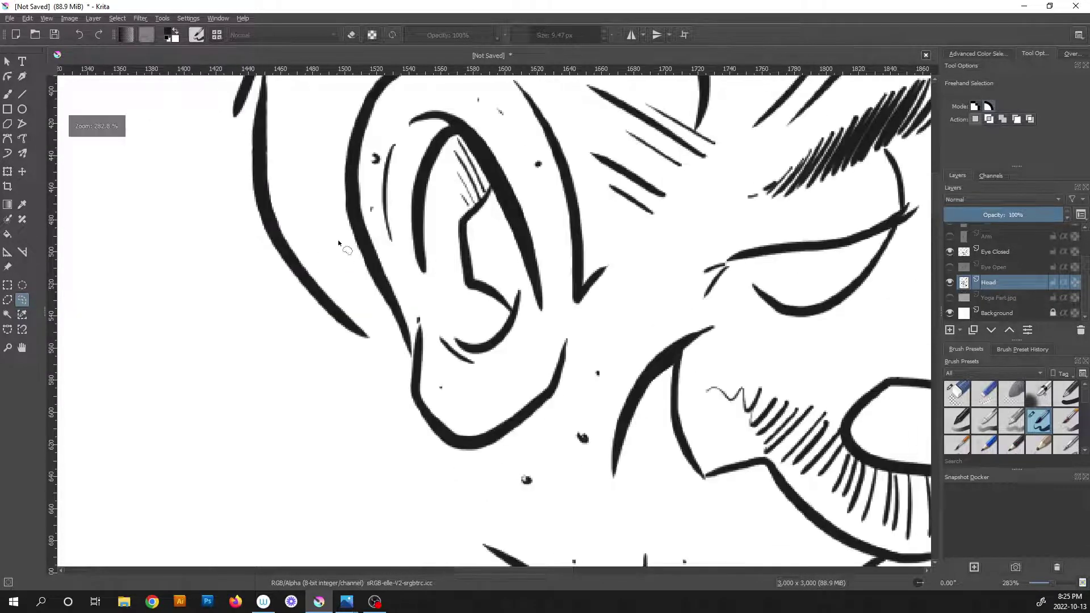
pyautogui.press('b')
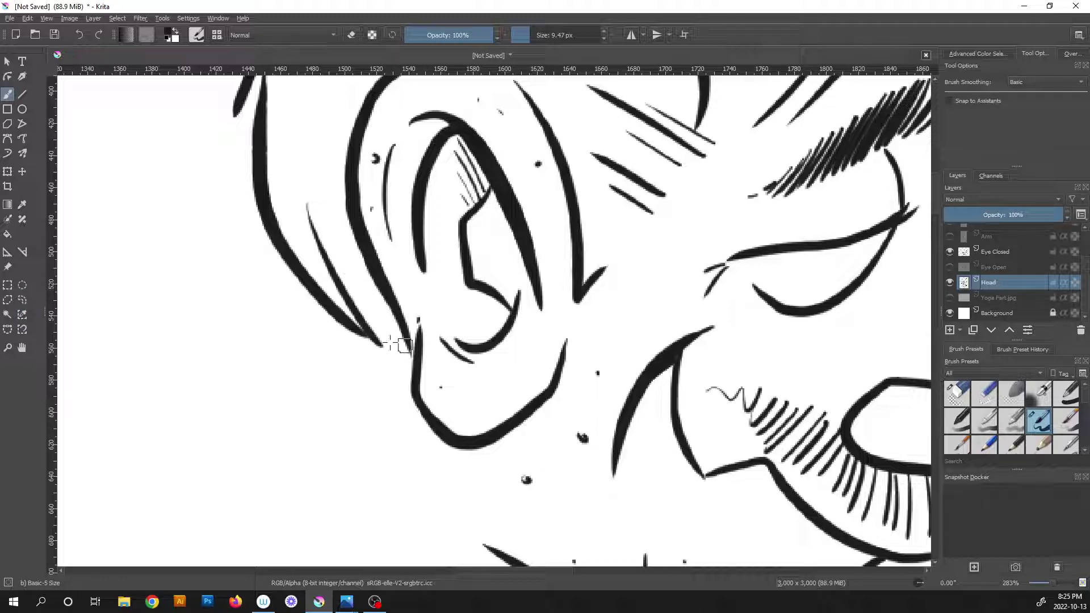
pyautogui.moveTo(432, 358); pyautogui.dragTo(494, 219)
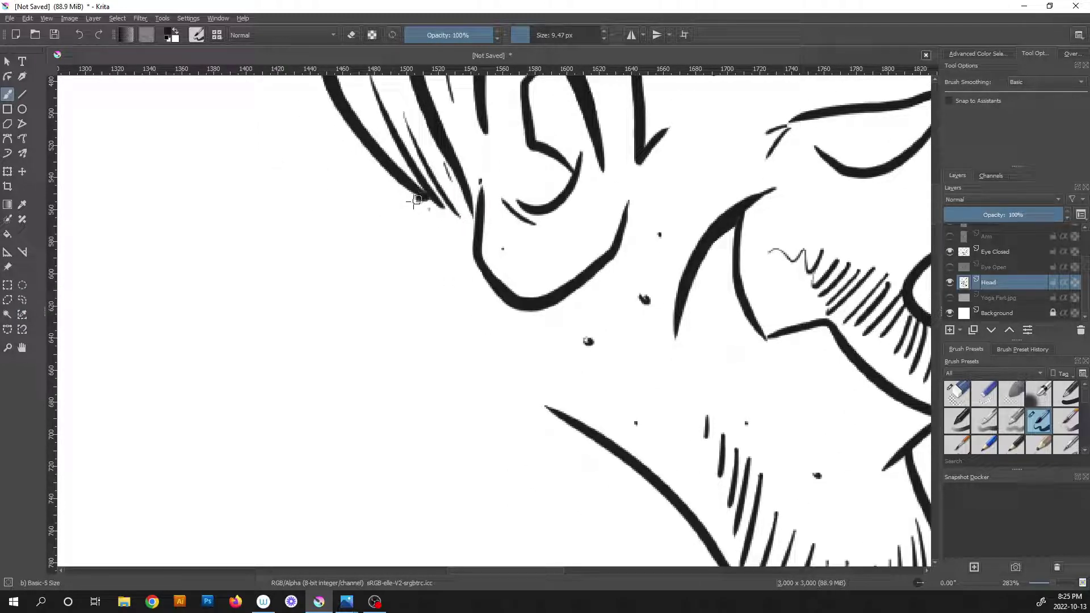
pyautogui.moveTo(420, 208); pyautogui.dragTo(353, 297)
pyautogui.scroll(-2, 562, 365)
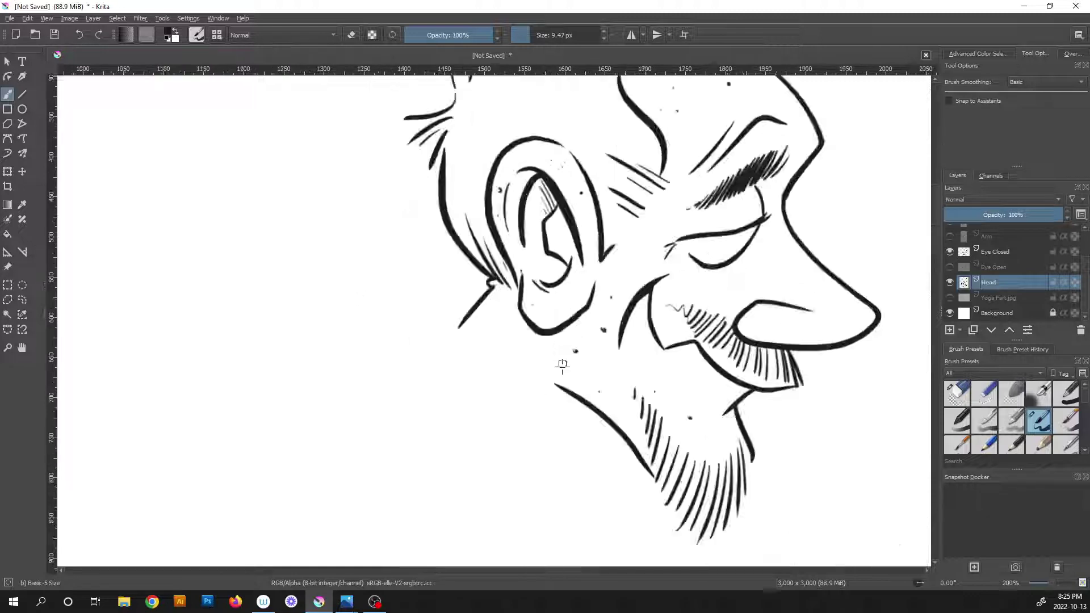
# Try a curved stroke branching backward from the upper end of the jaw line, and undo it.
pyautogui.scroll(-1, 567, 391)
pyautogui.moveTo(609, 367)
pyautogui.mouseDown()
pyautogui.moveTo(360, 426)
pyautogui.moveTo(496, 348)
pyautogui.moveTo(385, 352)
pyautogui.mouseUp()
pyautogui.scroll(1, 488, 381)
pyautogui.scroll(2, 488, 381)
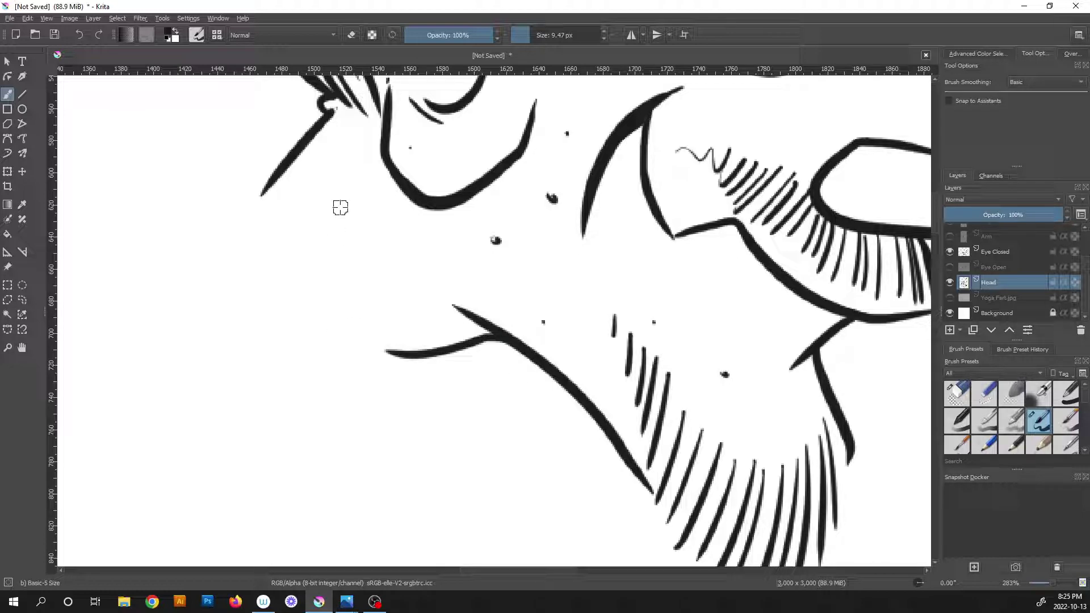
pyautogui.hotkey('ctrl', 'z')
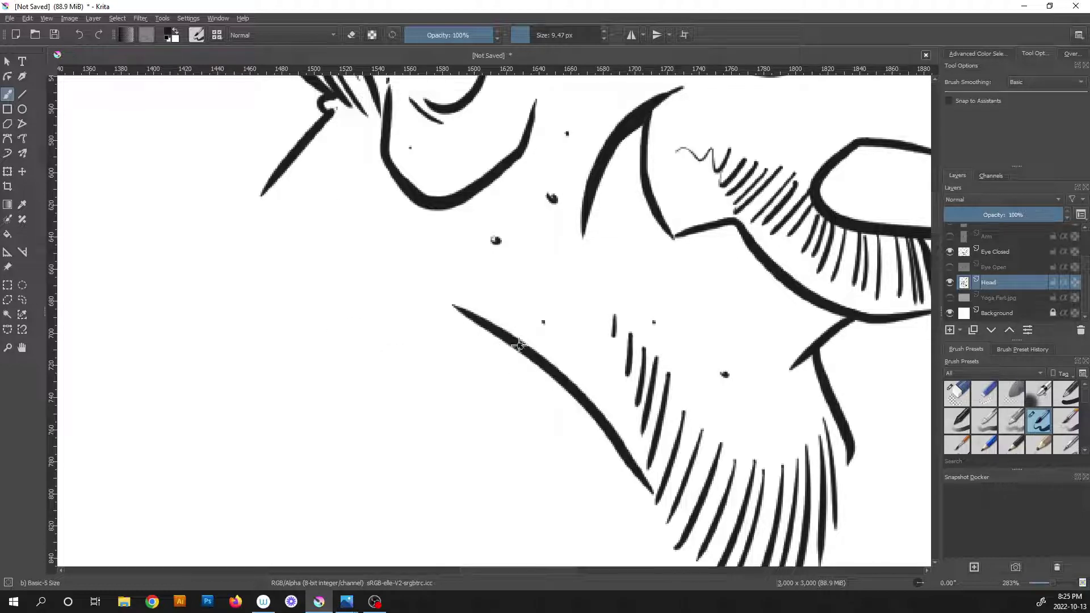
# Ink a wavy throat line backward from the jaw and a rounded neck base joining the back of the neck on the Head layer.
pyautogui.moveTo(503, 337)
pyautogui.mouseDown()
pyautogui.moveTo(443, 363)
pyautogui.moveTo(370, 360)
pyautogui.moveTo(321, 395)
pyautogui.mouseUp()
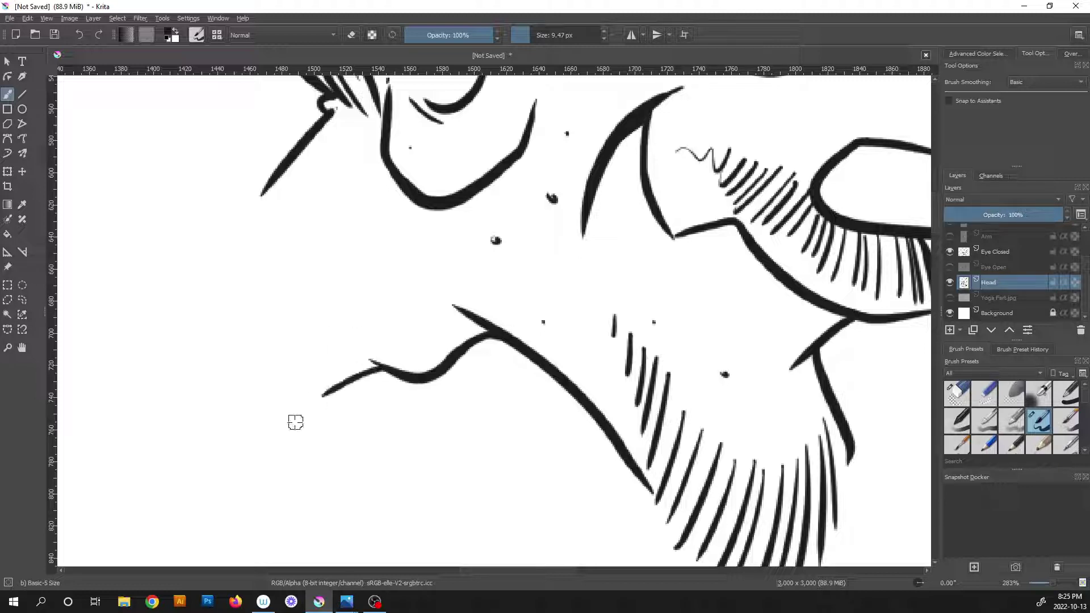
pyautogui.moveTo(290, 158)
pyautogui.mouseDown()
pyautogui.moveTo(215, 289)
pyautogui.moveTo(224, 367)
pyautogui.moveTo(277, 400)
pyautogui.moveTo(347, 373)
pyautogui.mouseUp()
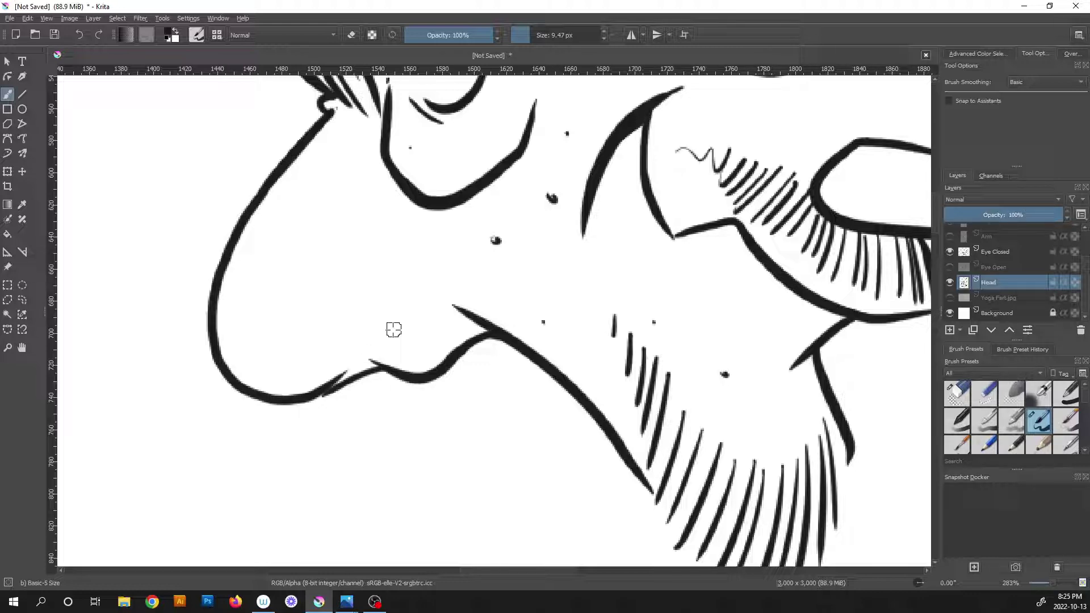
# Erase the stray stroke end where the throat line overlaps the rounded neck base, using the circular eraser at 12.29 px.
pyautogui.hotkey('ctrl', '[')
pyautogui.hotkey('ctrl', '[')
pyautogui.hotkey('ctrl', '[')
pyautogui.hotkey('ctrl', '[')
pyautogui.hotkey('ctrl', '[')
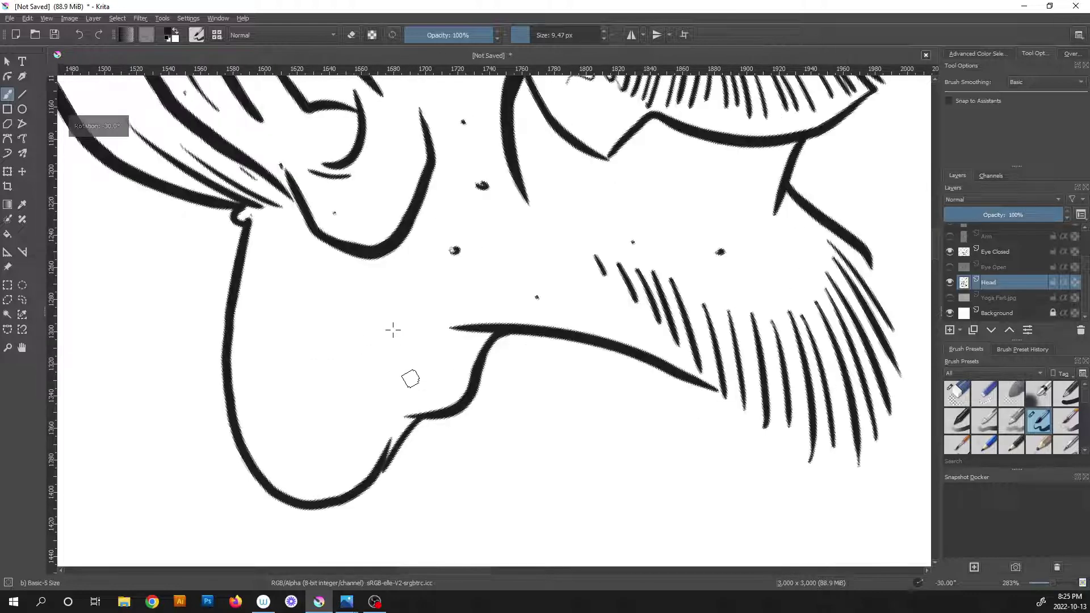
pyautogui.scroll(3, 498, 475)
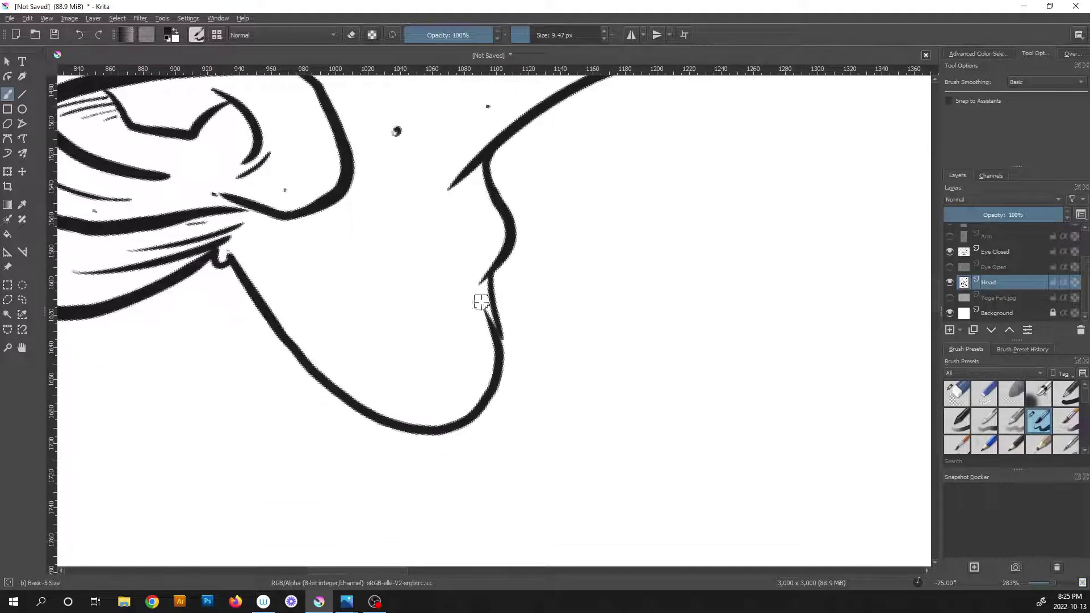
pyautogui.moveTo(466, 161)
pyautogui.mouseDown()
pyautogui.moveTo(459, 194)
pyautogui.moveTo(490, 403)
pyautogui.moveTo(452, 513)
pyautogui.mouseUp()
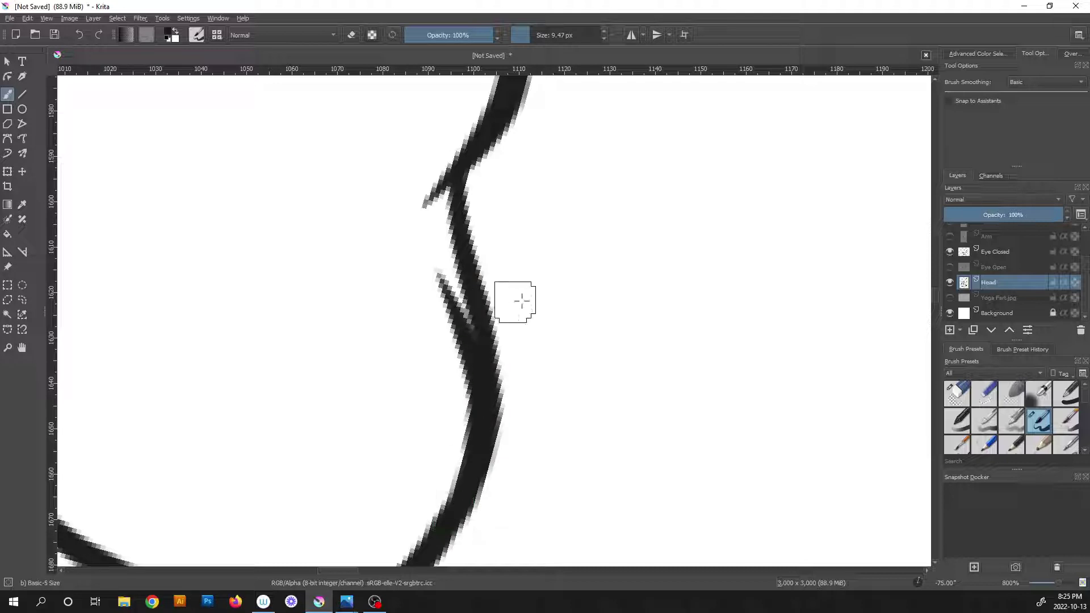
pyautogui.moveTo(433, 252); pyautogui.dragTo(448, 318)
pyautogui.click(8, 95)
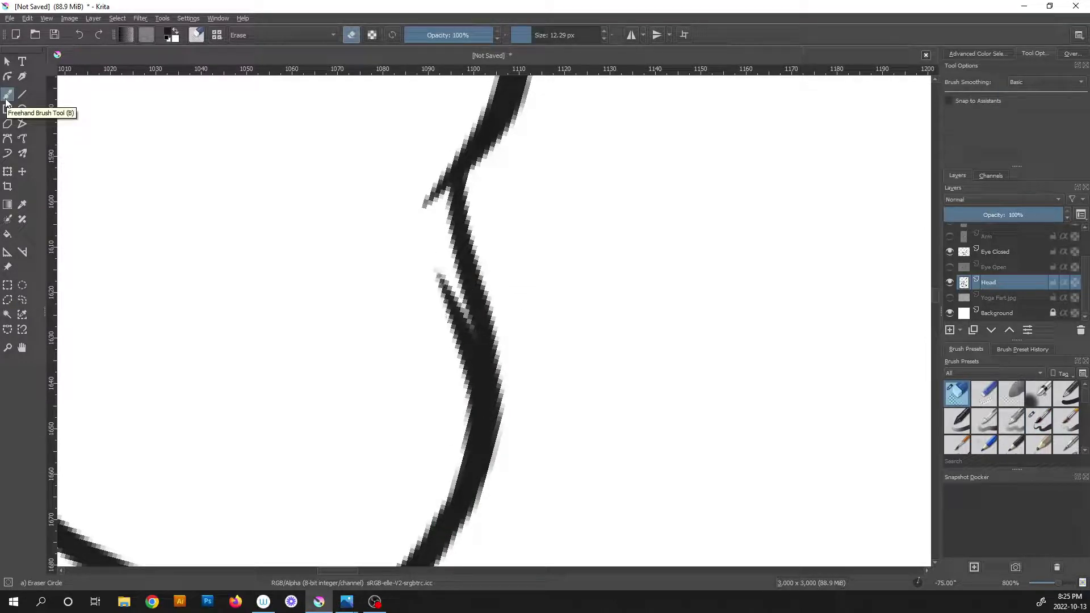
pyautogui.moveTo(426, 255)
pyautogui.mouseDown()
pyautogui.moveTo(447, 395)
pyautogui.moveTo(428, 262)
pyautogui.moveTo(456, 338)
pyautogui.moveTo(451, 454)
pyautogui.mouseUp()
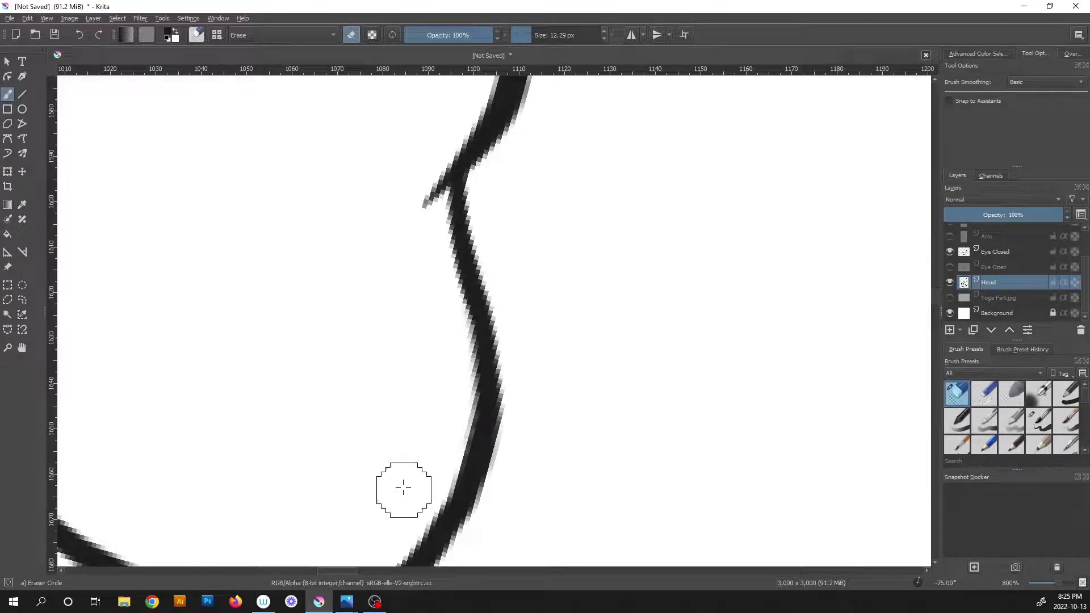
# Ink two slanted crease lines on the neck below the earlobe with the Basic-5 Size brush at 9.47 px.
pyautogui.scroll(-5, 453, 310)
pyautogui.press('5')
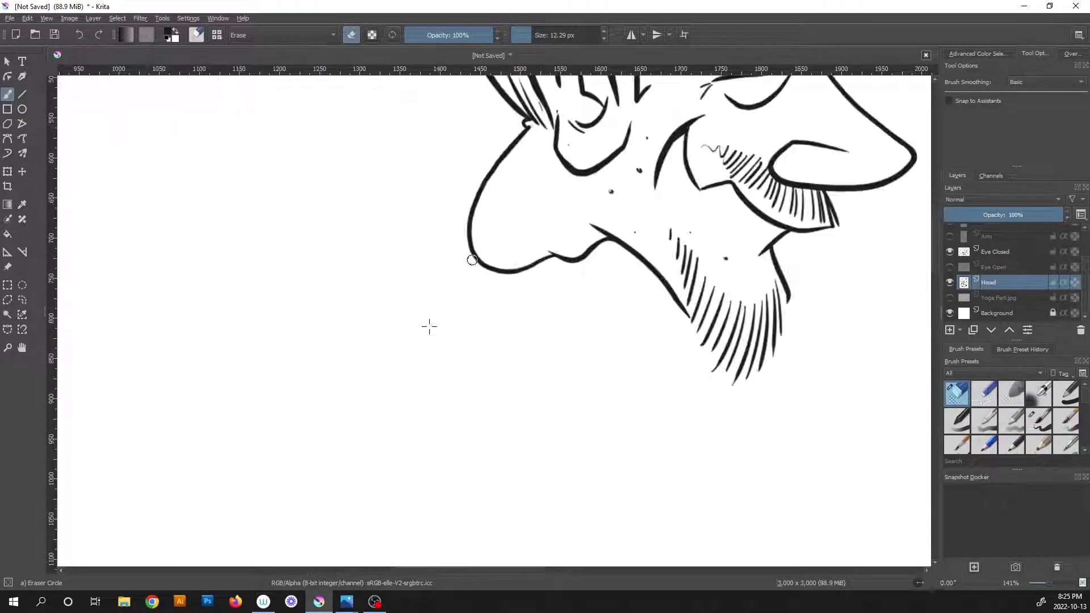
pyautogui.scroll(-5, 533, 325)
pyautogui.scroll(6, 534, 325)
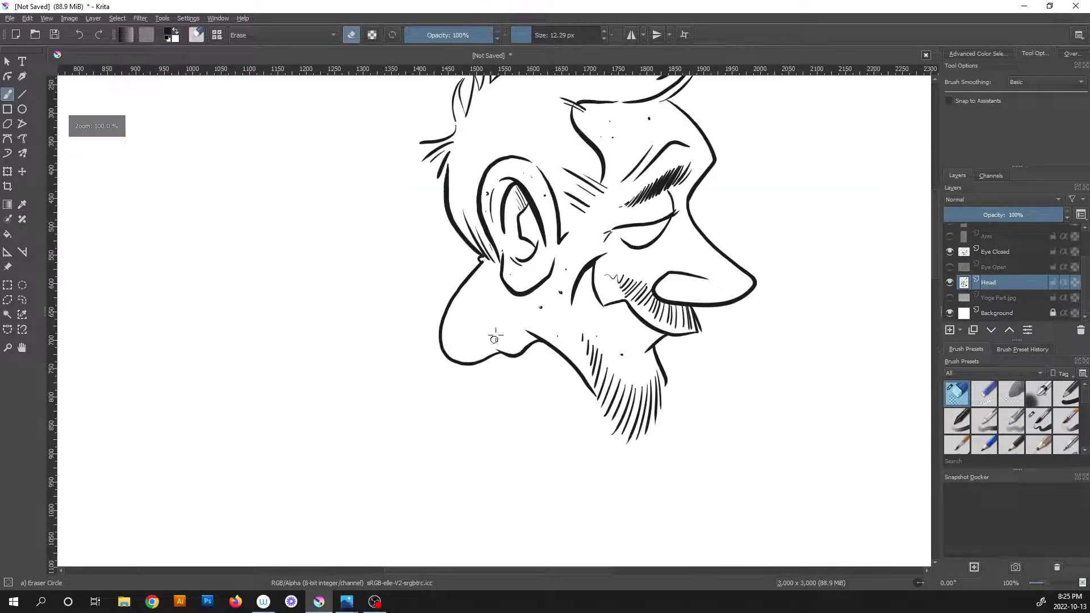
pyautogui.press('/')
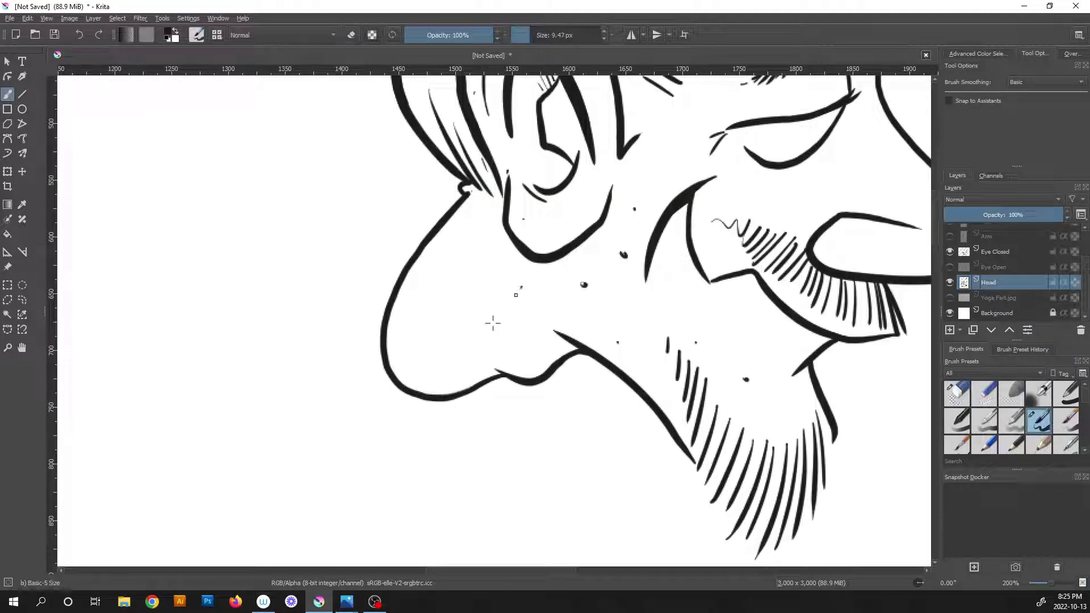
pyautogui.moveTo(520, 289)
pyautogui.mouseDown()
pyautogui.moveTo(445, 375)
pyautogui.moveTo(492, 301)
pyautogui.moveTo(364, 332)
pyautogui.mouseUp()
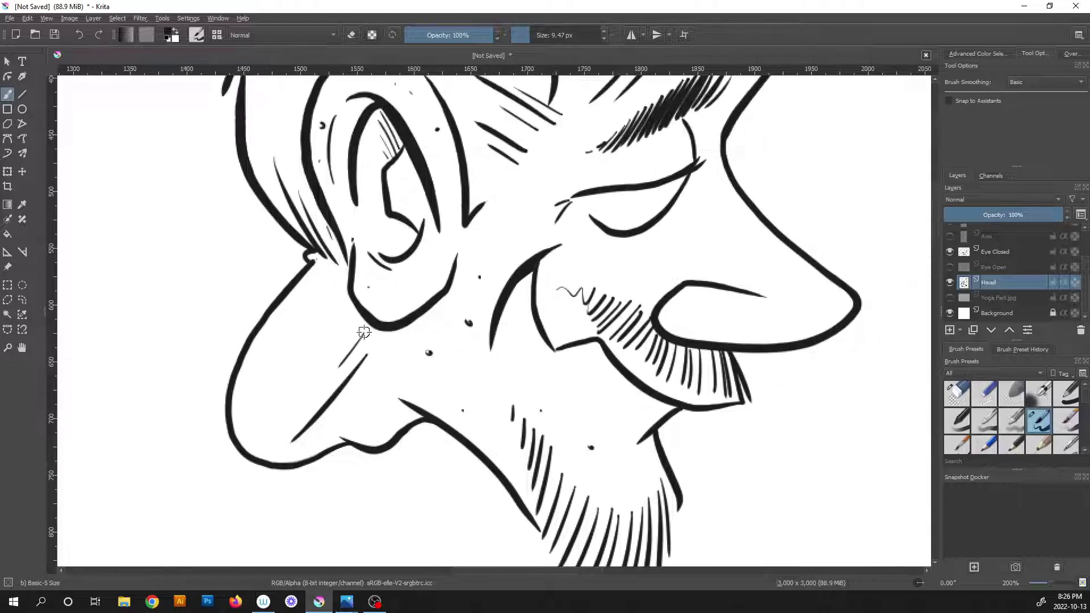
# Add fine hatching inside the lower ear fold and short shading strokes beneath the earlobe.
pyautogui.scroll(2, 379, 284)
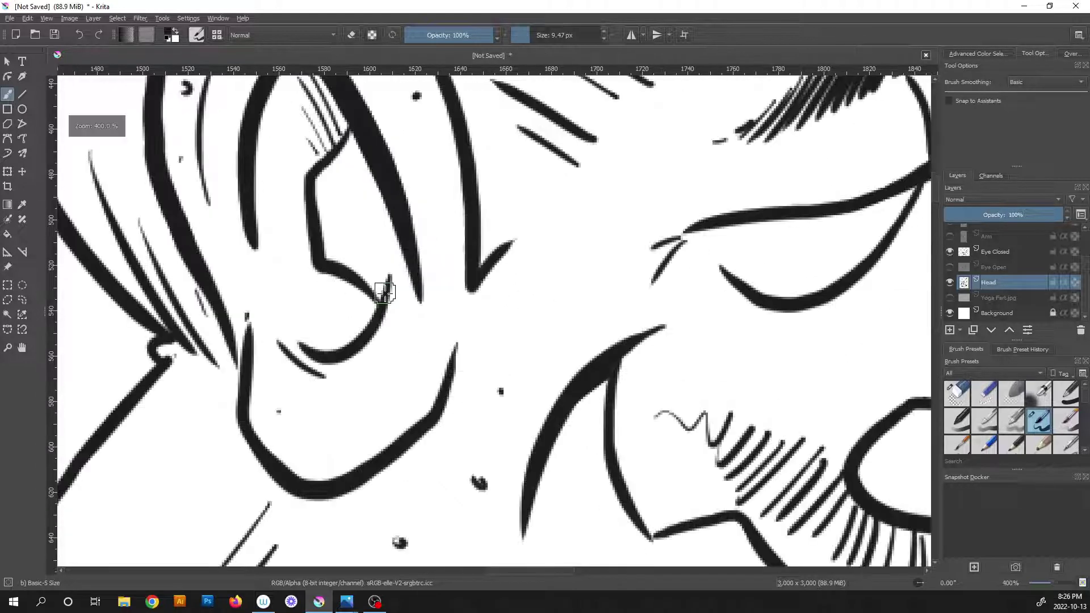
pyautogui.moveTo(351, 280); pyautogui.dragTo(372, 320)
pyautogui.moveTo(338, 290)
pyautogui.mouseDown()
pyautogui.moveTo(367, 326)
pyautogui.moveTo(358, 331)
pyautogui.mouseUp()
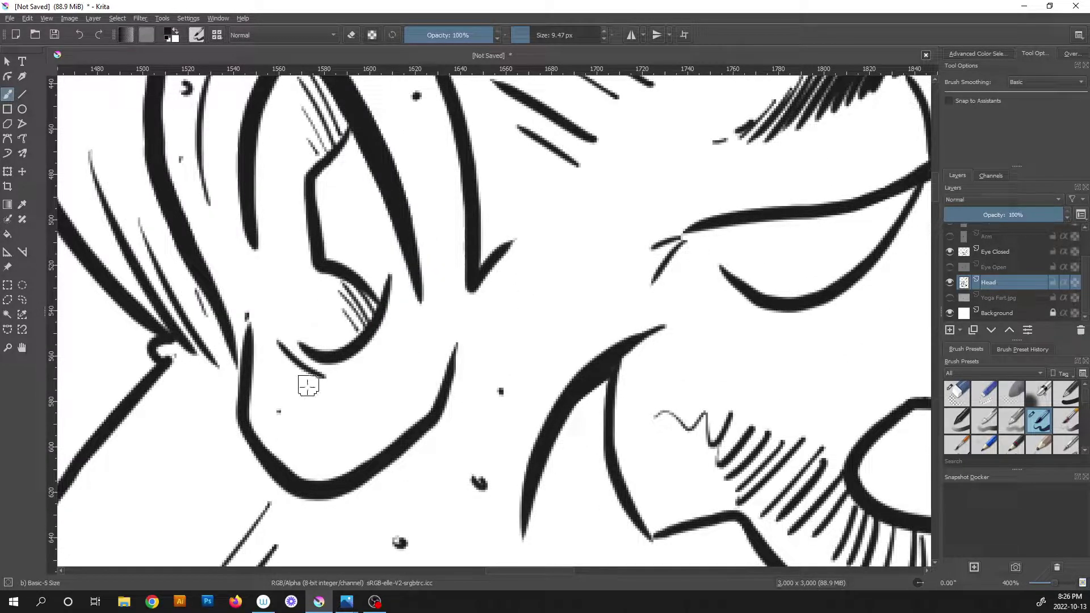
pyautogui.moveTo(326, 373)
pyautogui.mouseDown()
pyautogui.moveTo(315, 335)
pyautogui.moveTo(341, 308)
pyautogui.mouseUp()
pyautogui.moveTo(281, 410)
pyautogui.mouseDown()
pyautogui.moveTo(334, 445)
pyautogui.moveTo(326, 450)
pyautogui.mouseUp()
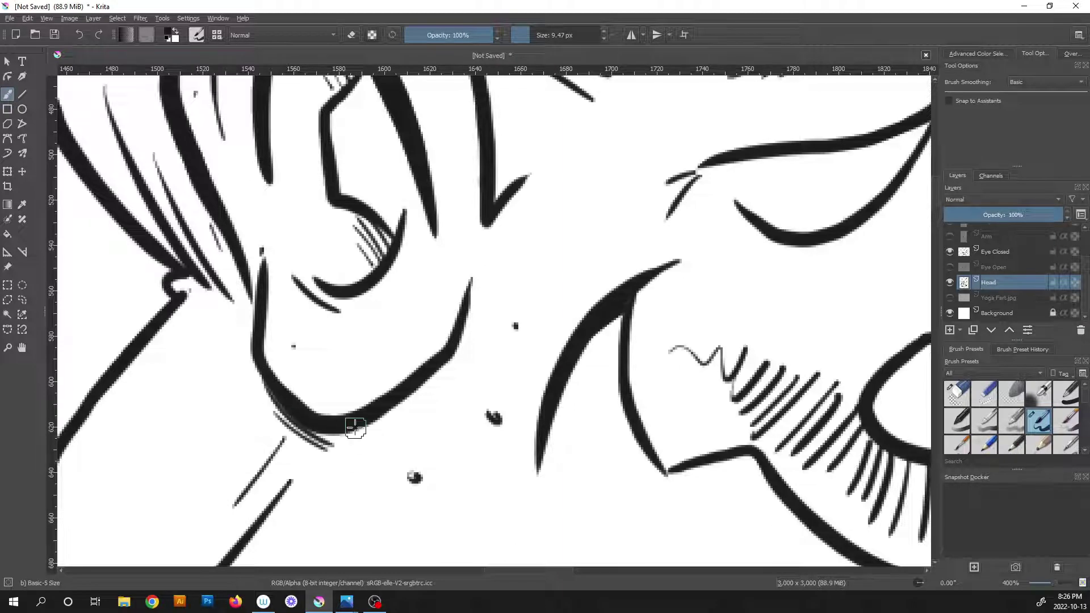
# Hide the Eye Closed layer and show the Eye Open layer.
pyautogui.scroll(-3, 402, 430)
pyautogui.scroll(-3, 402, 431)
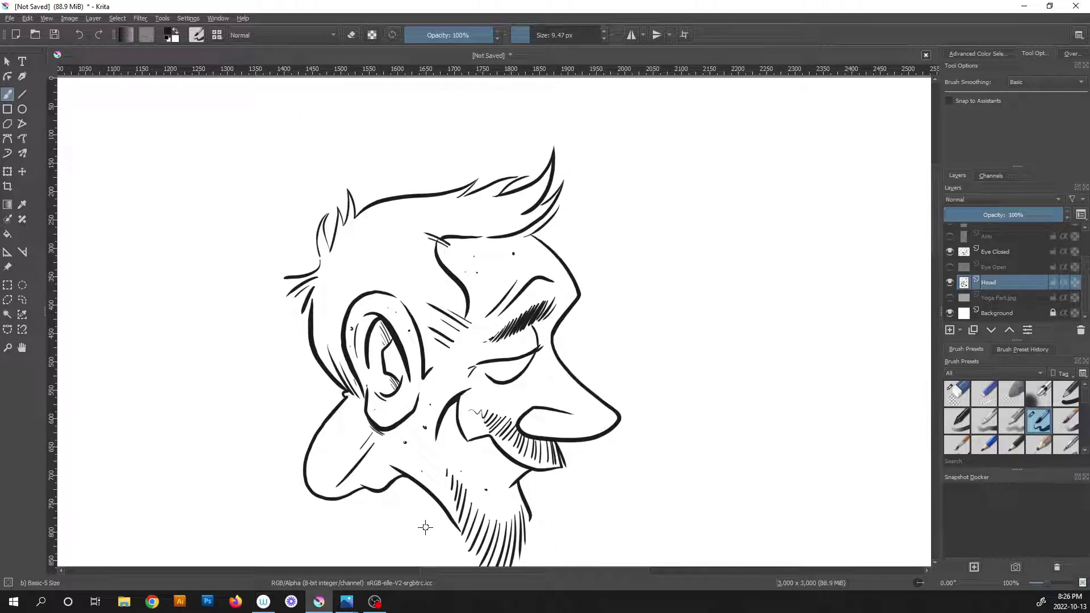
pyautogui.scroll(-2, 587, 218)
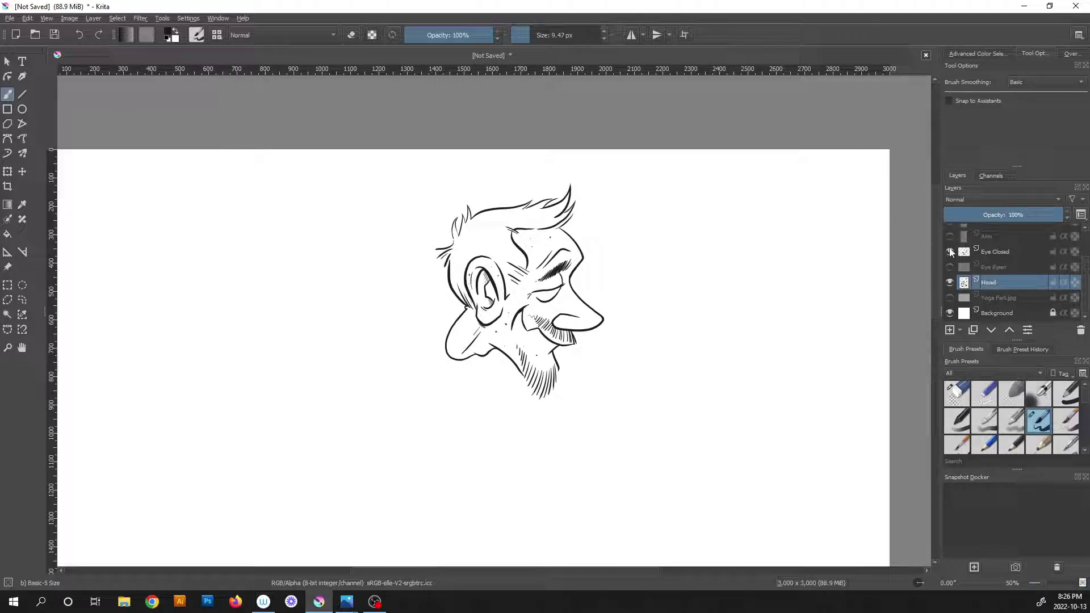
pyautogui.click(950, 252)
pyautogui.click(949, 267)
# Show the Arm, Upper Body, Upper Legs and Lower Leg layers and compare the head's linework with the assembled figure.
pyautogui.scroll(1, 1000, 255)
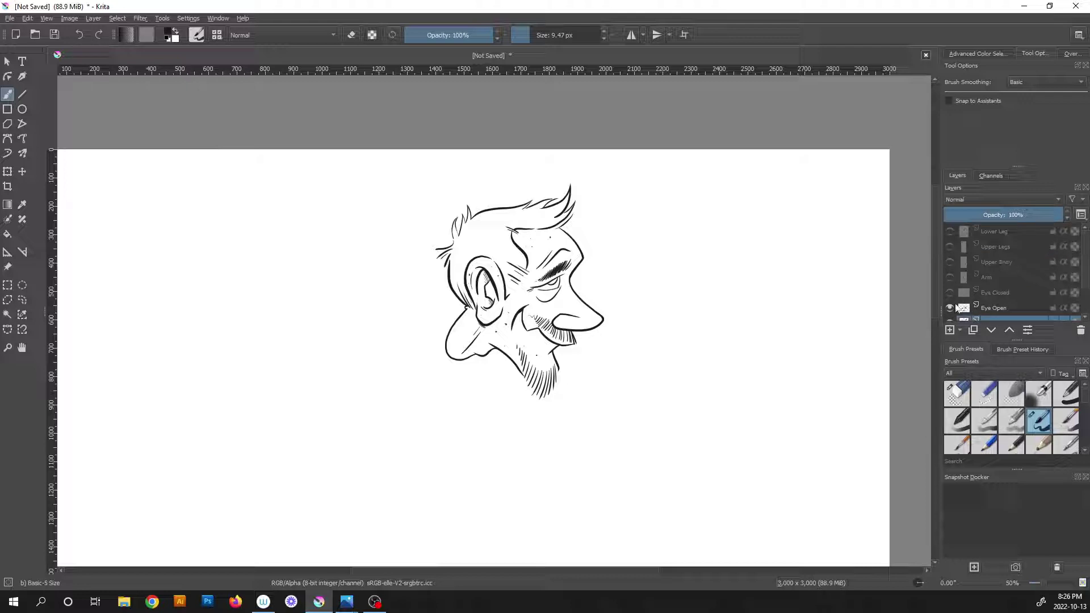
pyautogui.click(950, 277)
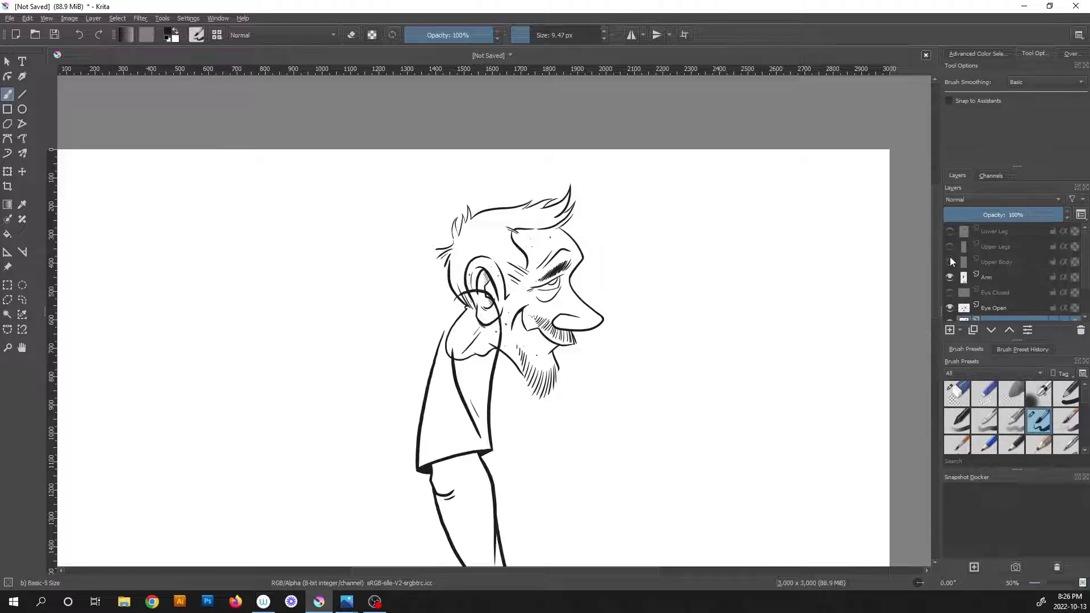
pyautogui.click(950, 262)
pyautogui.click(949, 247)
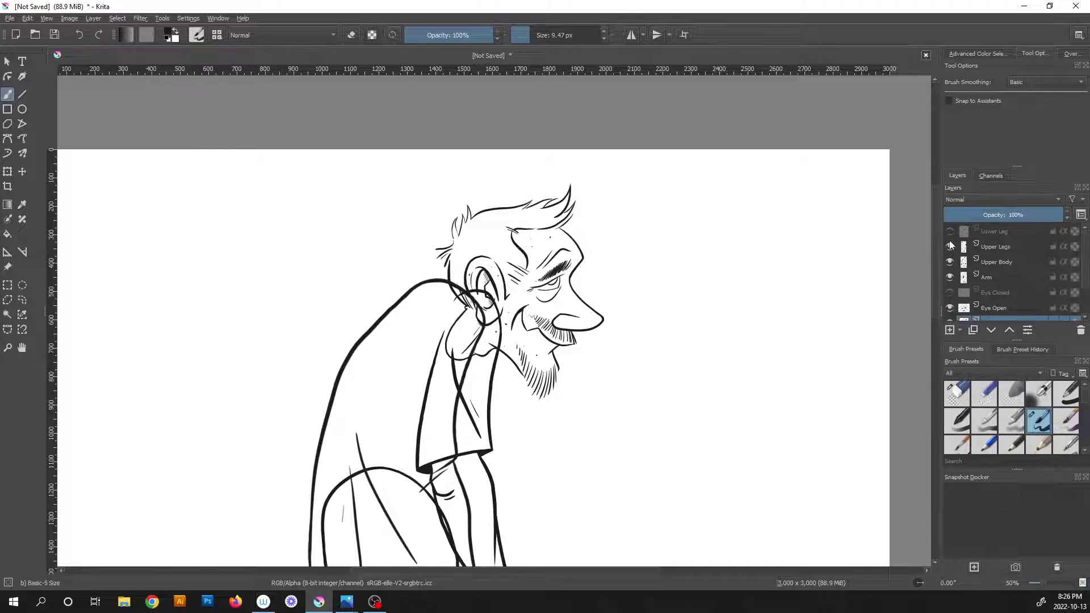
pyautogui.click(949, 232)
pyautogui.press('-')
pyautogui.press('-')
pyautogui.press('-')
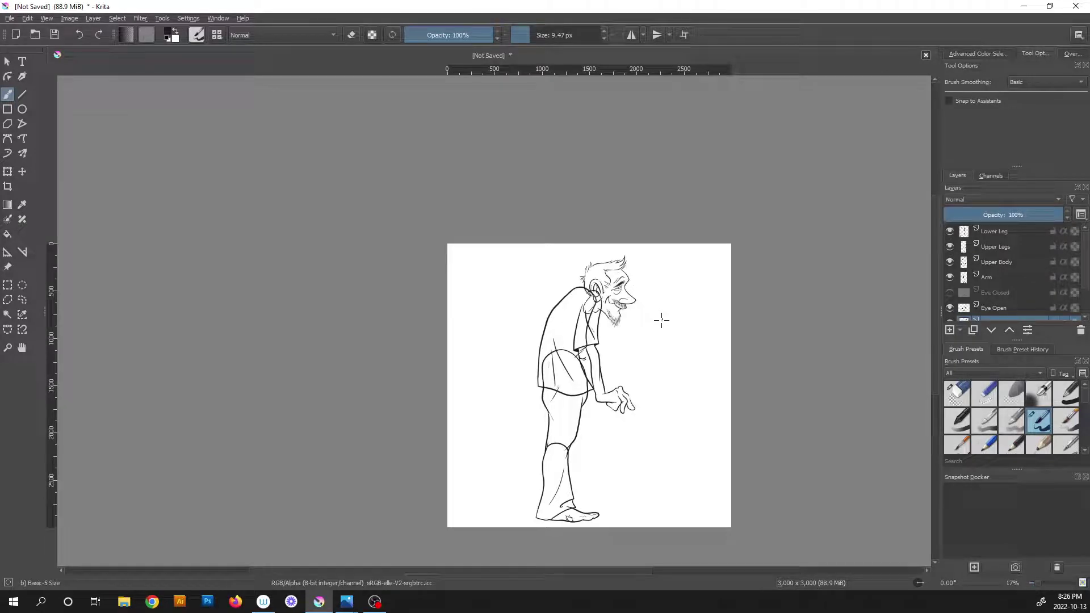
pyautogui.scroll(5, 621, 287)
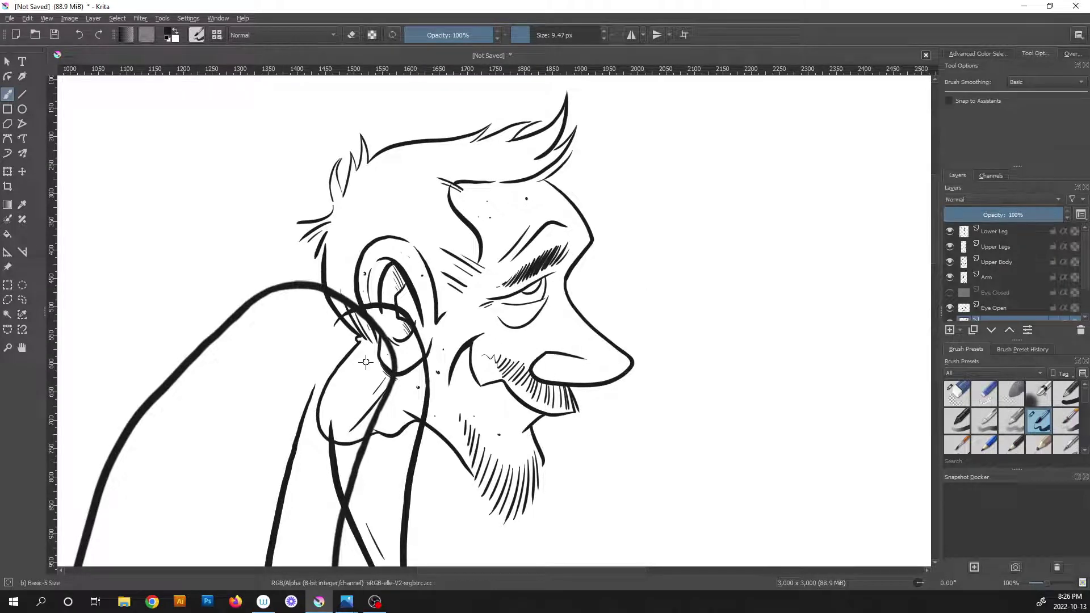
pyautogui.scroll(-2, 366, 362)
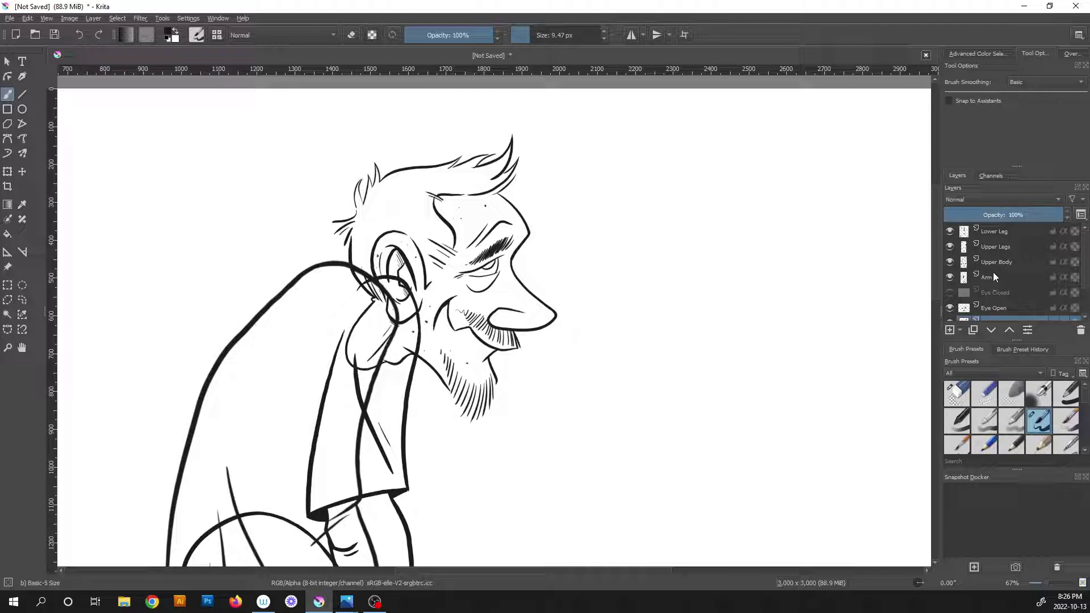
# Set the brush size to 18 px and thicken the jaw line down to the beard on the Head layer.
pyautogui.scroll(-1, 999, 295)
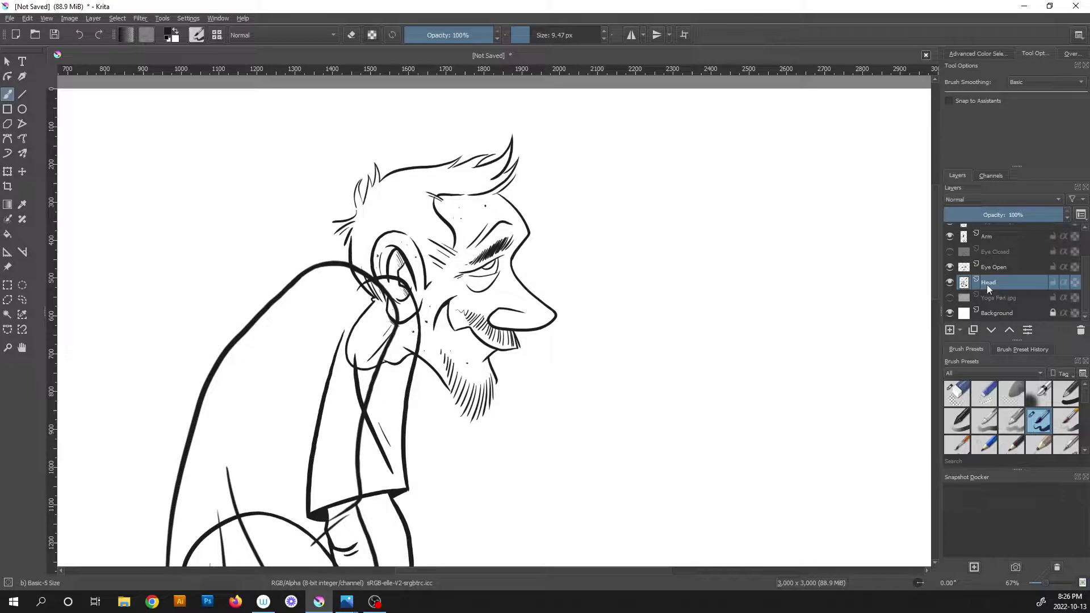
pyautogui.scroll(3, 437, 352)
pyautogui.scroll(3, 417, 378)
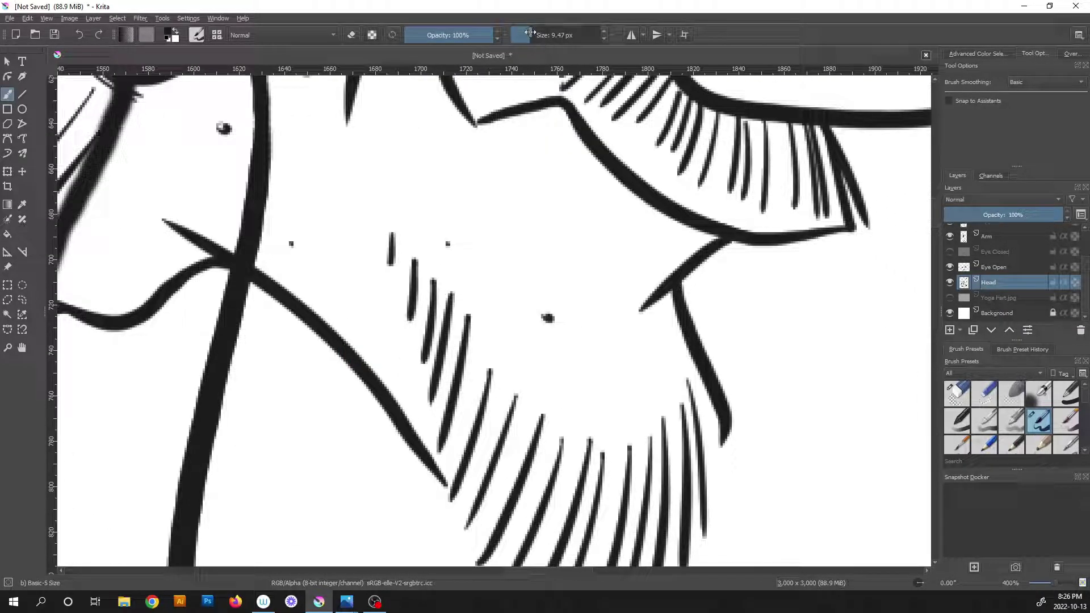
pyautogui.moveTo(530, 33); pyautogui.dragTo(532, 32)
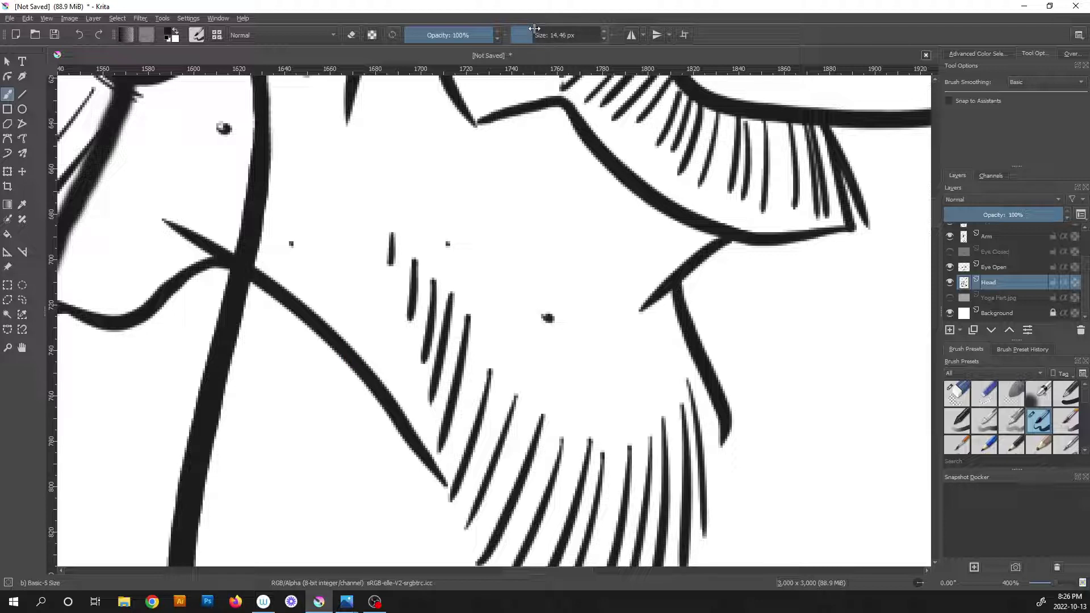
pyautogui.click(535, 29)
pyautogui.write('66')
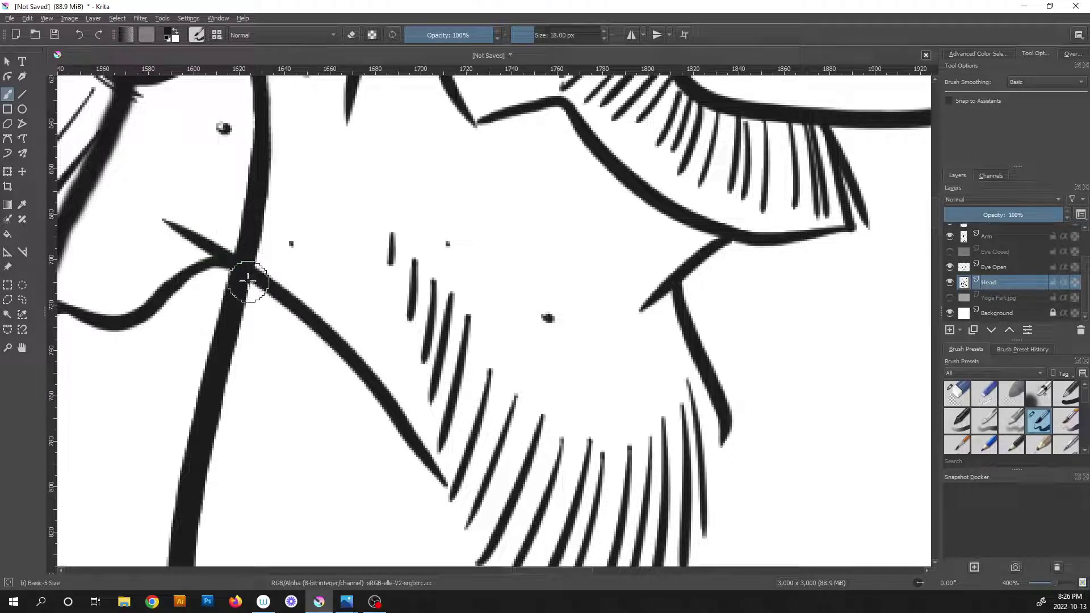
pyautogui.hotkey('ctrl', ']')
pyautogui.hotkey('ctrl', ']')
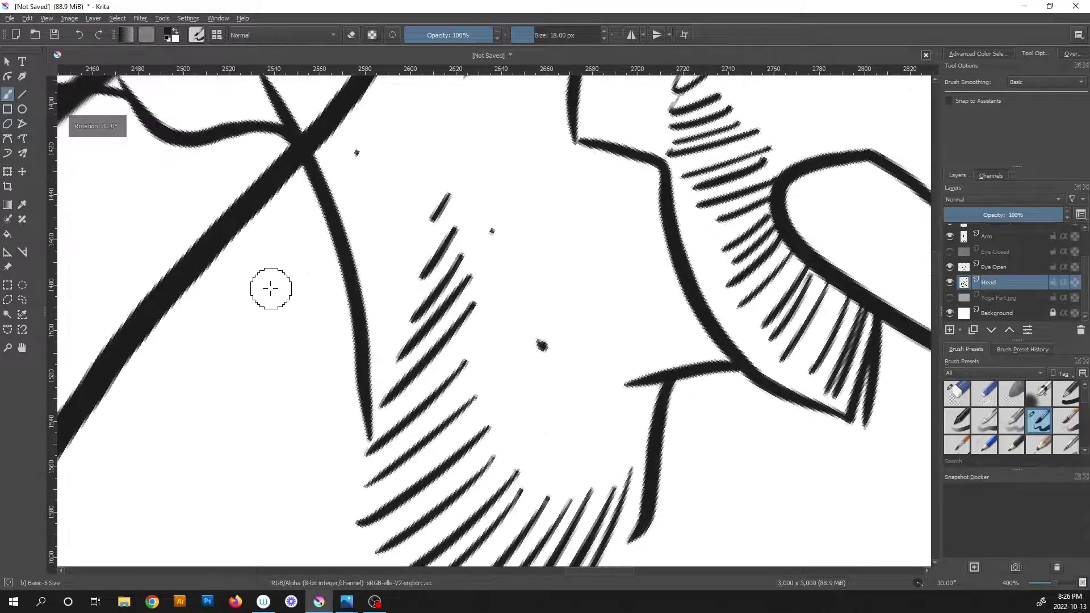
pyautogui.moveTo(315, 324); pyautogui.dragTo(358, 387)
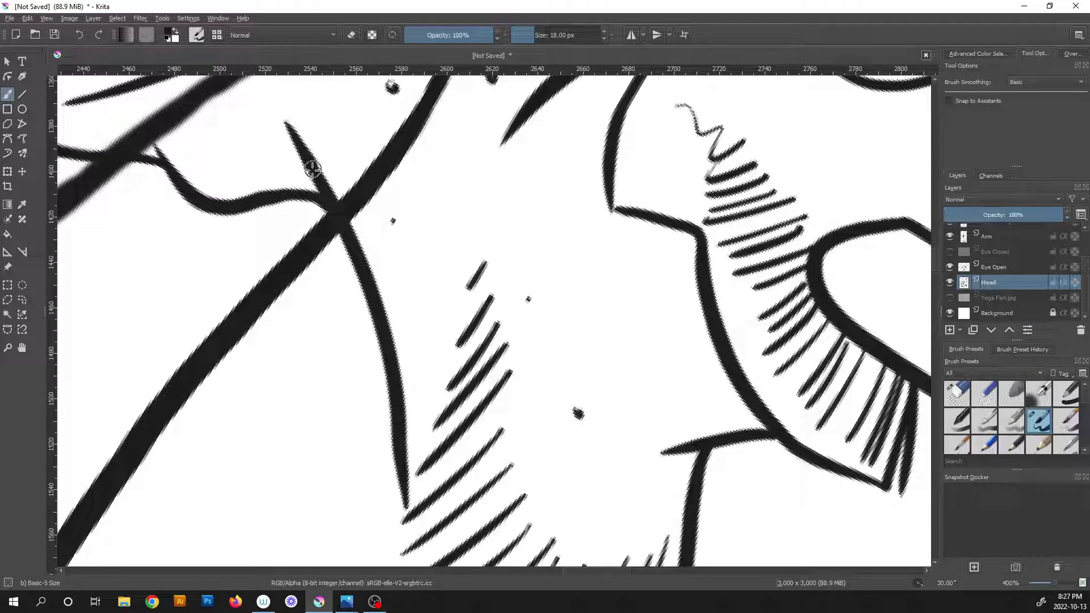
pyautogui.moveTo(312, 168)
pyautogui.mouseDown()
pyautogui.moveTo(386, 368)
pyautogui.moveTo(407, 504)
pyautogui.mouseUp()
# Try thickening the short line below the lower lip with a heavier stroke, and undo it.
pyautogui.scroll(-1, 465, 376)
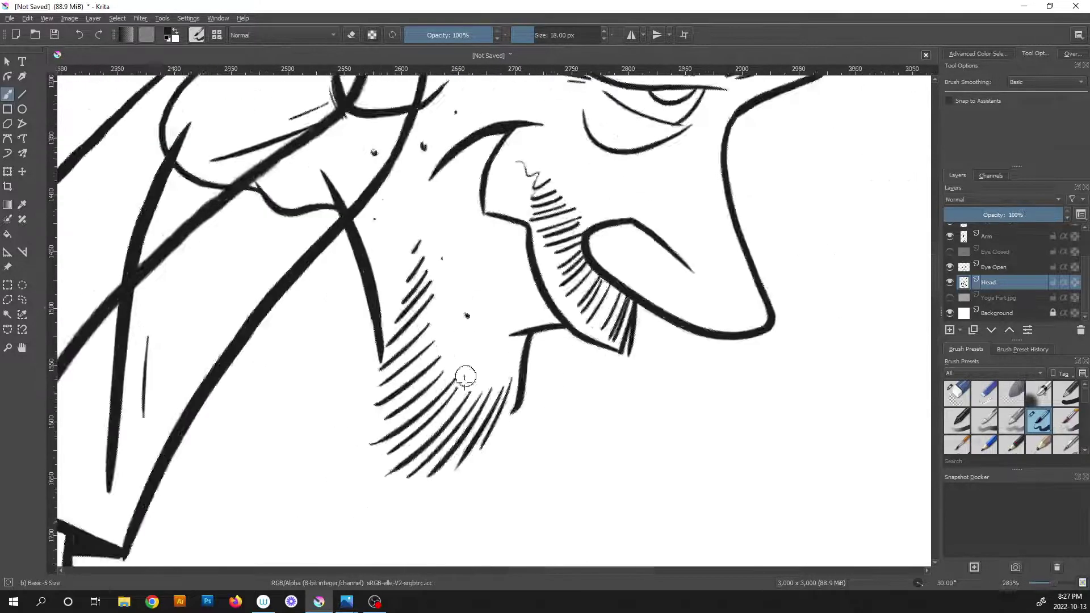
pyautogui.scroll(-1, 465, 376)
pyautogui.scroll(3, 480, 372)
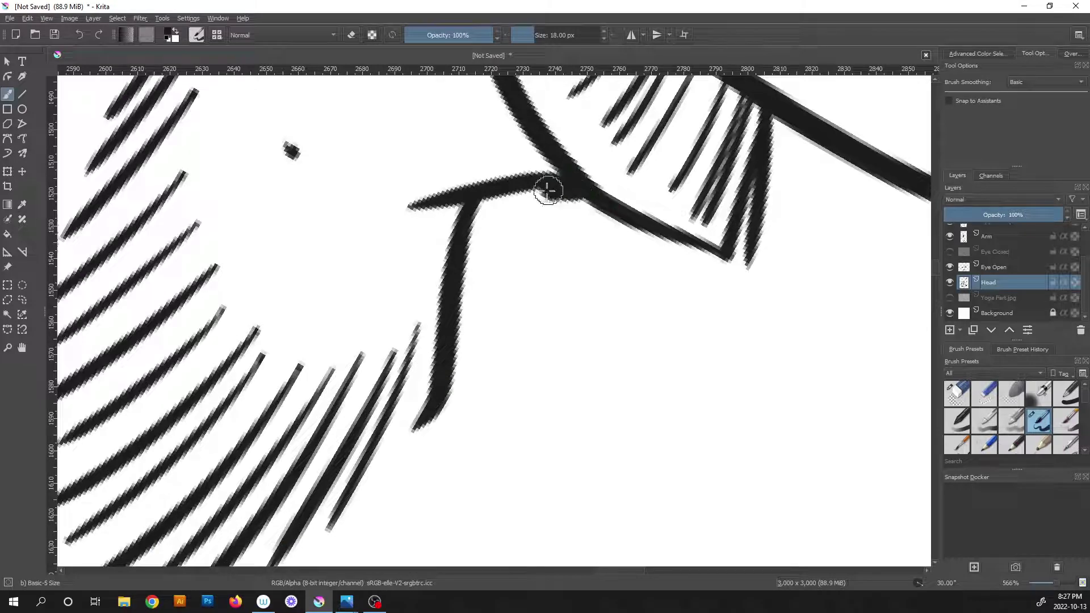
pyautogui.moveTo(548, 191); pyautogui.dragTo(479, 209)
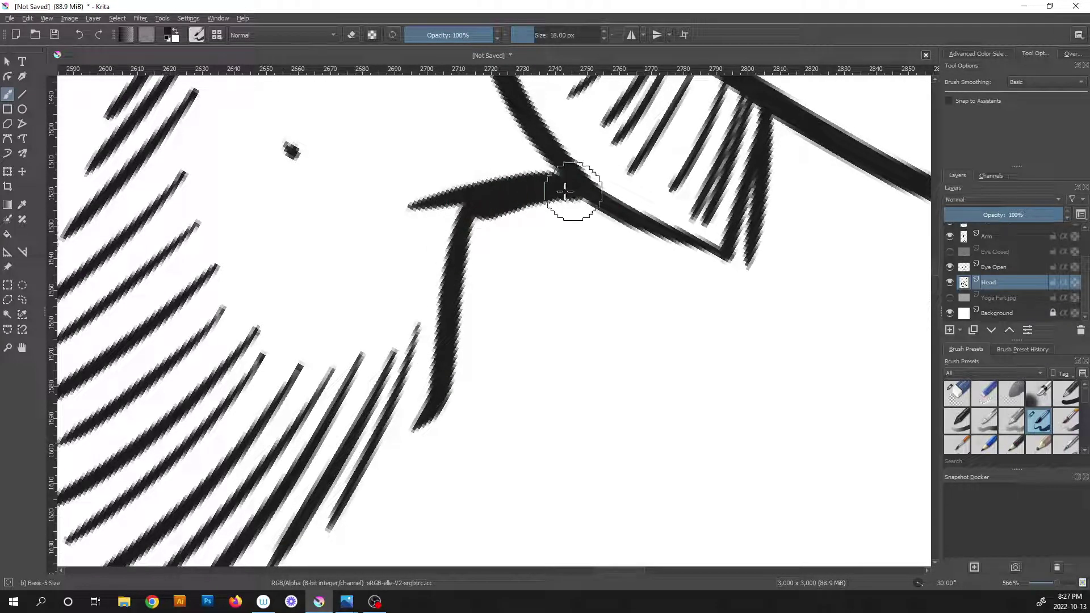
pyautogui.hotkey('ctrl', 'z')
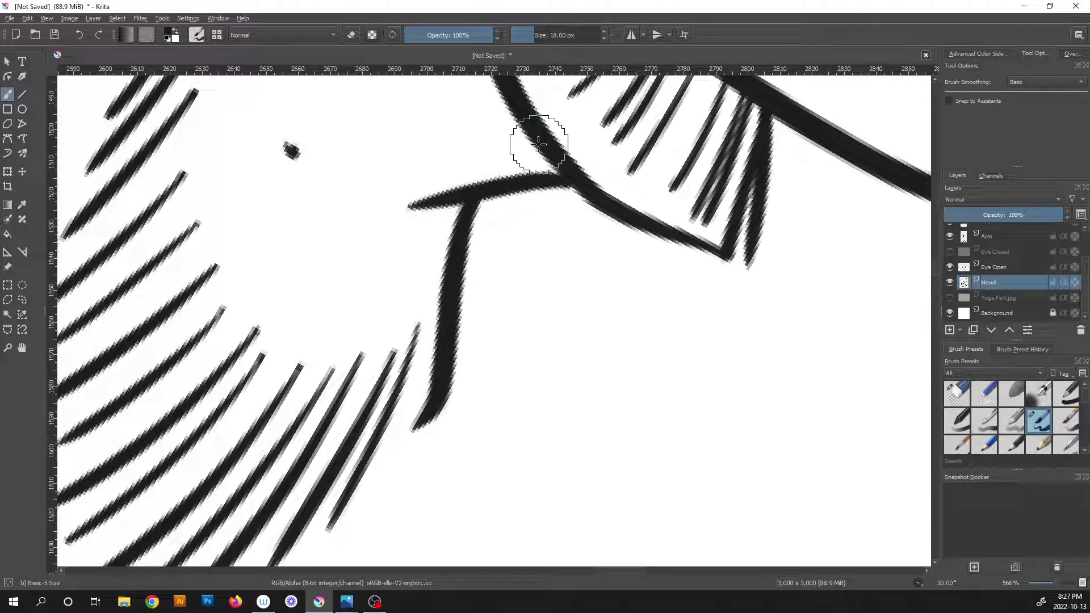
# Thicken the short line running from the lower lip past the top of the chin with one tapered stroke.
pyautogui.press('4')
pyautogui.press('4')
pyautogui.press('4')
pyautogui.press('4')
pyautogui.press('4')
pyautogui.press('4')
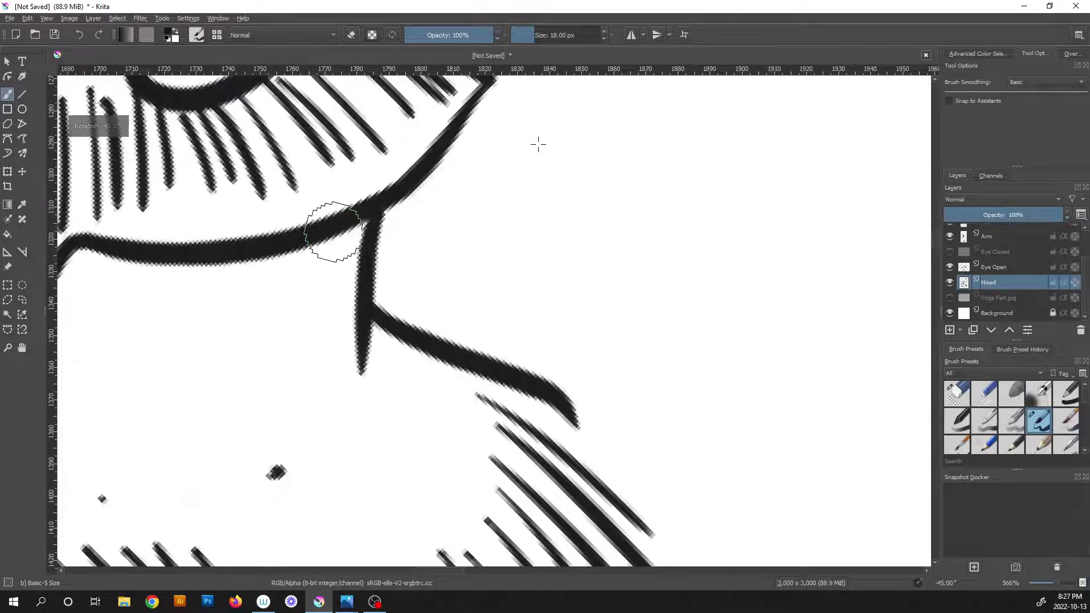
pyautogui.moveTo(369, 220)
pyautogui.mouseDown()
pyautogui.moveTo(361, 283)
pyautogui.moveTo(372, 225)
pyautogui.moveTo(377, 406)
pyautogui.mouseUp()
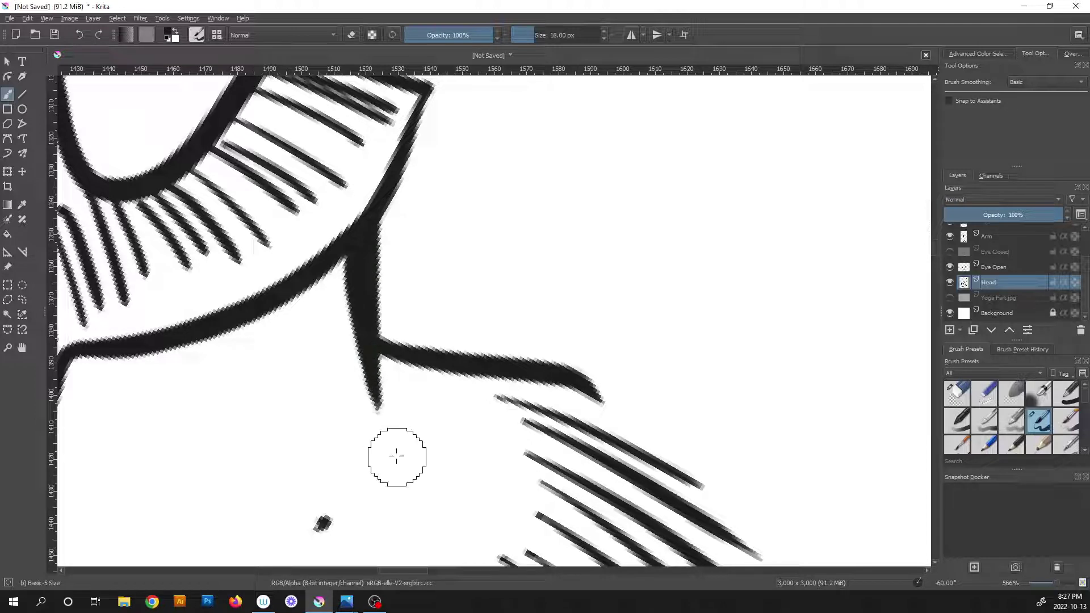
pyautogui.scroll(-8, 539, 326)
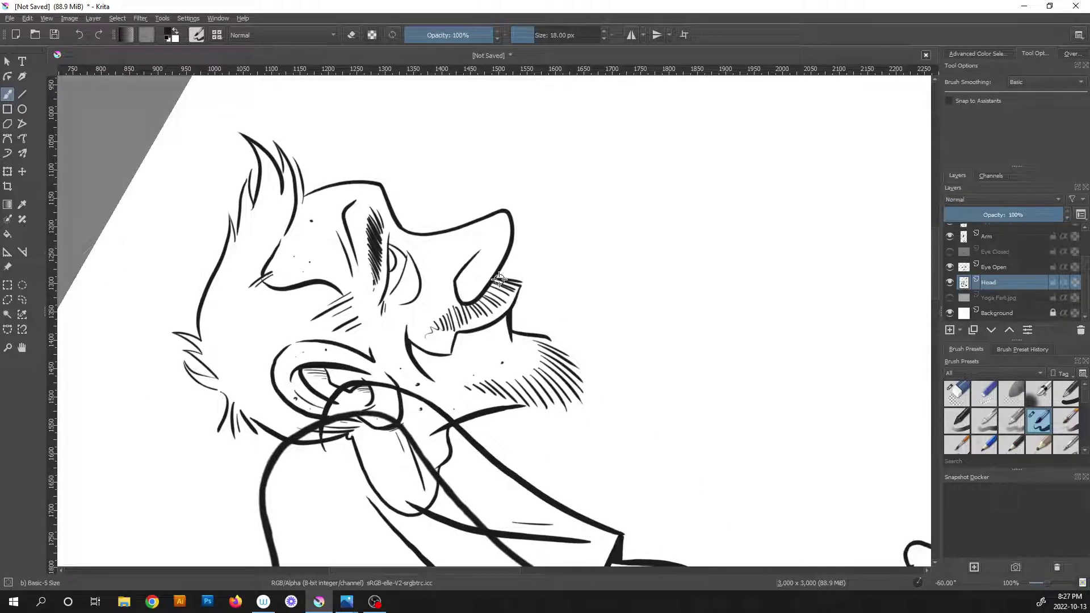
# Thicken the underside of the nose on the Head layer, from the tip around to the nostril curve.
pyautogui.scroll(8, 499, 278)
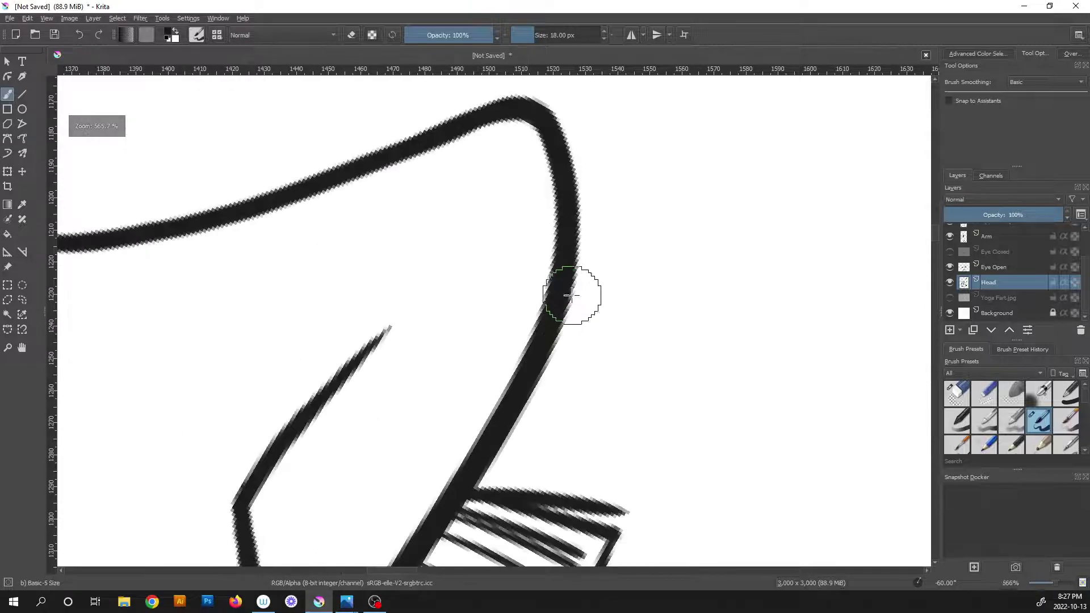
pyautogui.scroll(-1, 571, 295)
pyautogui.moveTo(588, 339); pyautogui.dragTo(683, 288)
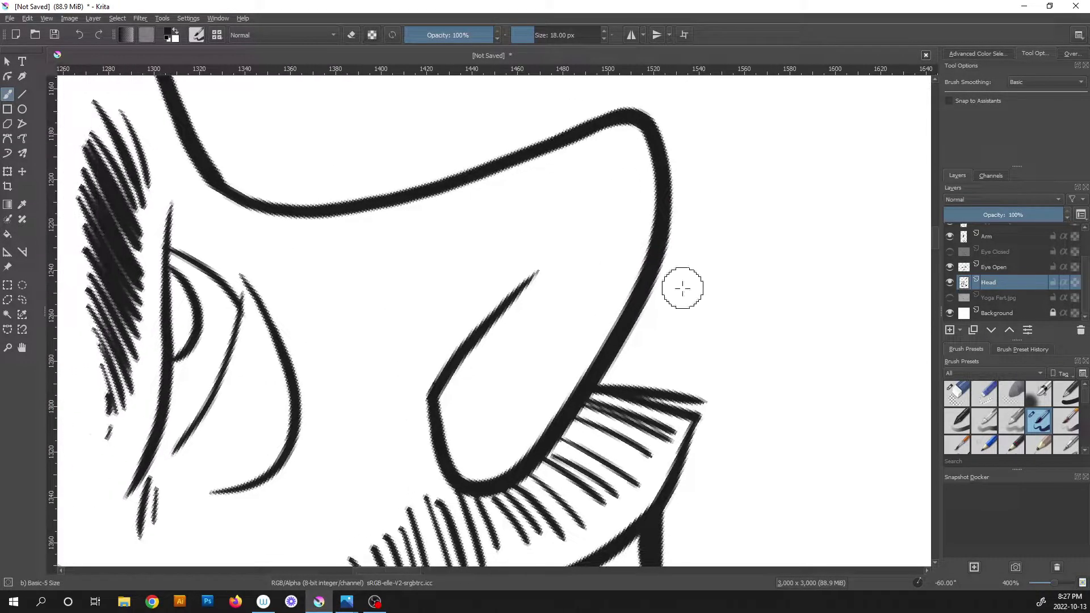
pyautogui.moveTo(666, 165)
pyautogui.mouseDown()
pyautogui.moveTo(662, 259)
pyautogui.moveTo(645, 312)
pyautogui.moveTo(574, 426)
pyautogui.moveTo(528, 469)
pyautogui.moveTo(486, 499)
pyautogui.moveTo(424, 375)
pyautogui.mouseUp()
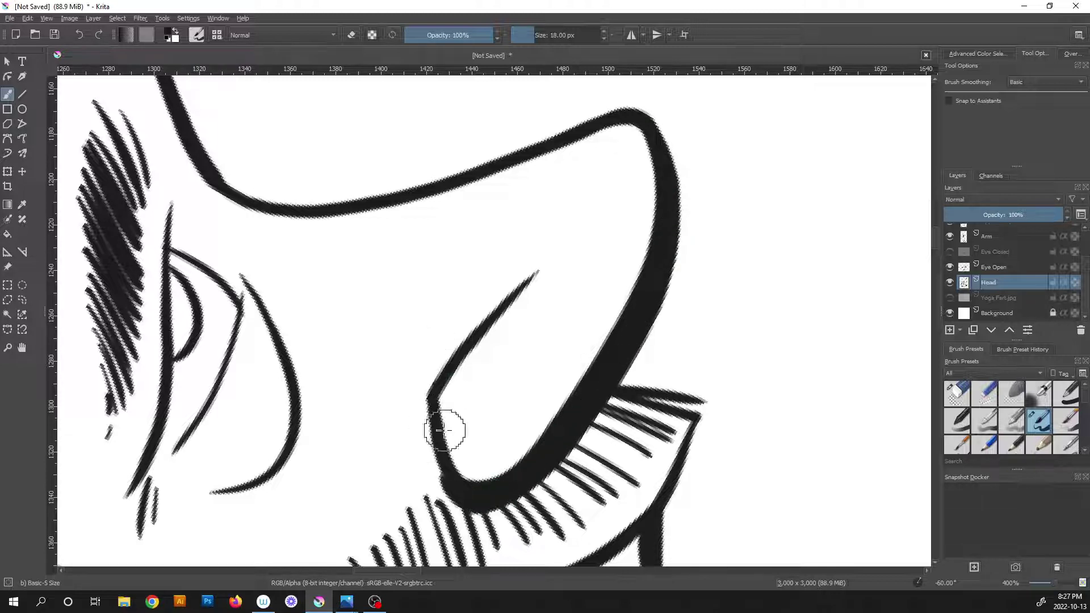
pyautogui.moveTo(442, 478); pyautogui.dragTo(426, 357)
pyautogui.scroll(-7, 470, 394)
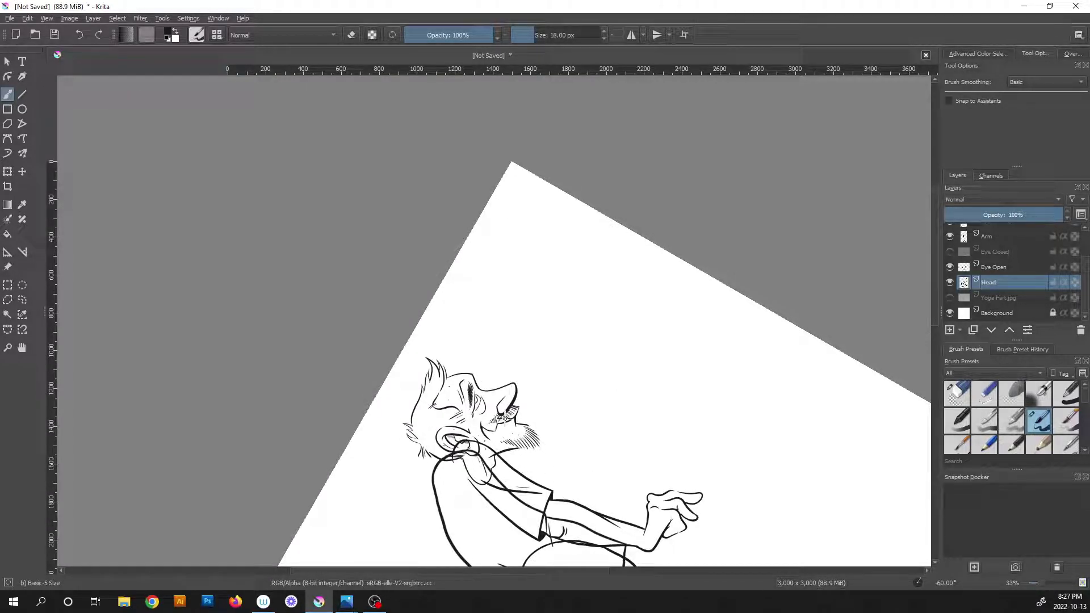
pyautogui.scroll(5, 503, 418)
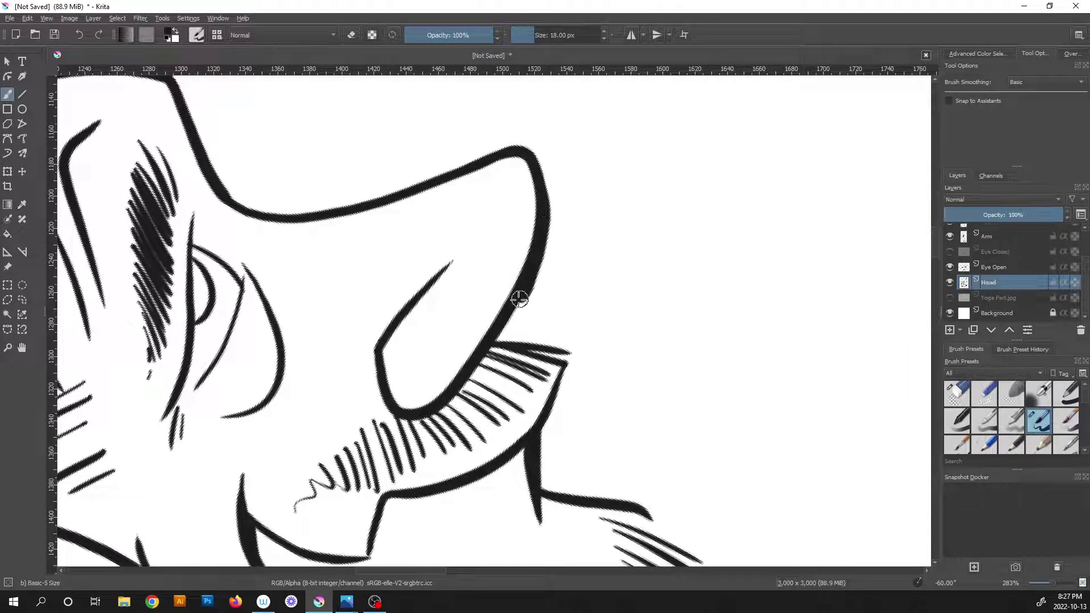
pyautogui.moveTo(495, 336)
pyautogui.mouseDown()
pyautogui.moveTo(427, 417)
pyautogui.moveTo(396, 413)
pyautogui.mouseUp()
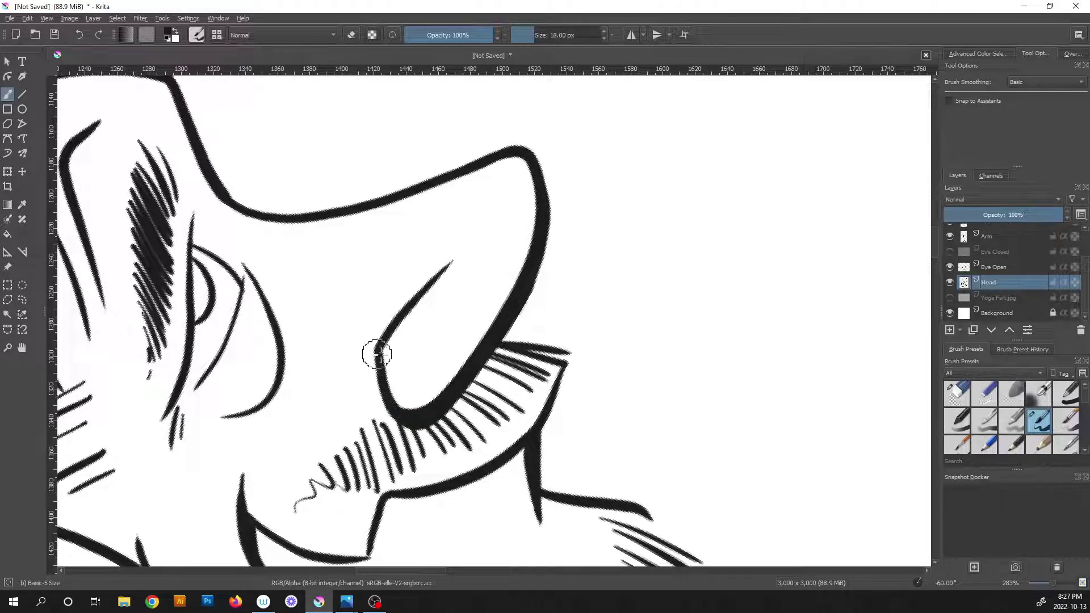
pyautogui.press('1')
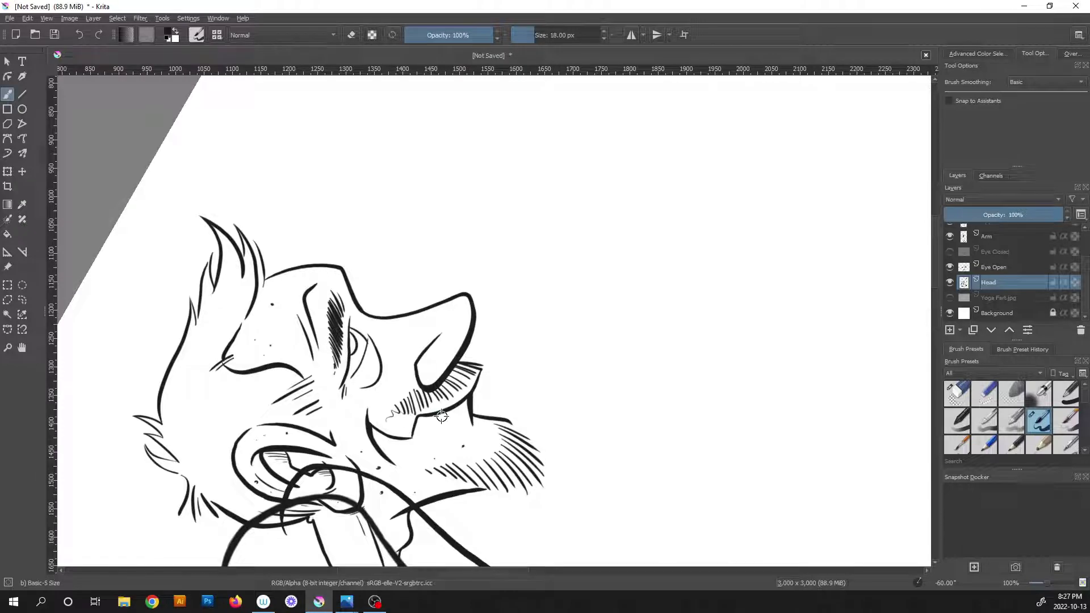
# Thicken the profile line from the forehead over the brow ridge and down the bridge of the nose.
pyautogui.press('5')
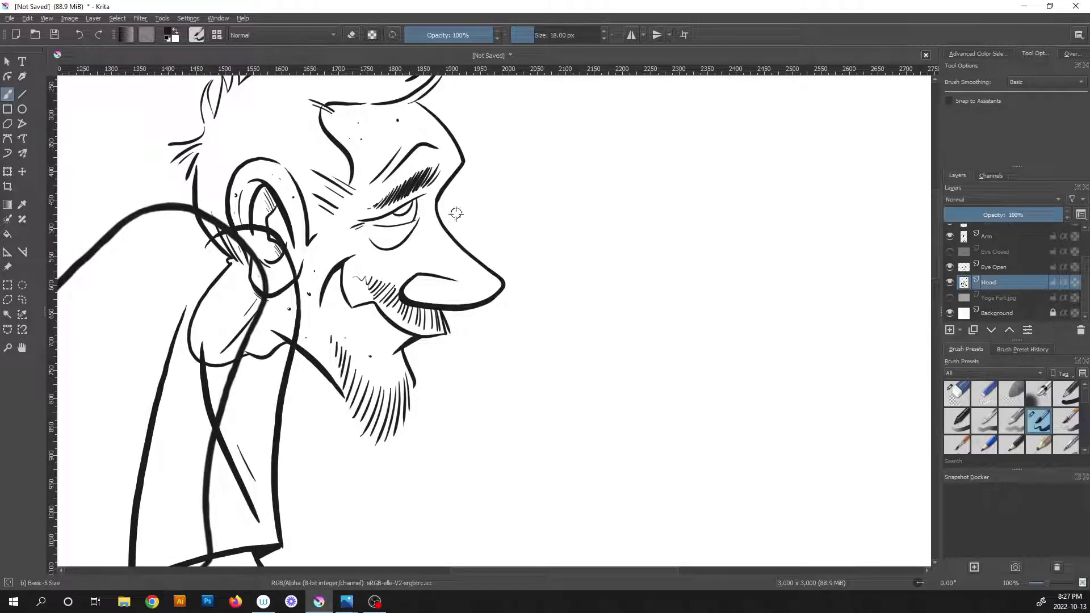
pyautogui.scroll(3, 456, 213)
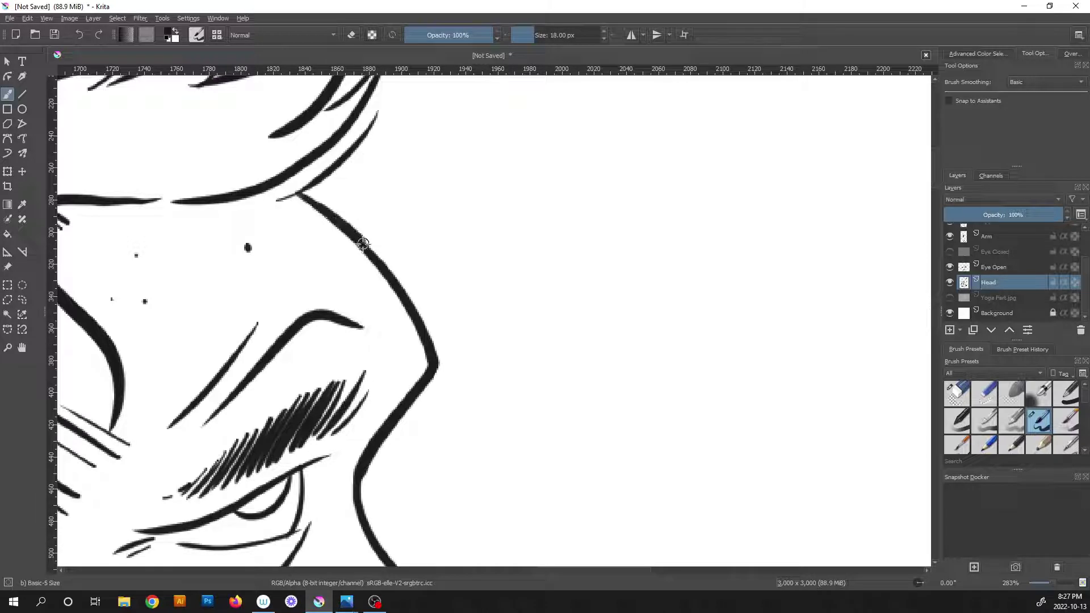
pyautogui.moveTo(363, 244); pyautogui.dragTo(393, 279)
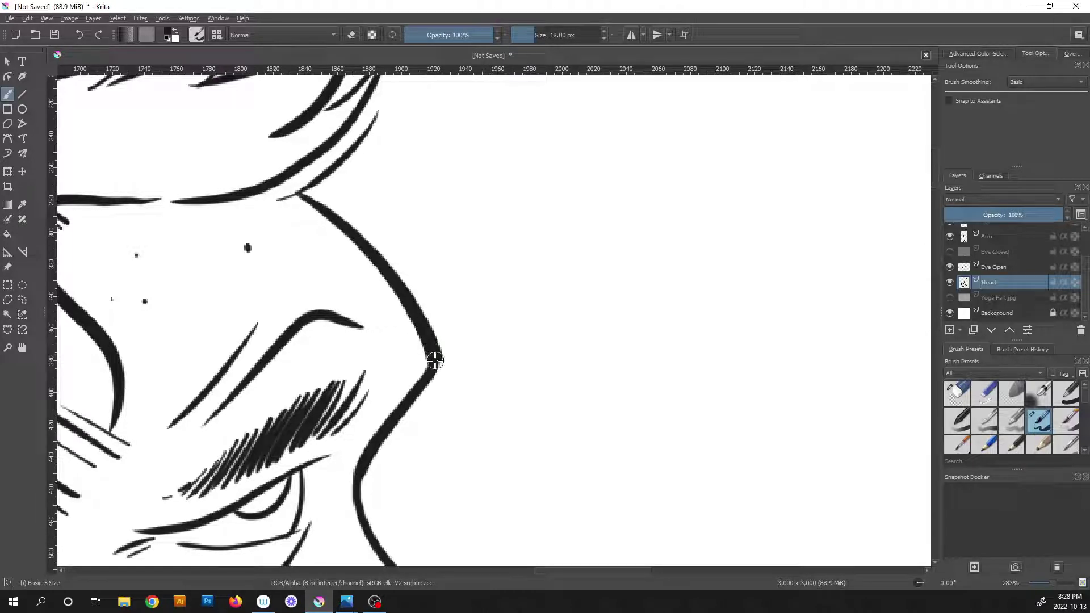
pyautogui.moveTo(427, 382); pyautogui.dragTo(398, 419)
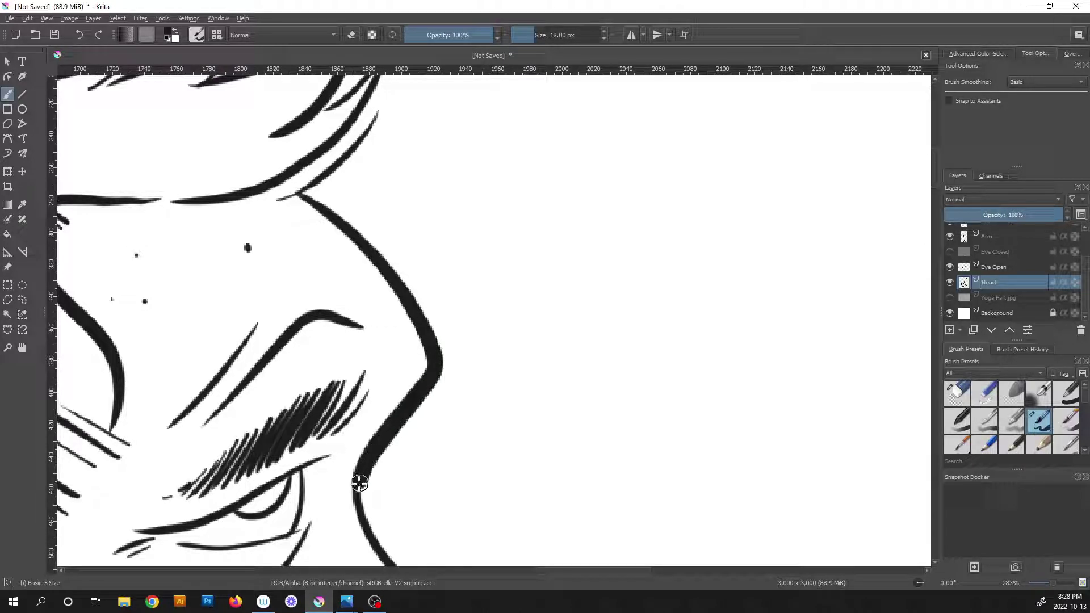
pyautogui.moveTo(360, 484); pyautogui.dragTo(362, 502)
pyautogui.moveTo(449, 519); pyautogui.dragTo(353, 311)
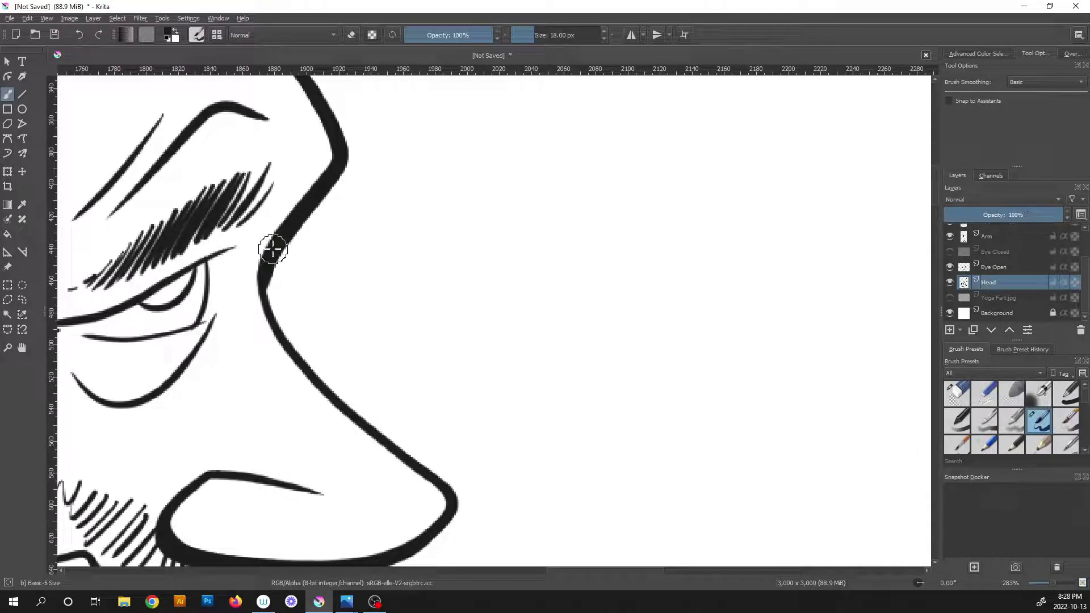
pyautogui.moveTo(269, 309)
pyautogui.mouseDown()
pyautogui.moveTo(338, 394)
pyautogui.moveTo(556, 347)
pyautogui.moveTo(577, 414)
pyautogui.mouseUp()
pyautogui.scroll(-4, 319, 357)
# Thicken the lower edge of the front hair, sweeping from the pointed tip back along the hairline.
pyautogui.scroll(4, 548, 352)
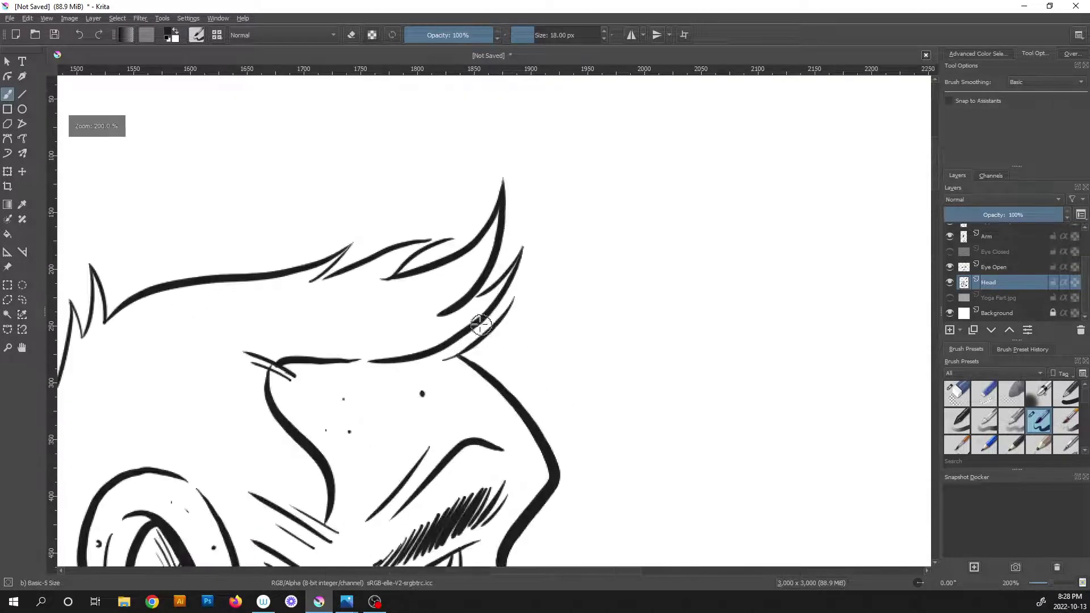
pyautogui.scroll(2, 578, 372)
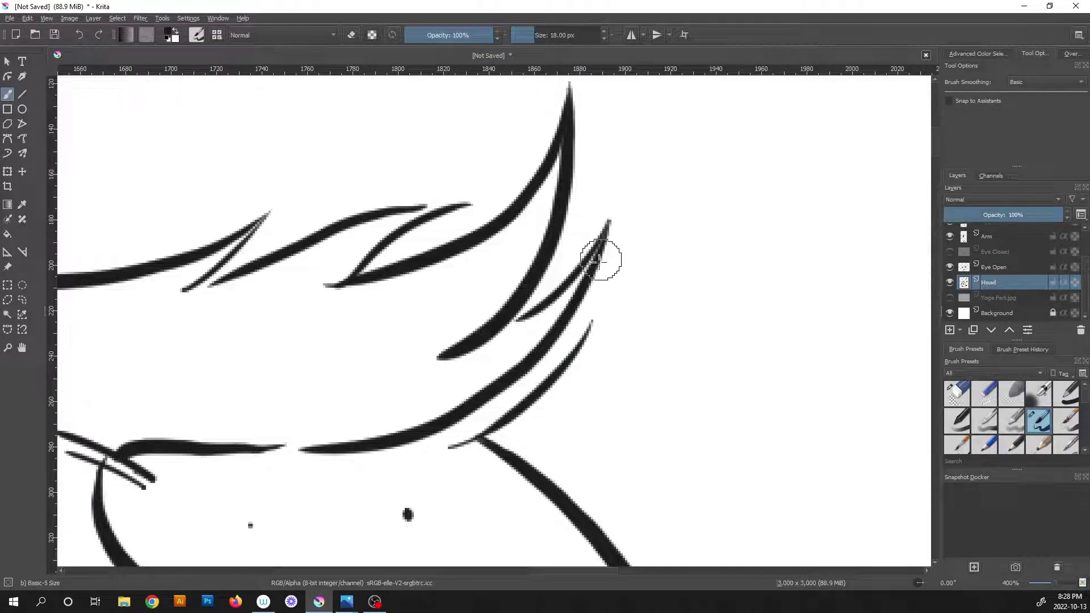
pyautogui.moveTo(613, 198)
pyautogui.mouseDown()
pyautogui.moveTo(584, 289)
pyautogui.moveTo(520, 379)
pyautogui.moveTo(384, 438)
pyautogui.moveTo(290, 447)
pyautogui.mouseUp()
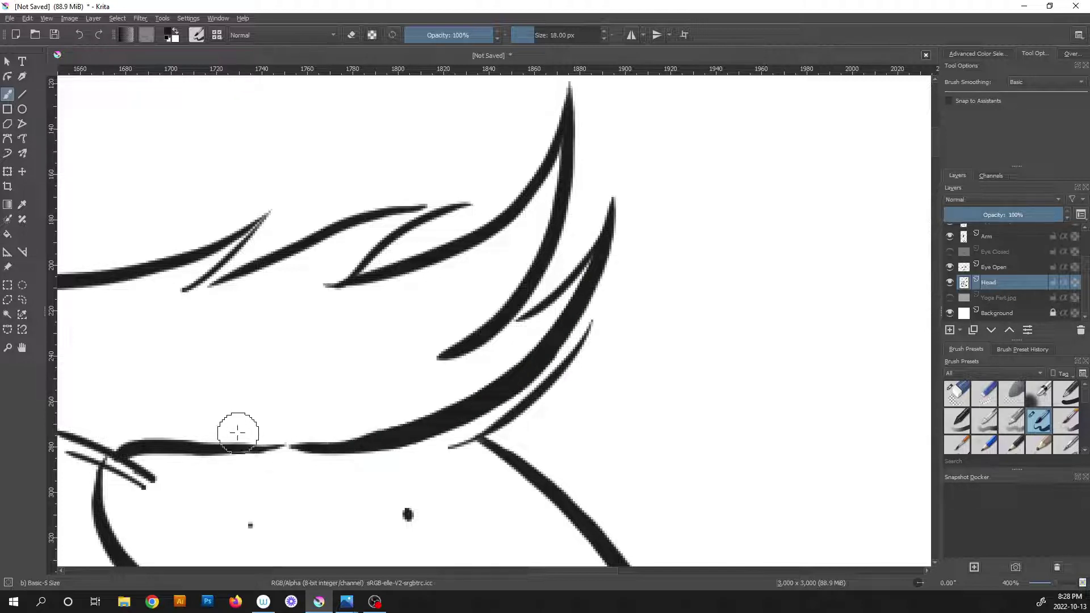
# Thicken the upper edge of the tallest front tuft and the short hair stroke behind it.
pyautogui.moveTo(286, 362); pyautogui.dragTo(401, 451)
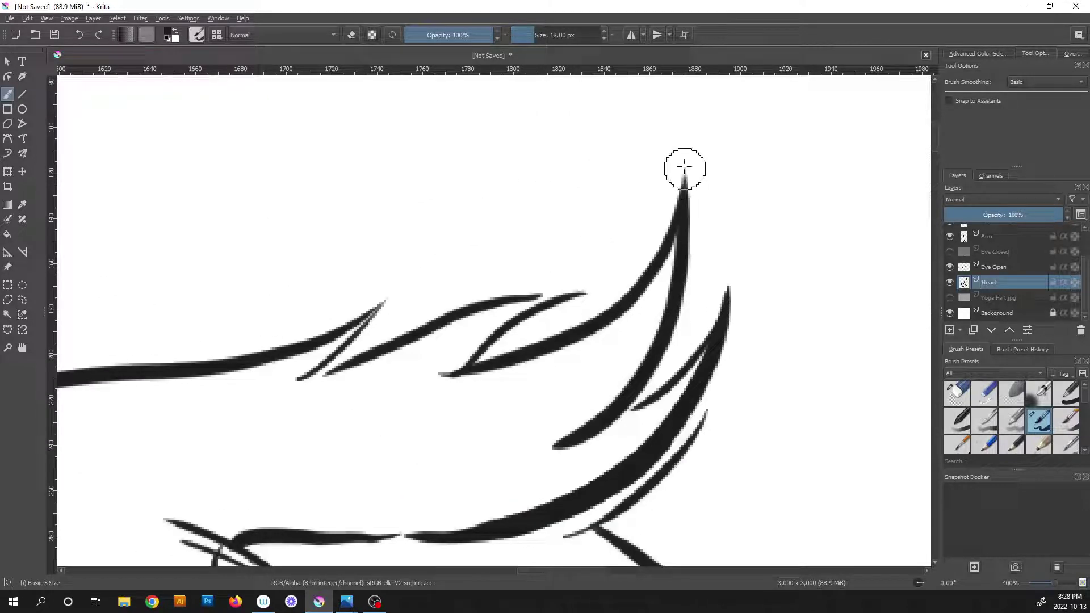
pyautogui.moveTo(685, 155)
pyautogui.mouseDown()
pyautogui.moveTo(669, 233)
pyautogui.moveTo(621, 306)
pyautogui.moveTo(467, 370)
pyautogui.mouseUp()
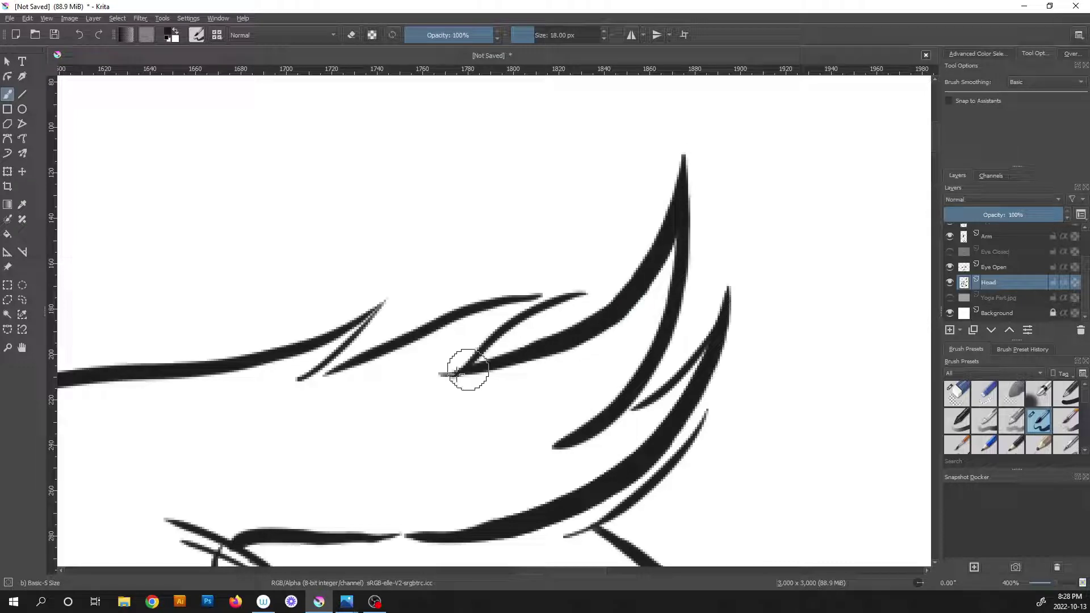
pyautogui.moveTo(598, 291)
pyautogui.mouseDown()
pyautogui.moveTo(524, 320)
pyautogui.moveTo(478, 355)
pyautogui.moveTo(411, 385)
pyautogui.mouseUp()
# Rotate the canvas to 90° and thicken the long hair outline across the top of the head and the short strand at its front end.
pyautogui.scroll(-6, 572, 311)
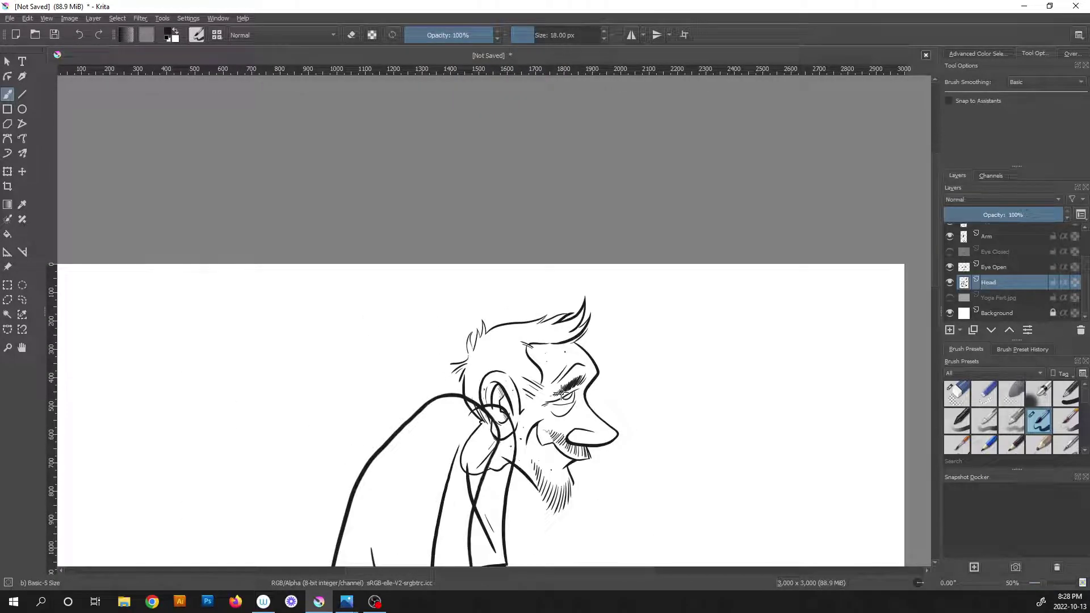
pyautogui.press('6')
pyautogui.press('6')
pyautogui.press('6')
pyautogui.press('6')
pyautogui.press('6')
pyautogui.press('6')
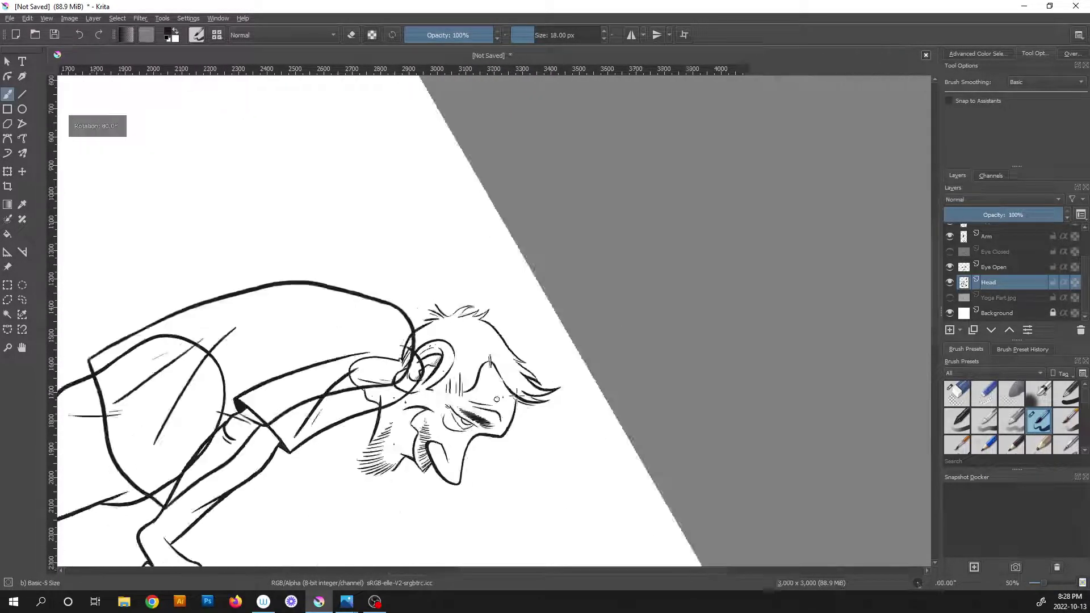
pyautogui.scroll(3, 503, 335)
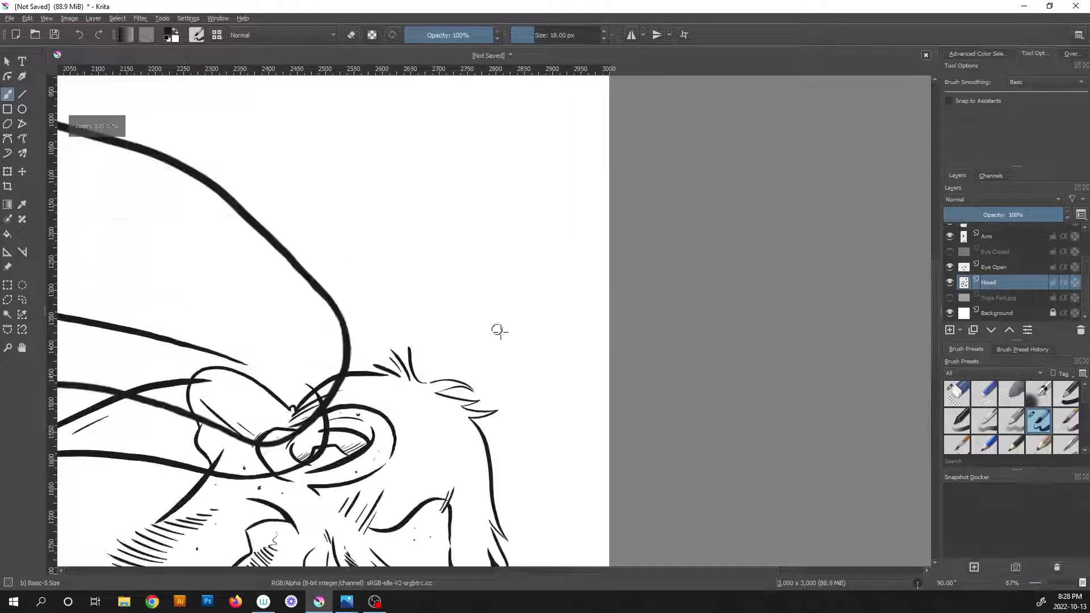
pyautogui.moveTo(511, 462); pyautogui.dragTo(448, 261)
pyautogui.moveTo(464, 414); pyautogui.dragTo(464, 326)
pyautogui.scroll(4, 464, 326)
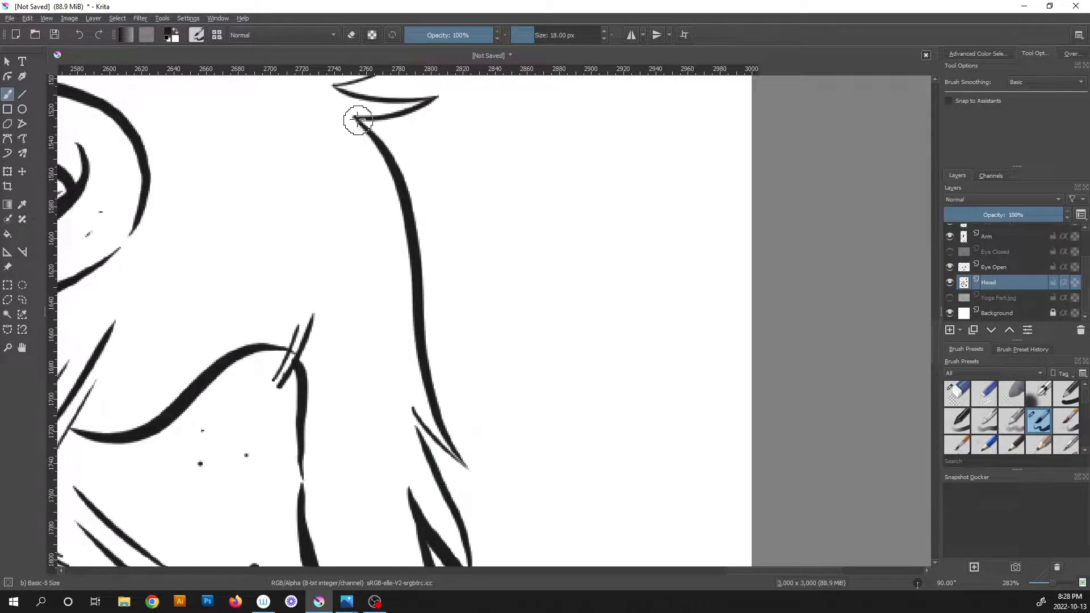
pyautogui.moveTo(402, 179)
pyautogui.mouseDown()
pyautogui.moveTo(448, 433)
pyautogui.moveTo(481, 486)
pyautogui.mouseUp()
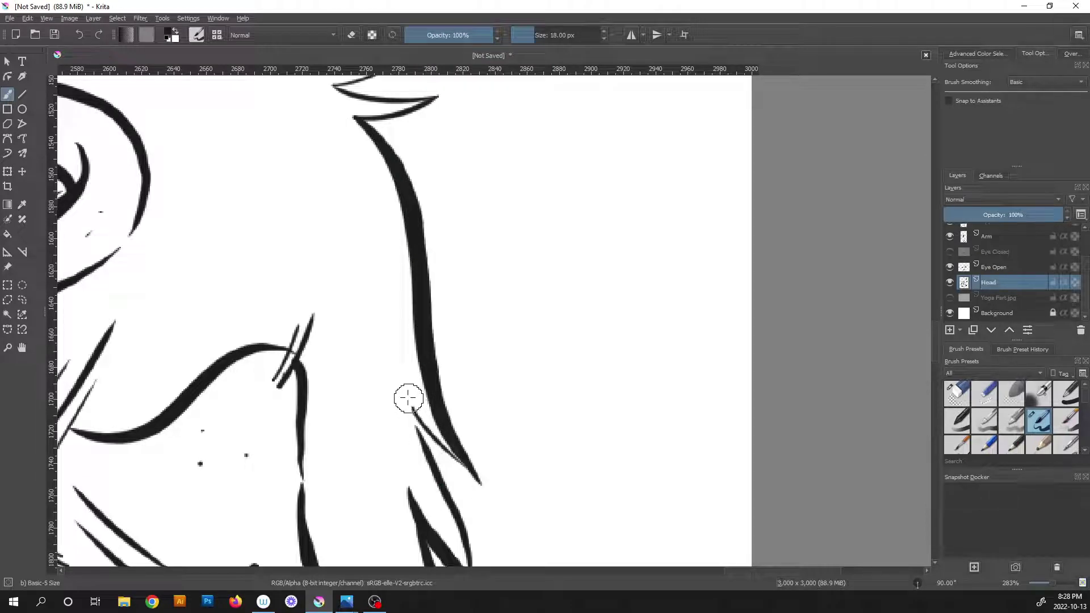
pyautogui.moveTo(409, 399); pyautogui.dragTo(492, 472)
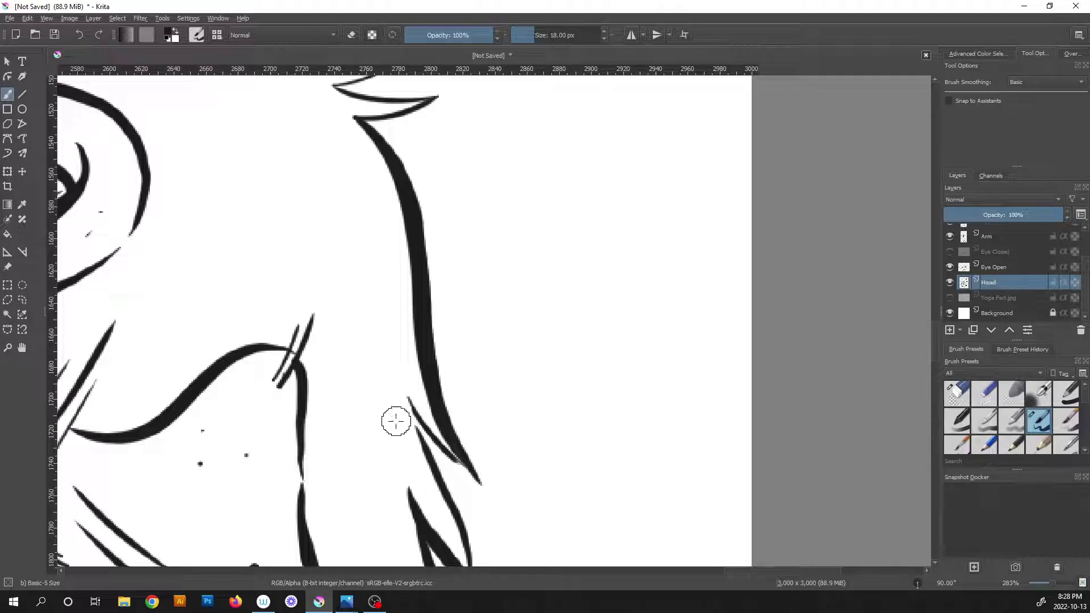
# Reset the canvas rotation and thicken both sides of the tallest hair spike at the back of the head.
pyautogui.scroll(3, 423, 484)
pyautogui.press('5')
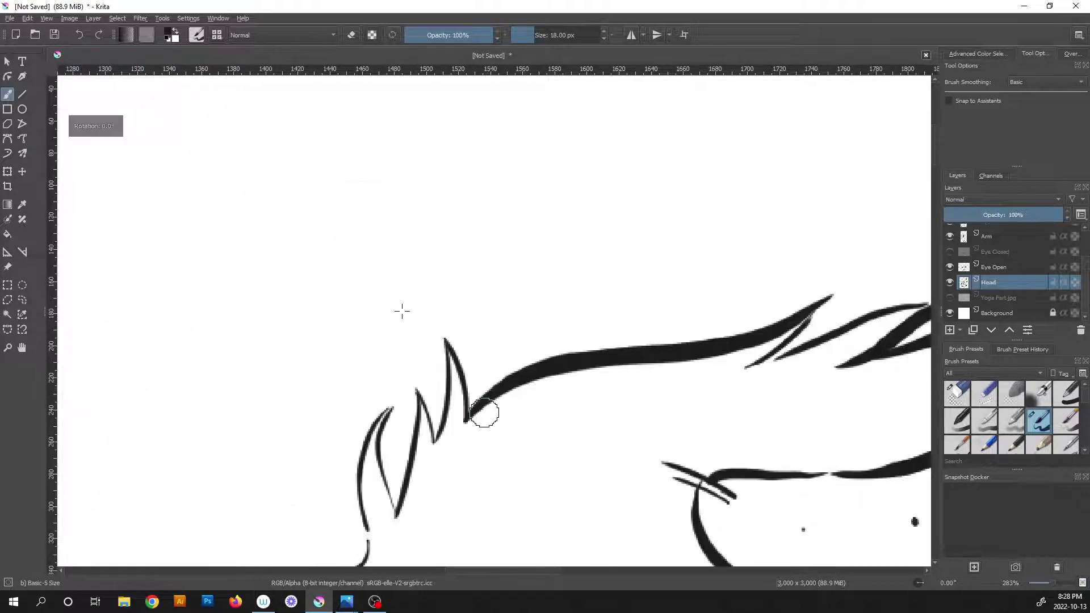
pyautogui.moveTo(537, 450); pyautogui.dragTo(540, 319)
pyautogui.scroll(2, 460, 335)
pyautogui.moveTo(460, 335); pyautogui.dragTo(496, 440)
pyautogui.moveTo(455, 138)
pyautogui.mouseDown()
pyautogui.moveTo(483, 267)
pyautogui.moveTo(454, 389)
pyautogui.mouseUp()
pyautogui.moveTo(521, 339)
pyautogui.mouseDown()
pyautogui.moveTo(510, 245)
pyautogui.moveTo(448, 137)
pyautogui.mouseUp()
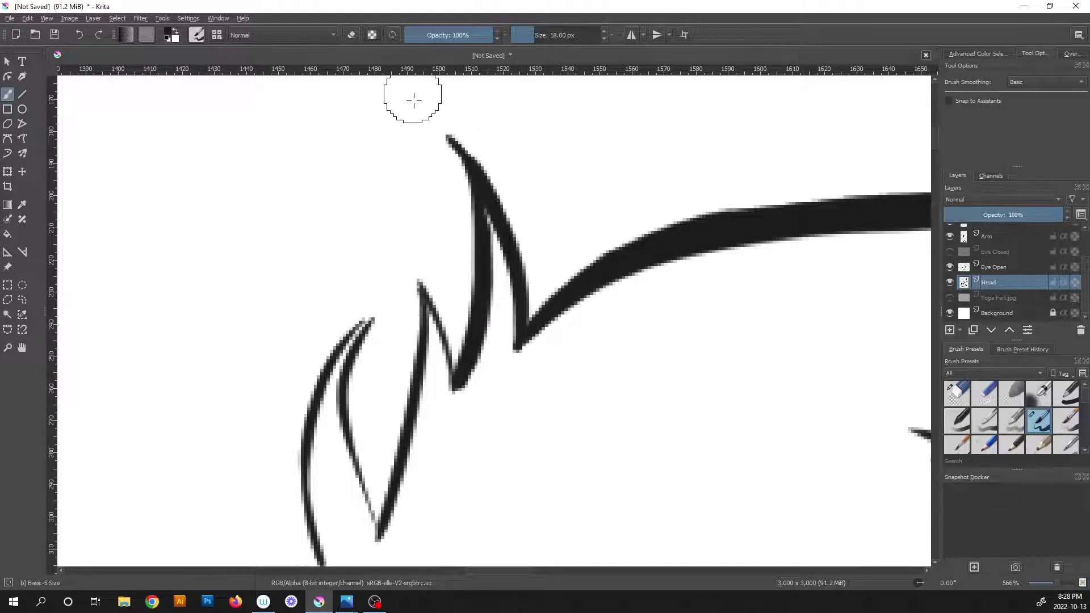
# Erase the overshooting tip of the tallest back hair spike to leave a cleaner point.
pyautogui.press('/')
pyautogui.moveTo(457, 164); pyautogui.dragTo(449, 145)
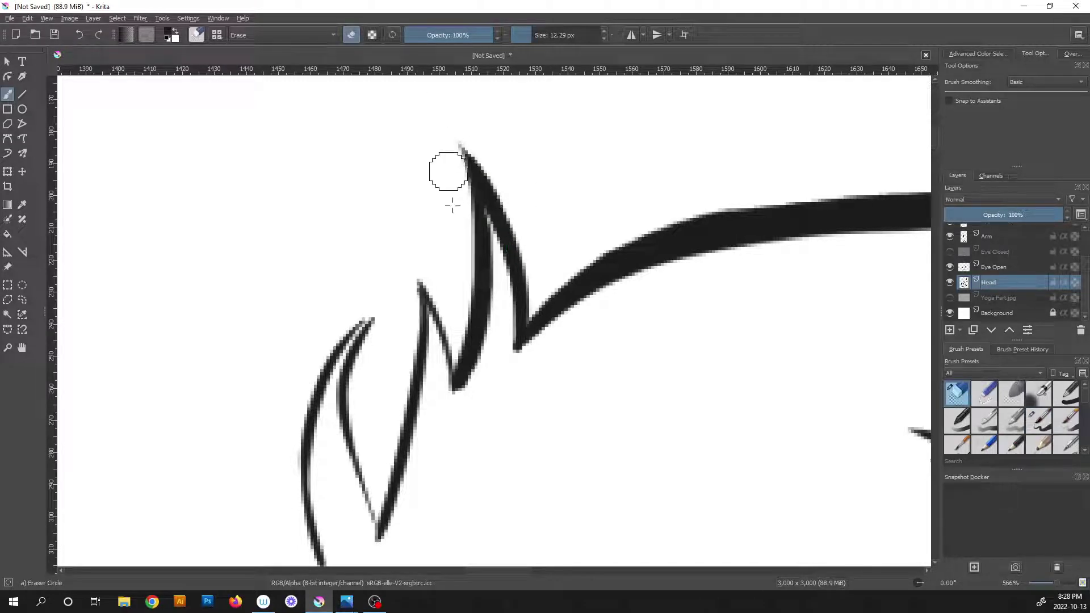
pyautogui.scroll(-3, 453, 205)
# Return to the 18 px inking brush and thicken the smaller hair spikes and the outer tuft at the back of the head.
pyautogui.press('/')
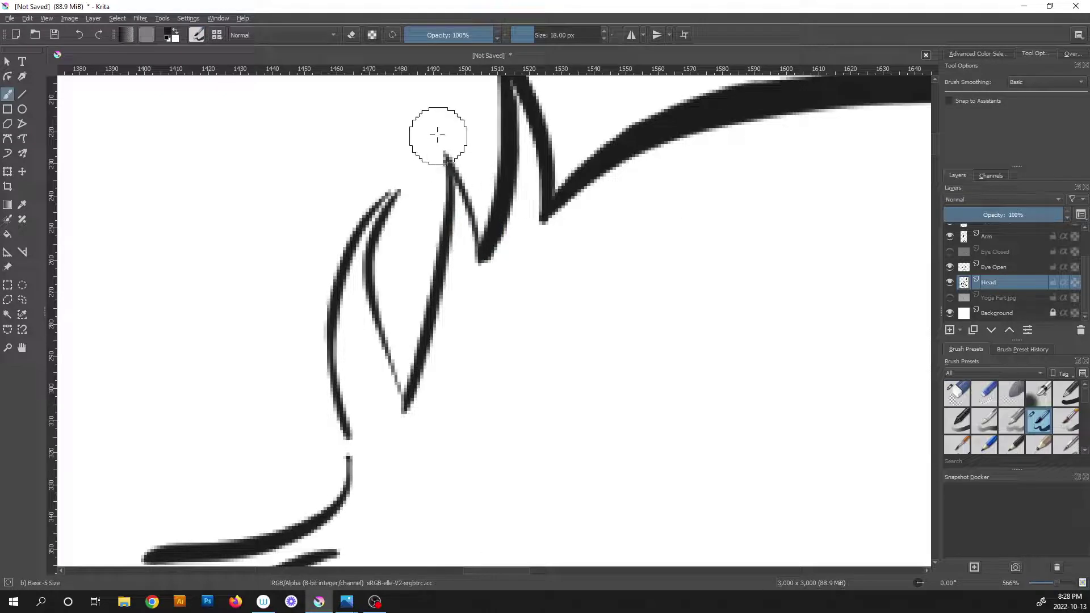
pyautogui.moveTo(438, 135); pyautogui.dragTo(482, 250)
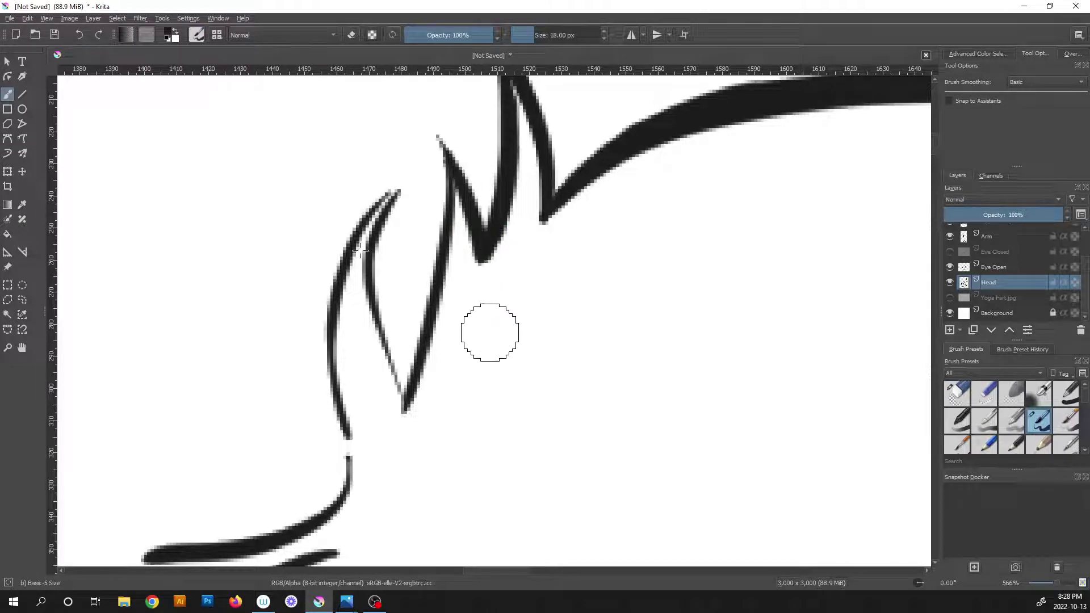
pyautogui.moveTo(388, 215)
pyautogui.mouseDown()
pyautogui.moveTo(374, 275)
pyautogui.moveTo(396, 461)
pyautogui.mouseUp()
pyautogui.moveTo(358, 230)
pyautogui.mouseDown()
pyautogui.moveTo(334, 343)
pyautogui.moveTo(347, 461)
pyautogui.moveTo(262, 530)
pyautogui.mouseUp()
# Examine the thickened head up close and against the full figure to judge whether the line weights match.
pyautogui.scroll(-5, 348, 493)
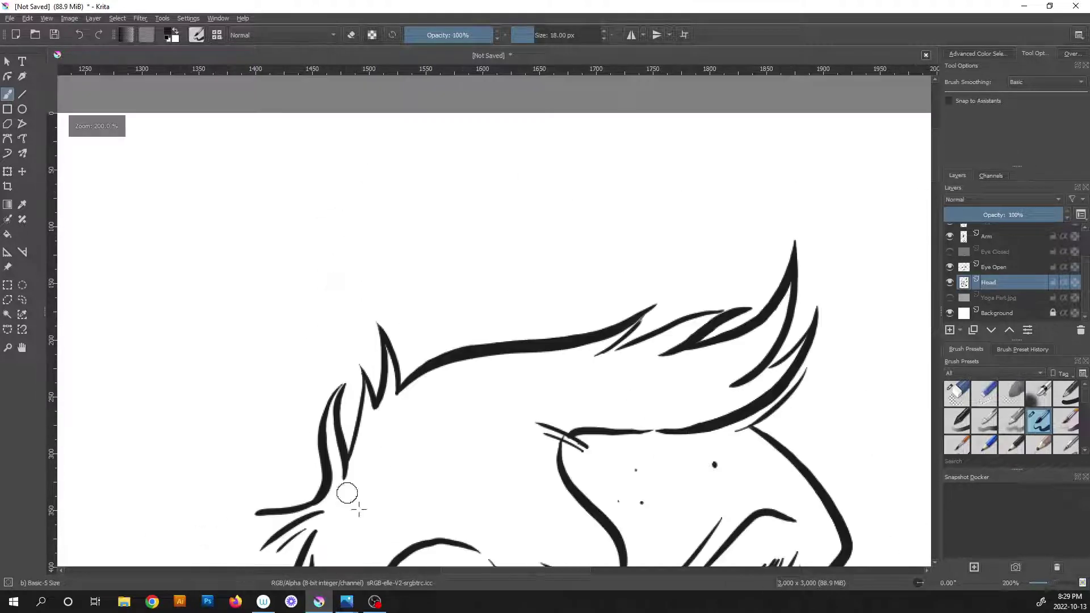
pyautogui.scroll(-4, 319, 319)
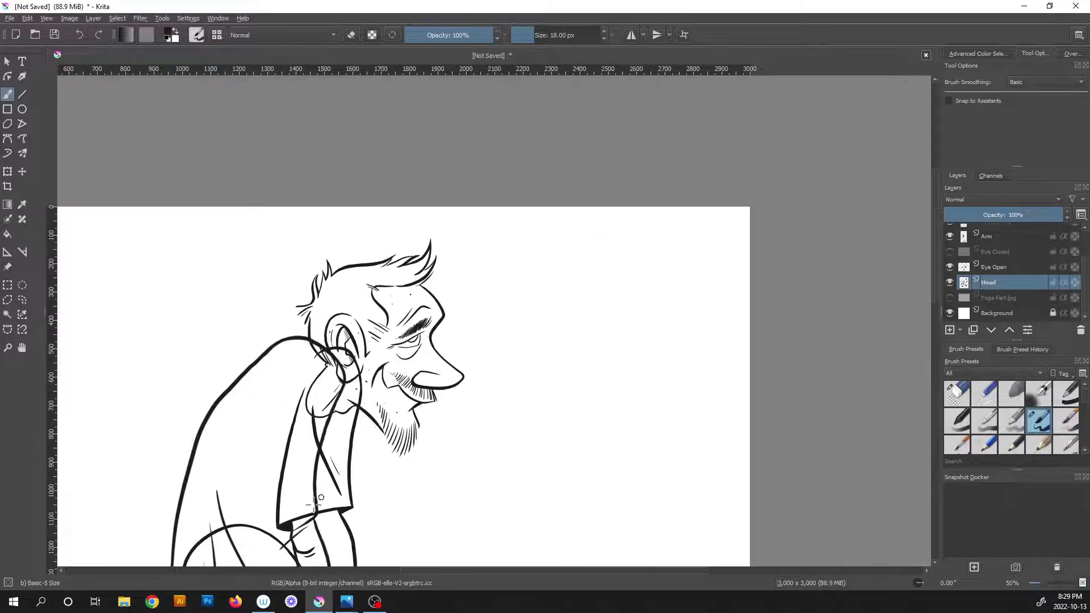
pyautogui.scroll(-2, 423, 415)
pyautogui.scroll(6, 426, 413)
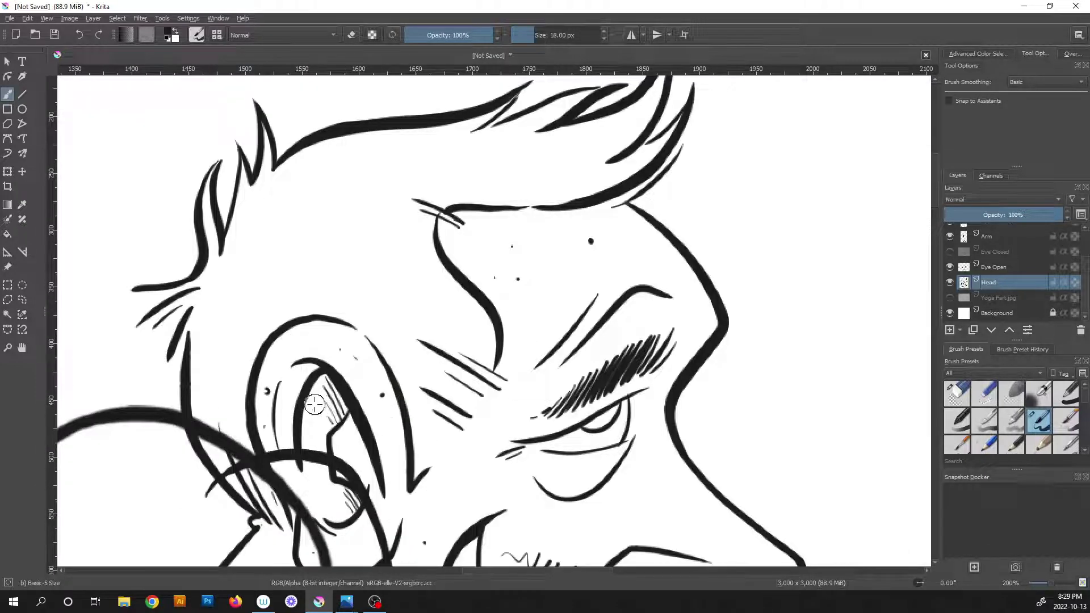
pyautogui.scroll(-5, 315, 404)
pyautogui.scroll(3, 392, 421)
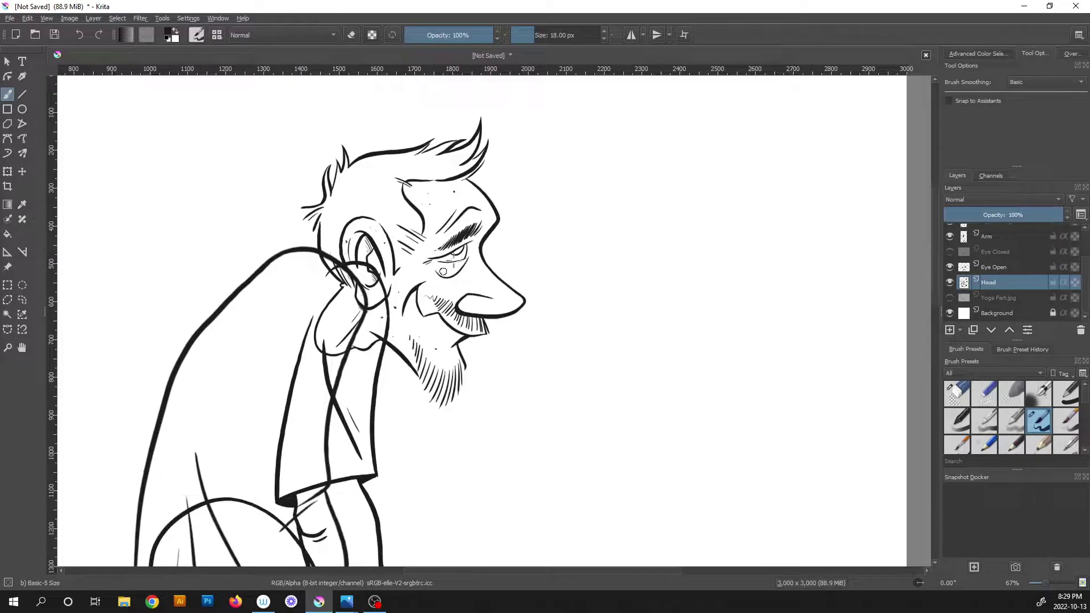
pyautogui.scroll(-1, 408, 308)
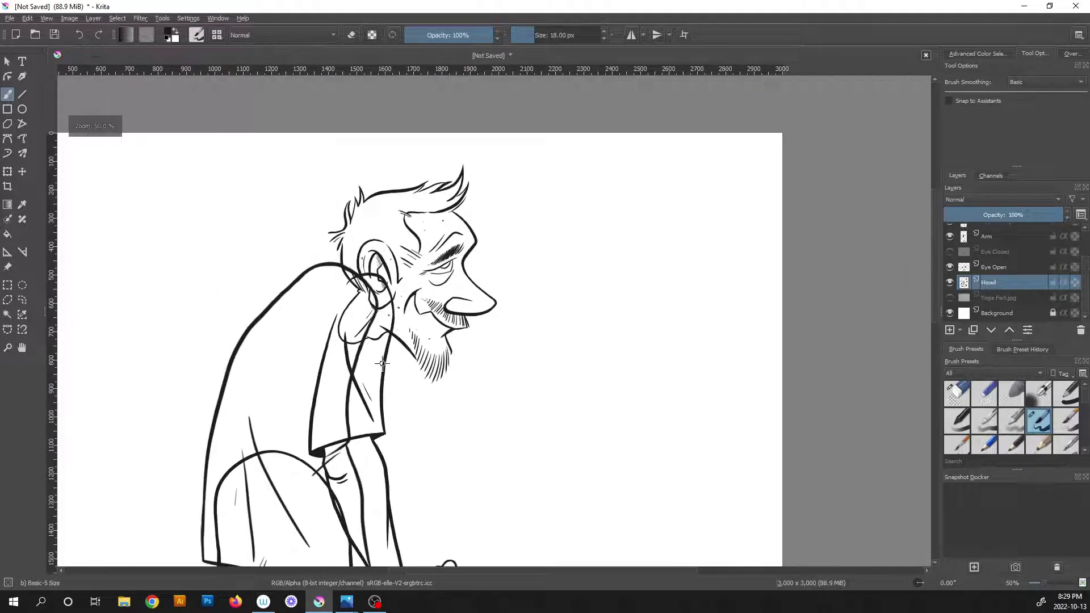
pyautogui.scroll(-1, 382, 365)
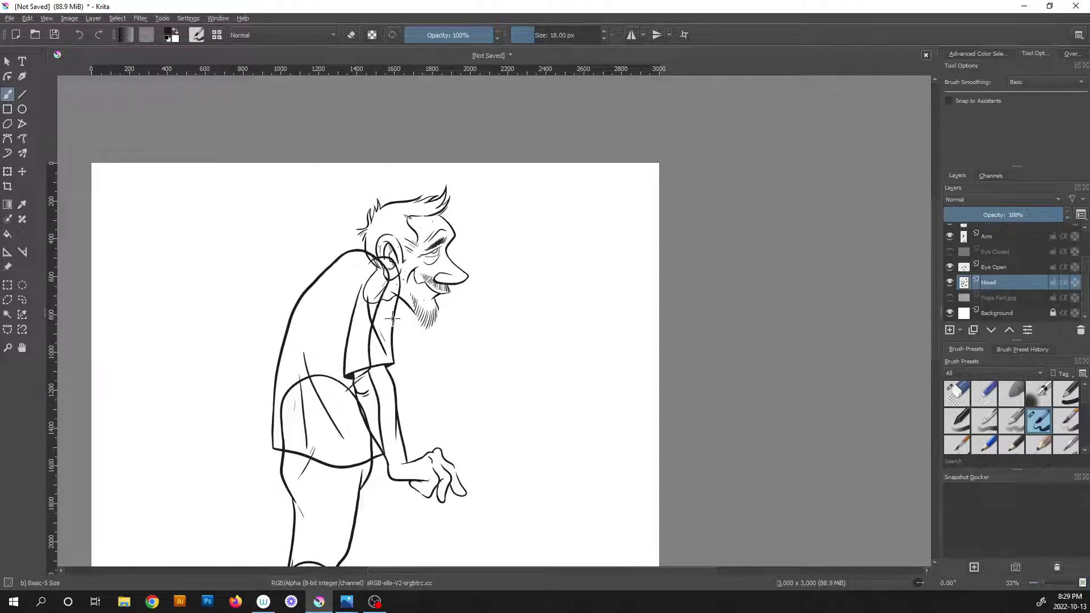
pyautogui.scroll(-3, 427, 310)
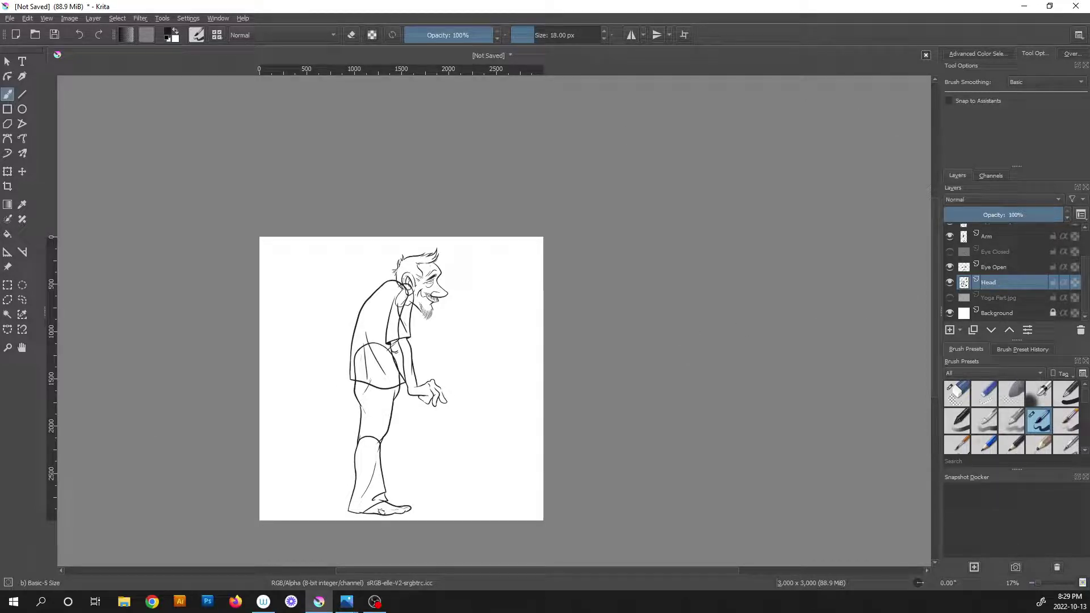
pyautogui.hotkey('alt', 'Tab')
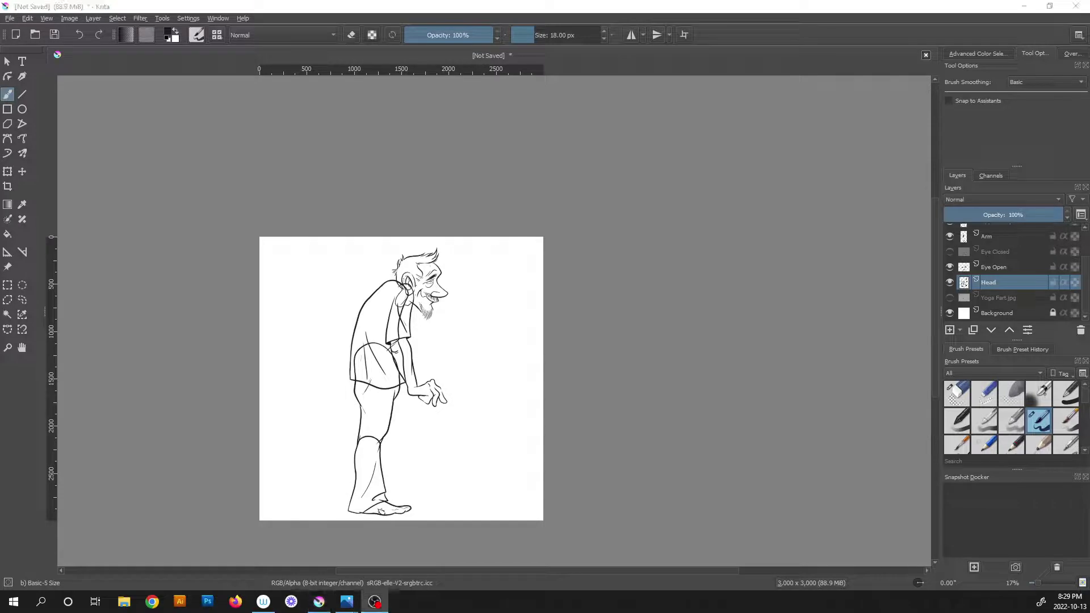